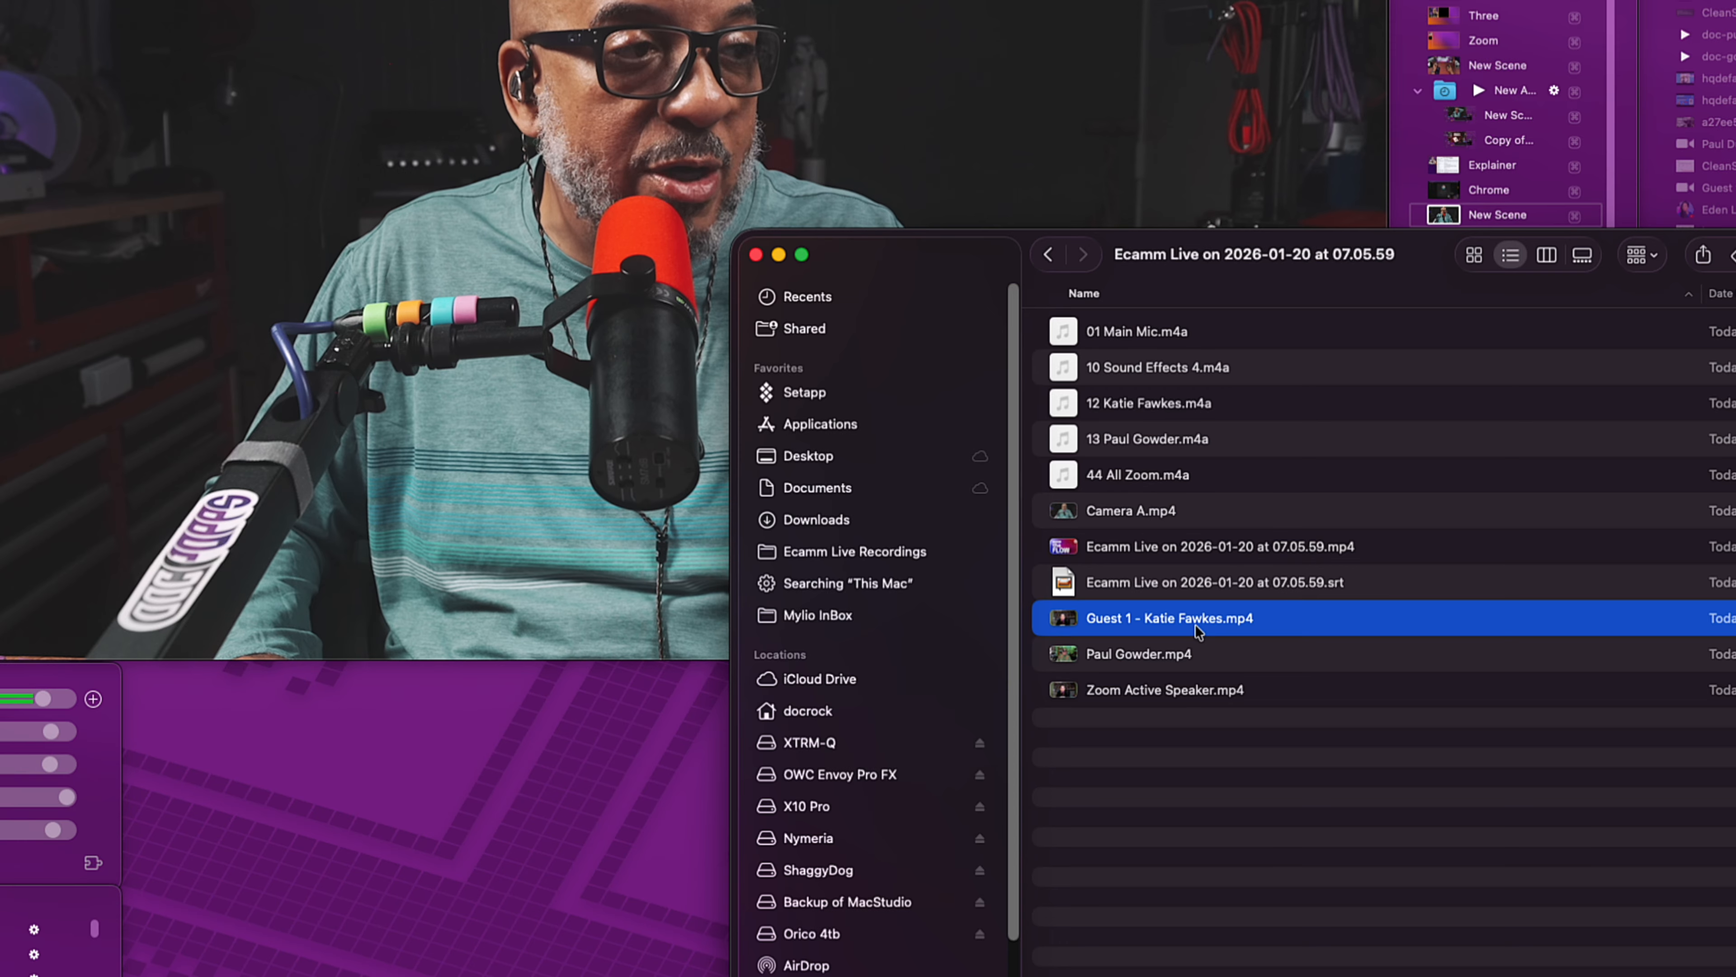
key(space)
key(space)
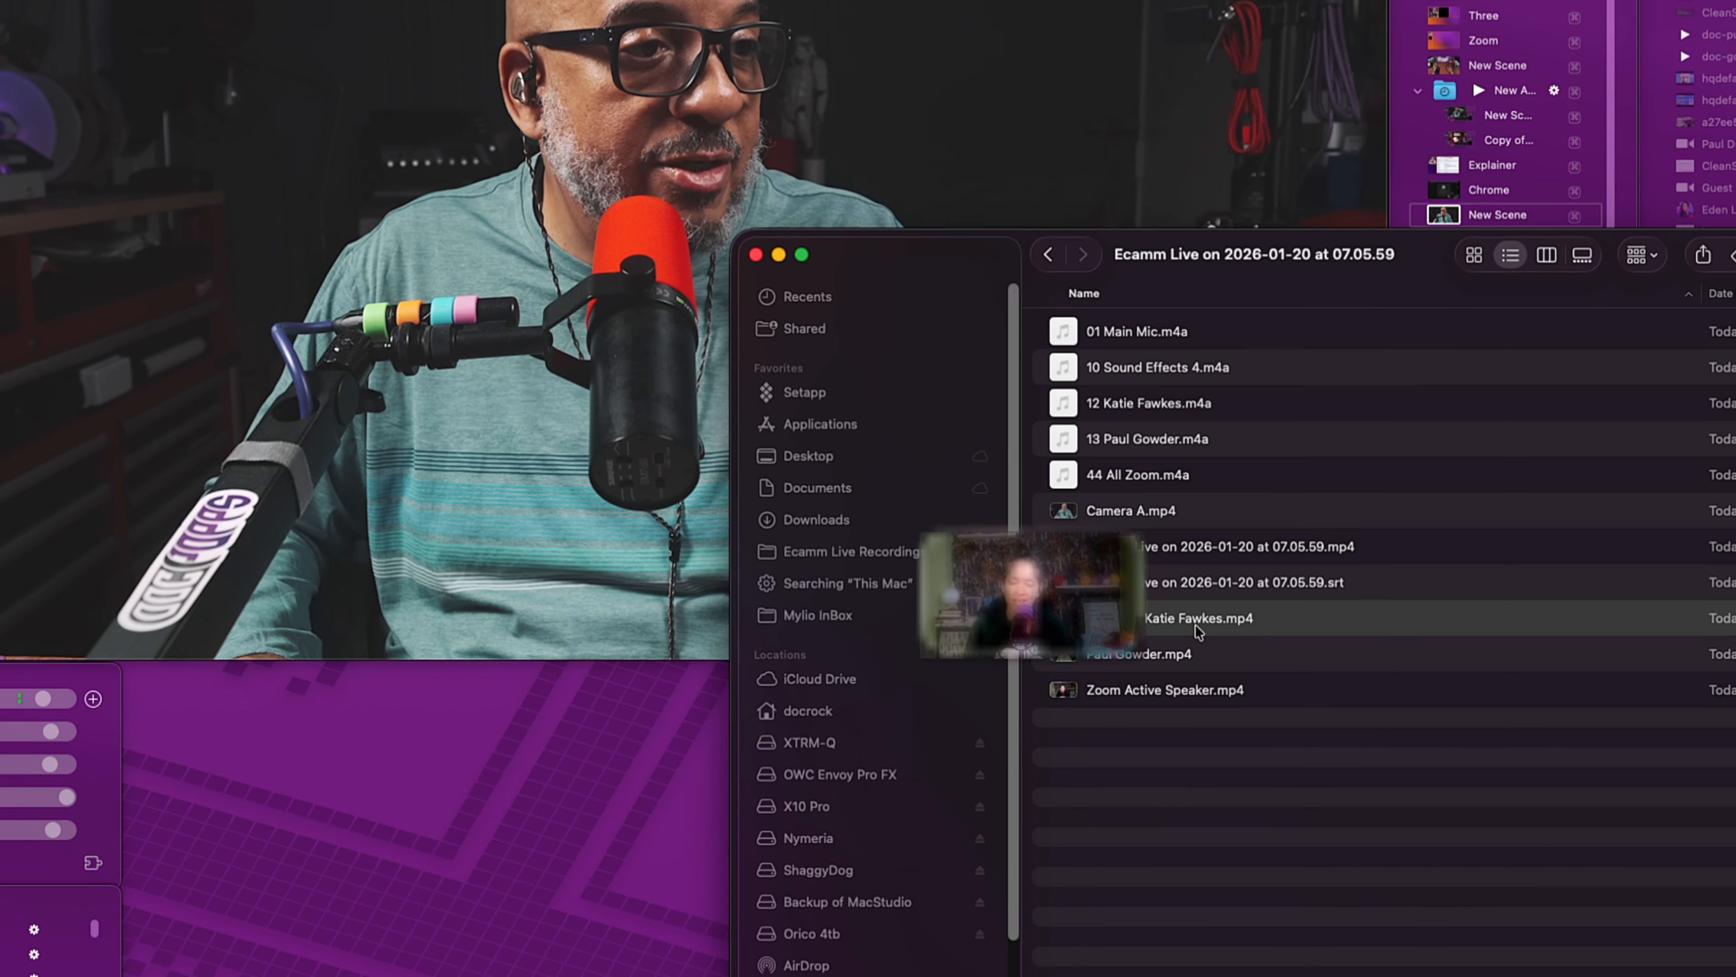
click(1248, 655)
key(space)
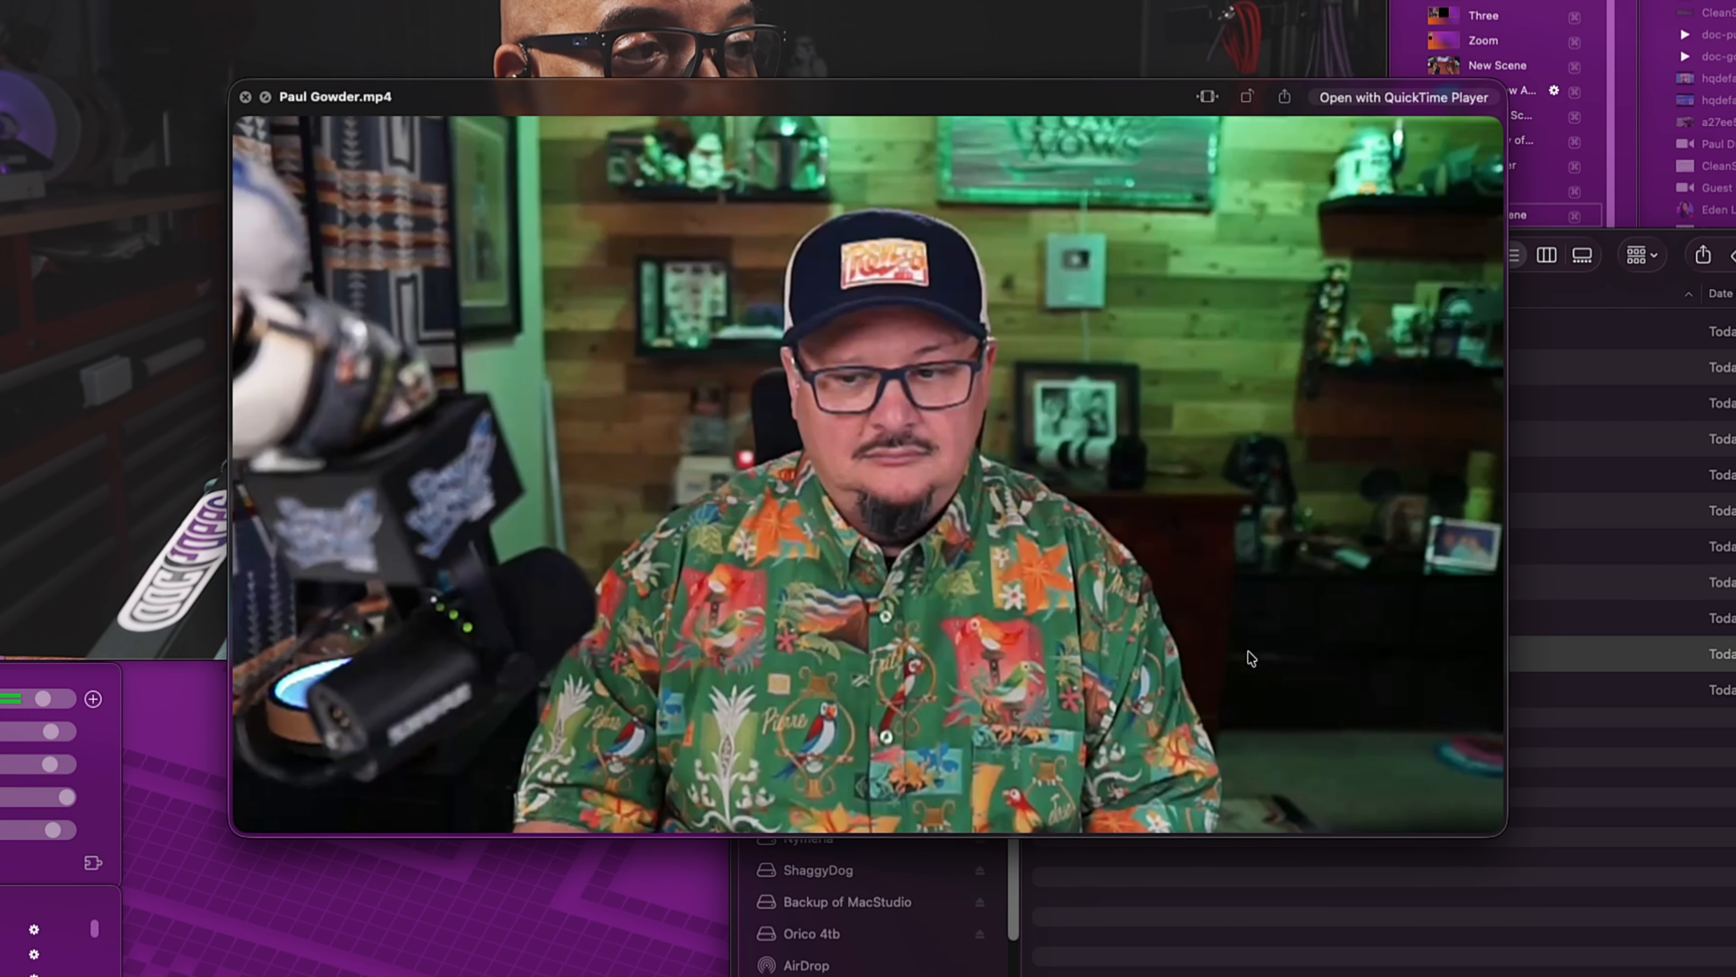
key(space)
click(1300, 696)
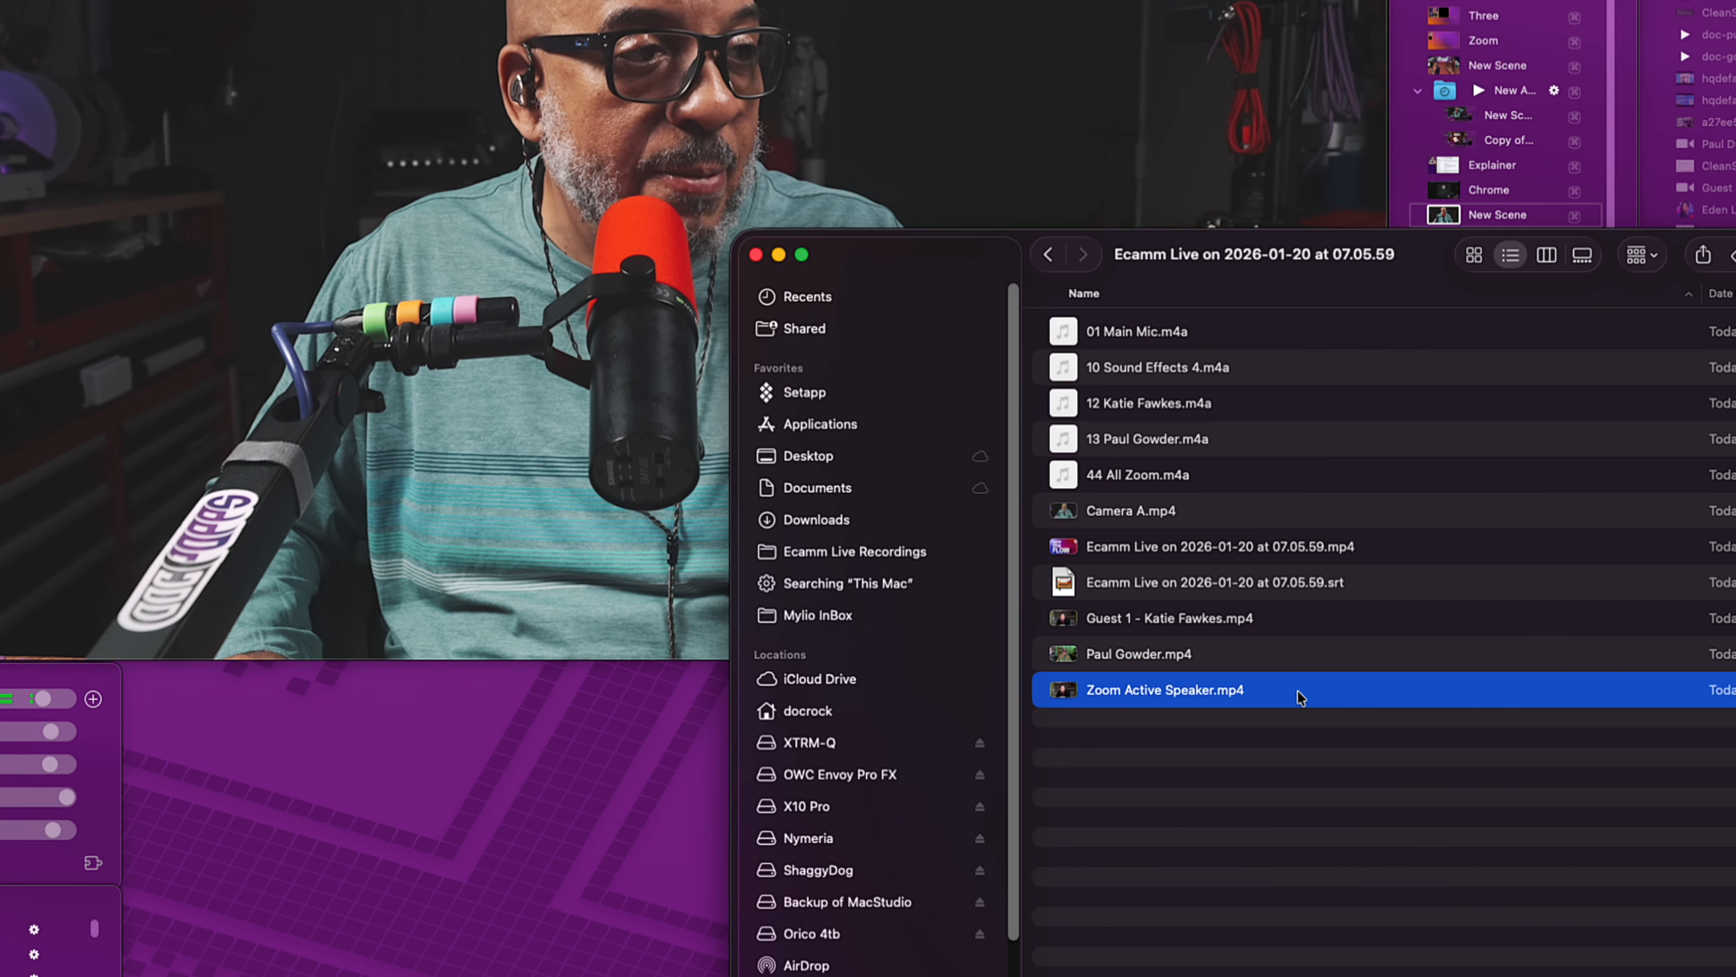
key(space)
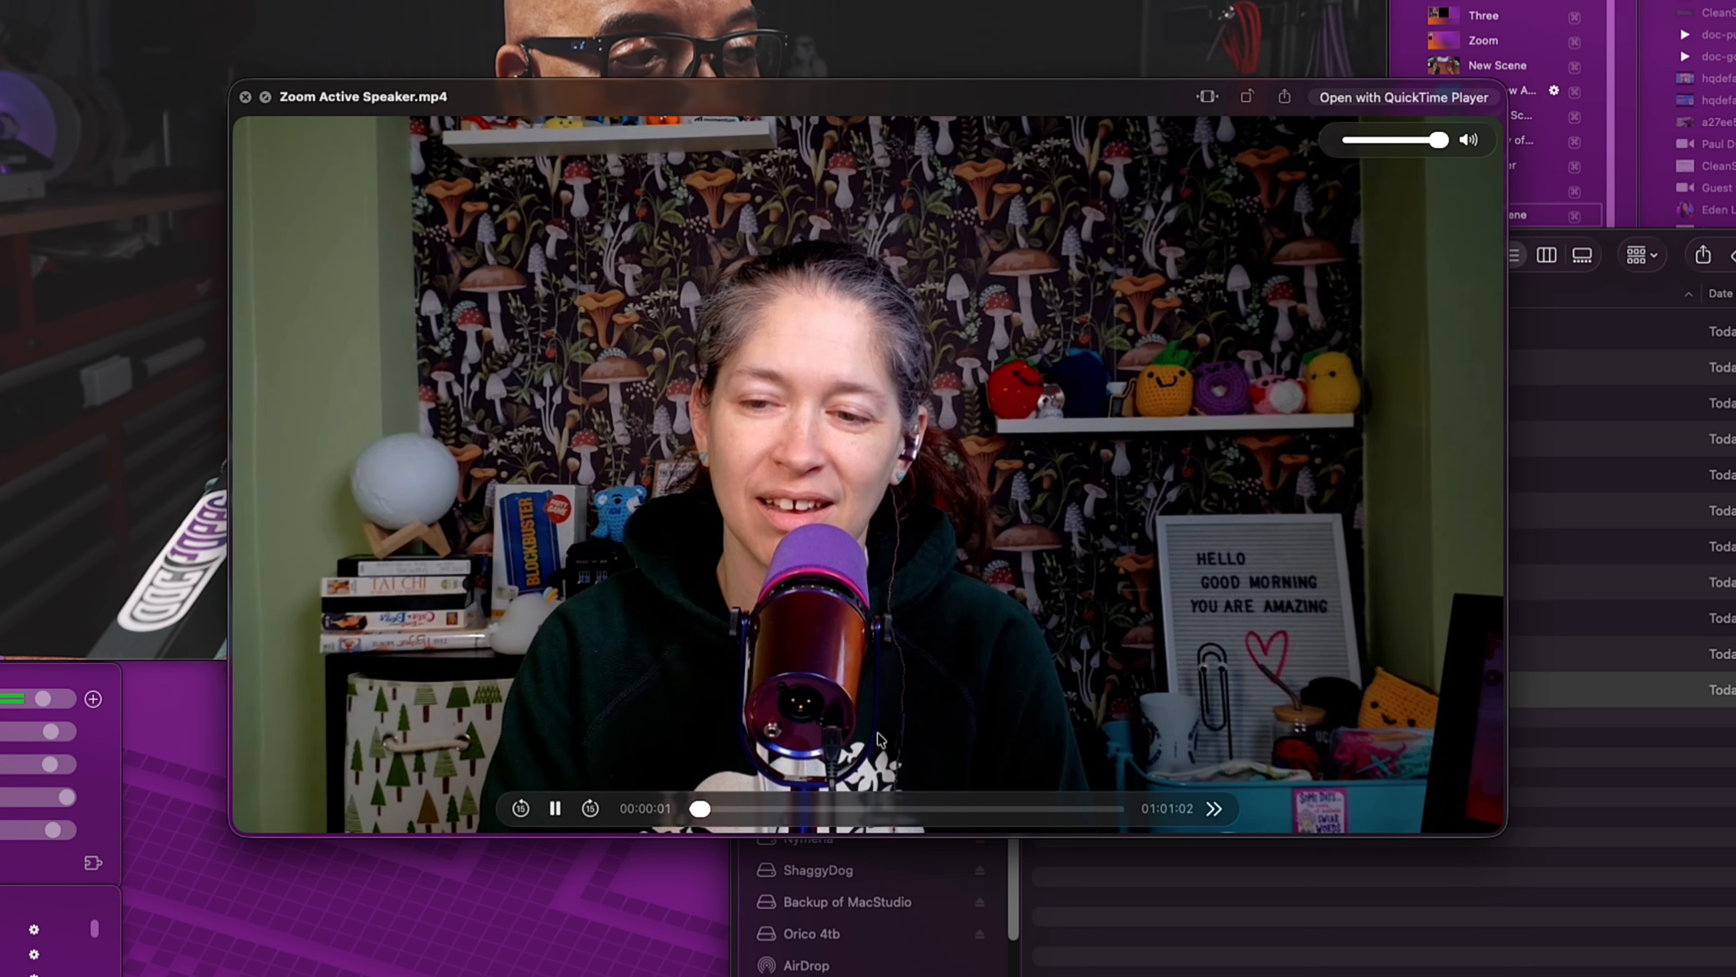
click(971, 810)
key(space)
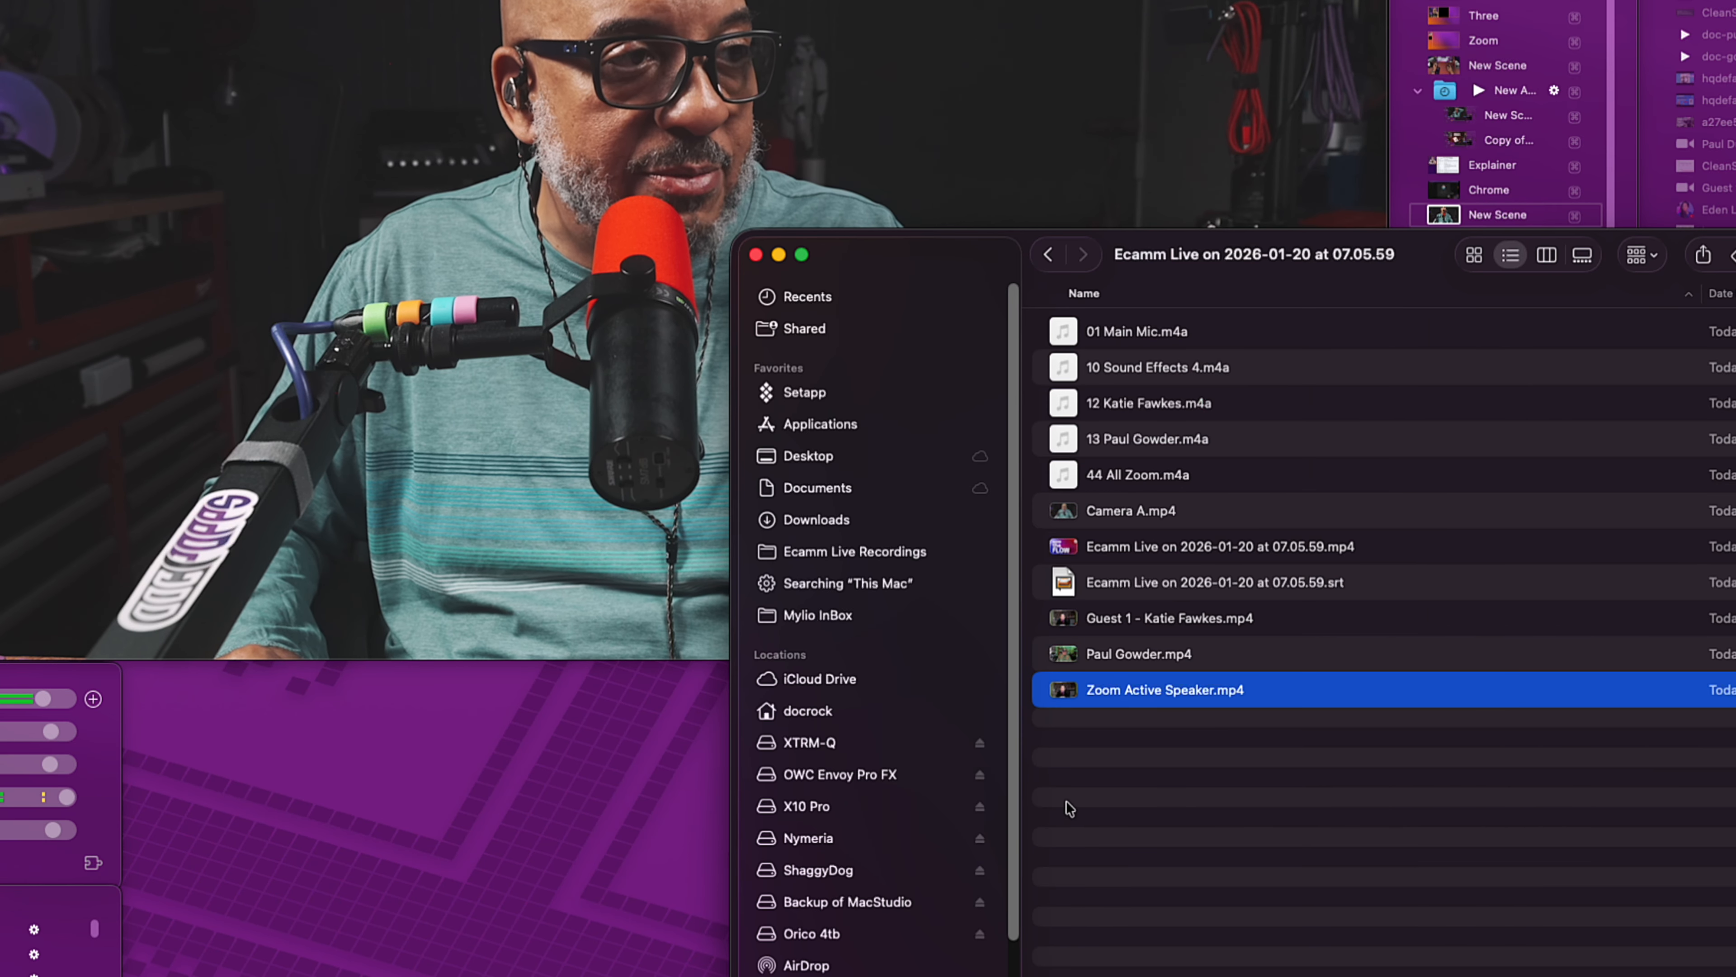
click(1215, 549)
key(space)
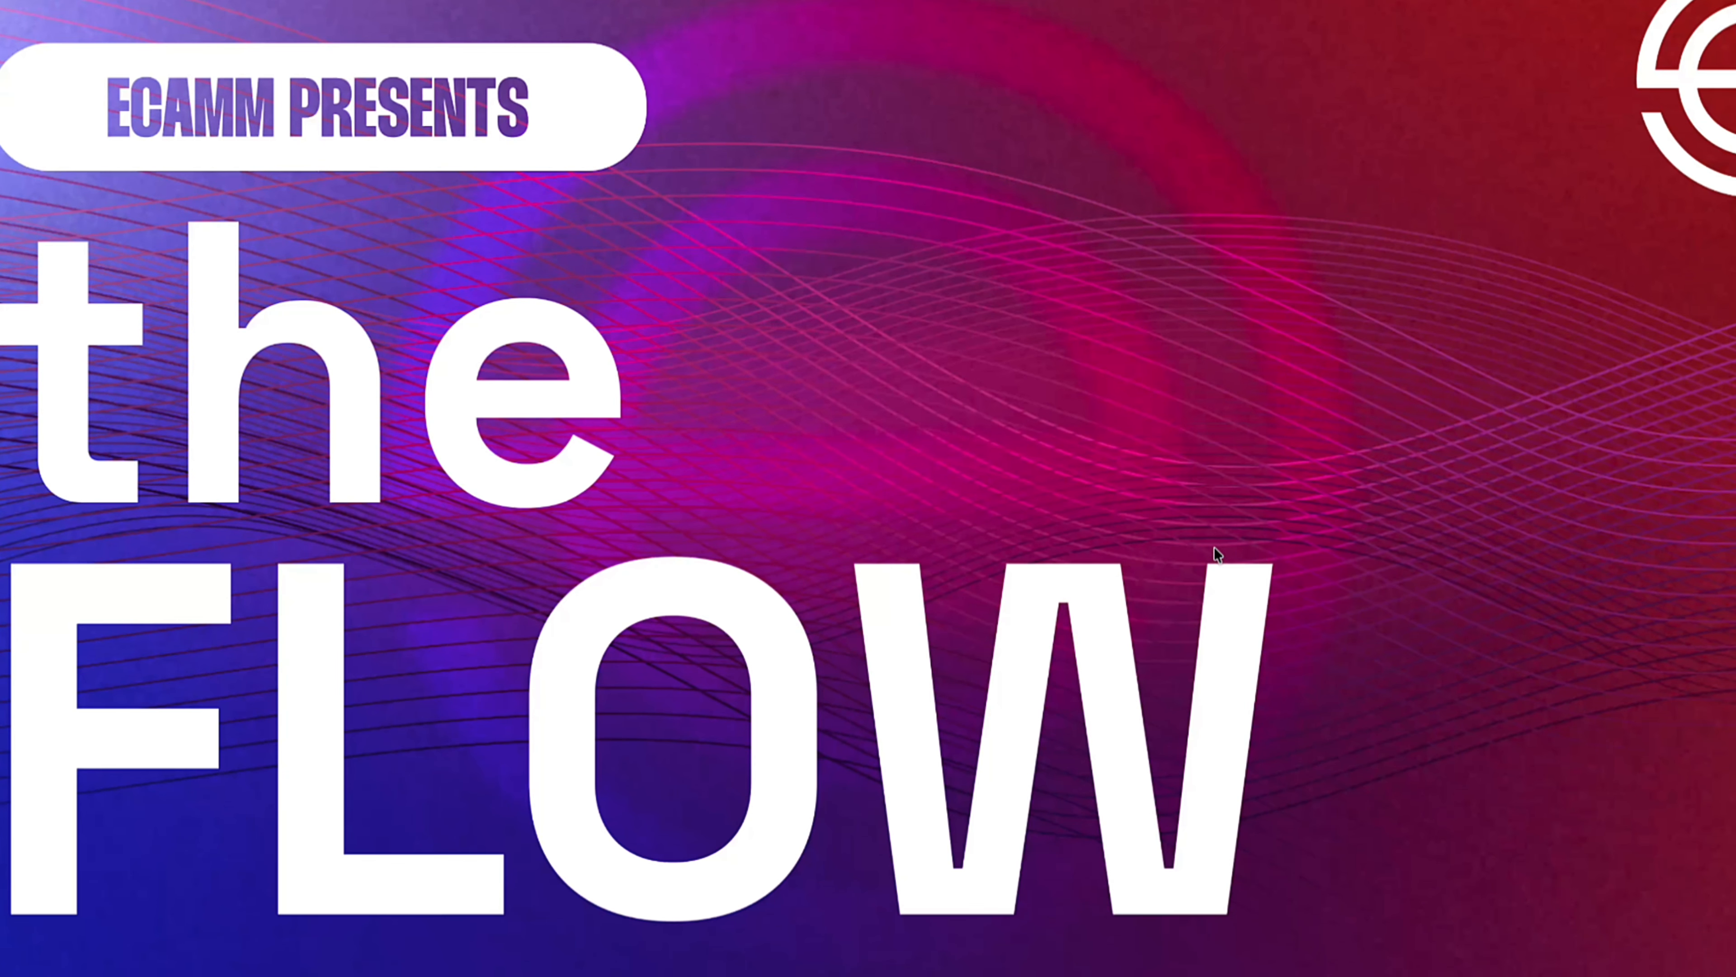
- Rename the main Ecamm Live recording to 'The Flow .mp4' and bring up the Milanote episode outline
key(space)
key(Return)
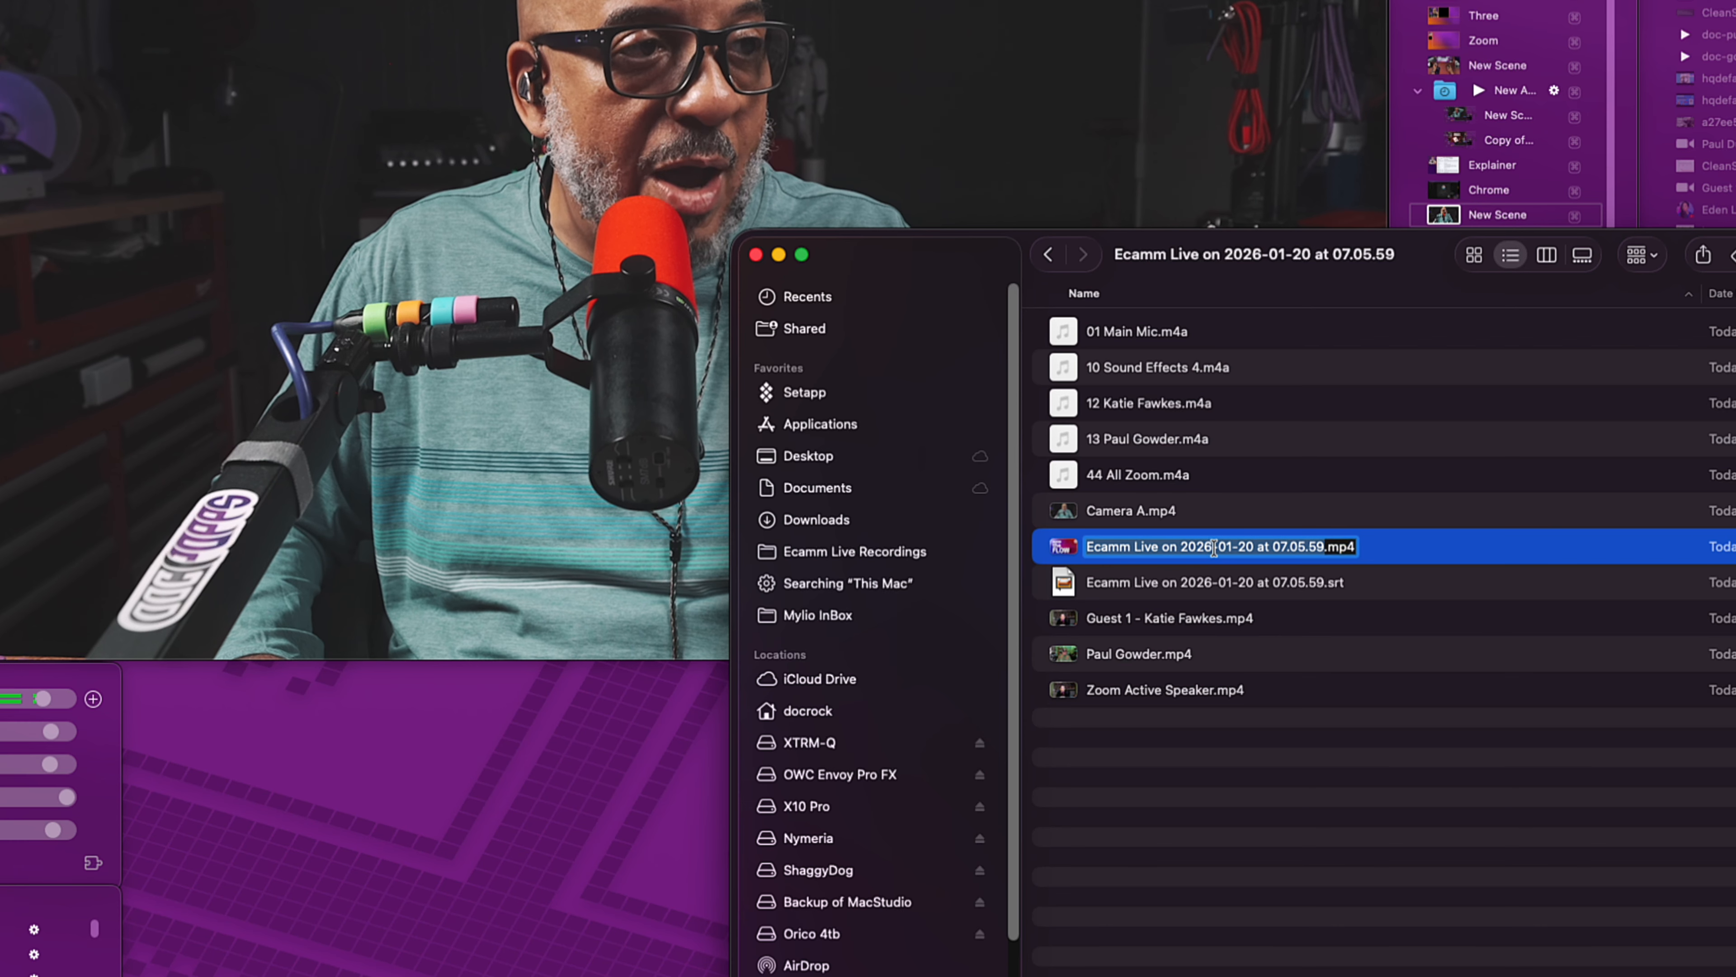
text(The Flow)
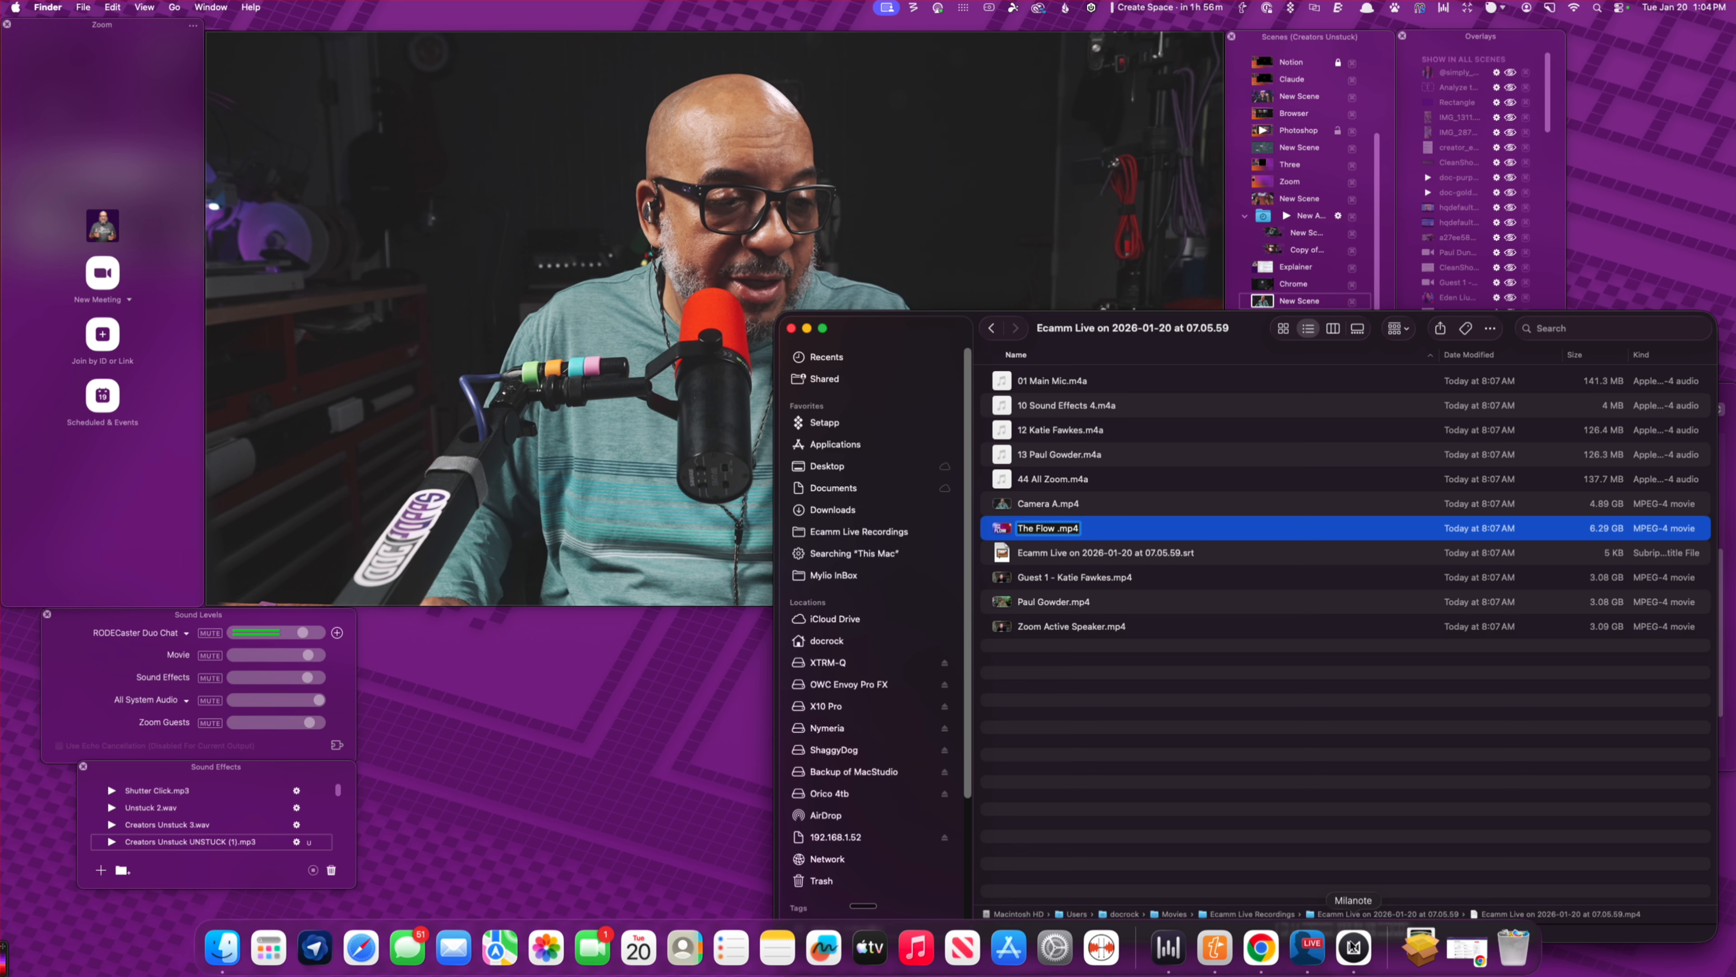
click(1353, 947)
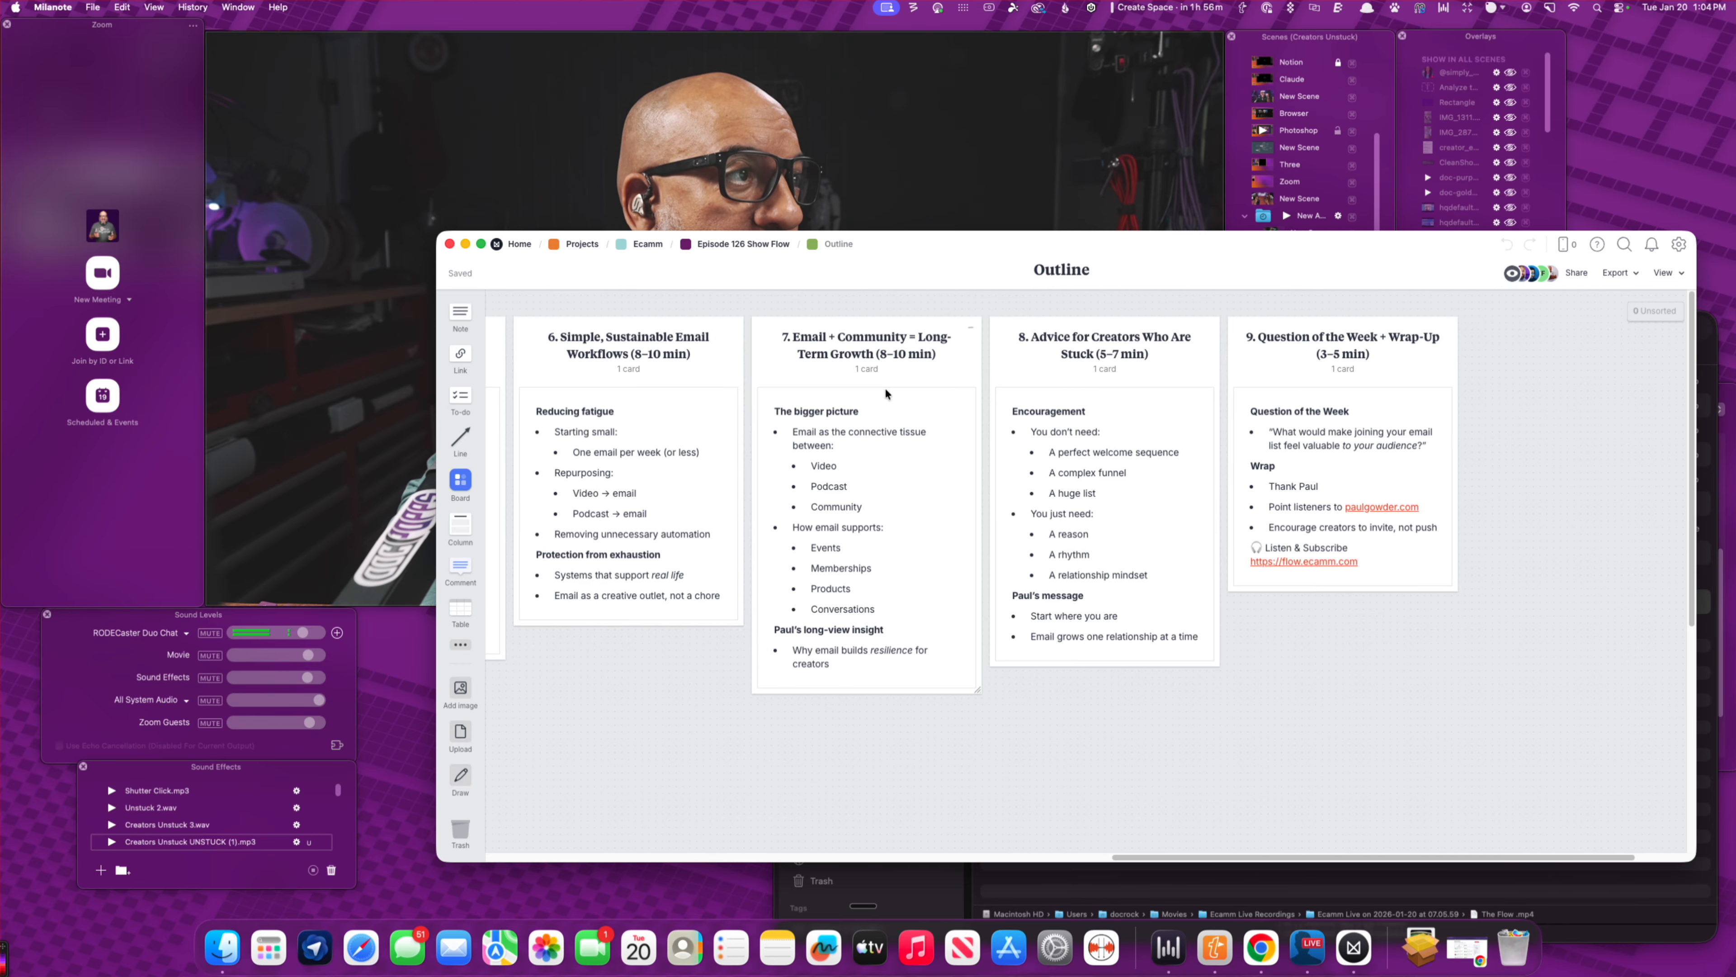
- Scroll across the Milanote Outline board, then close Milanote to return to the recording folder
scroll(886, 394, left, 5)
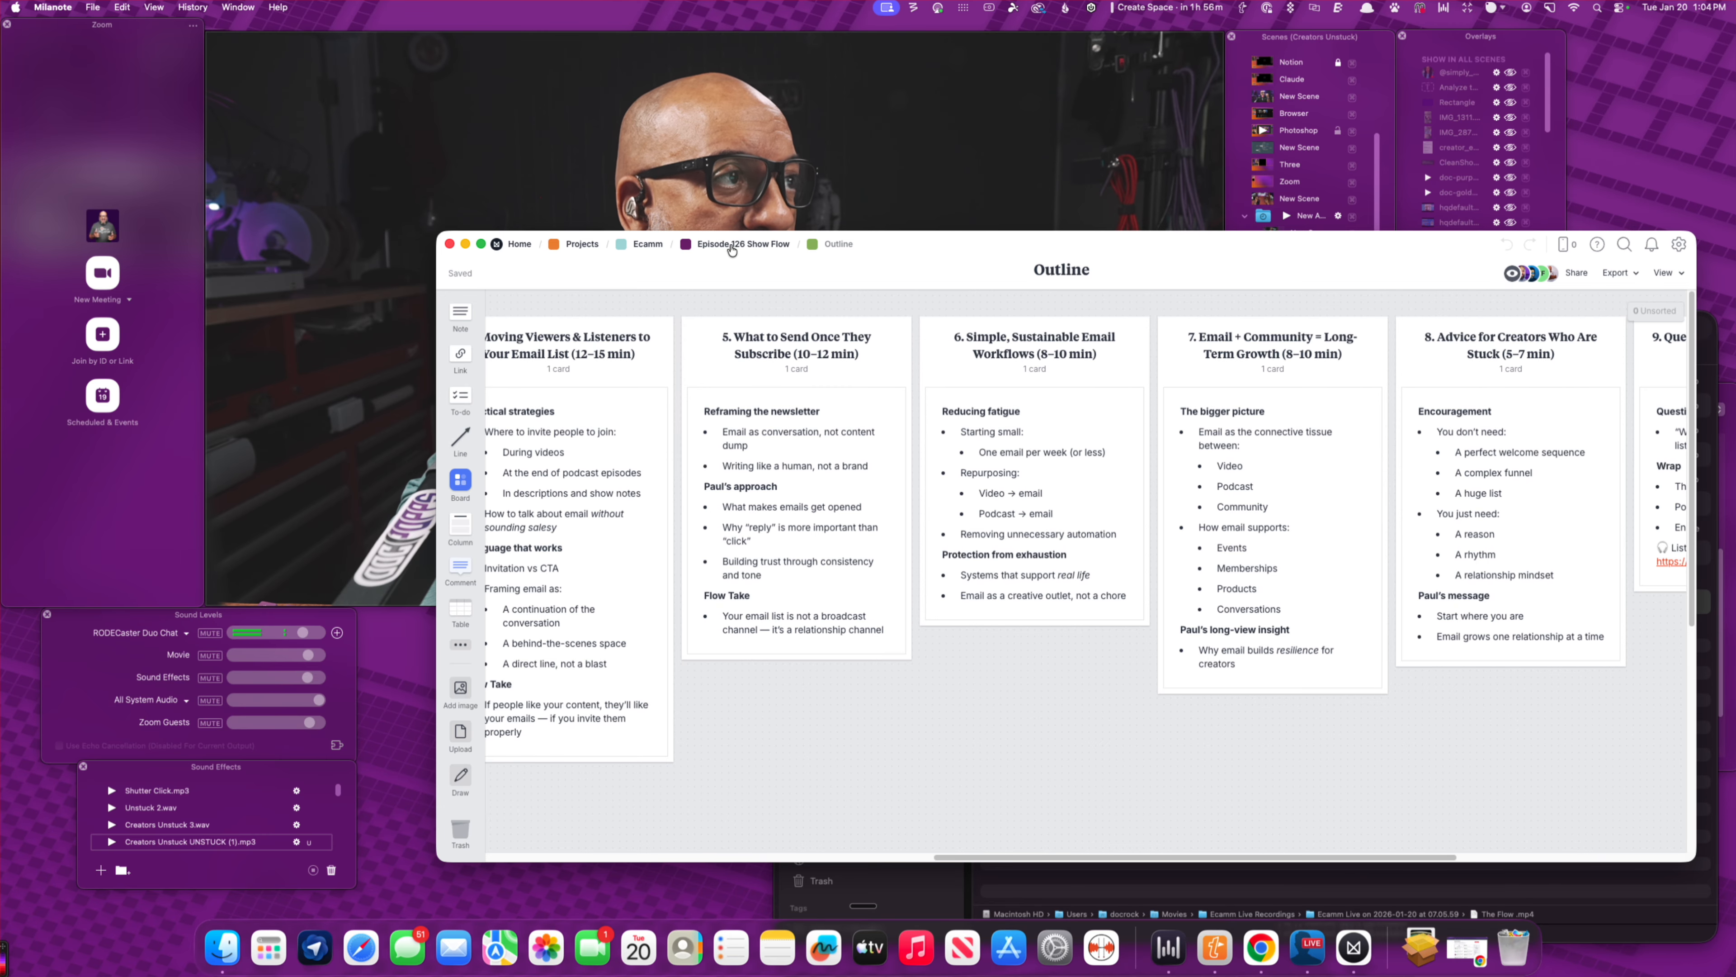
click(449, 245)
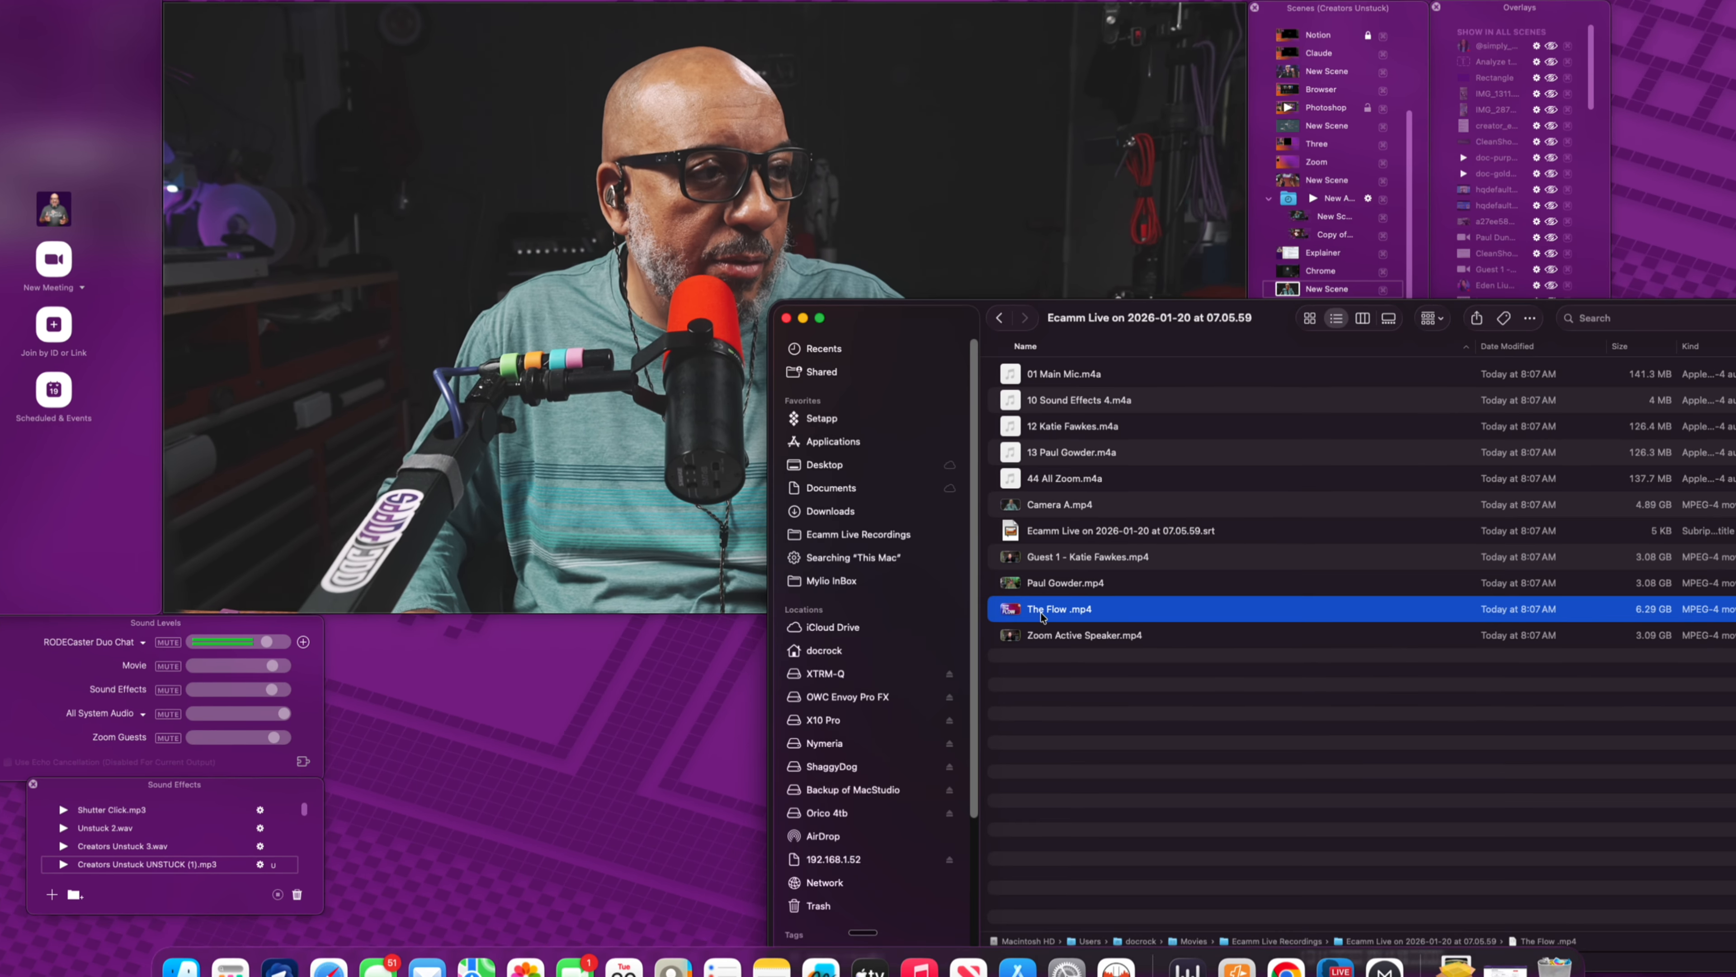
- Rename 'The Flow .mp4' to 'The Flow Episode 126 .mp4'
click(1046, 608)
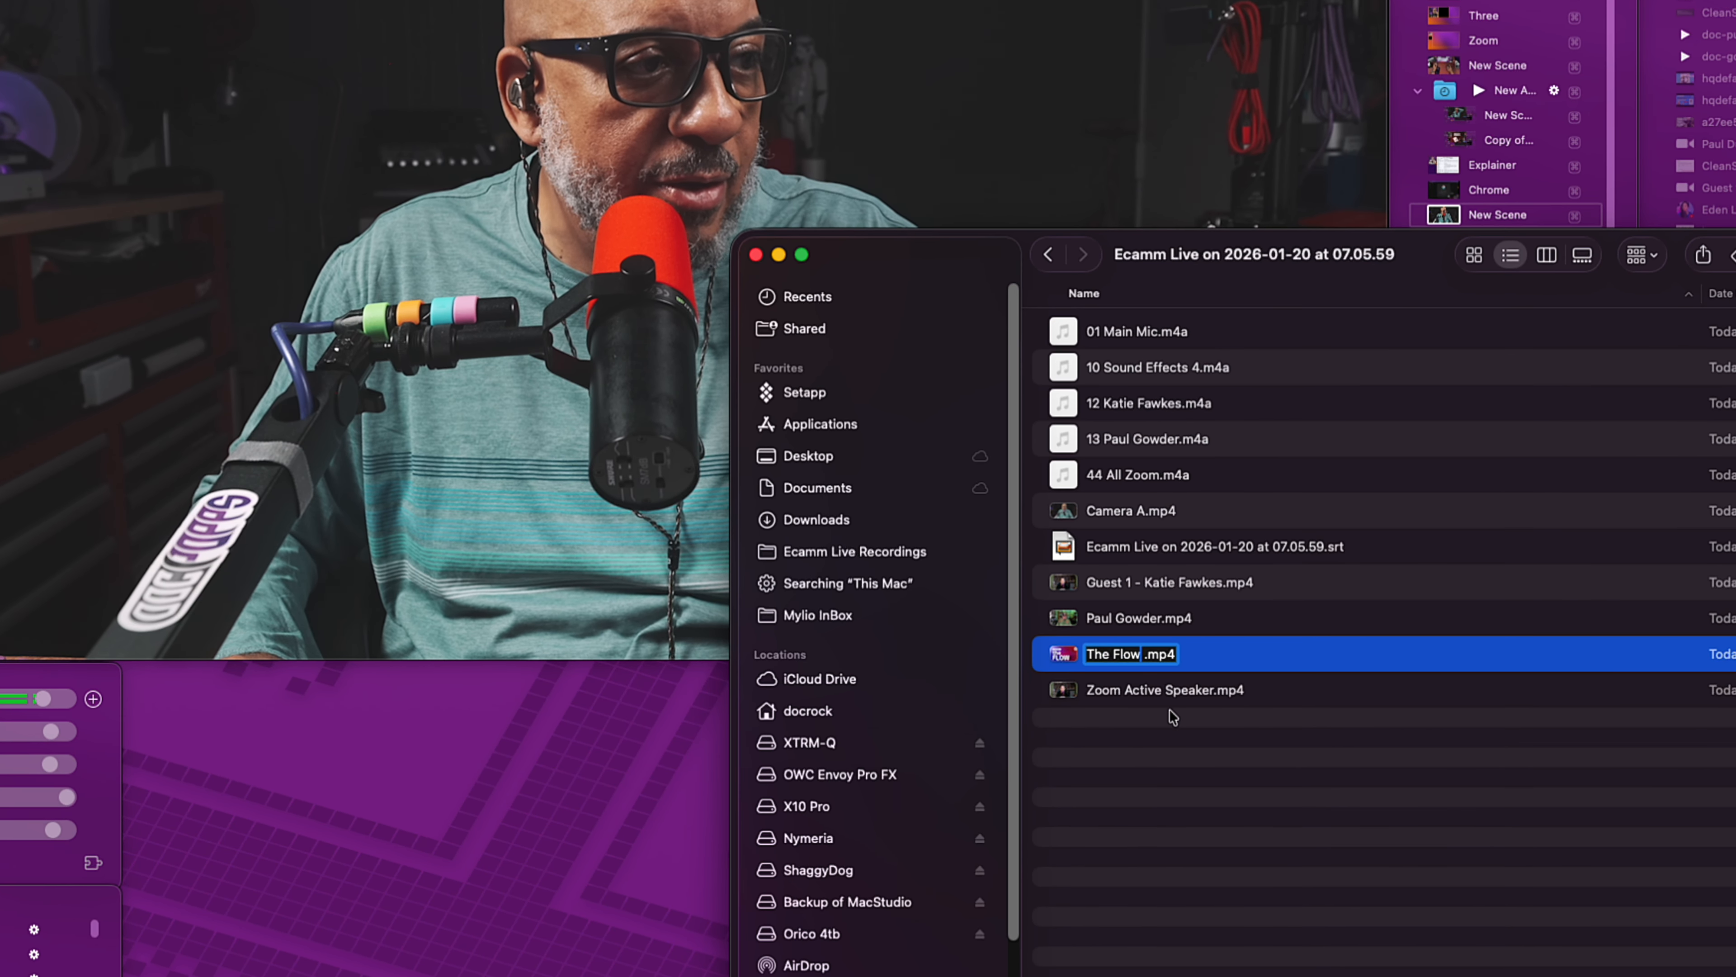
text(Epi )
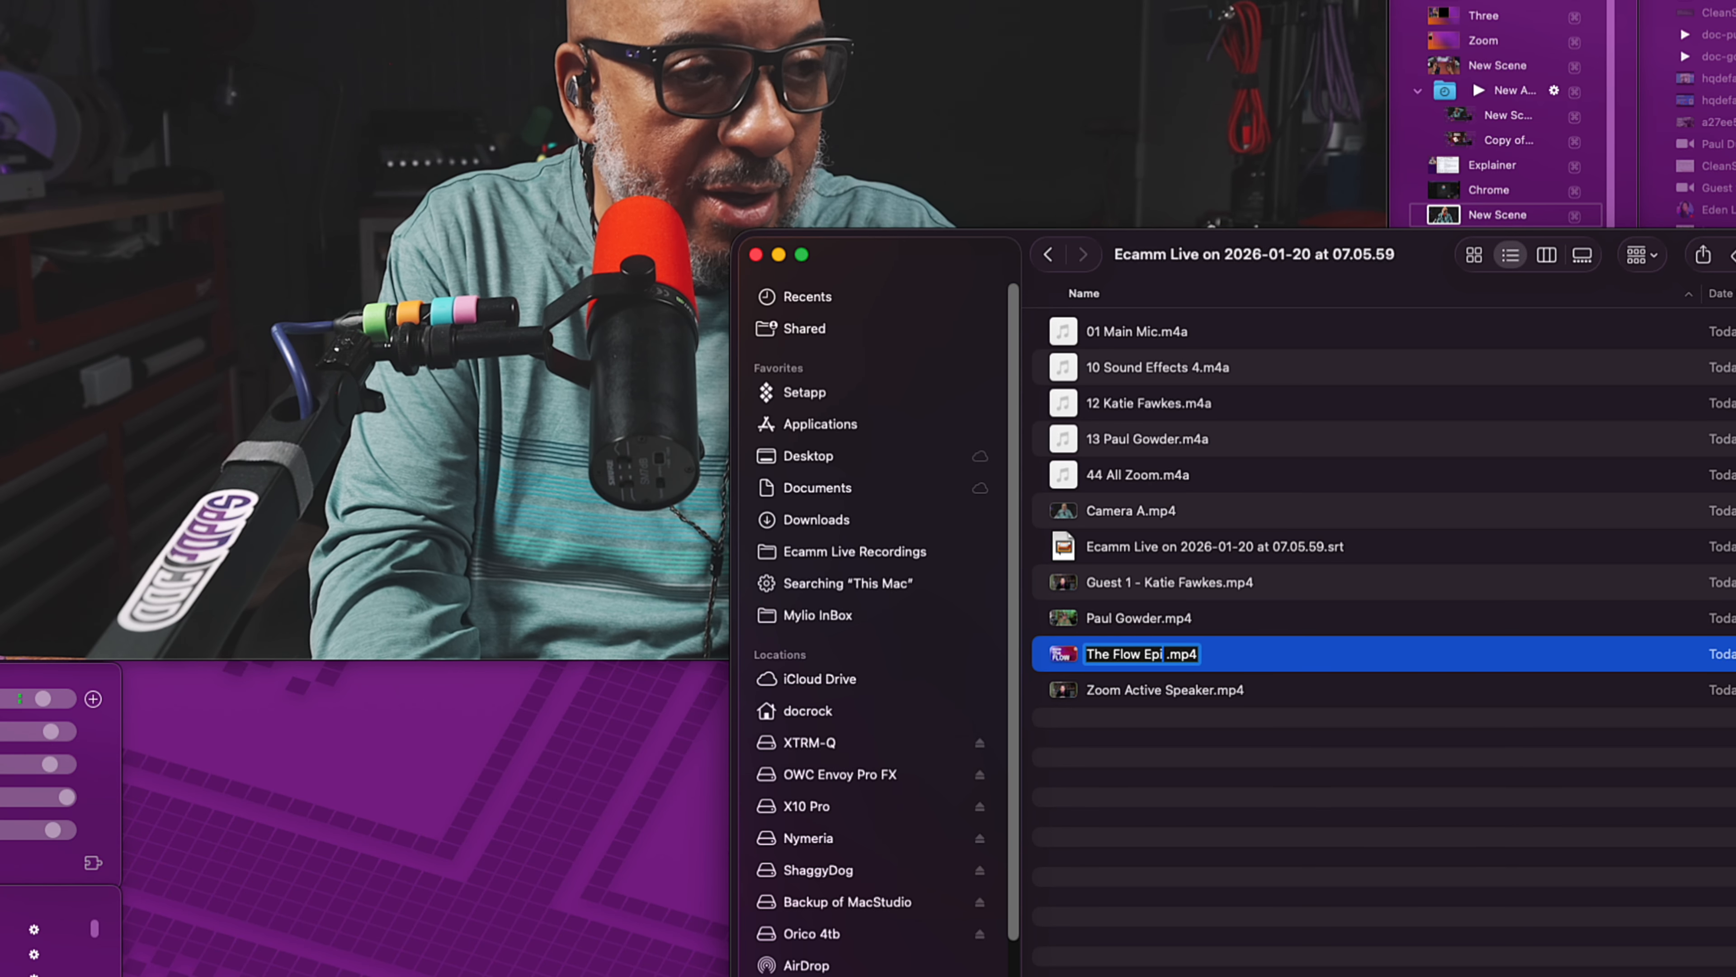
text(sode 12)
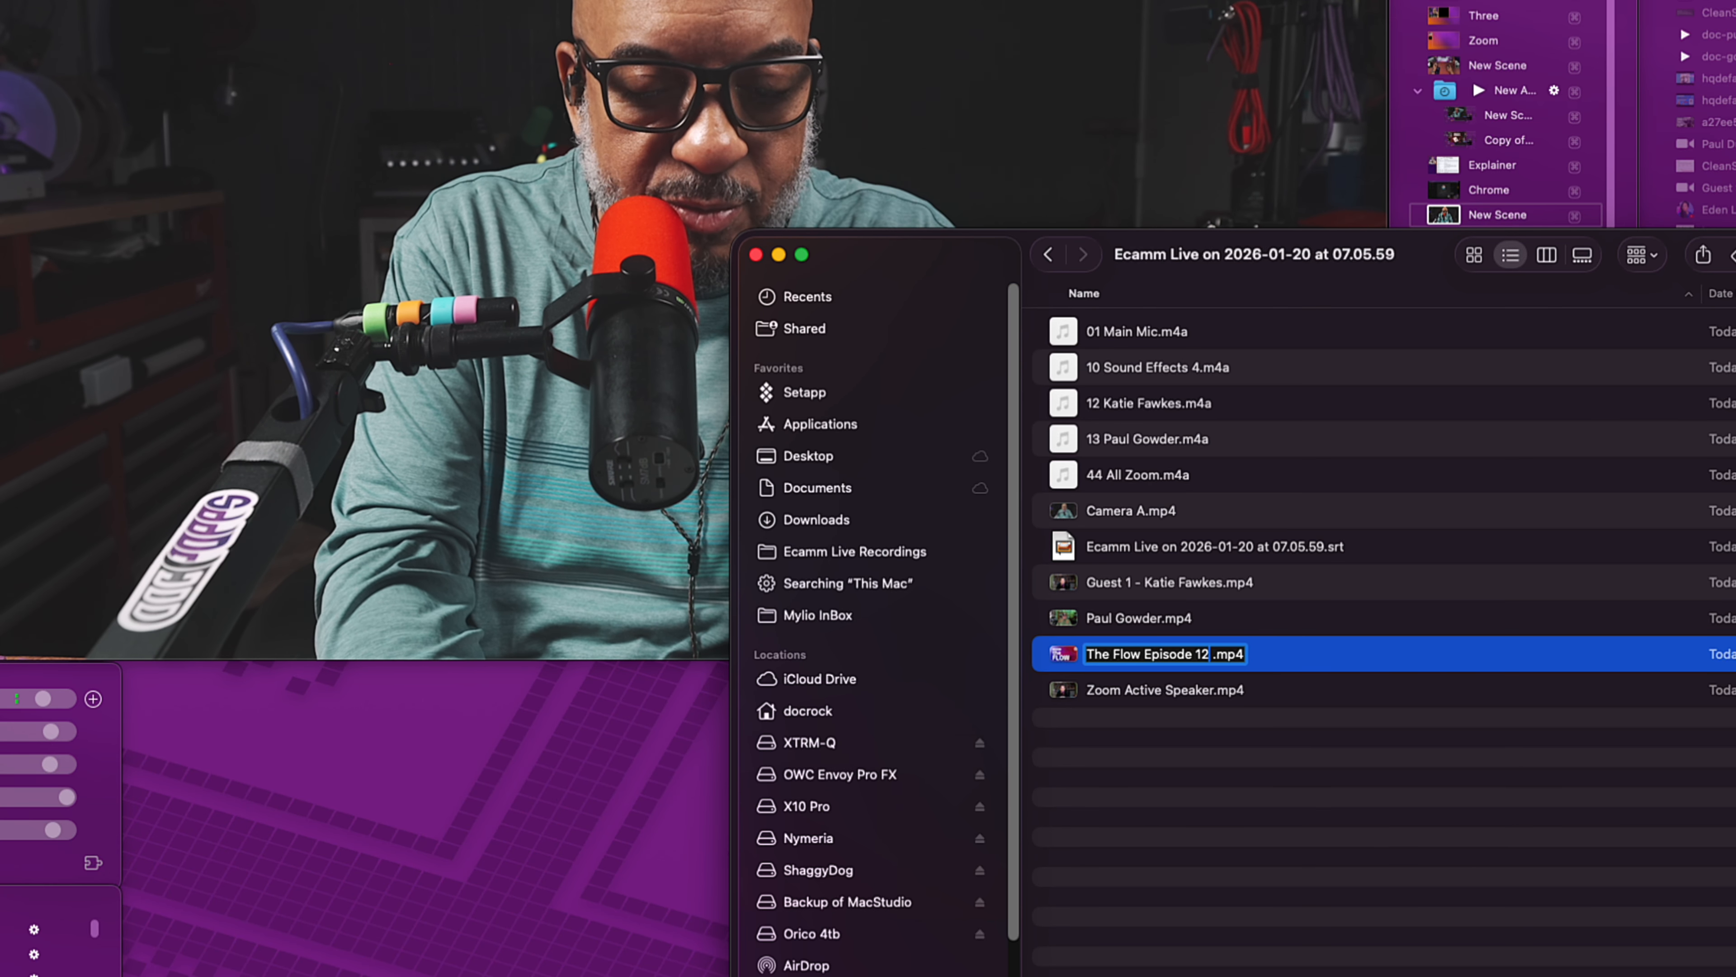
text(6)
key(Return)
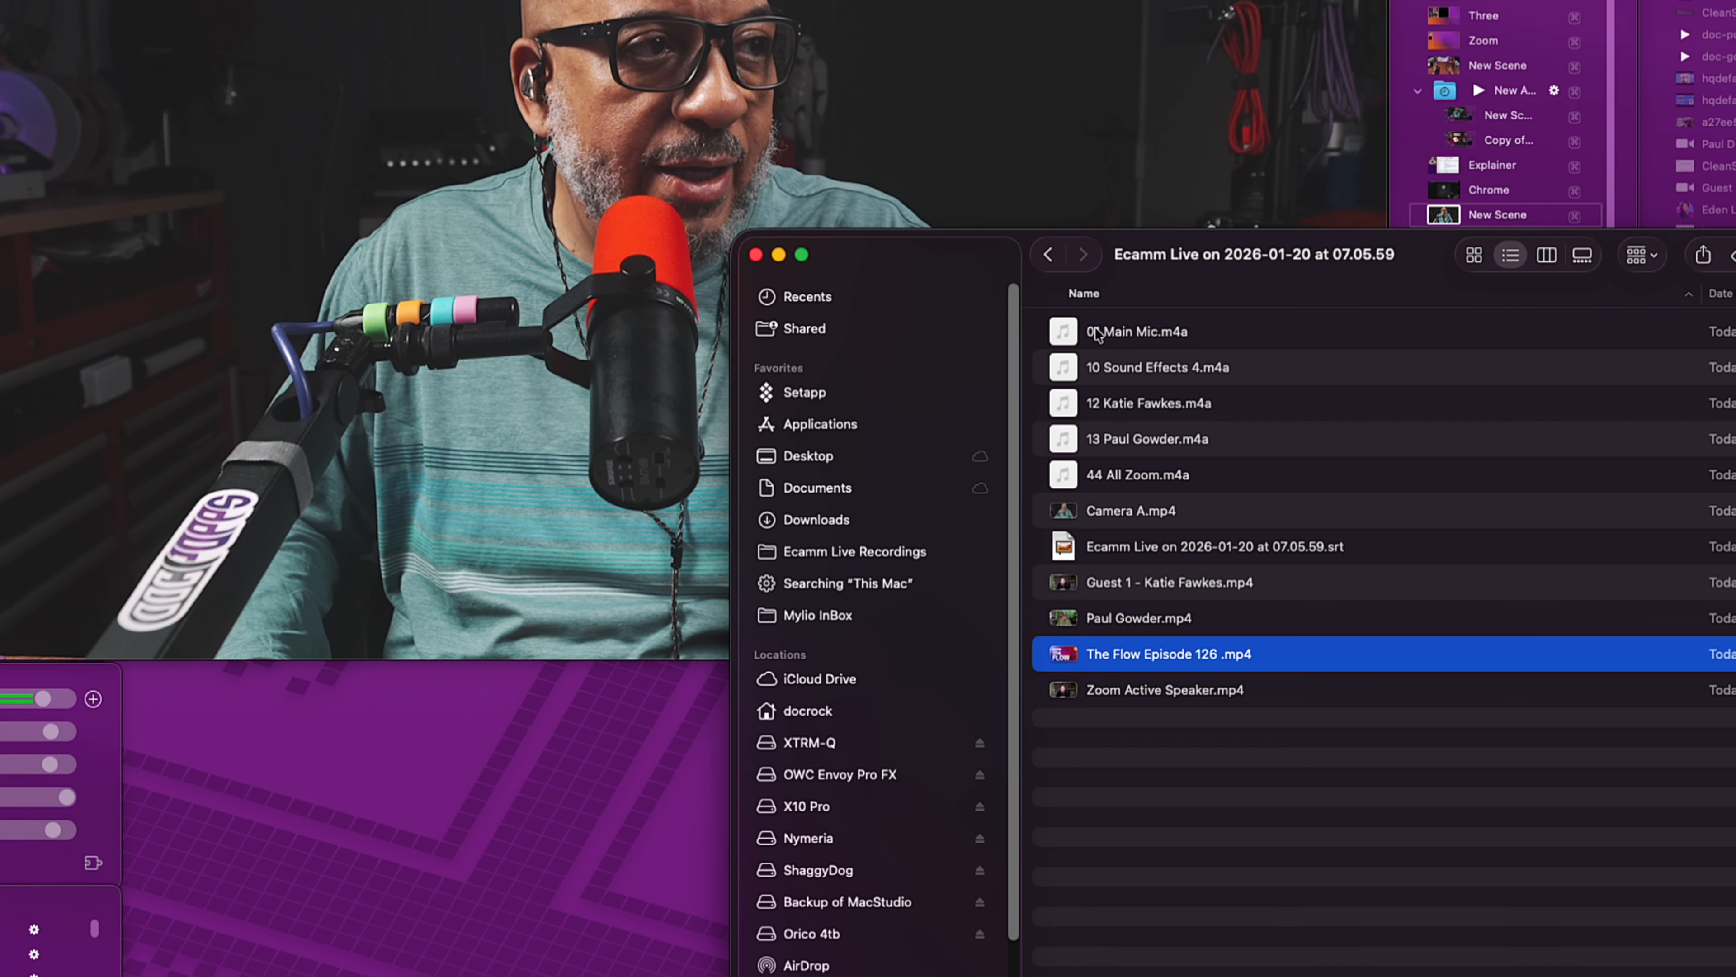
- Rename the 01 Main Mic.m4a audio file to 'The Flow Doc 126'
click(1130, 336)
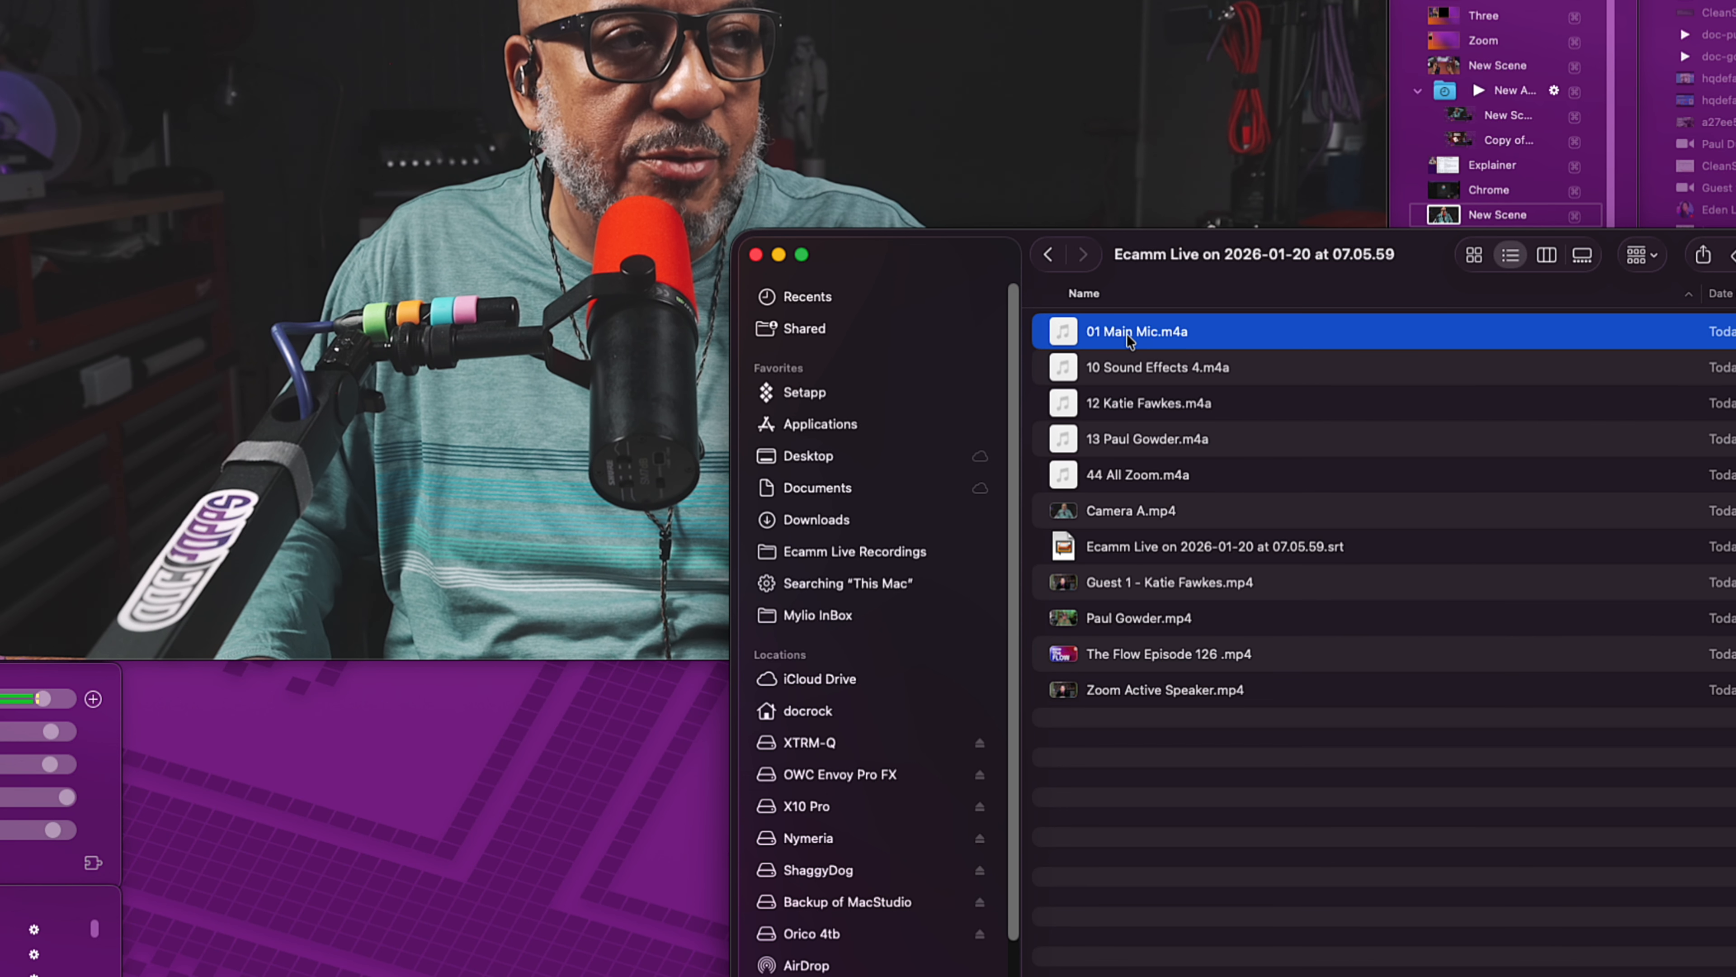
click(1128, 335)
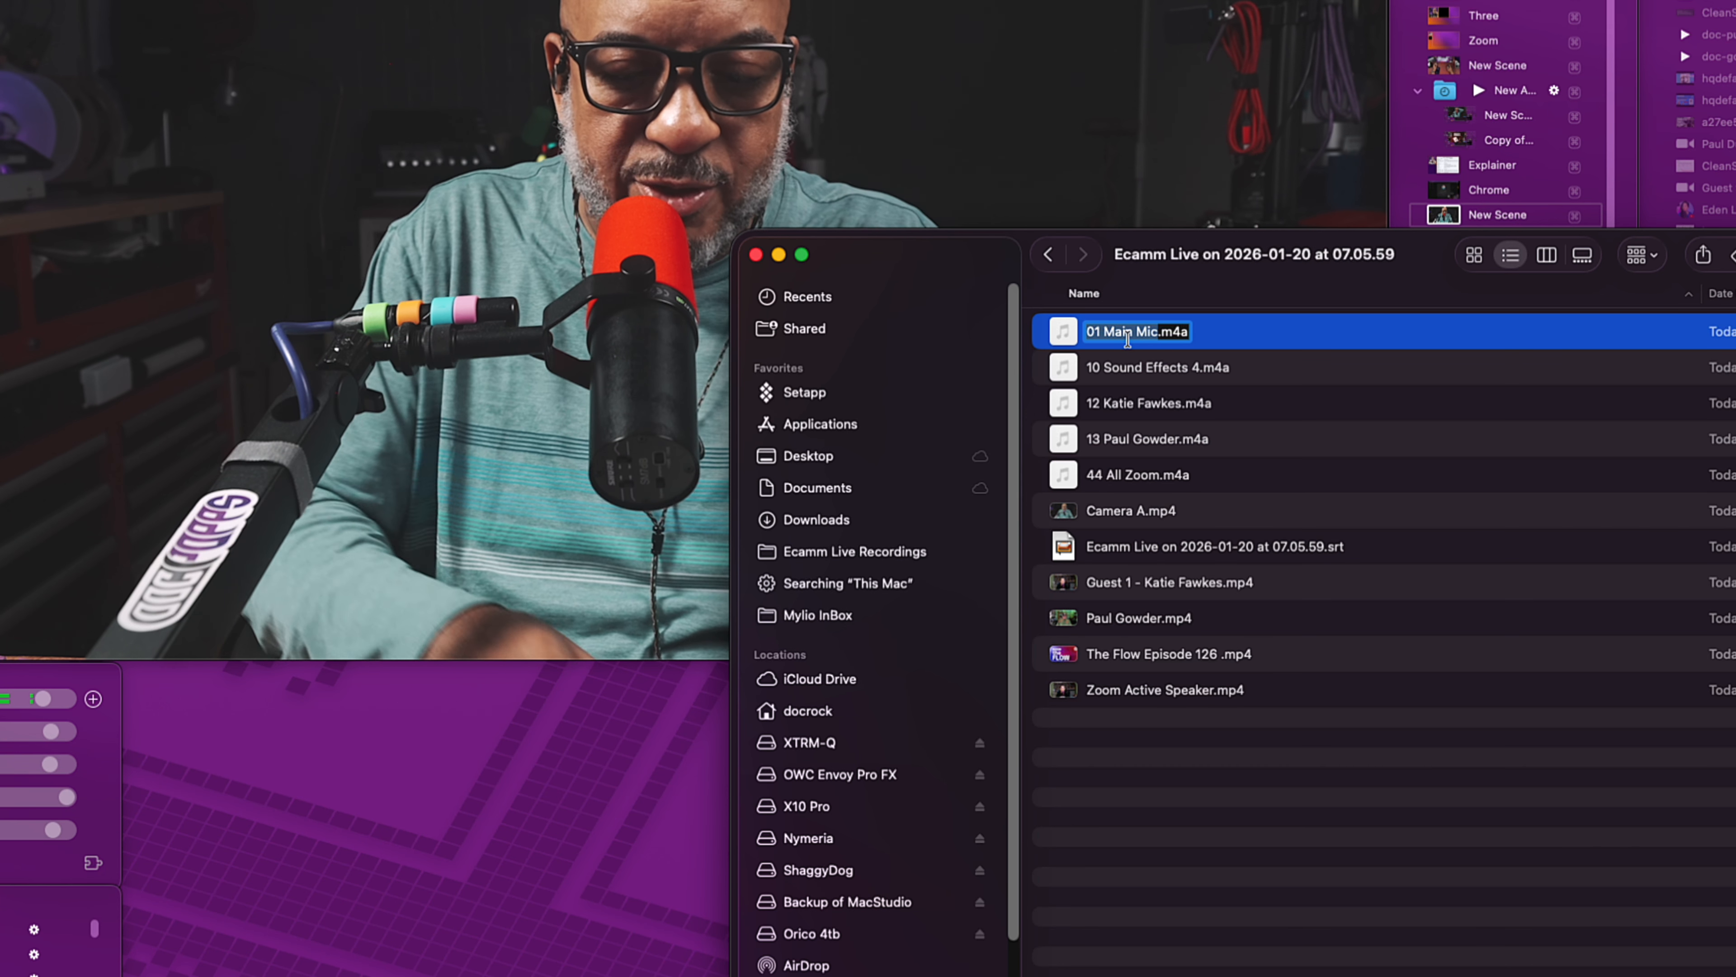
text(D)
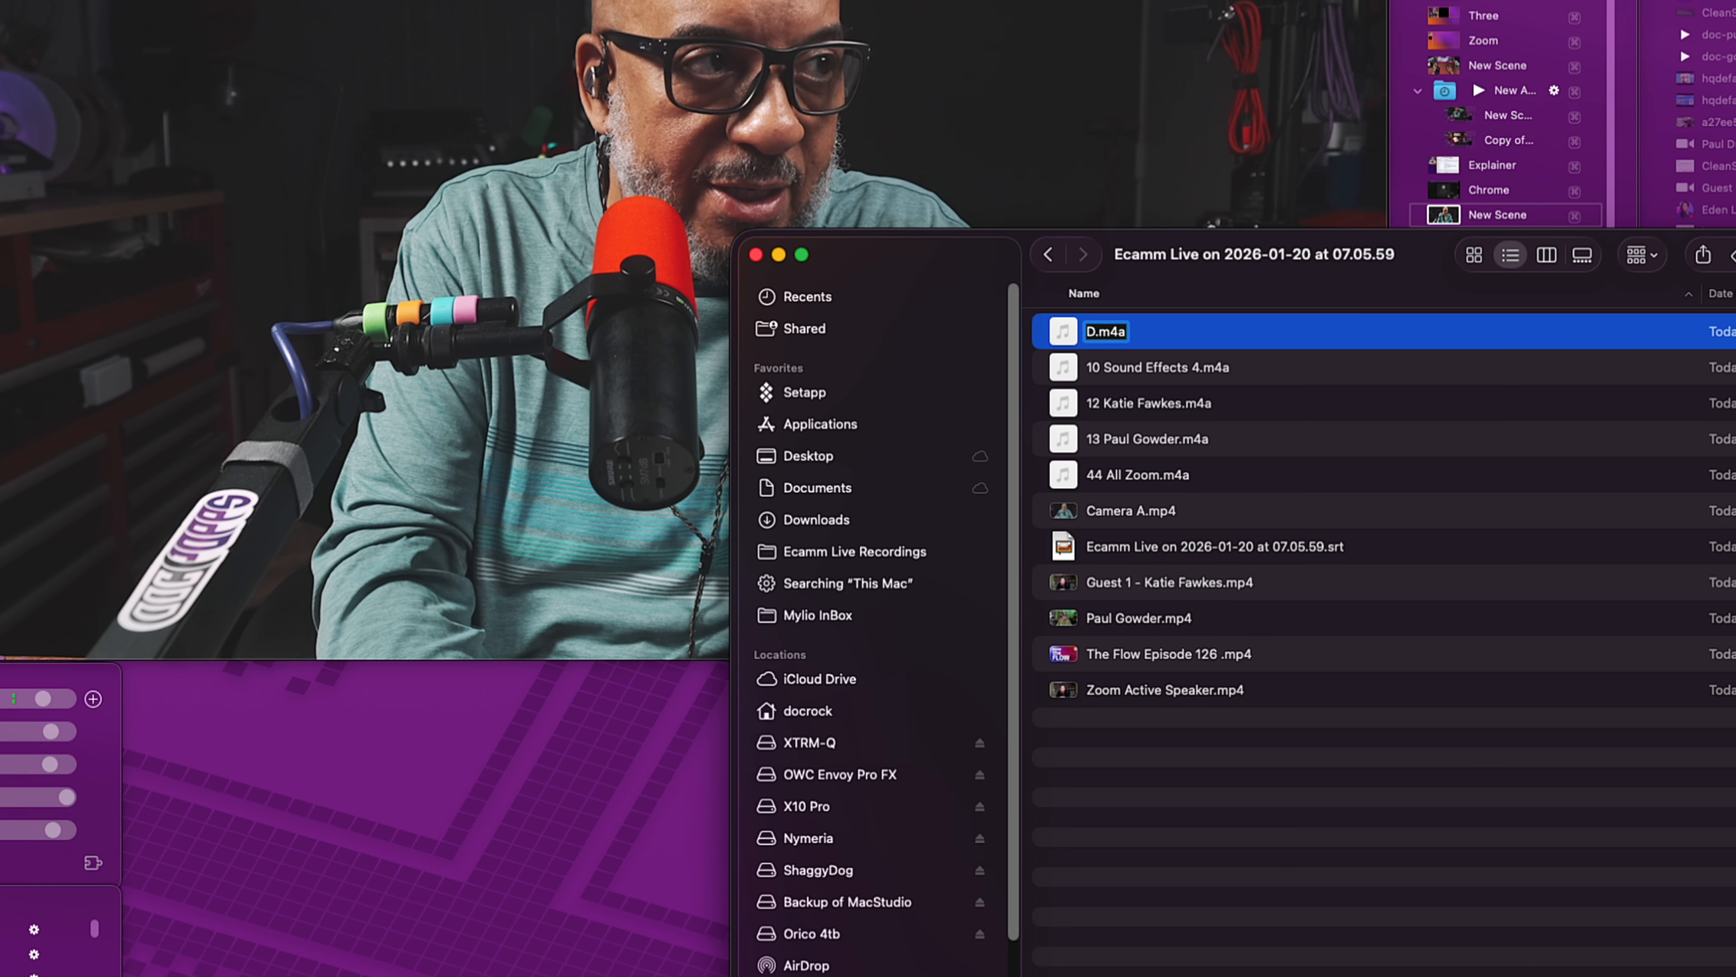
key(BackSpace)
text(The FLo)
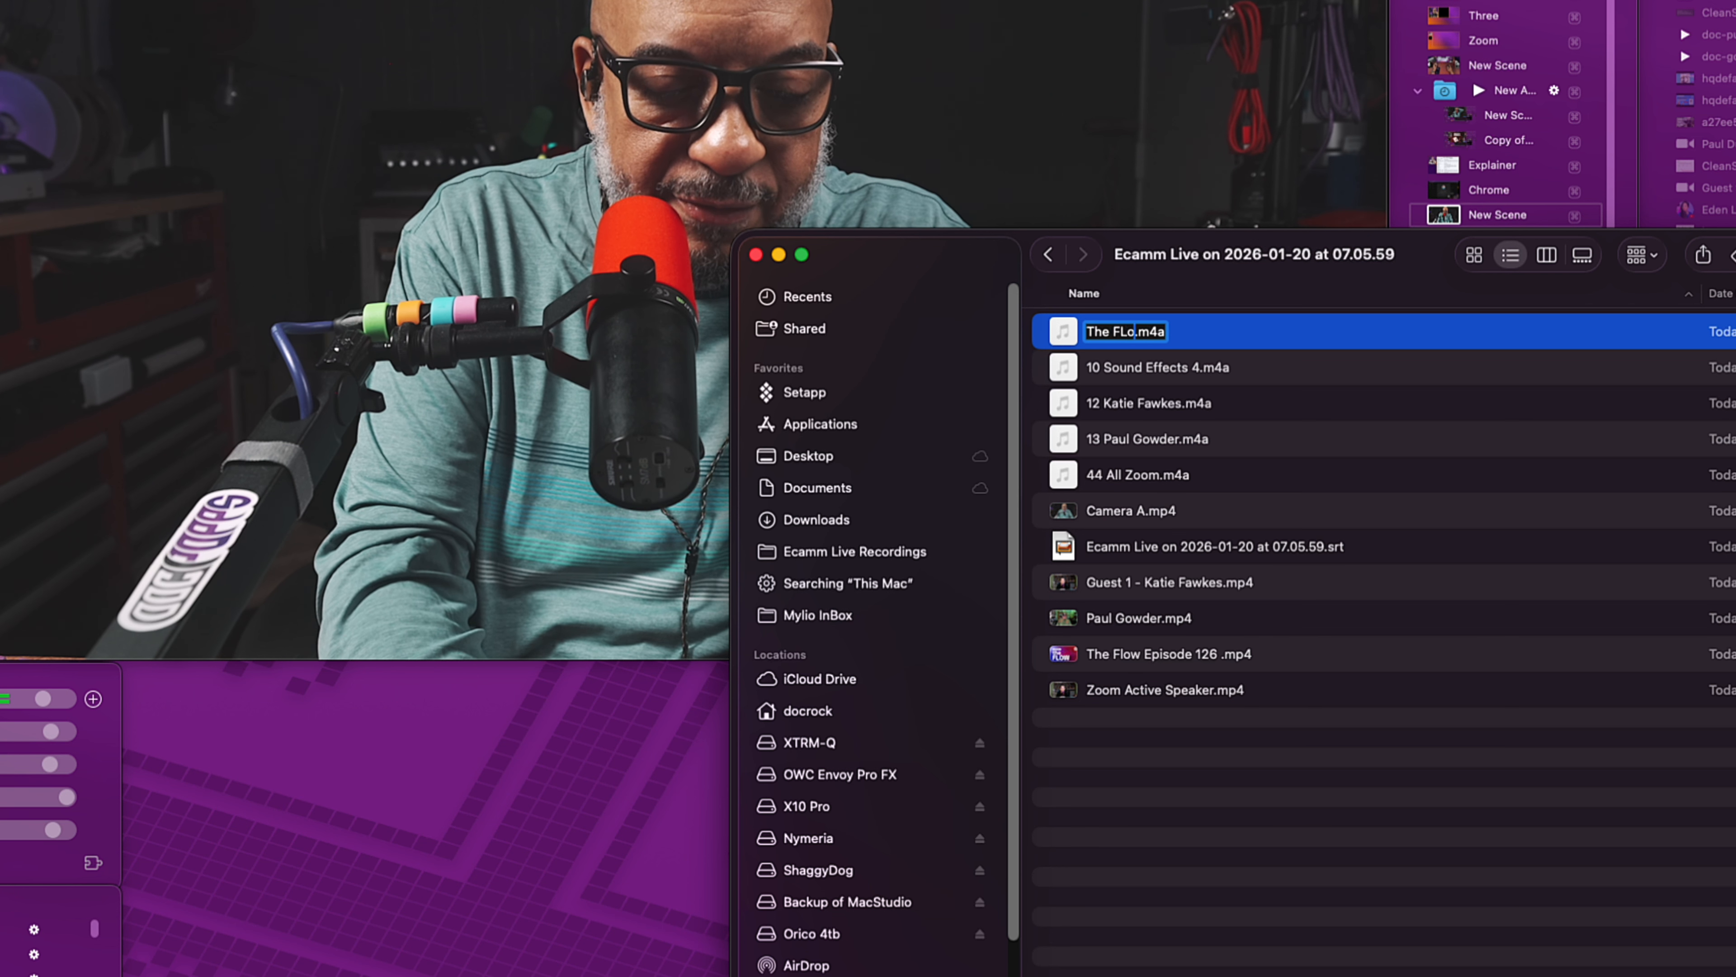
key(BackSpace)
key(BackSpace)
text(low Doc )
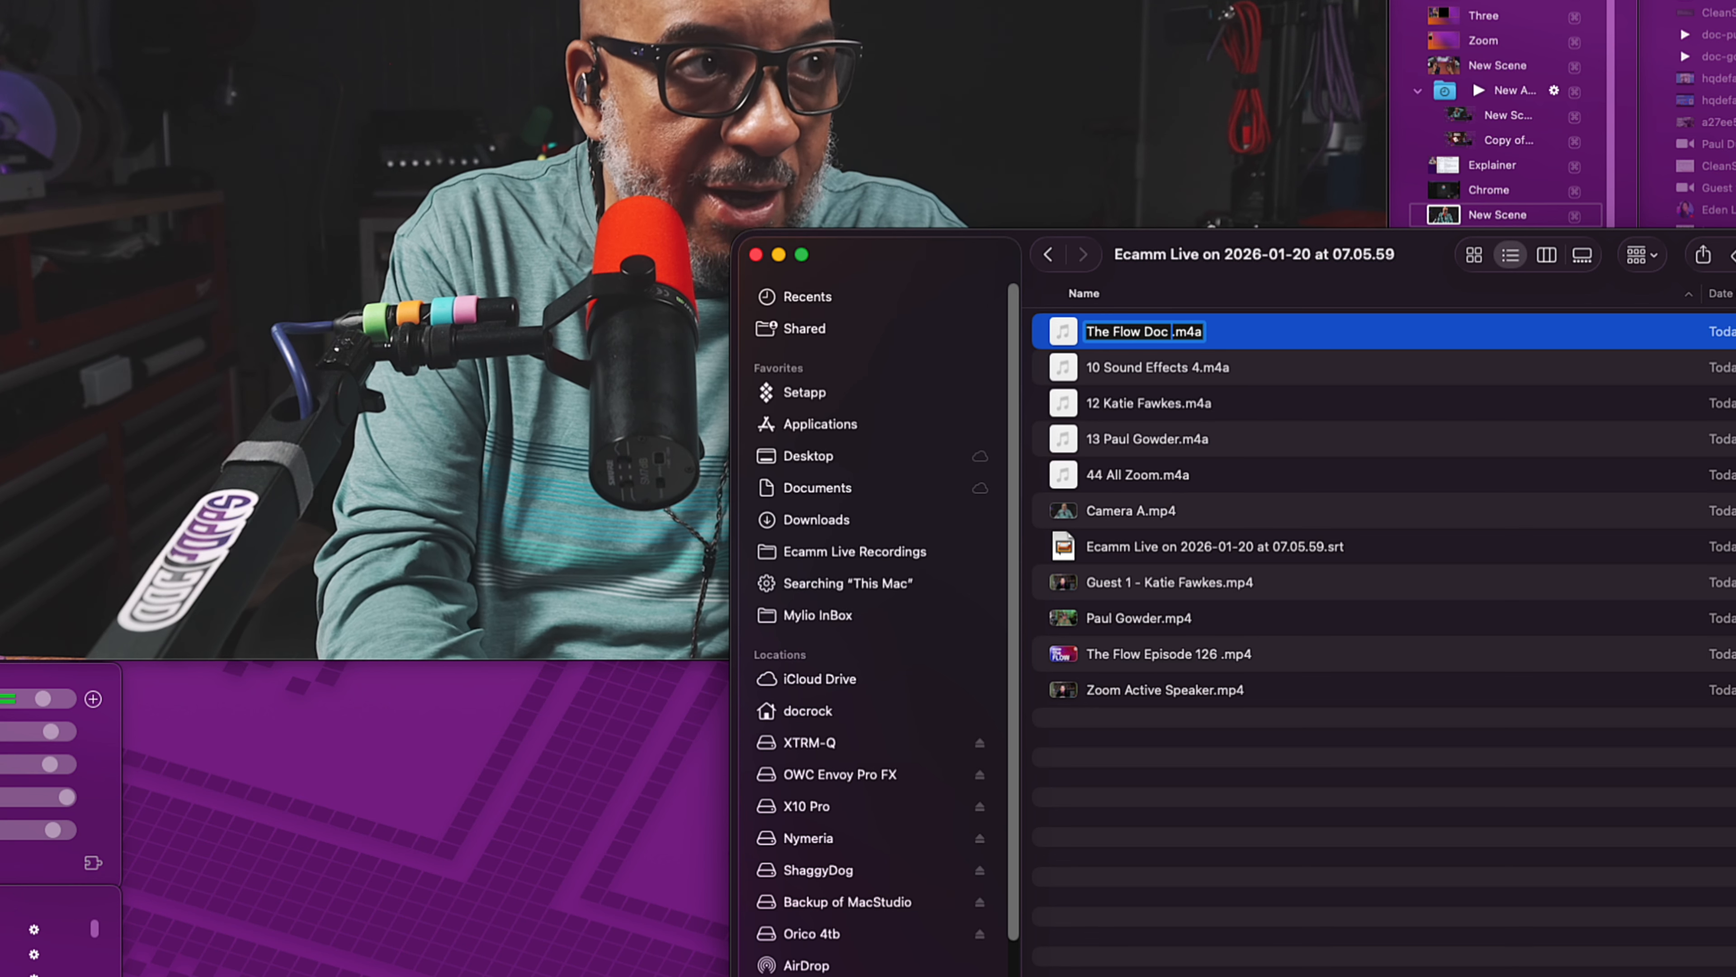
text(126)
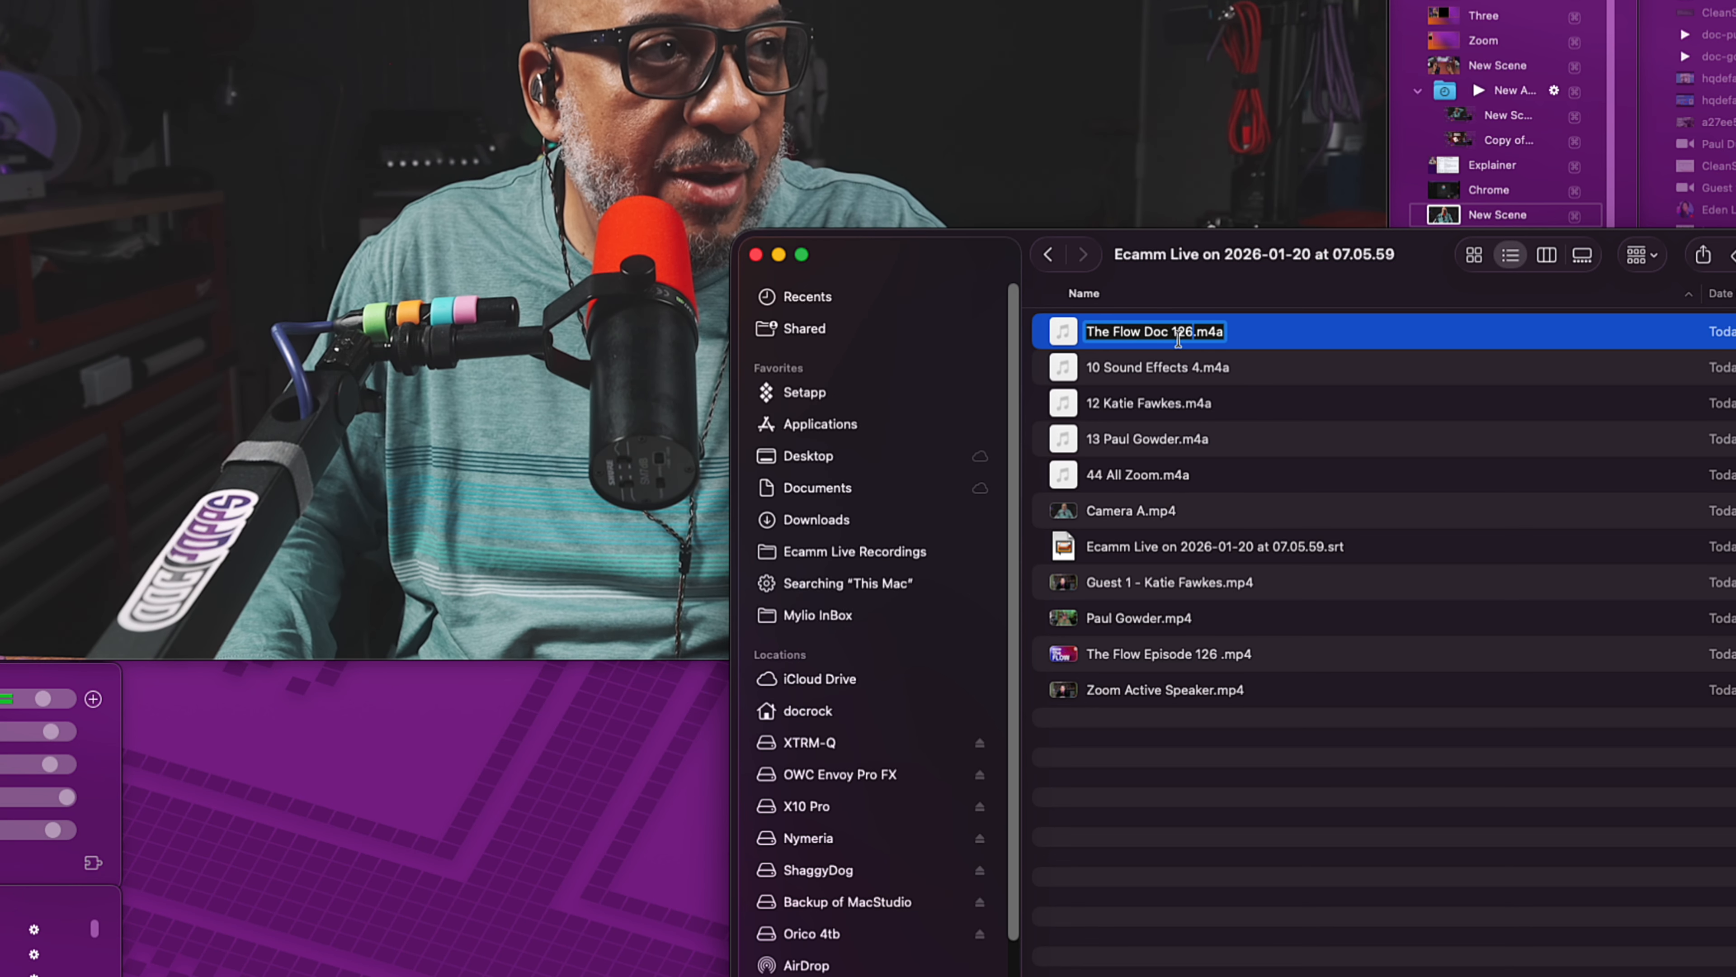
drag(1192, 328, 1079, 332)
key(super+c)
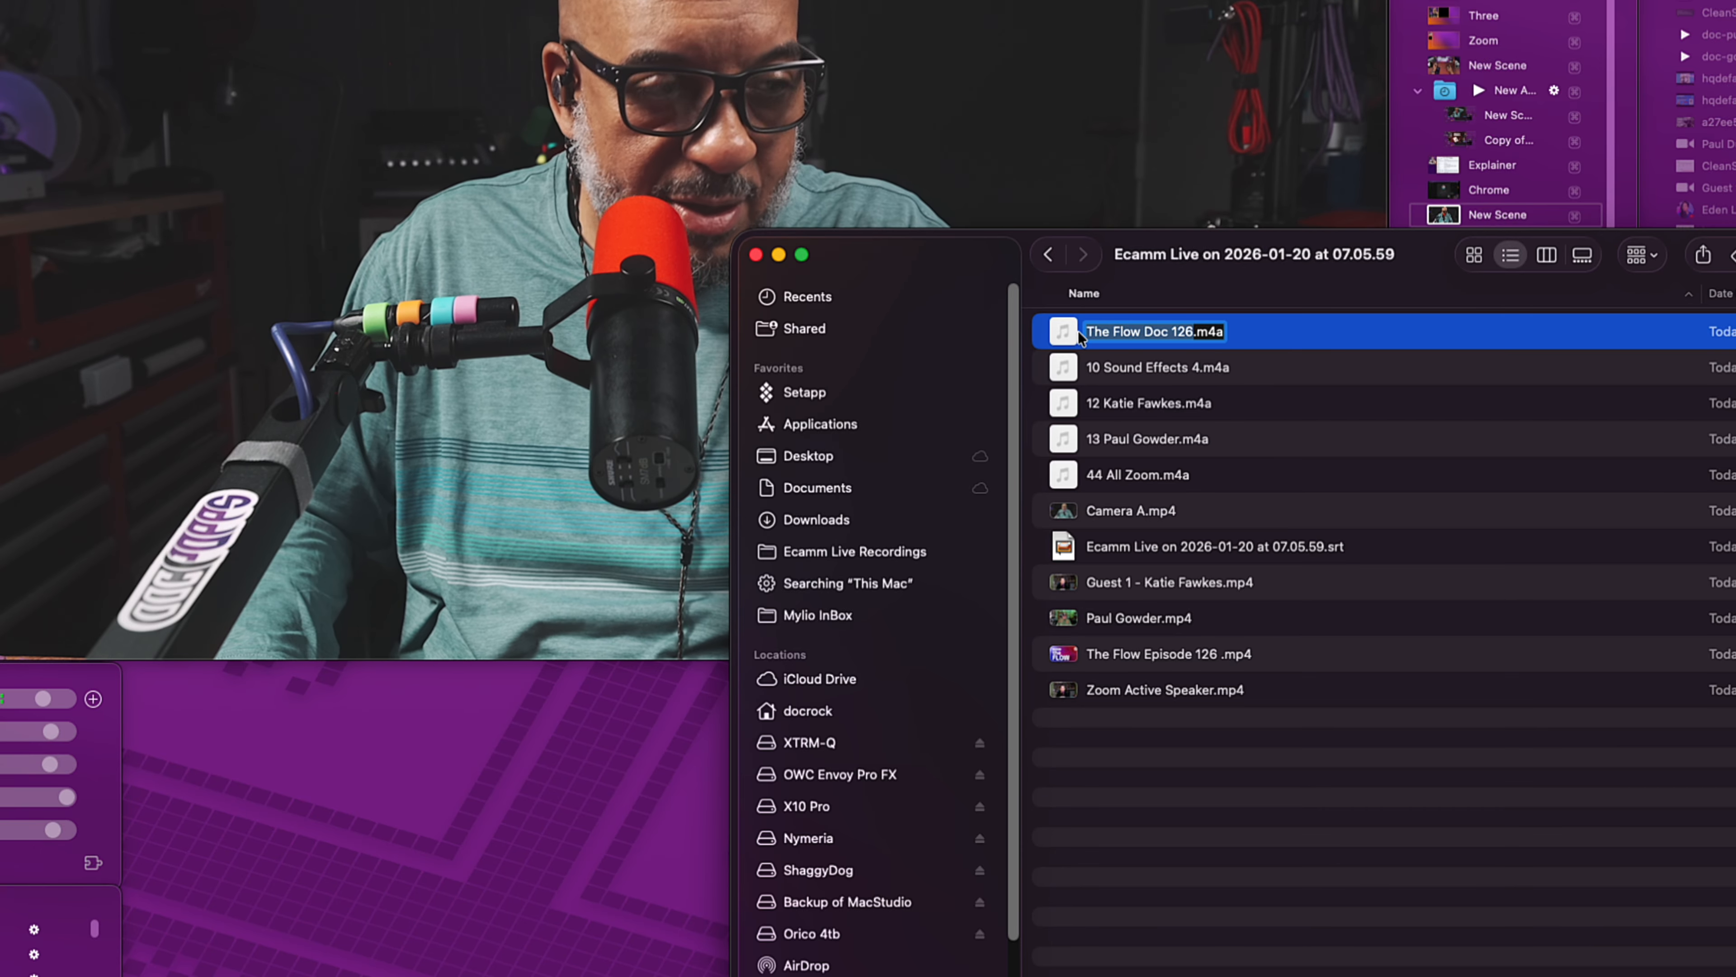
click(1128, 407)
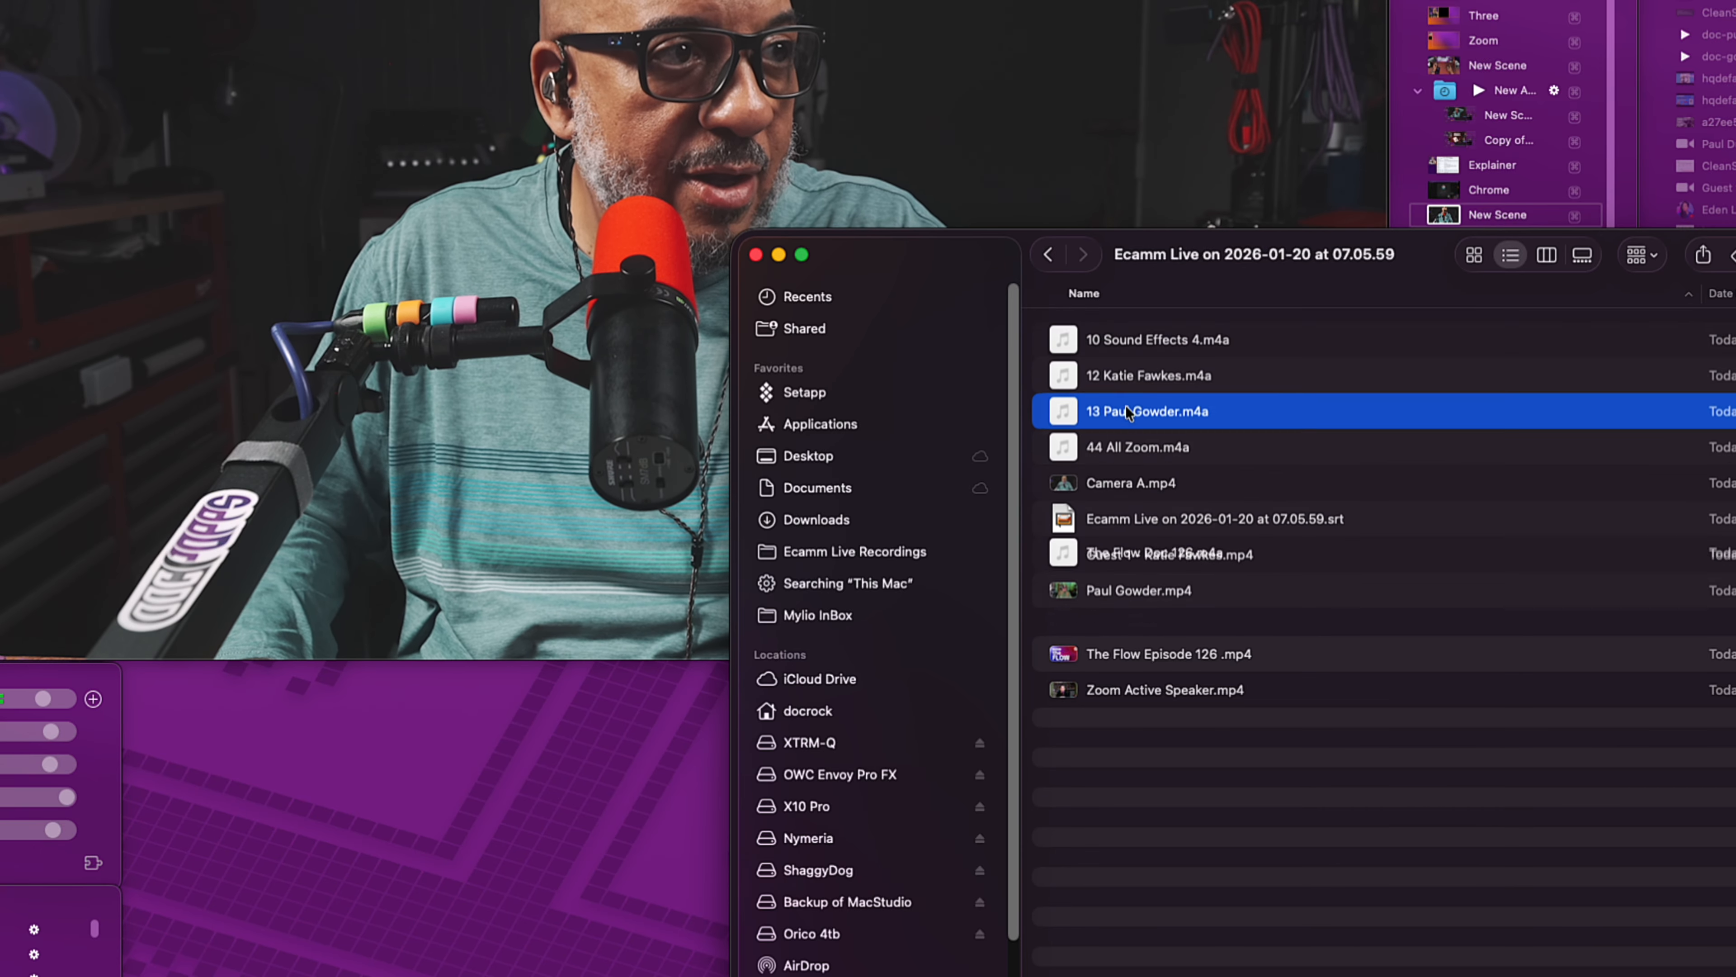
- Rename the first guest's audio file to 'The Flow 126' with the guest's first name replacing Doc
click(1133, 369)
click(1134, 373)
key(super+v)
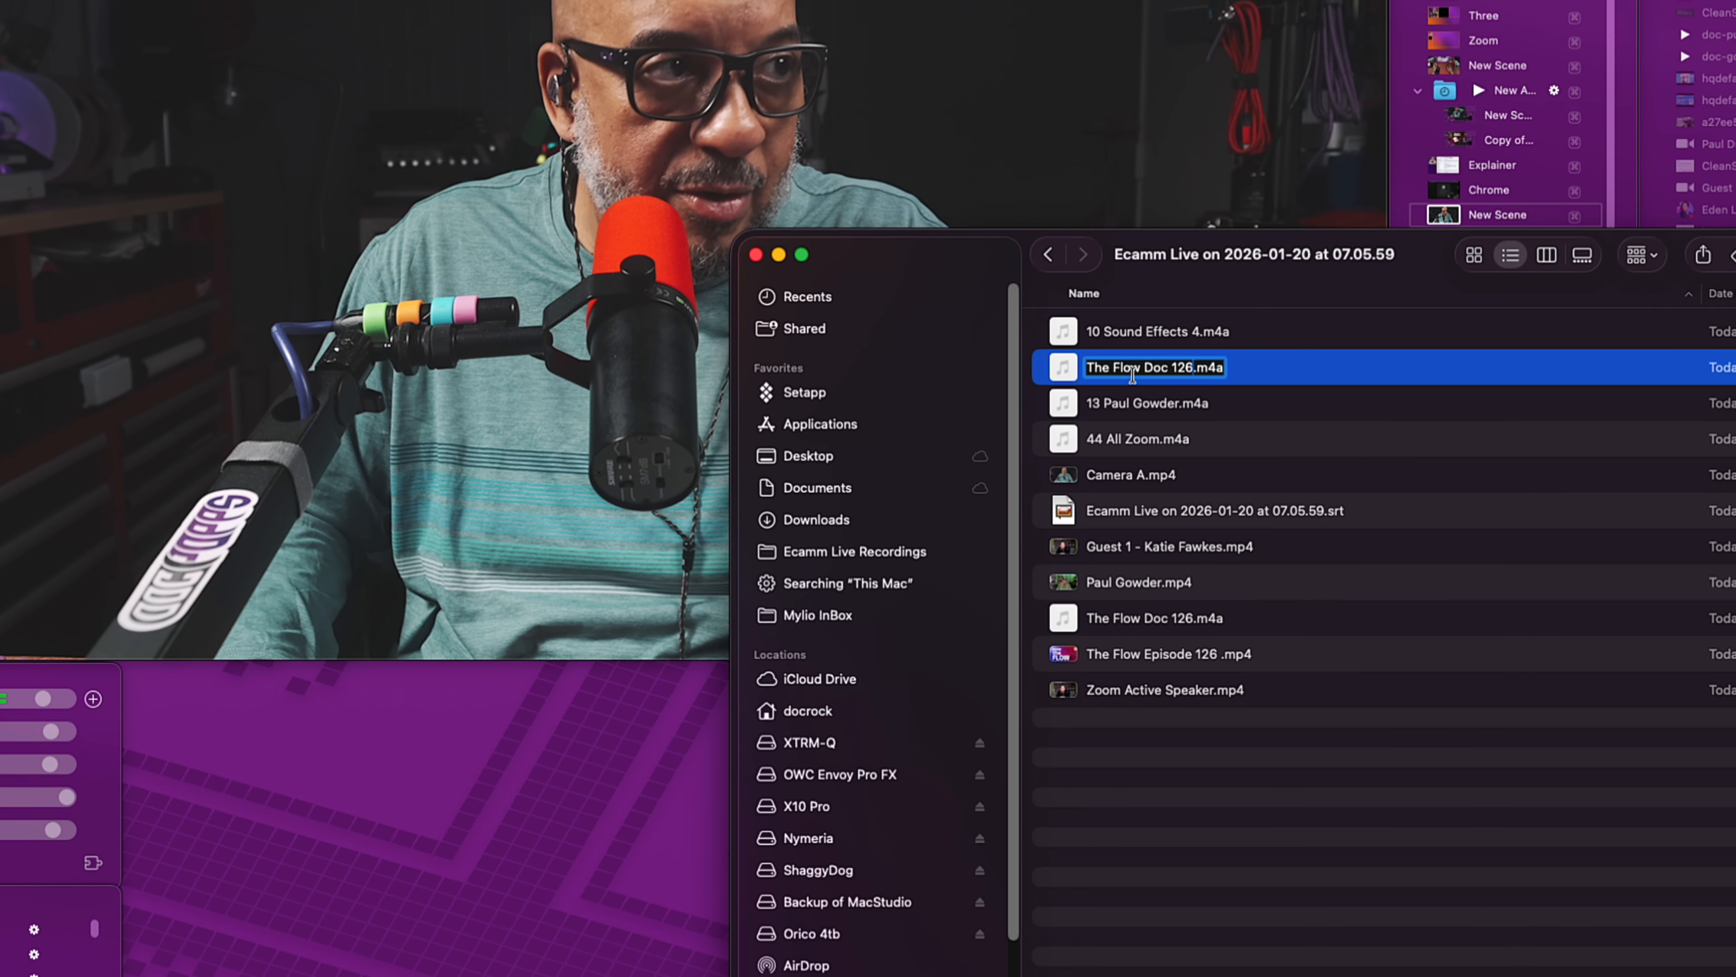
double_click(1156, 367)
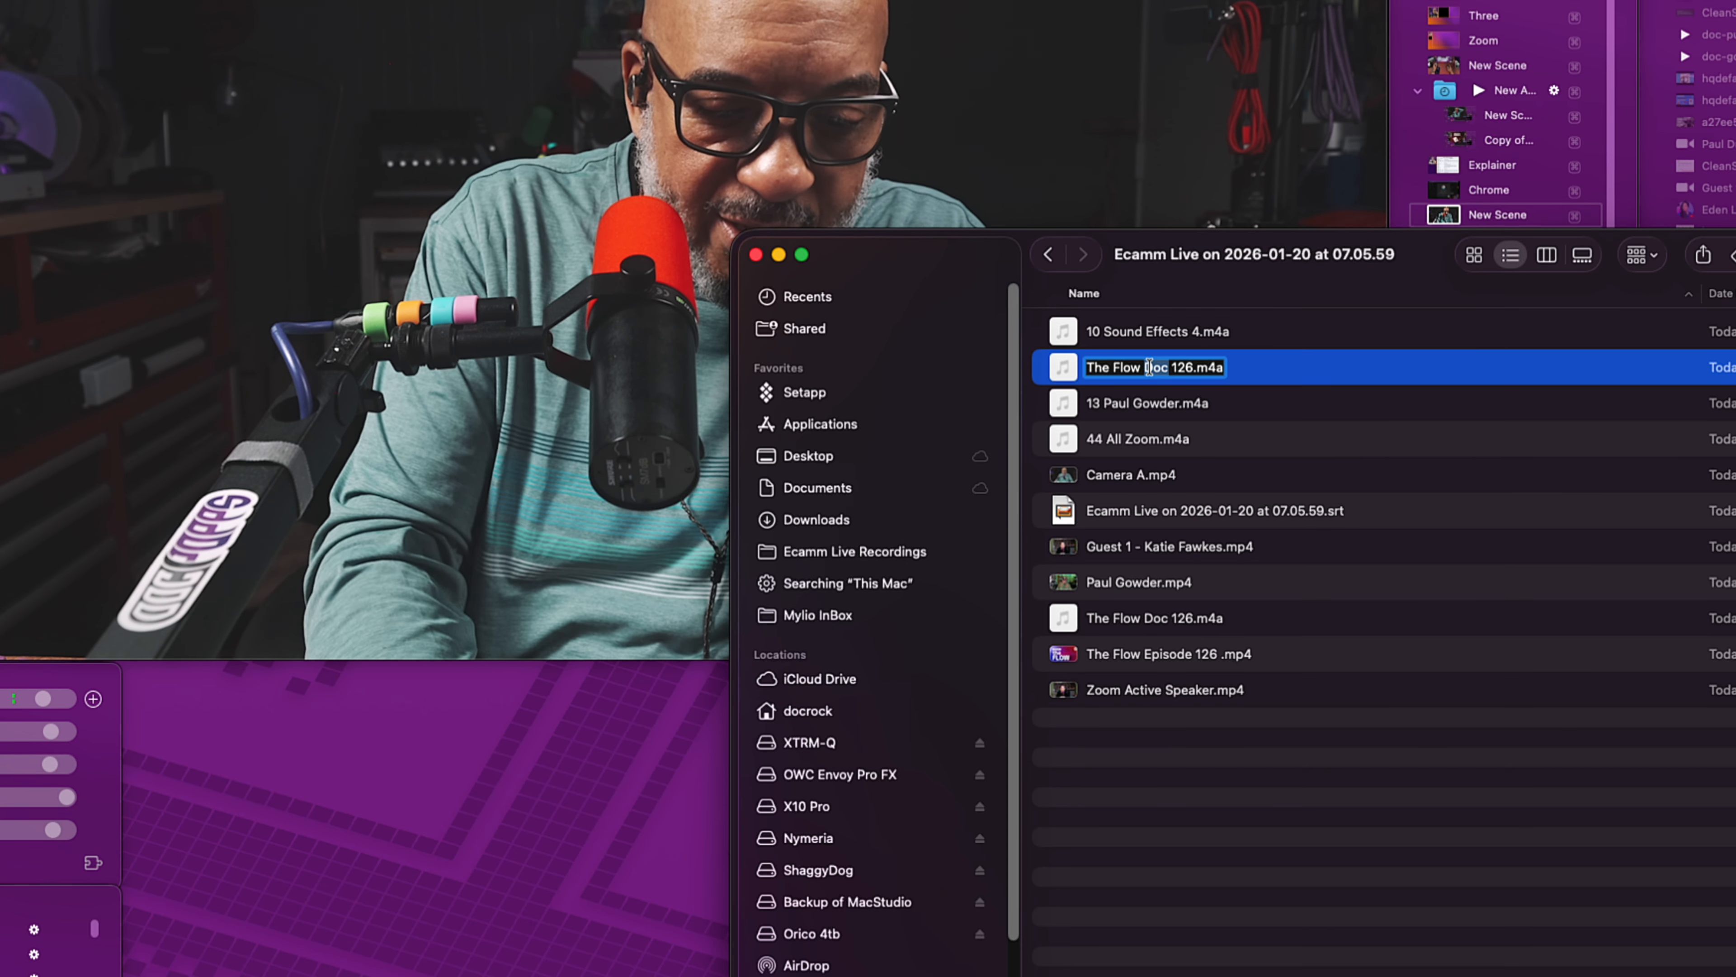
text(Katie)
key(Return)
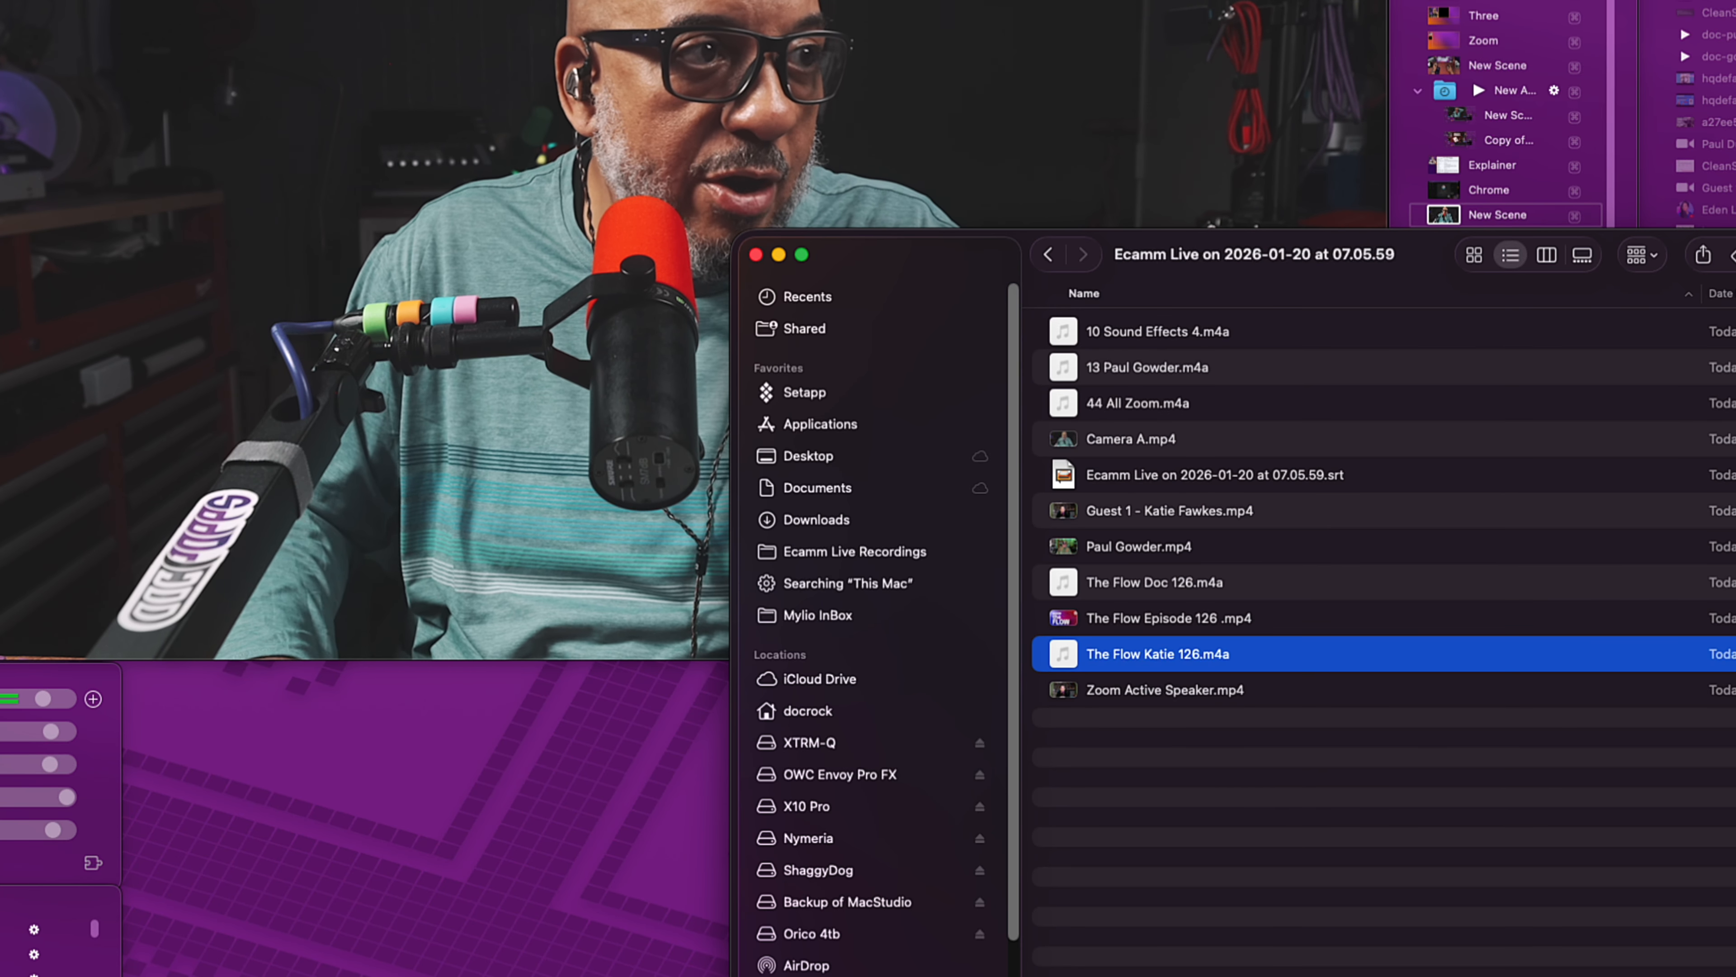
- Rename the remaining guest's audio file to 'The Flow 126' with the guest's full name replacing Doc
click(1141, 369)
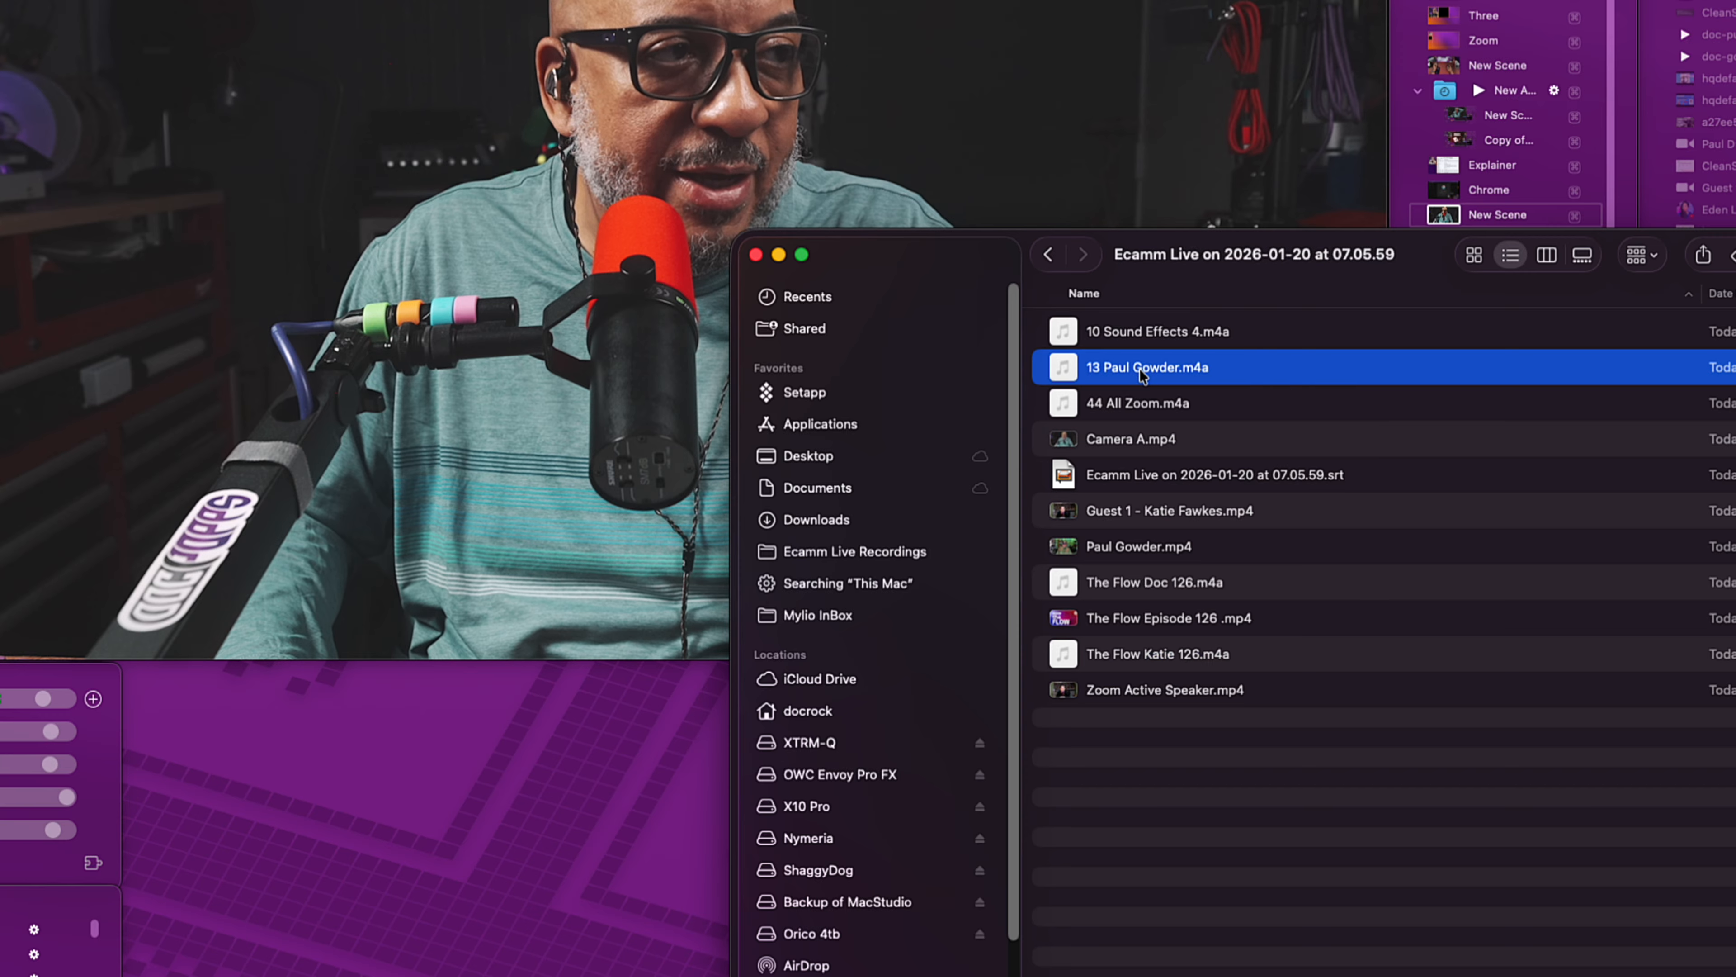
key(Return)
key(super+v)
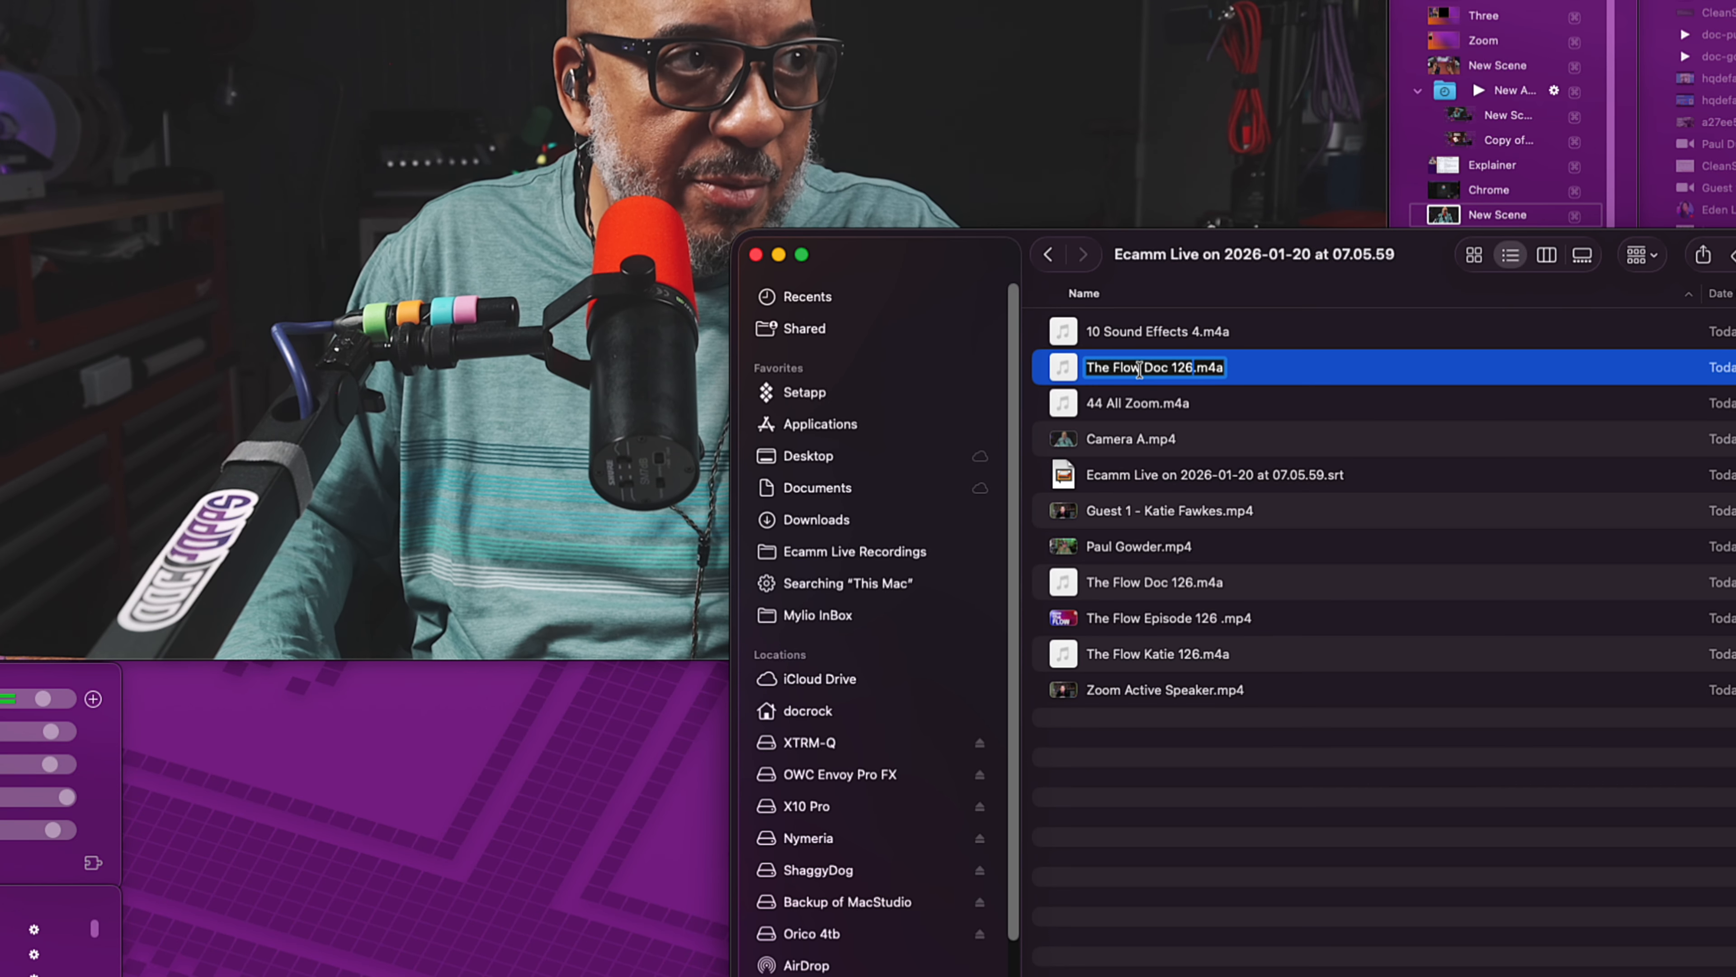
double_click(1155, 367)
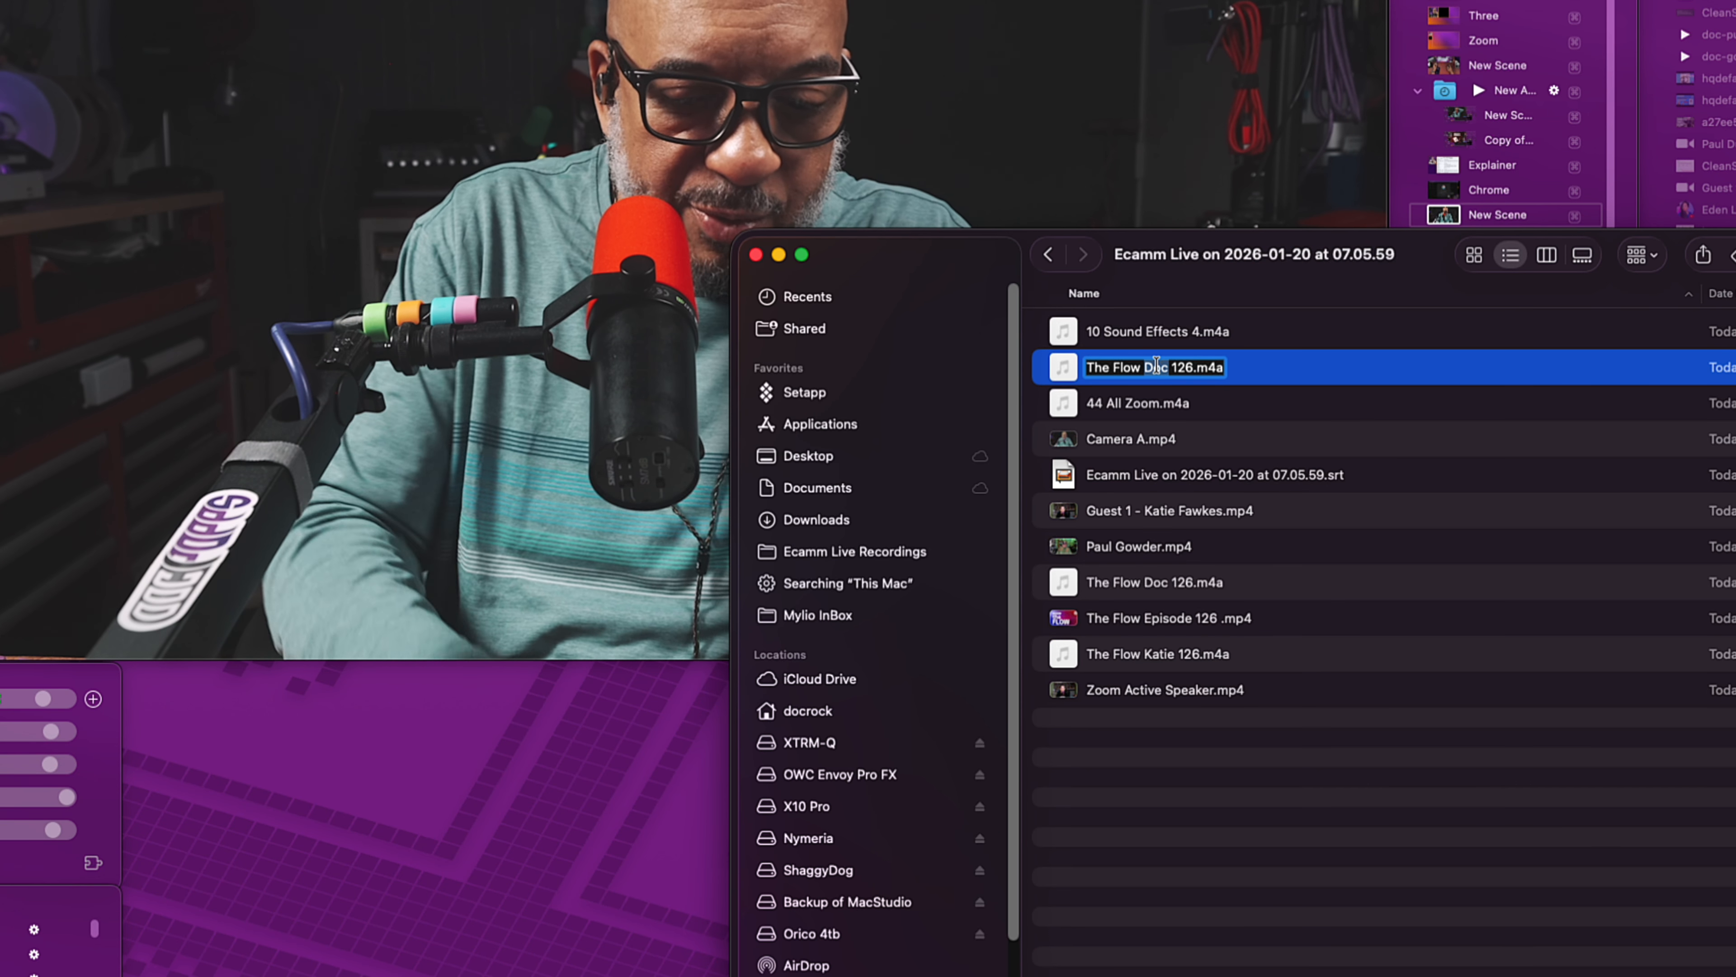
text(Paul Gowder)
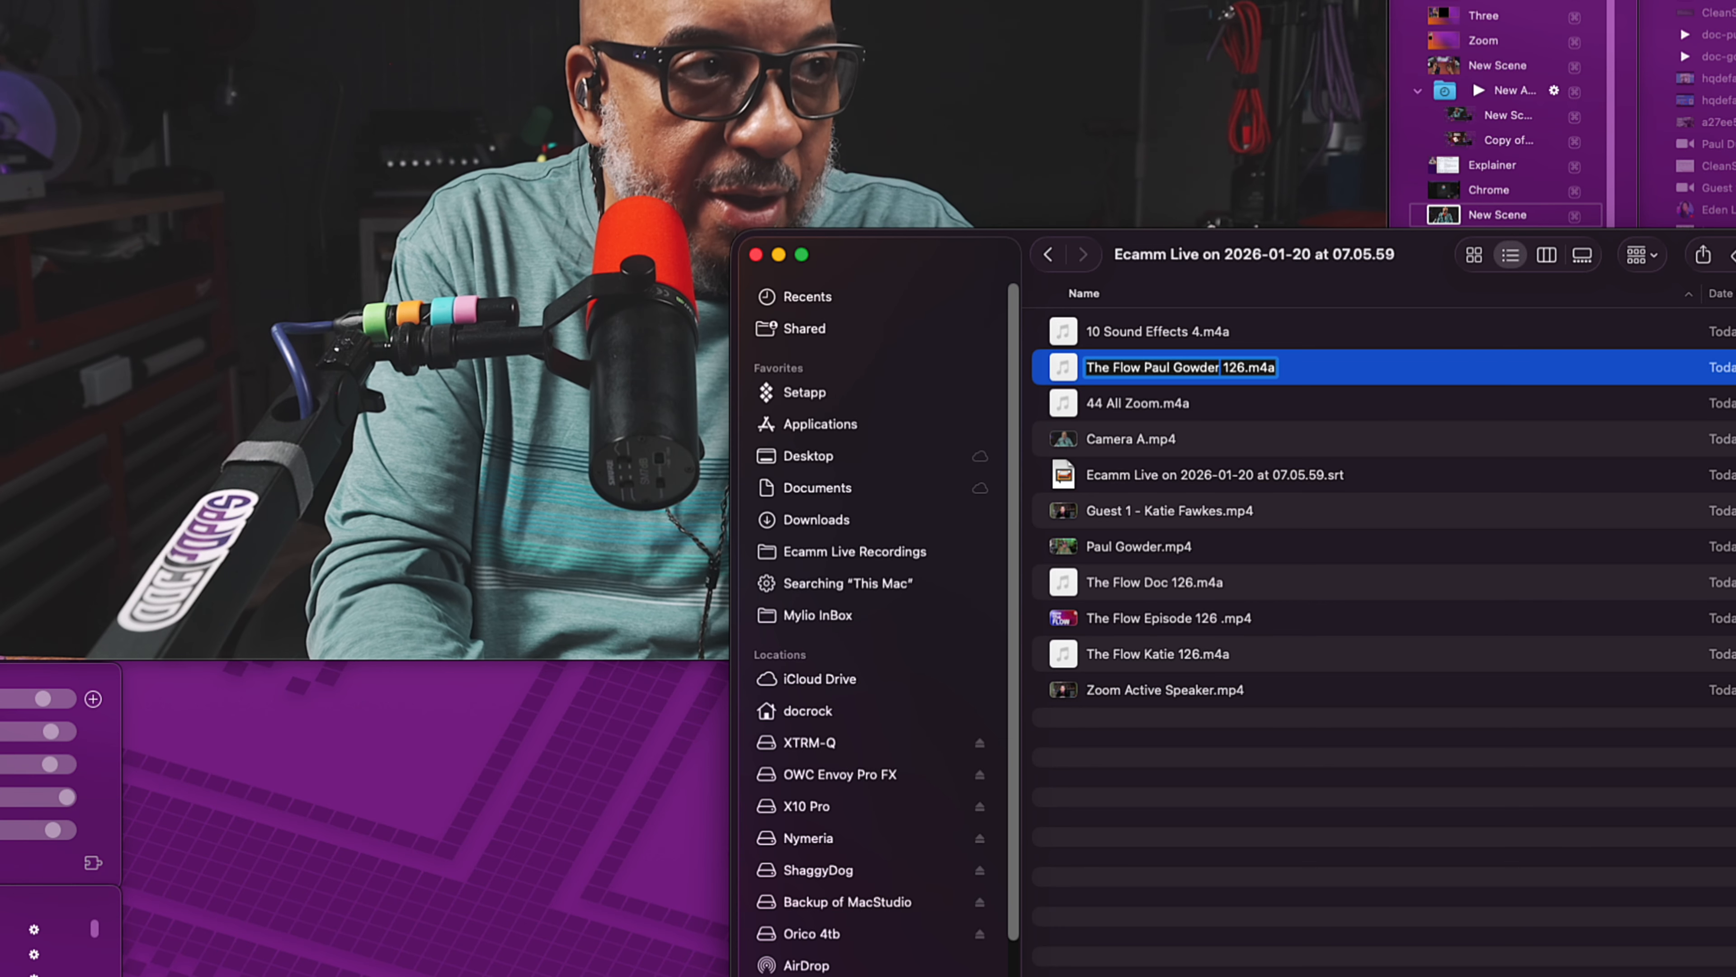
key(Return)
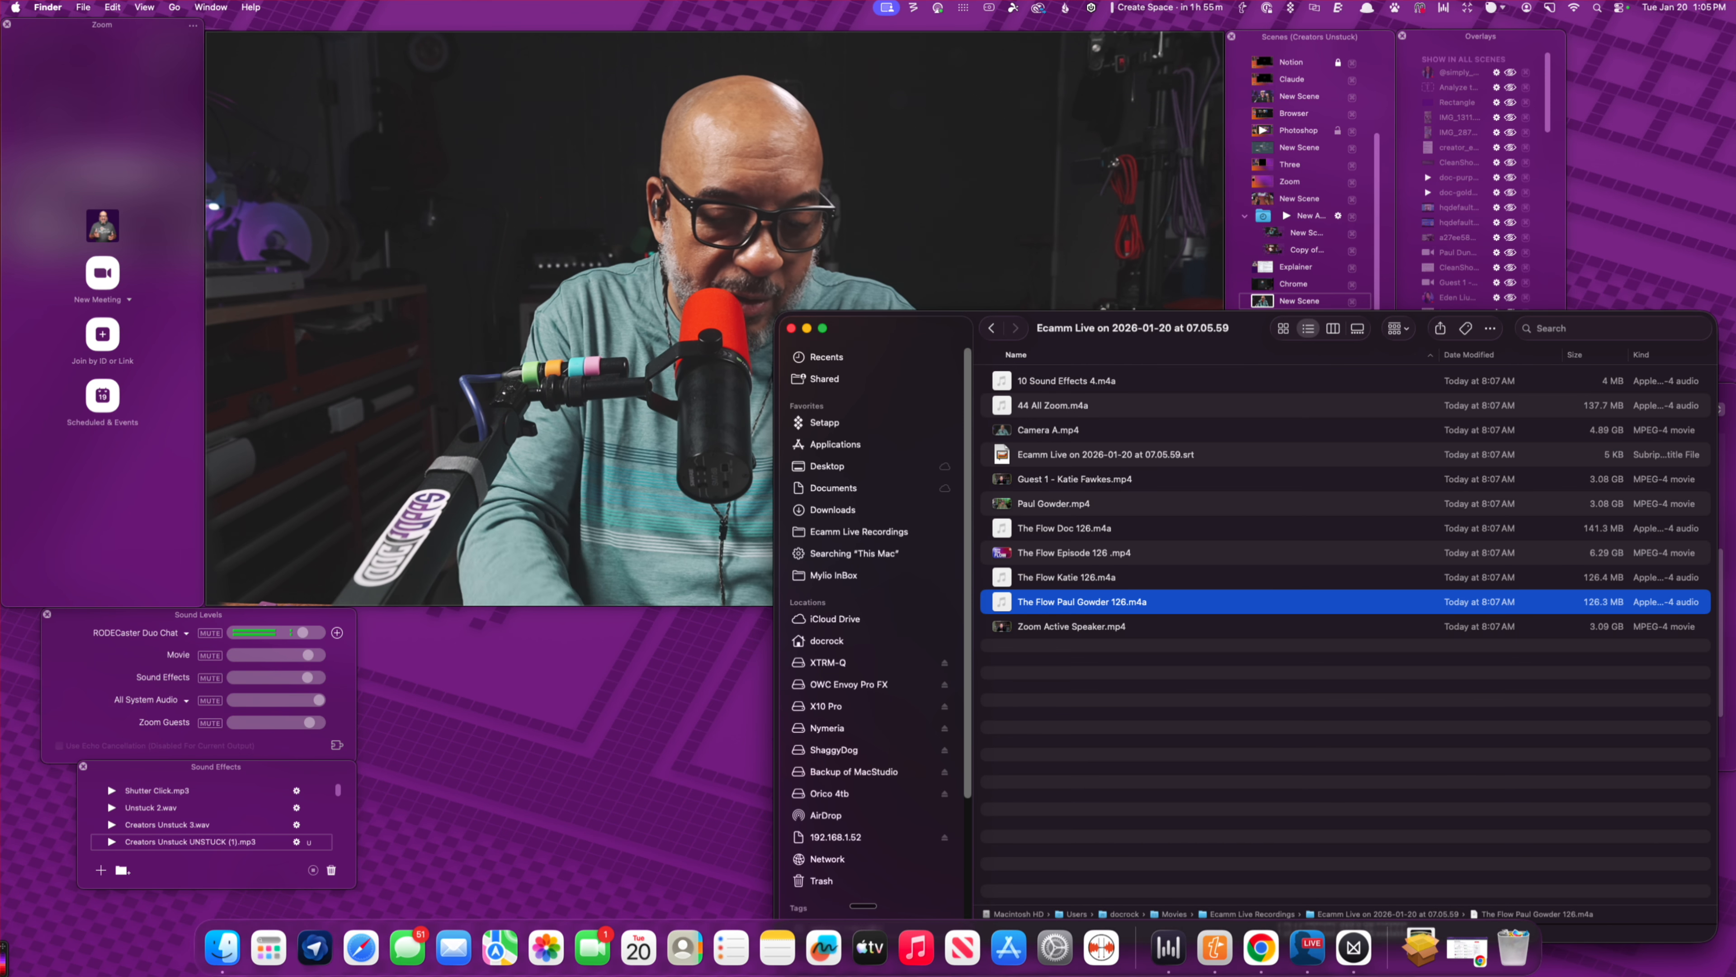
- Launch Final Cut Pro from the quick app search and focus the Kintsugi project timeline
key(alt+space)
text(f)
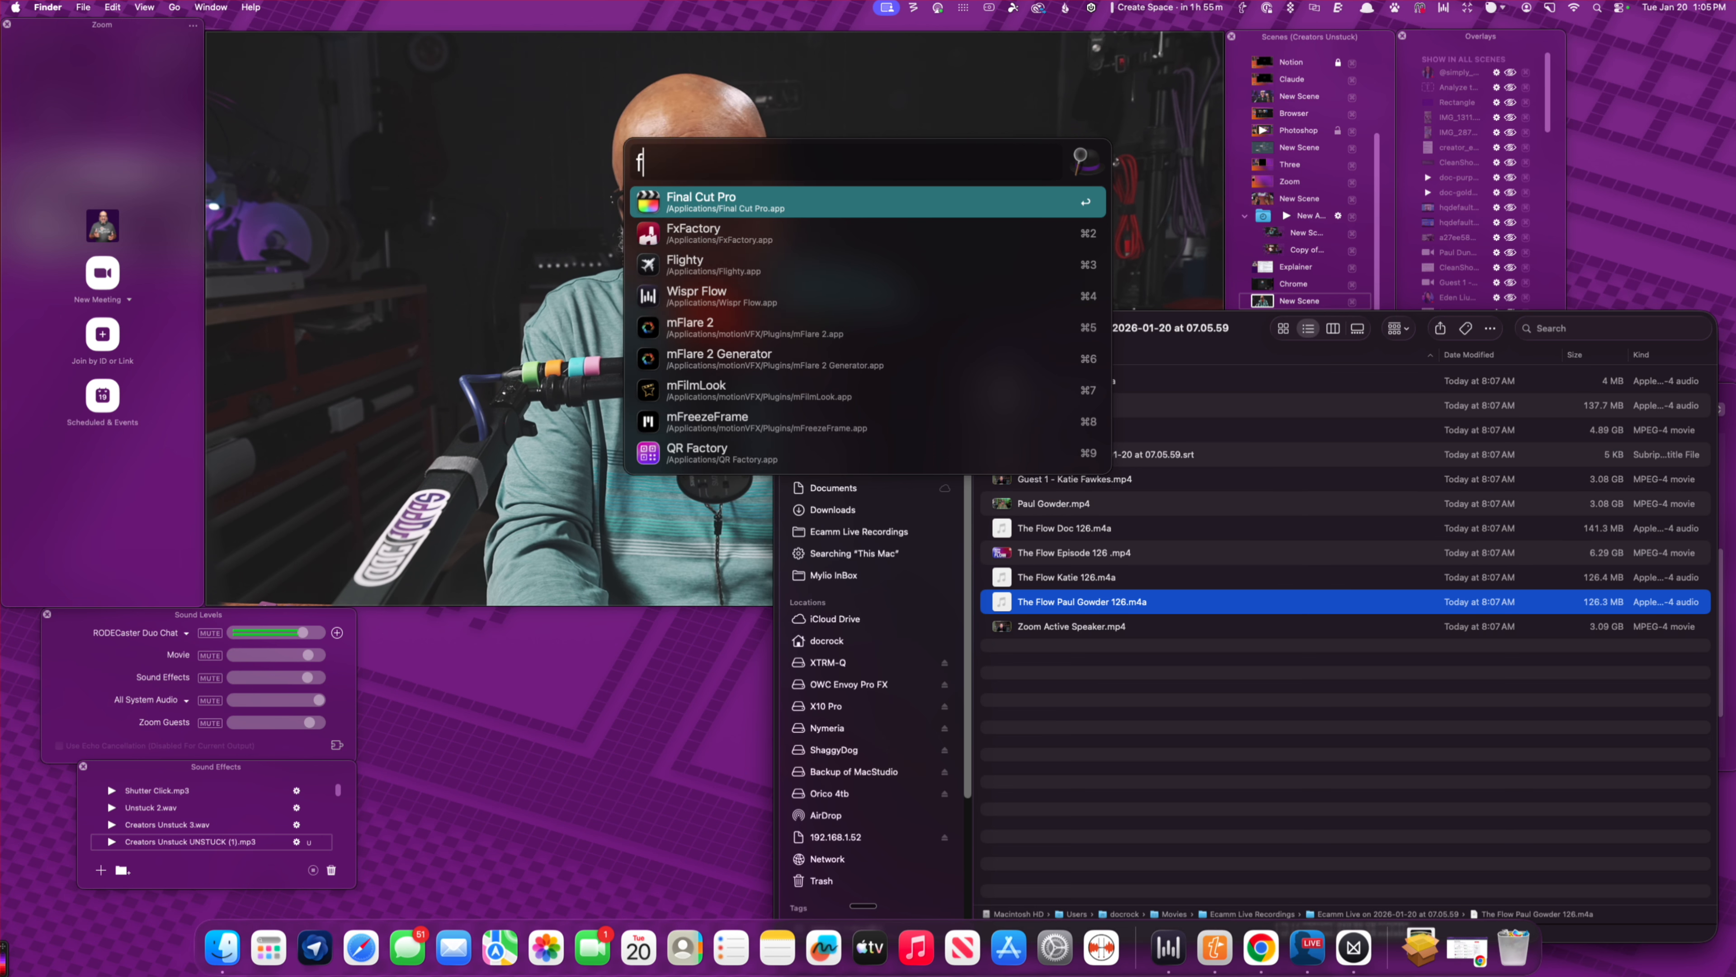
key(Return)
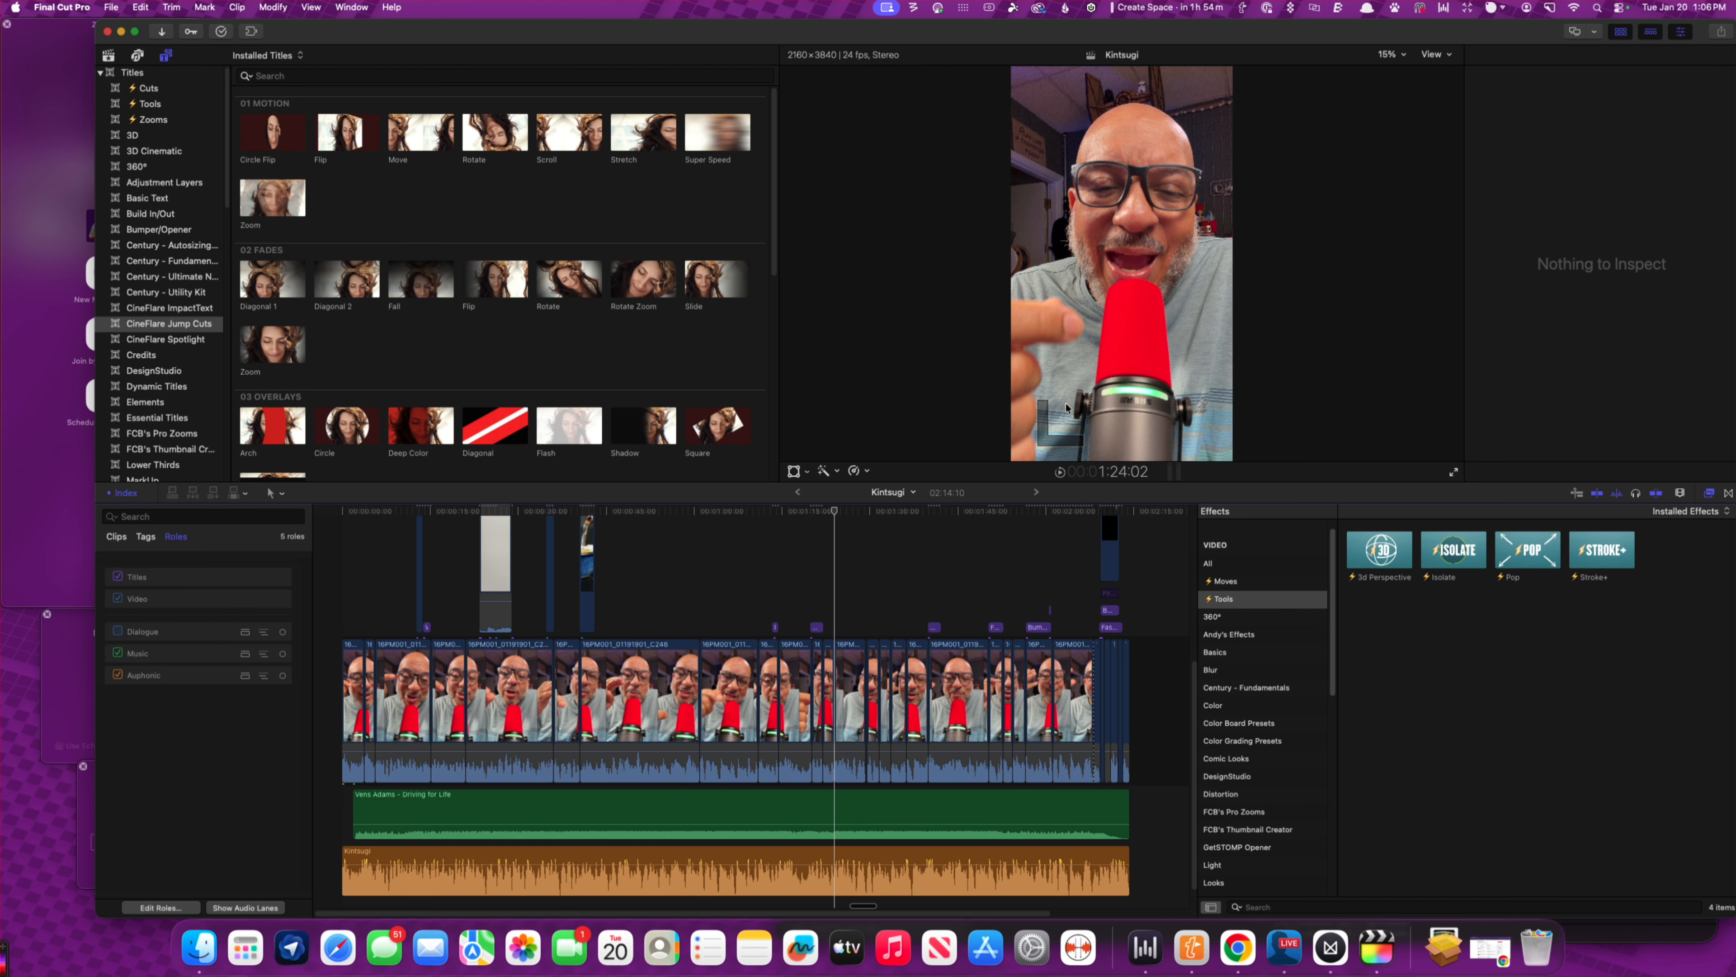
click(939, 588)
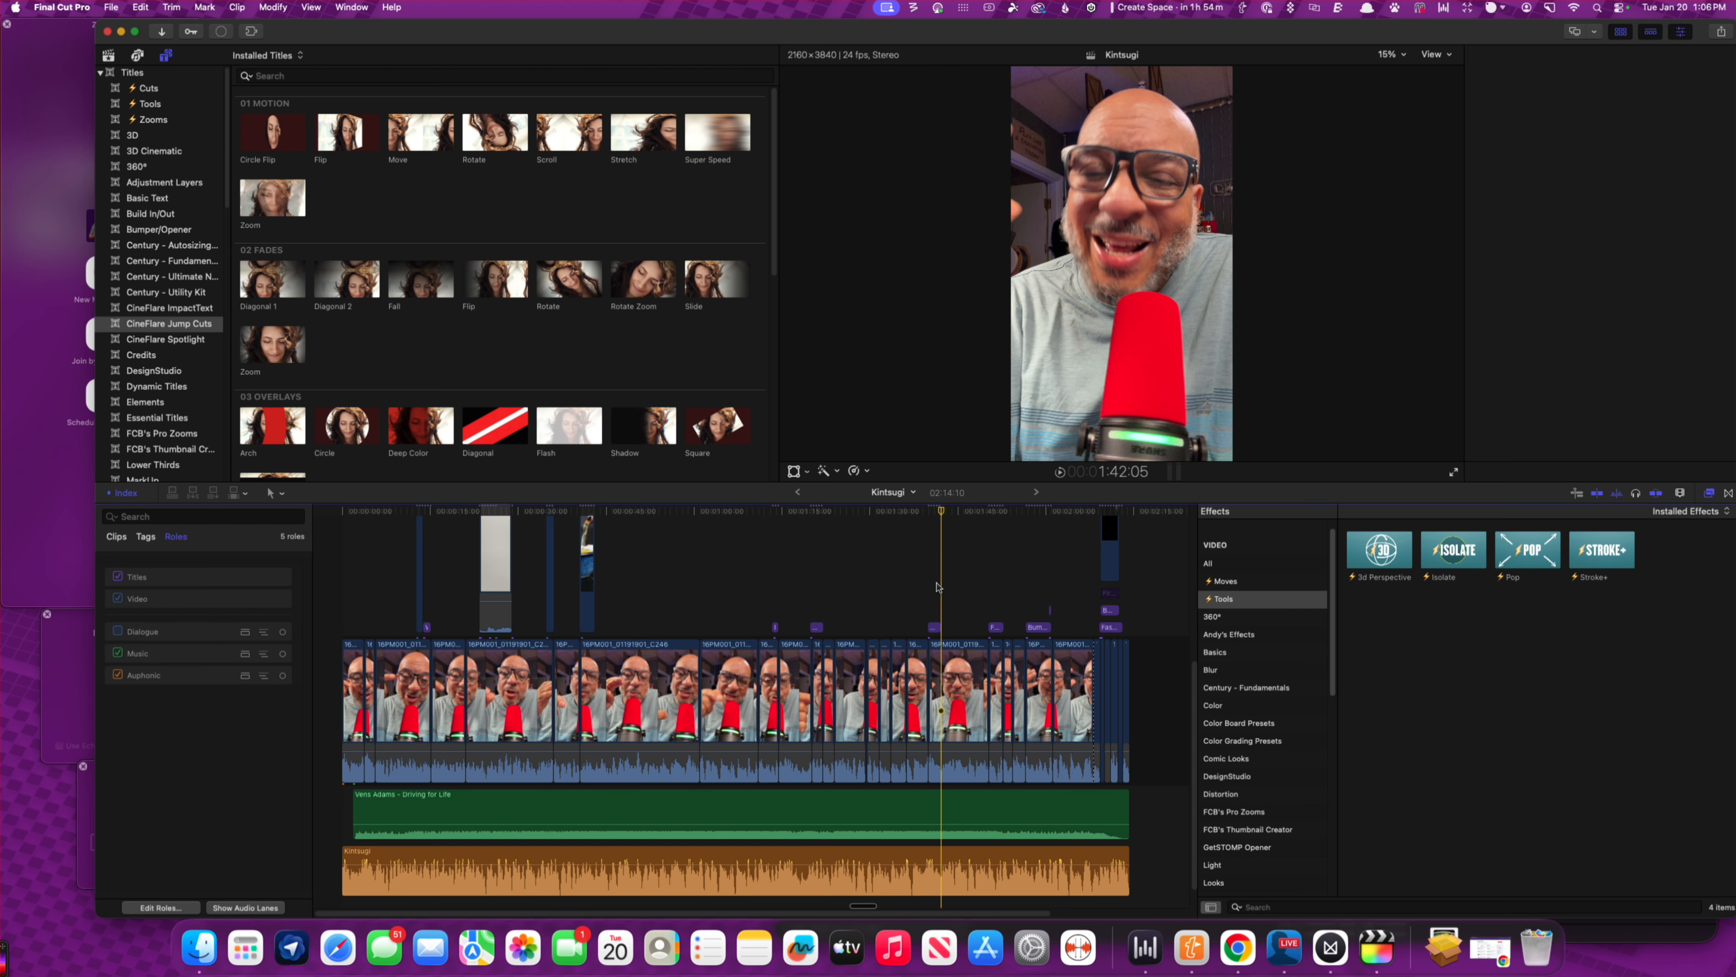
- Name a new project 'The FLow 126', file it under event 10-16-25, and use automatic settings
key(super+n)
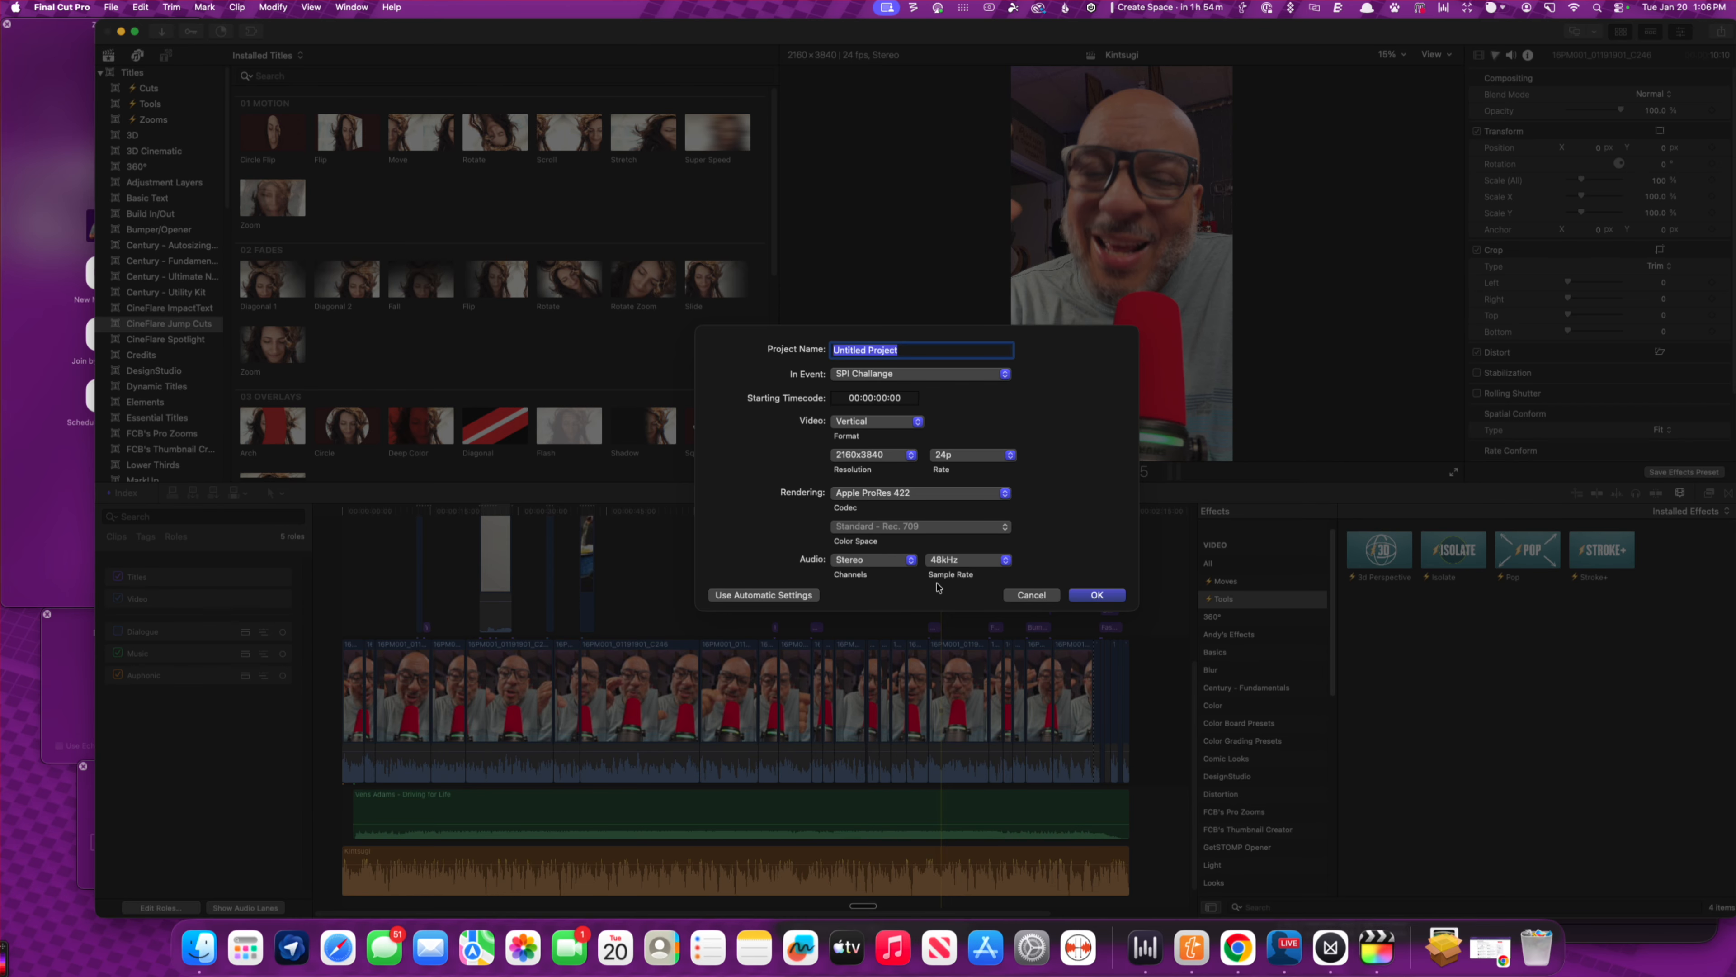
text(TEh)
key(BackSpace)
key(BackSpace)
text(he FLow 126)
click(976, 375)
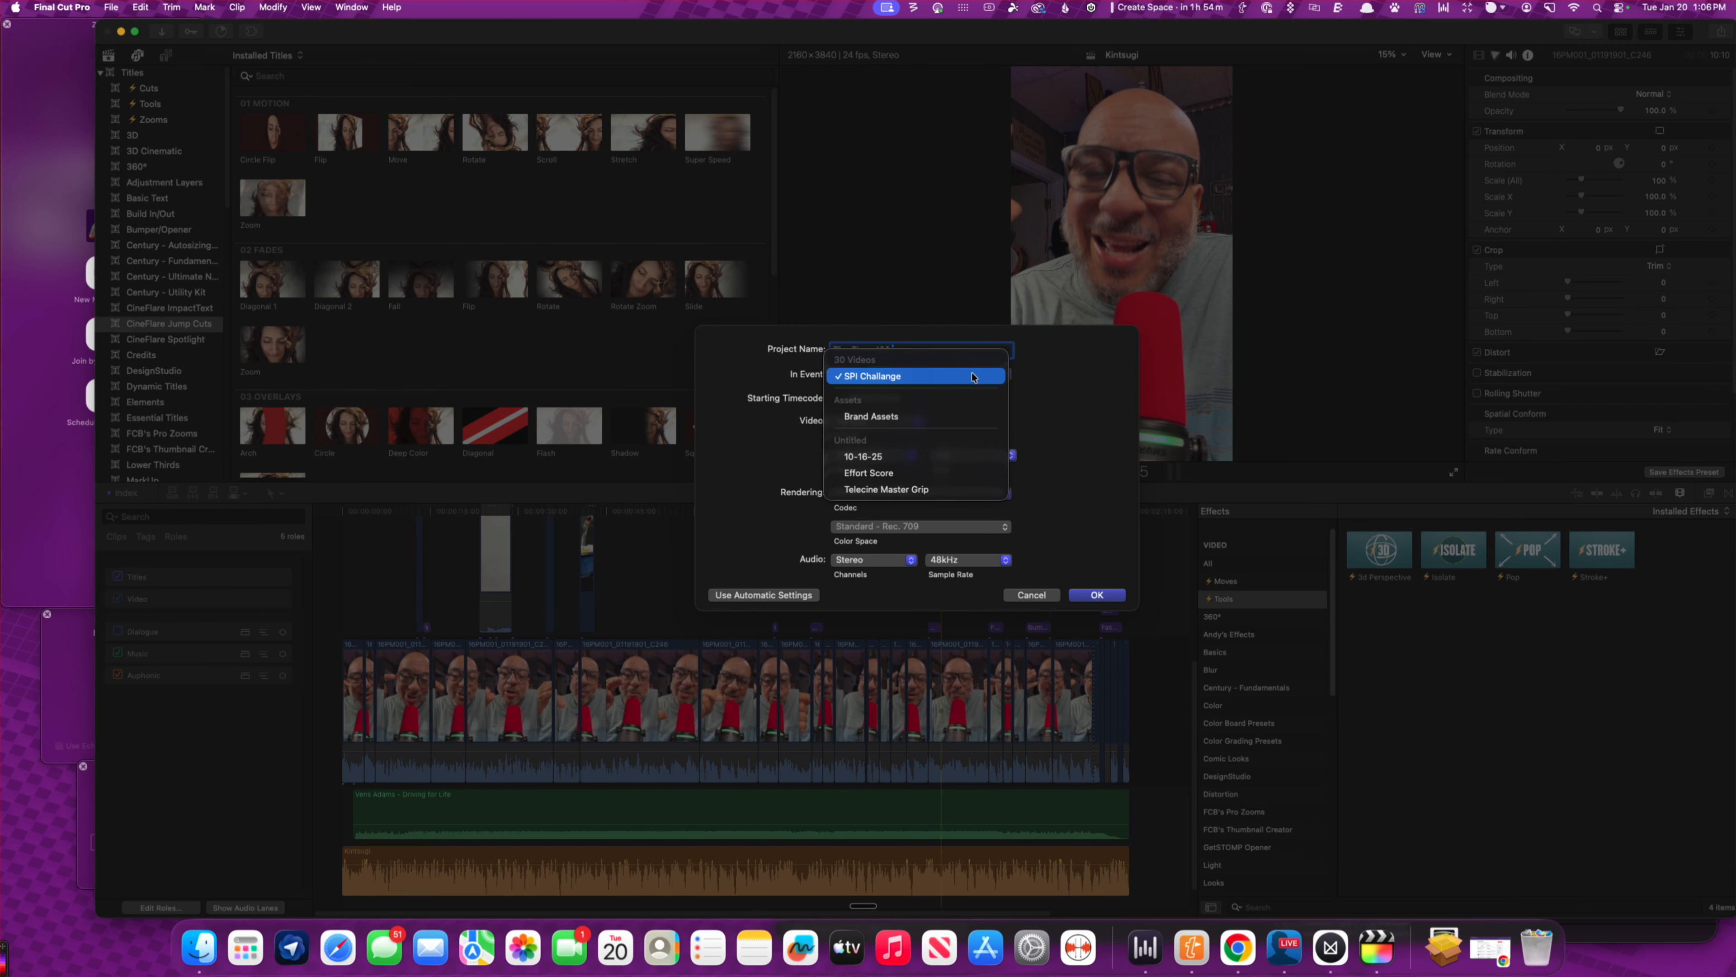
click(942, 456)
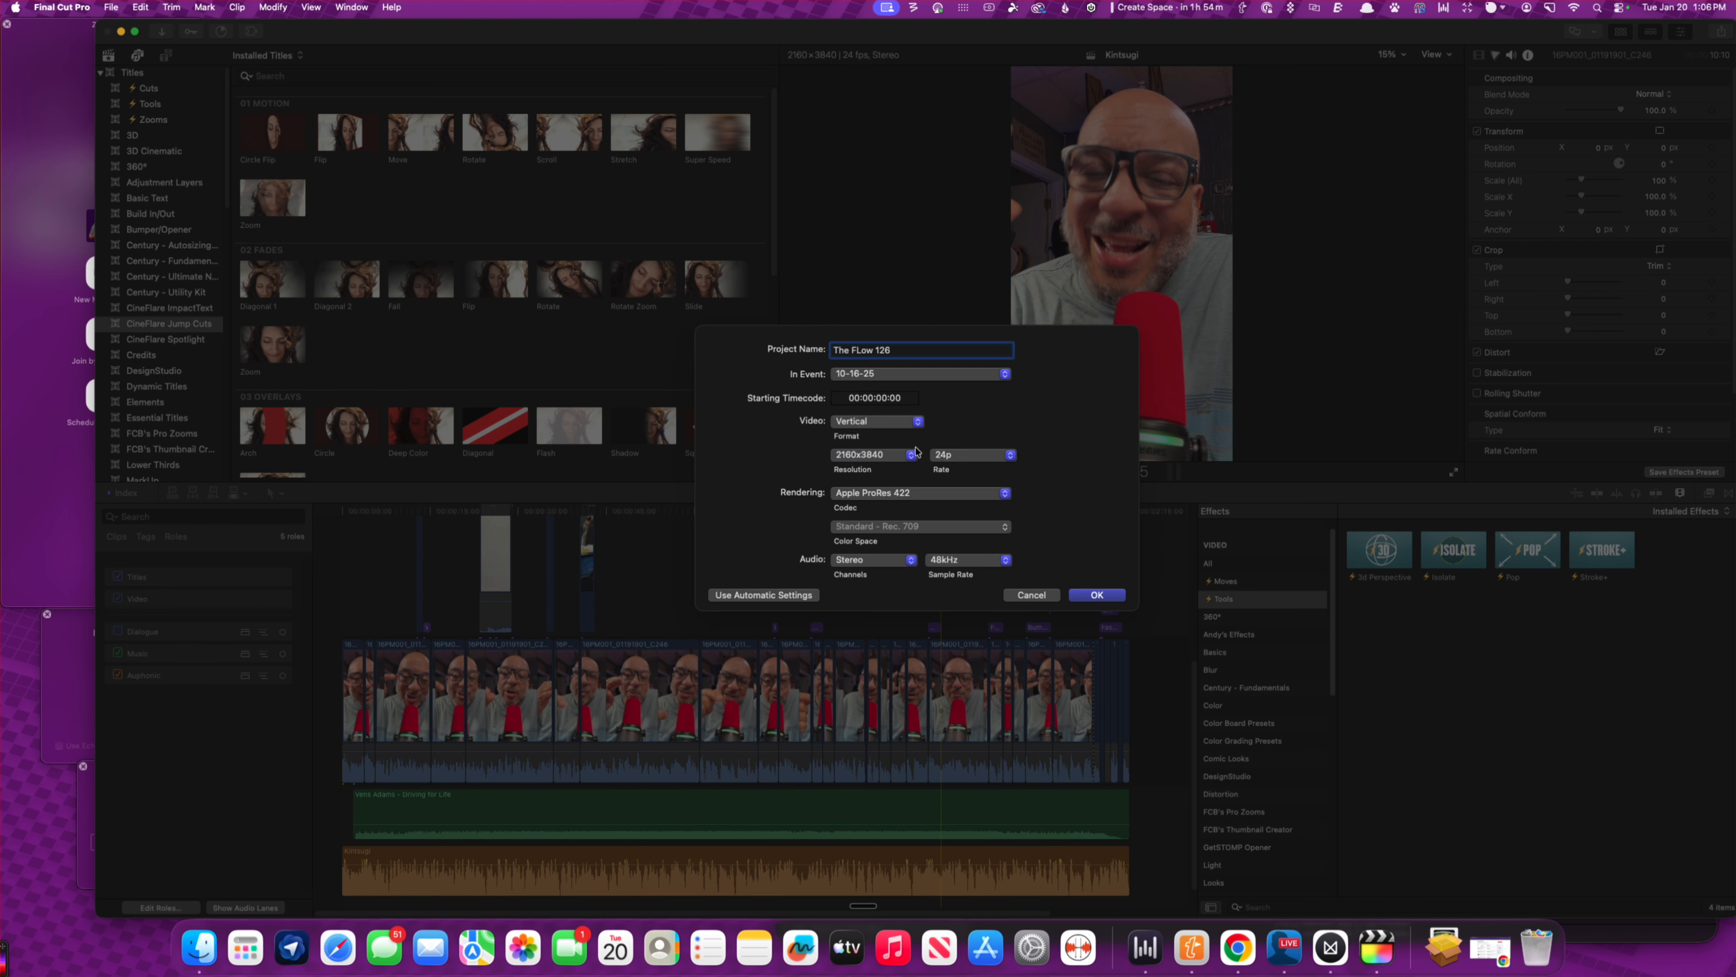
click(888, 422)
click(888, 422)
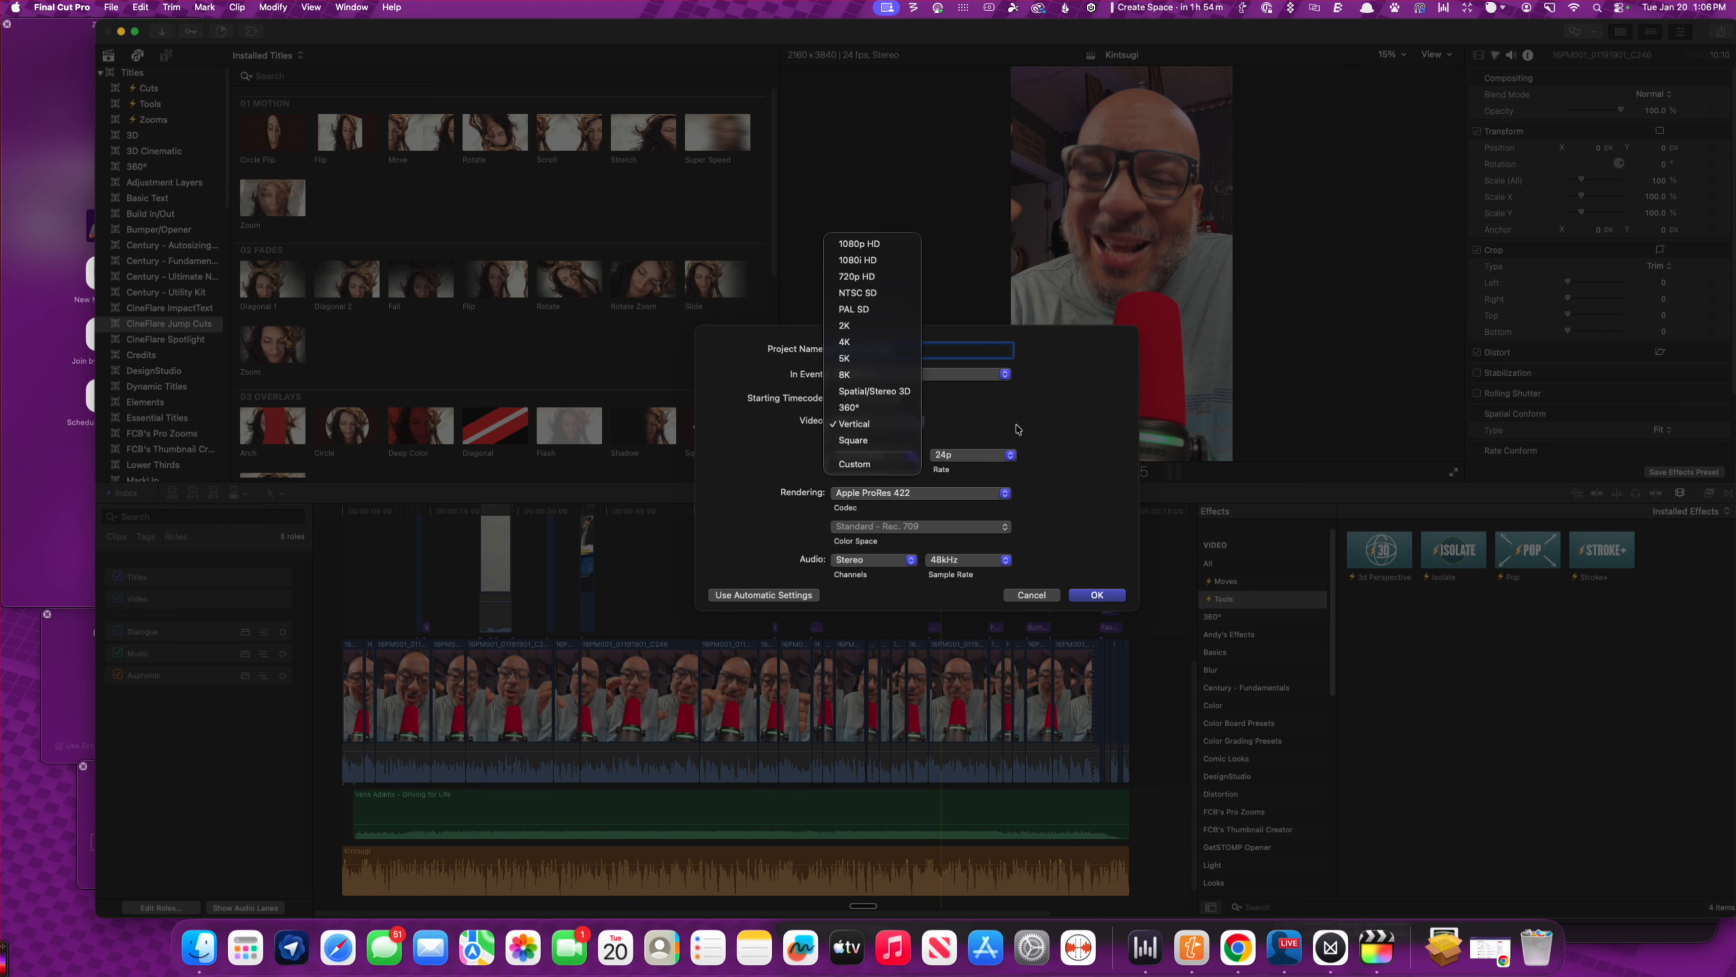
click(980, 378)
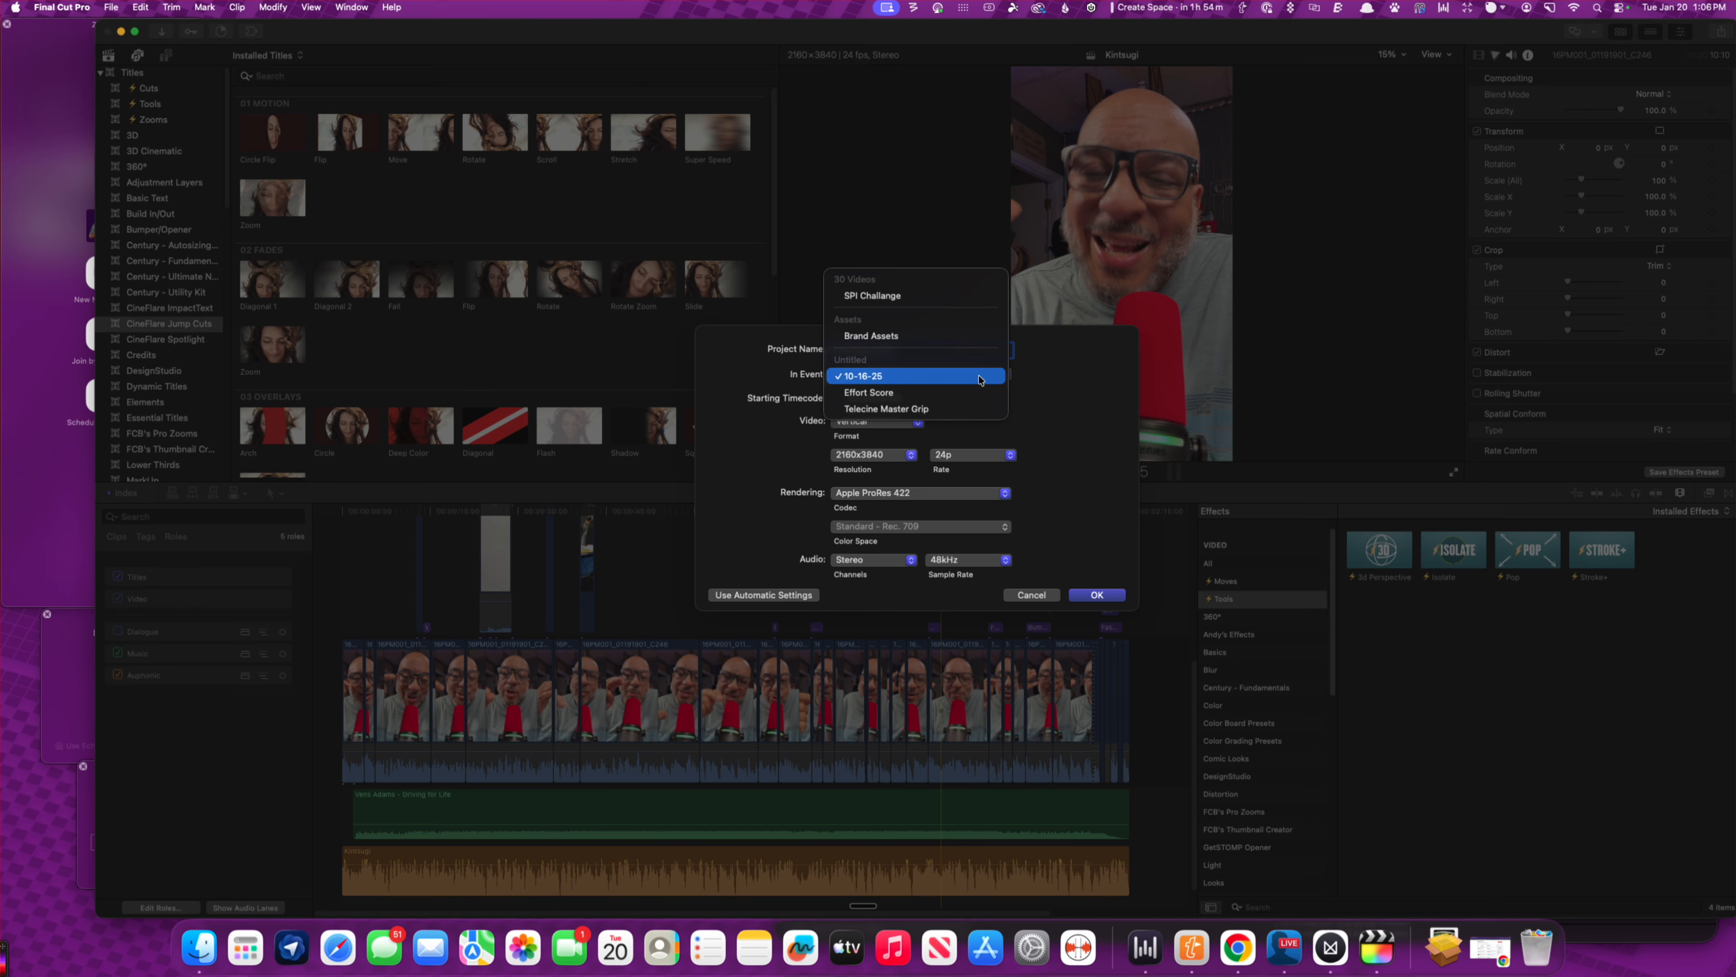
click(754, 601)
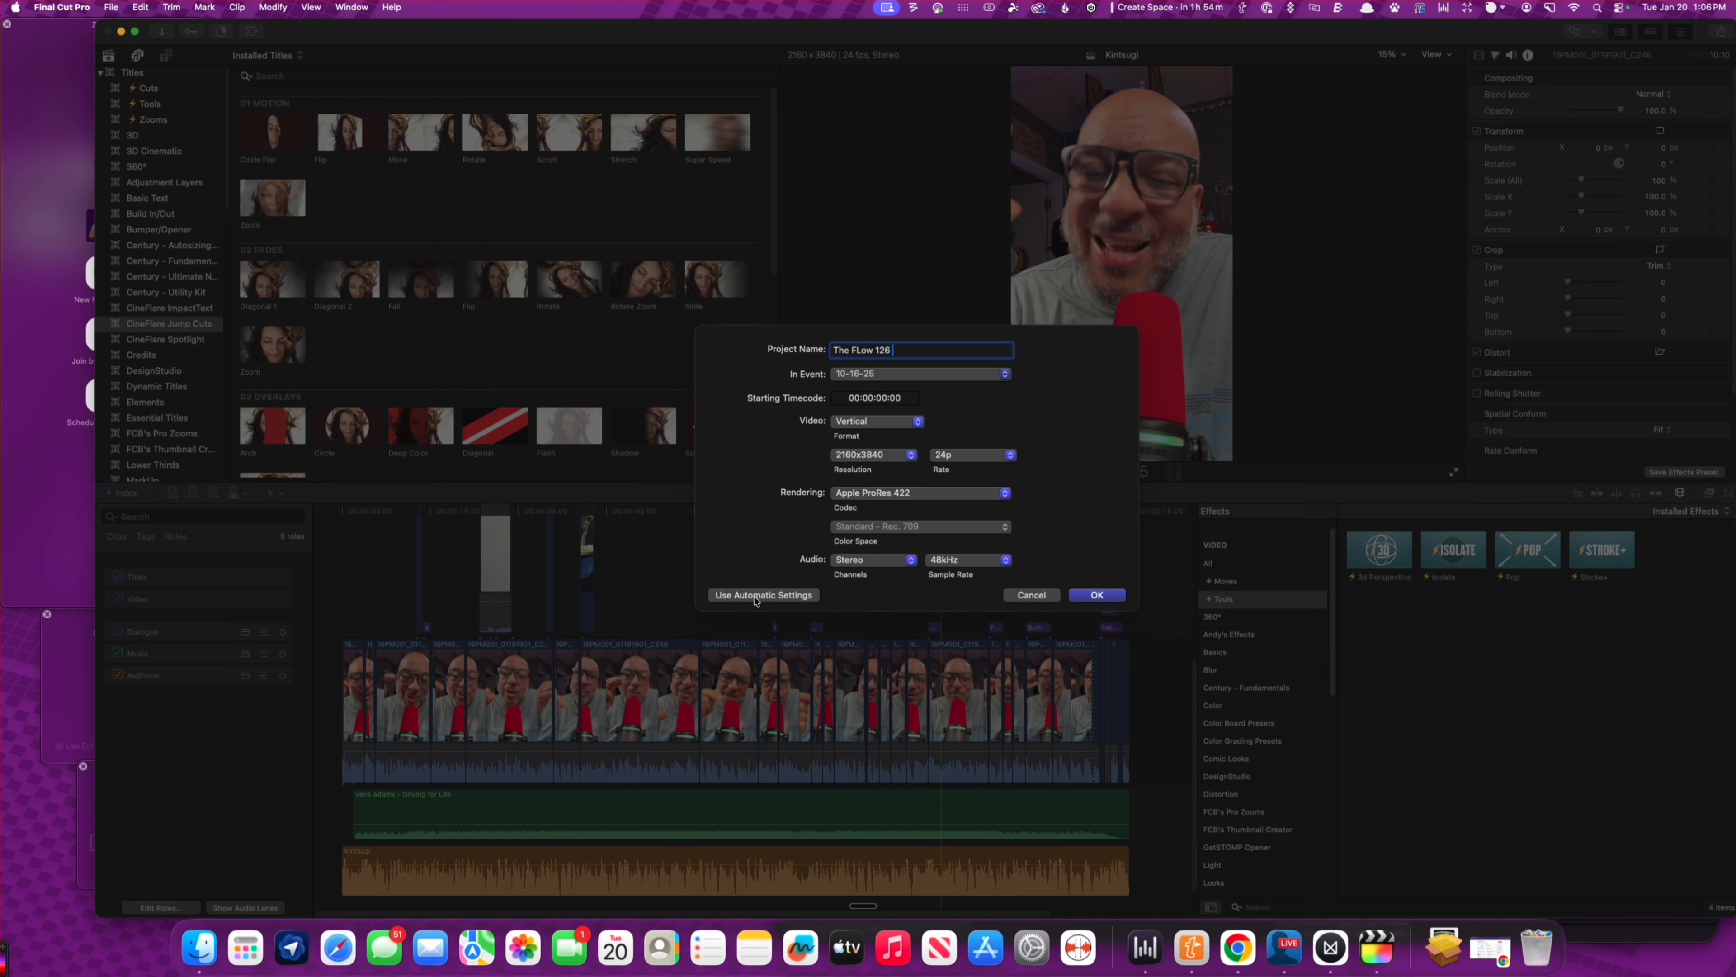
click(755, 595)
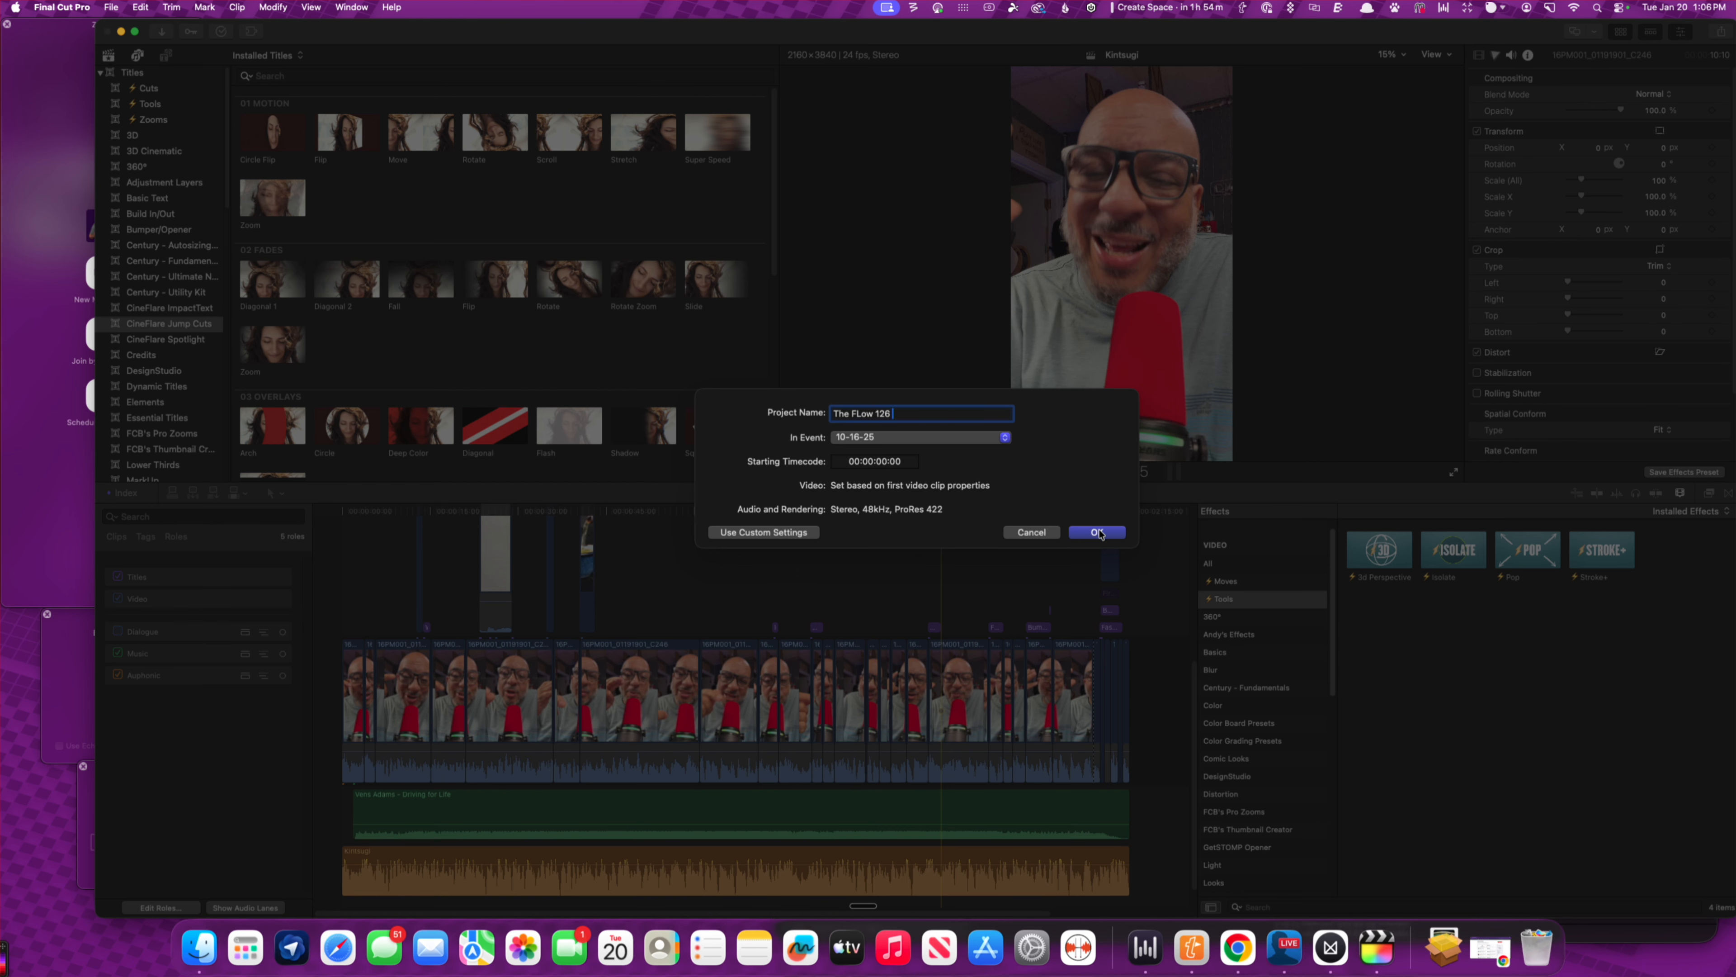
- Create the project and drag The Flow Episode 126 .mp4 from Finder into its empty timeline
click(1097, 532)
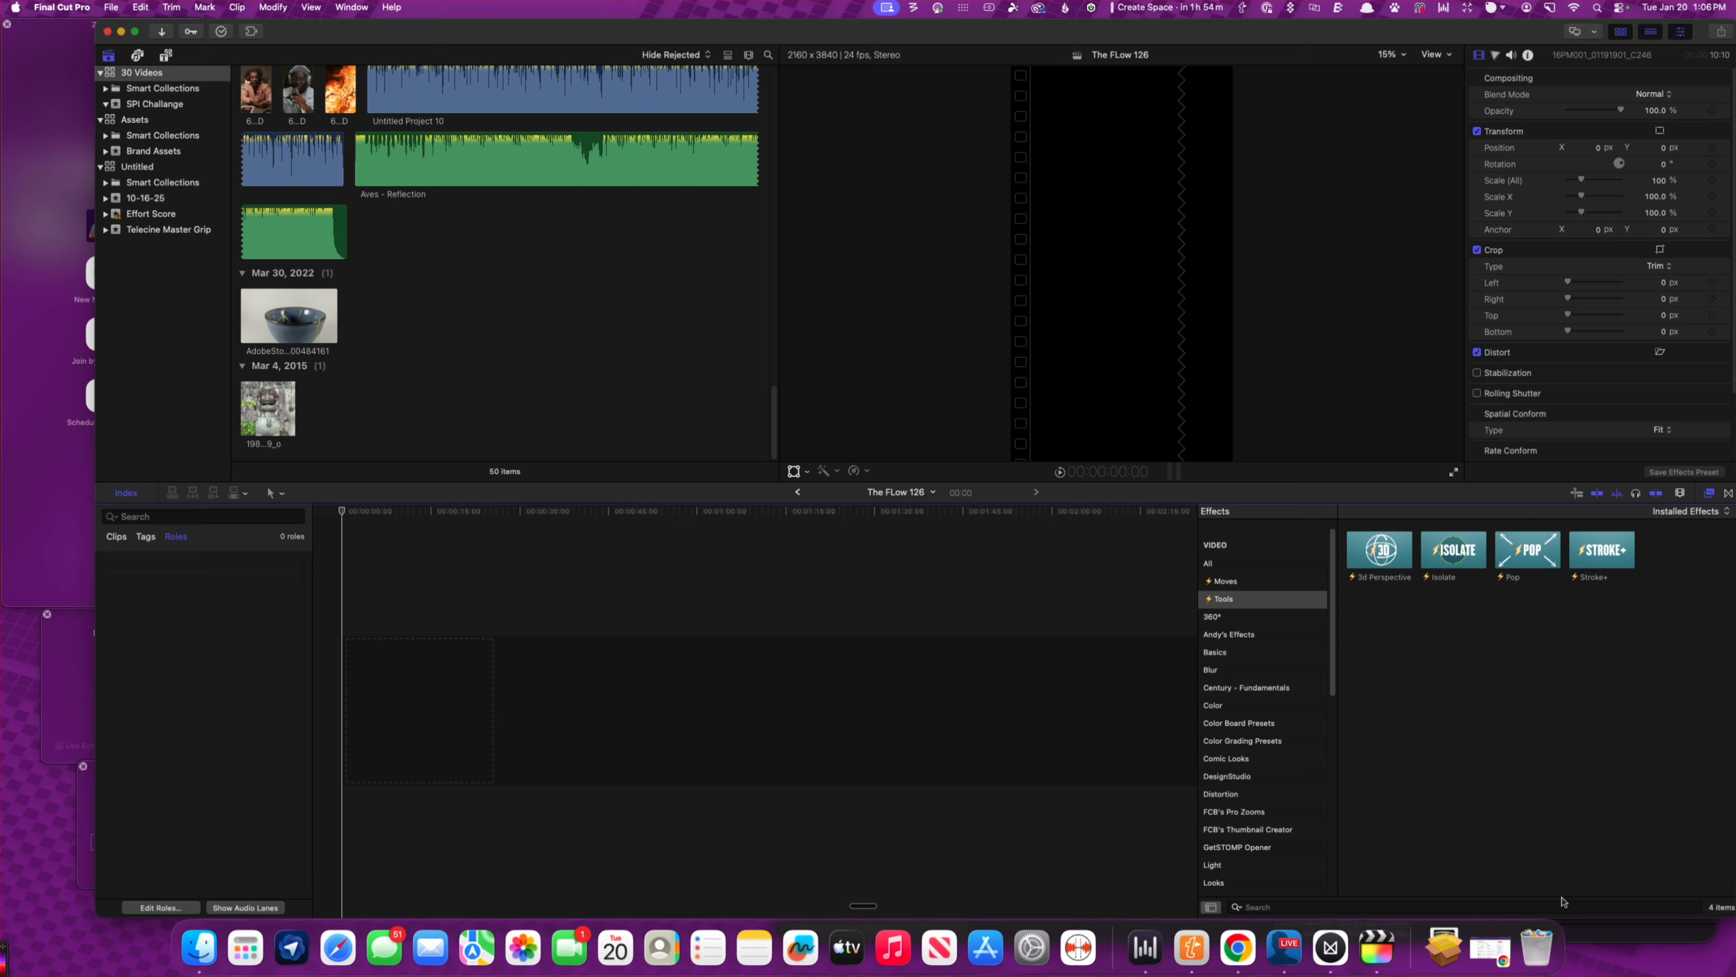
click(1614, 938)
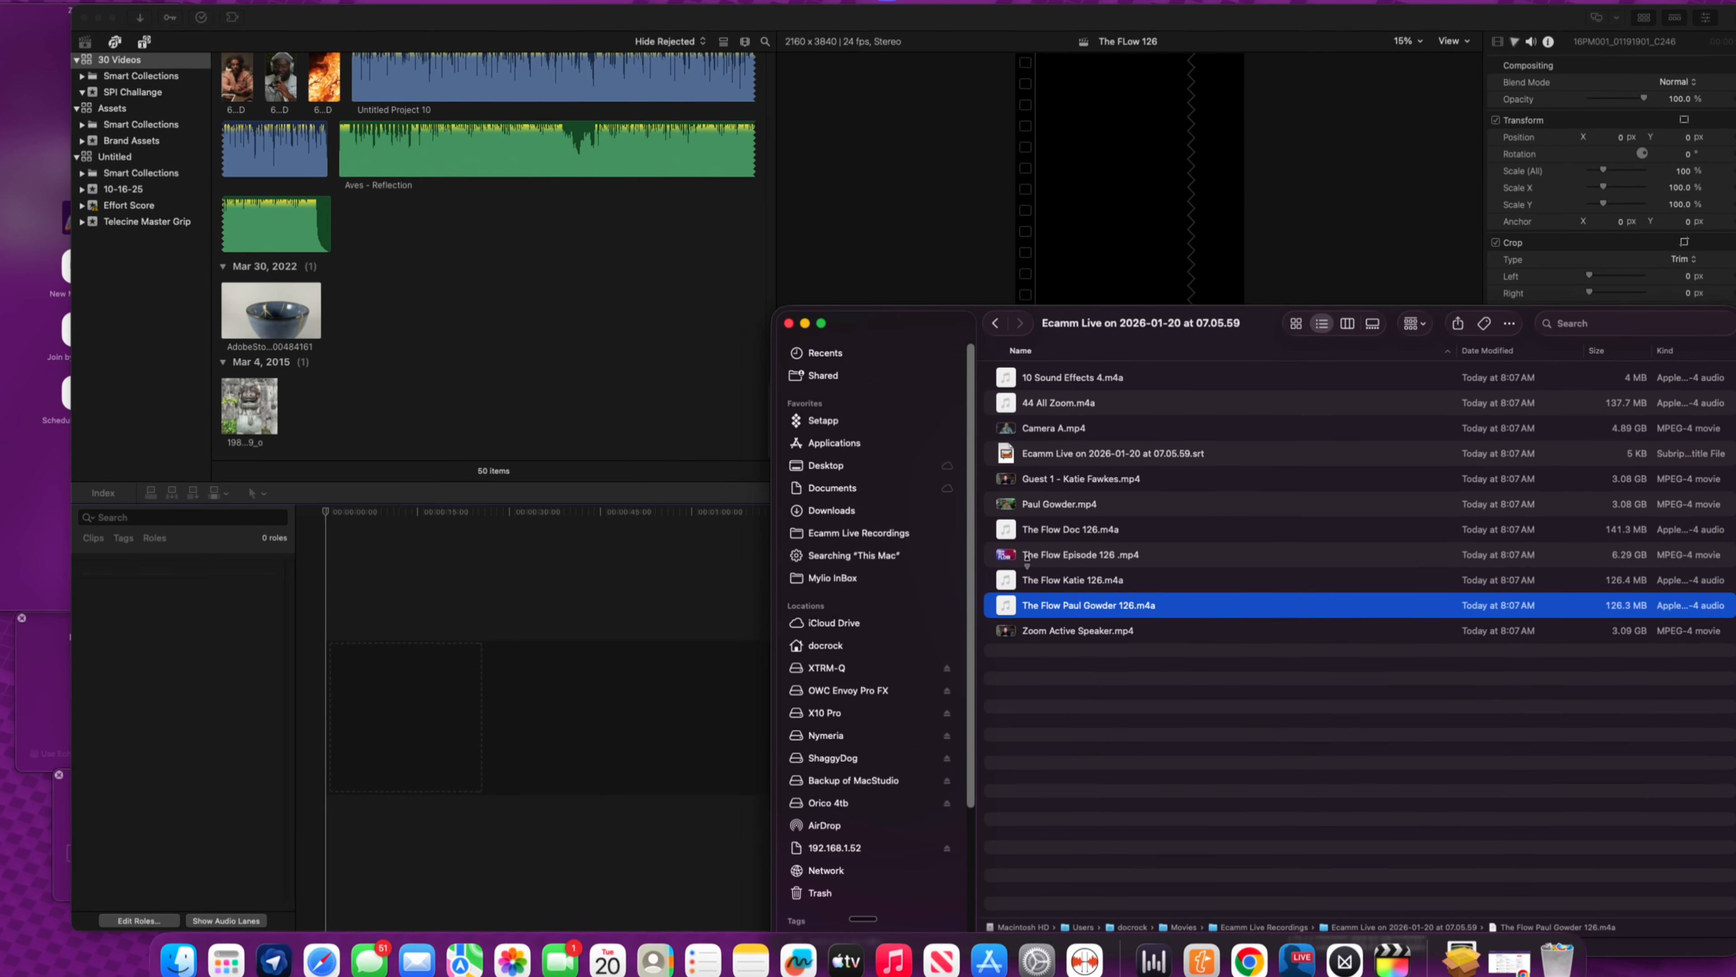
drag(1088, 557, 426, 717)
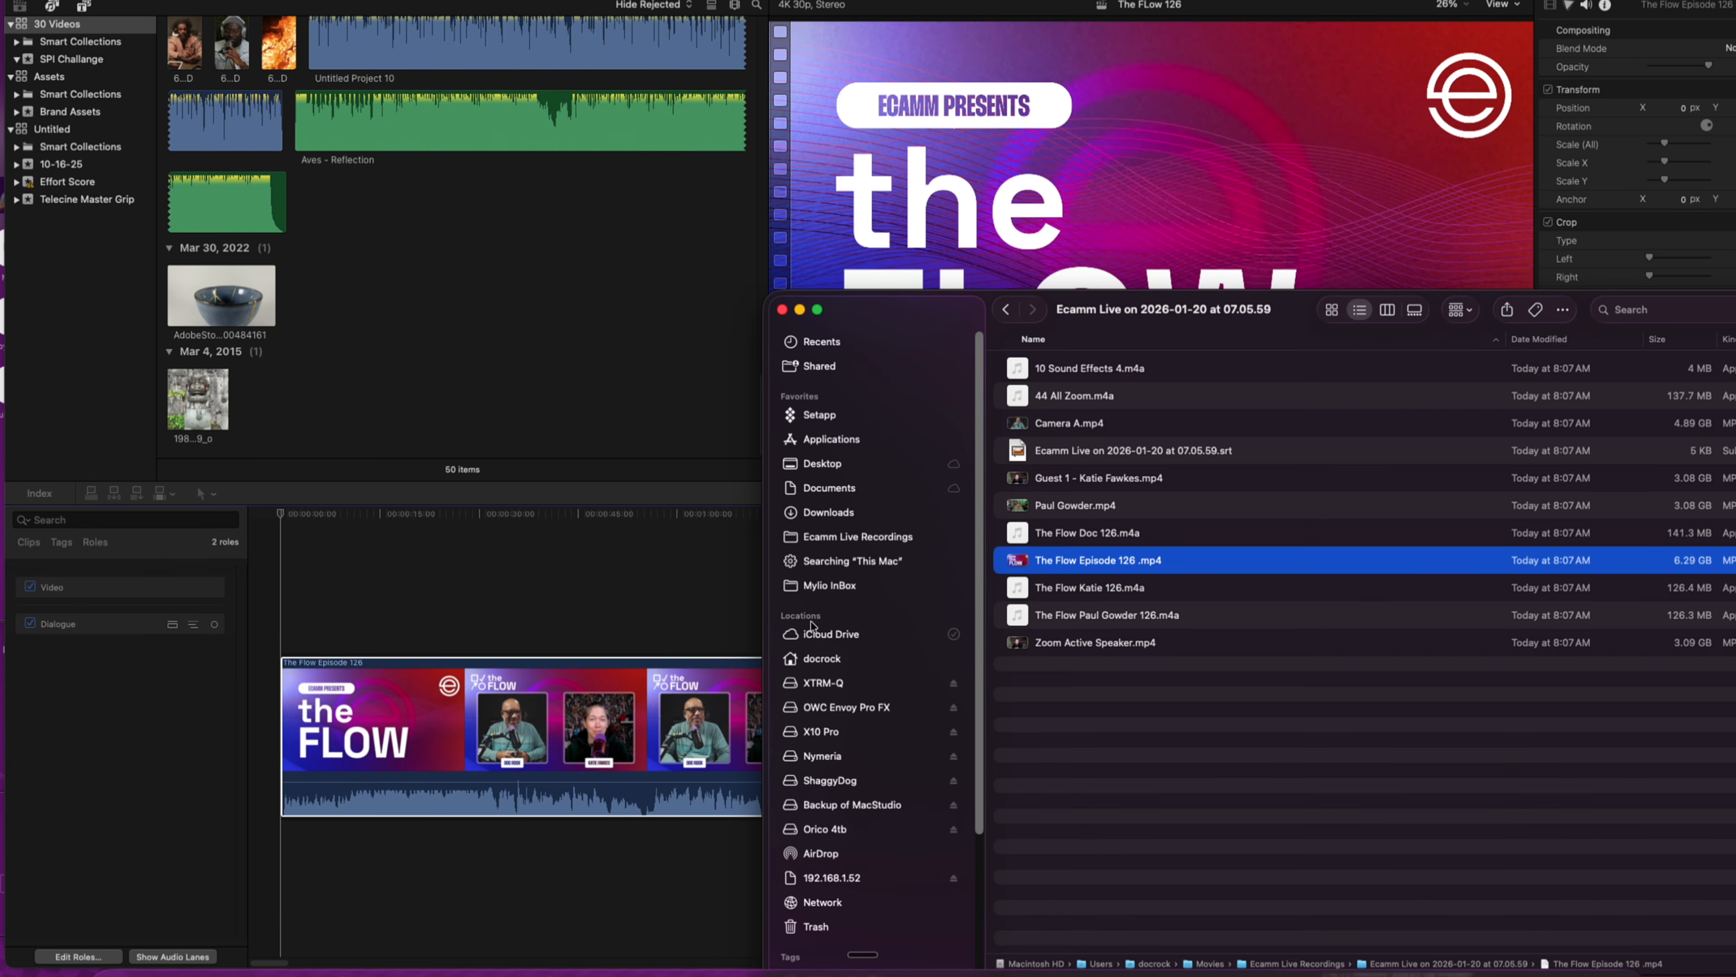
- Connect the host's and both guests' 126 .m4a audio files beneath the episode video, one under another
click(1087, 535)
drag(1087, 537, 282, 859)
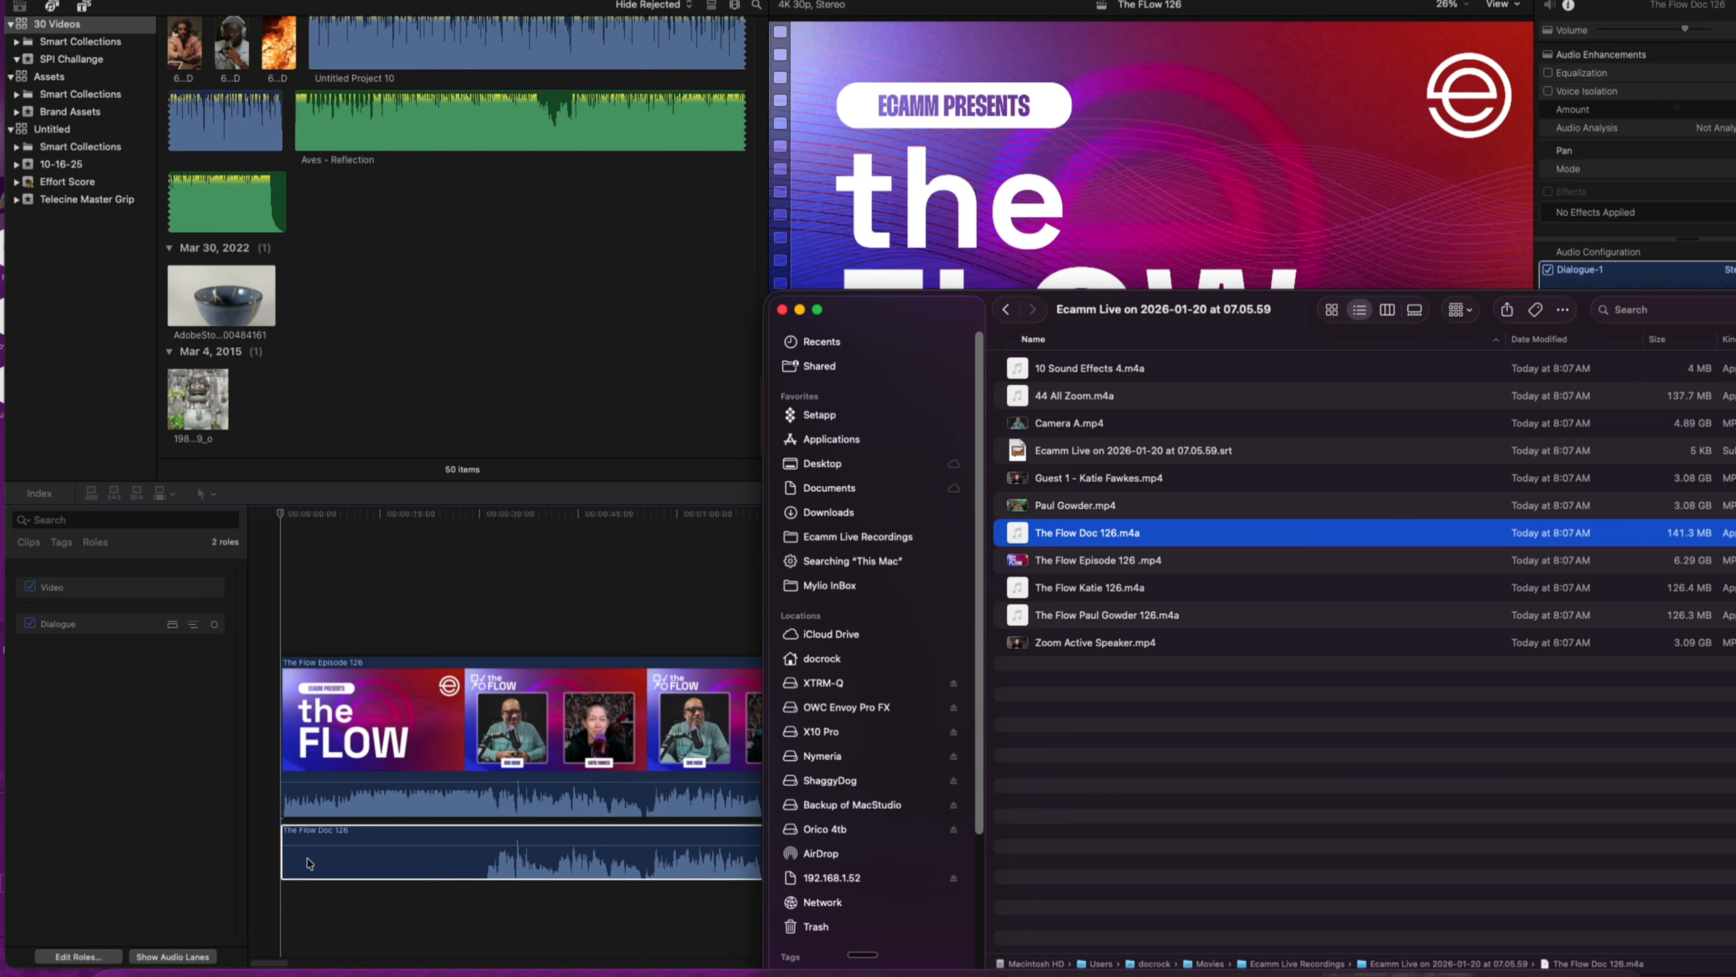
click(1072, 590)
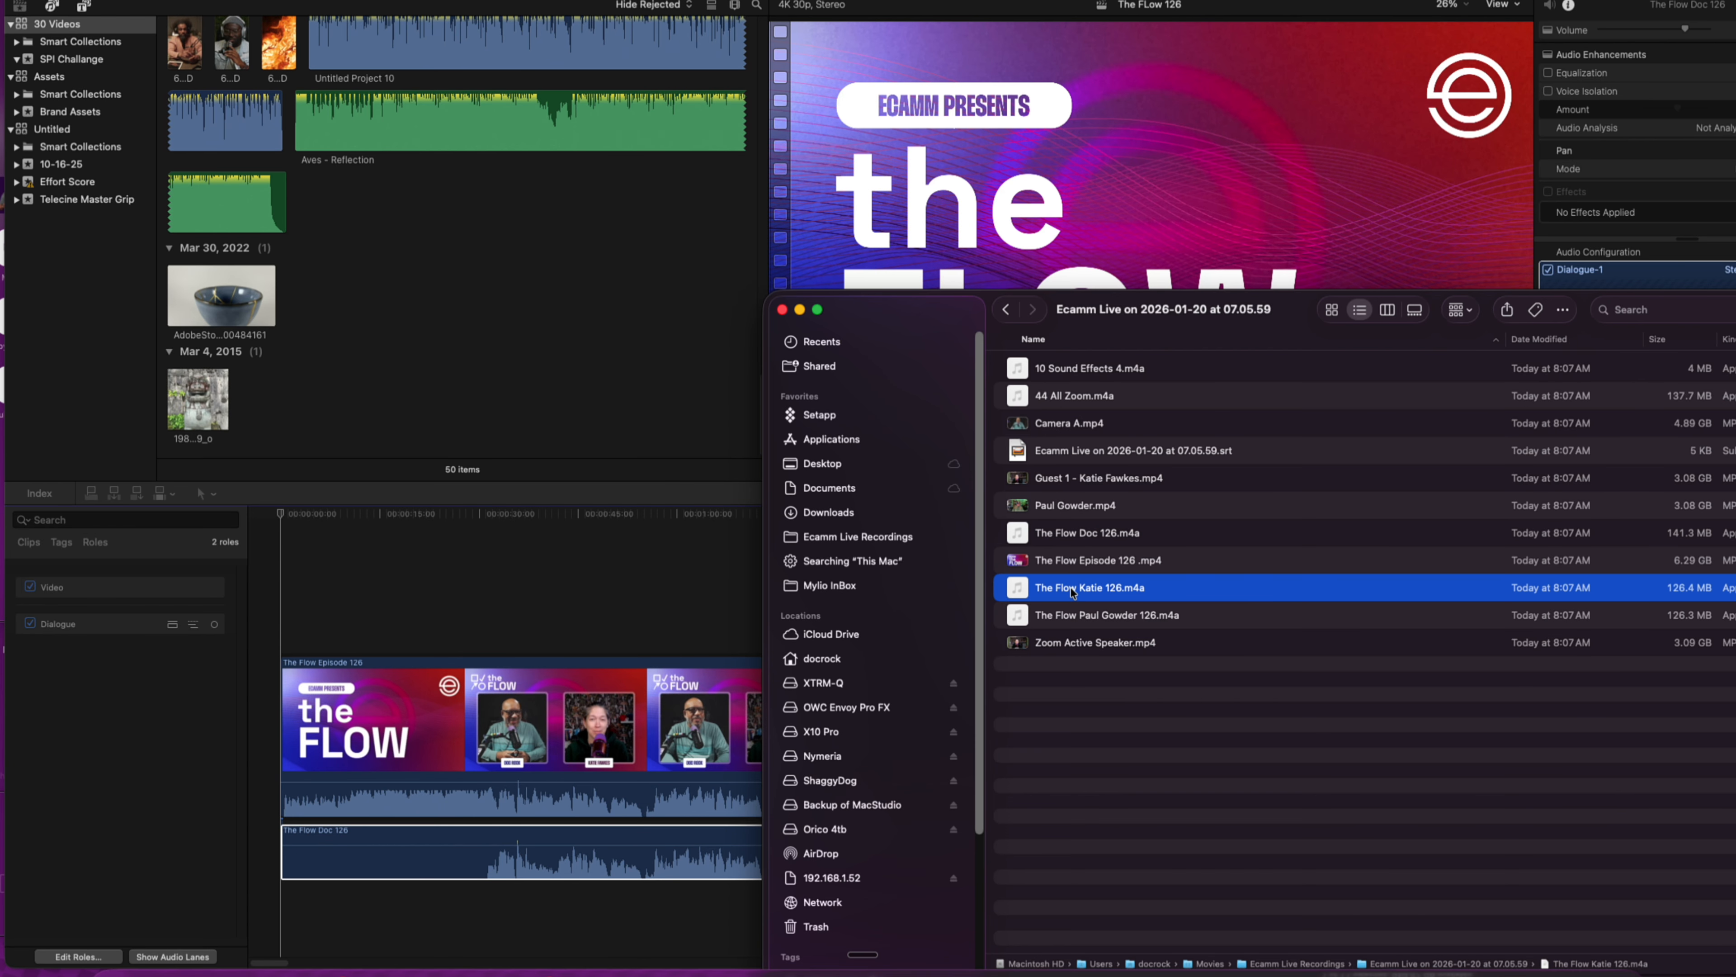
drag(1073, 592, 274, 920)
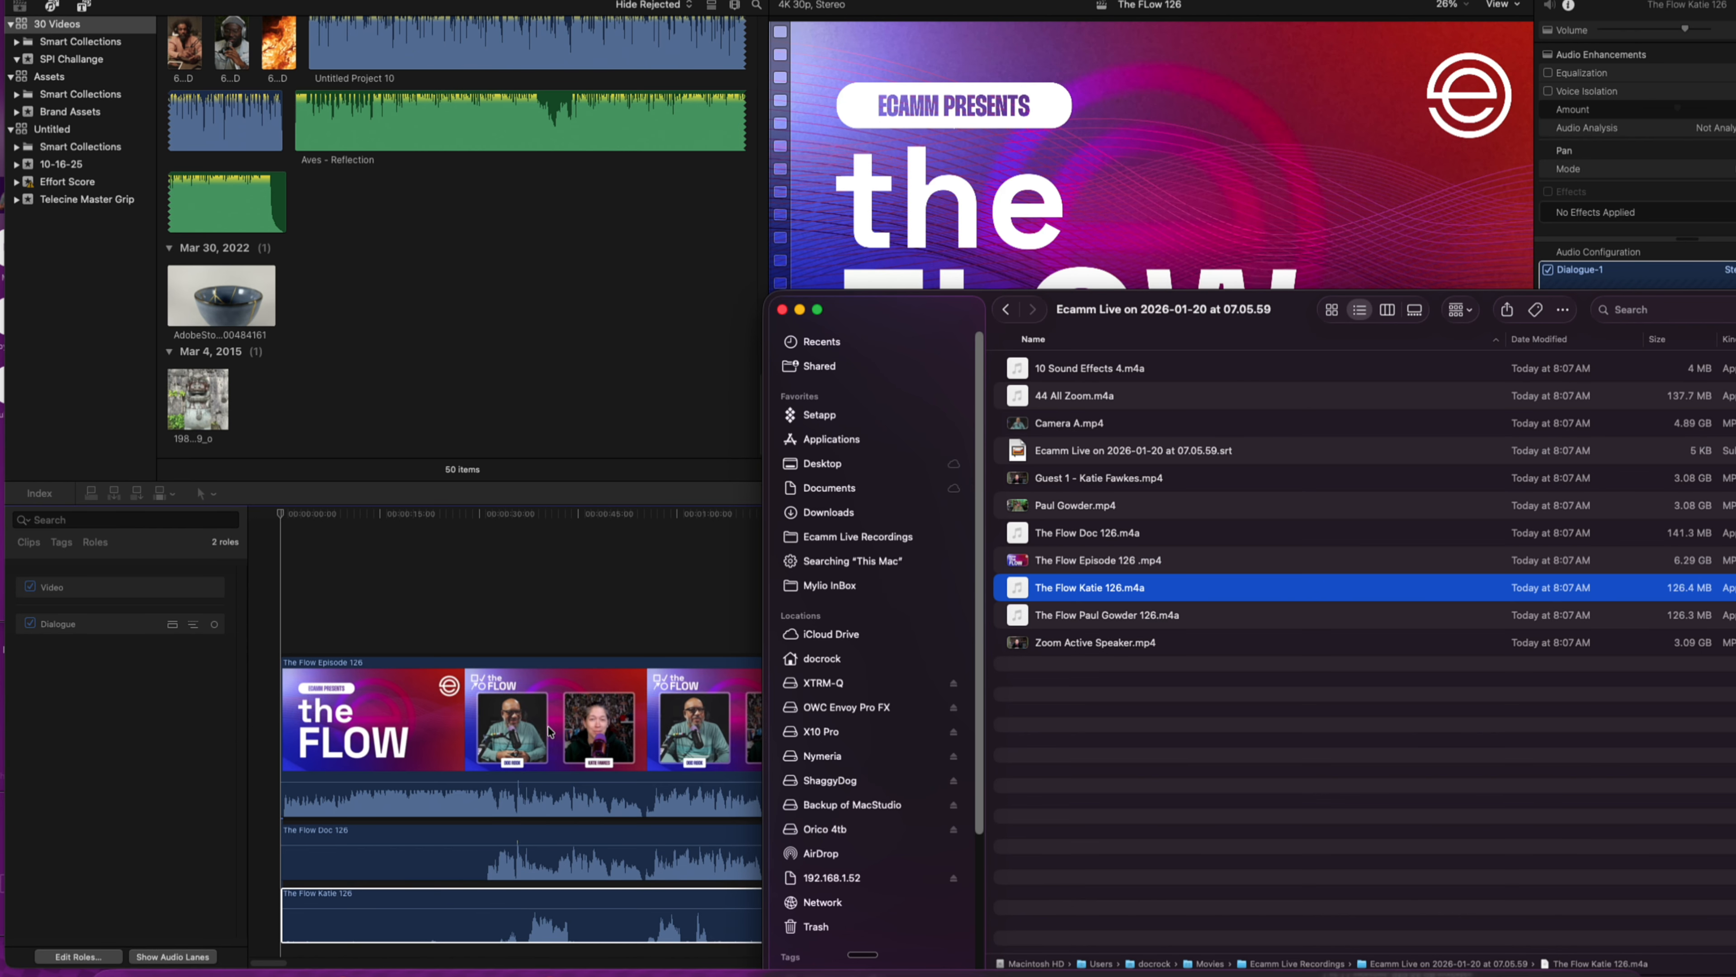
scroll(587, 670, down, 1)
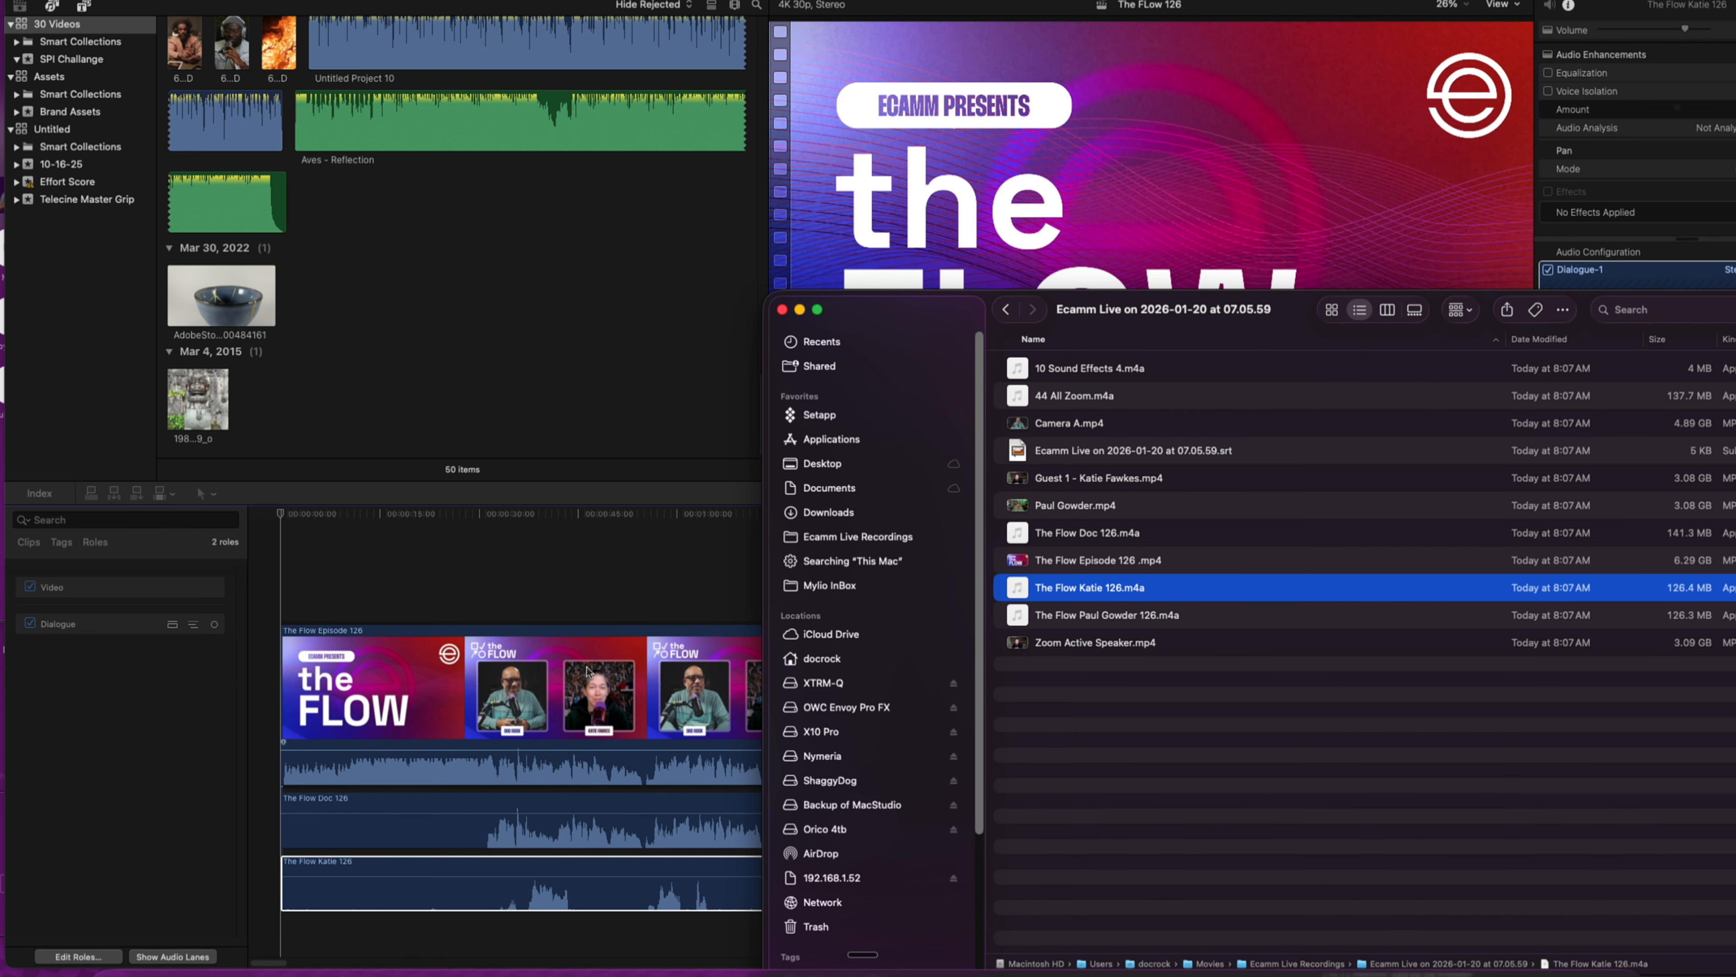
click(1088, 618)
drag(1093, 619, 383, 929)
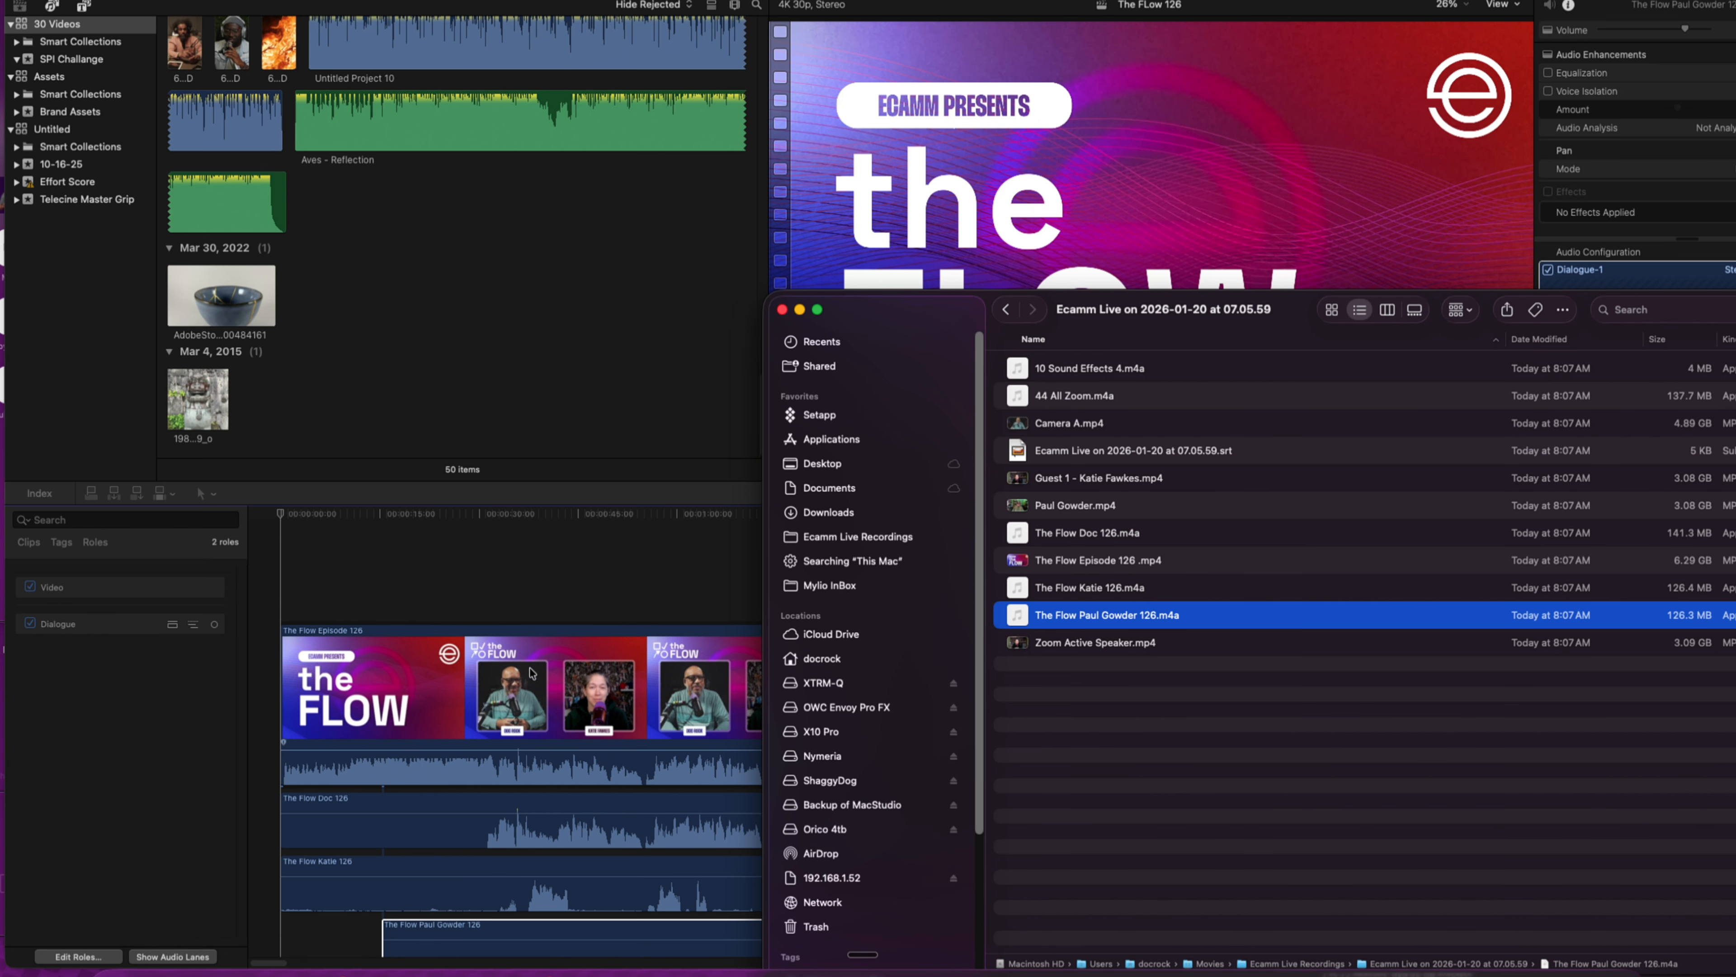
click(589, 935)
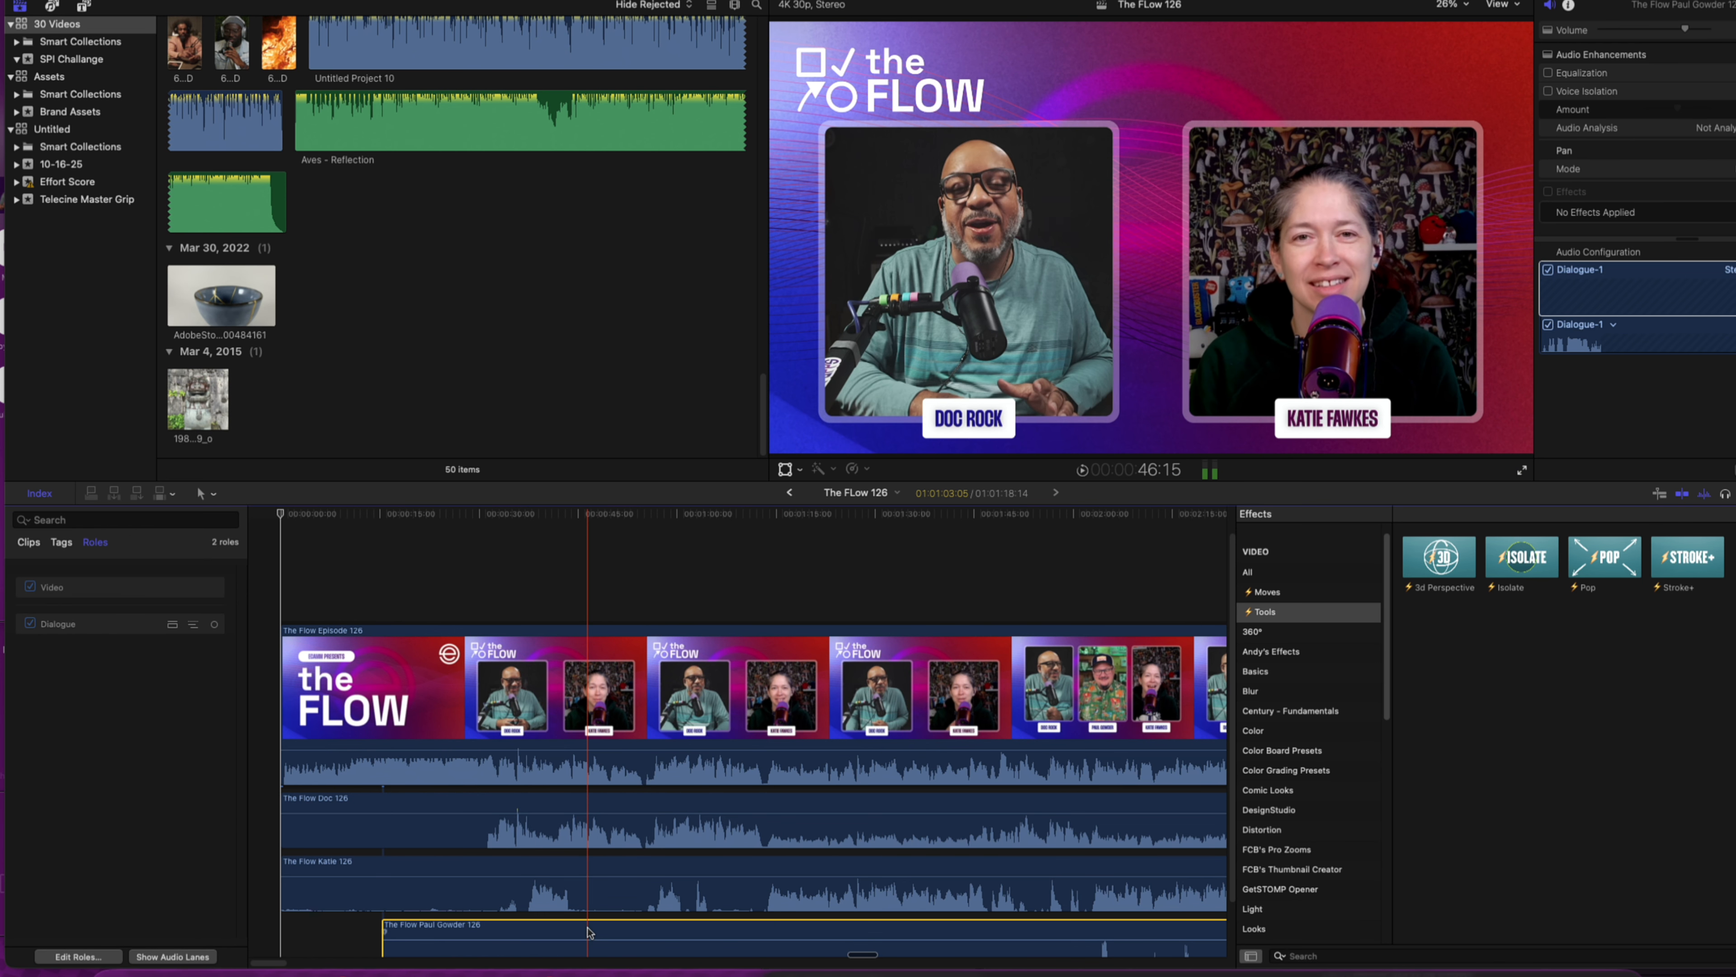
- Move the playhead to where all three speakers appear and give the first host's audio clip the Flow Doc role
drag(589, 936, 489, 885)
click(1055, 543)
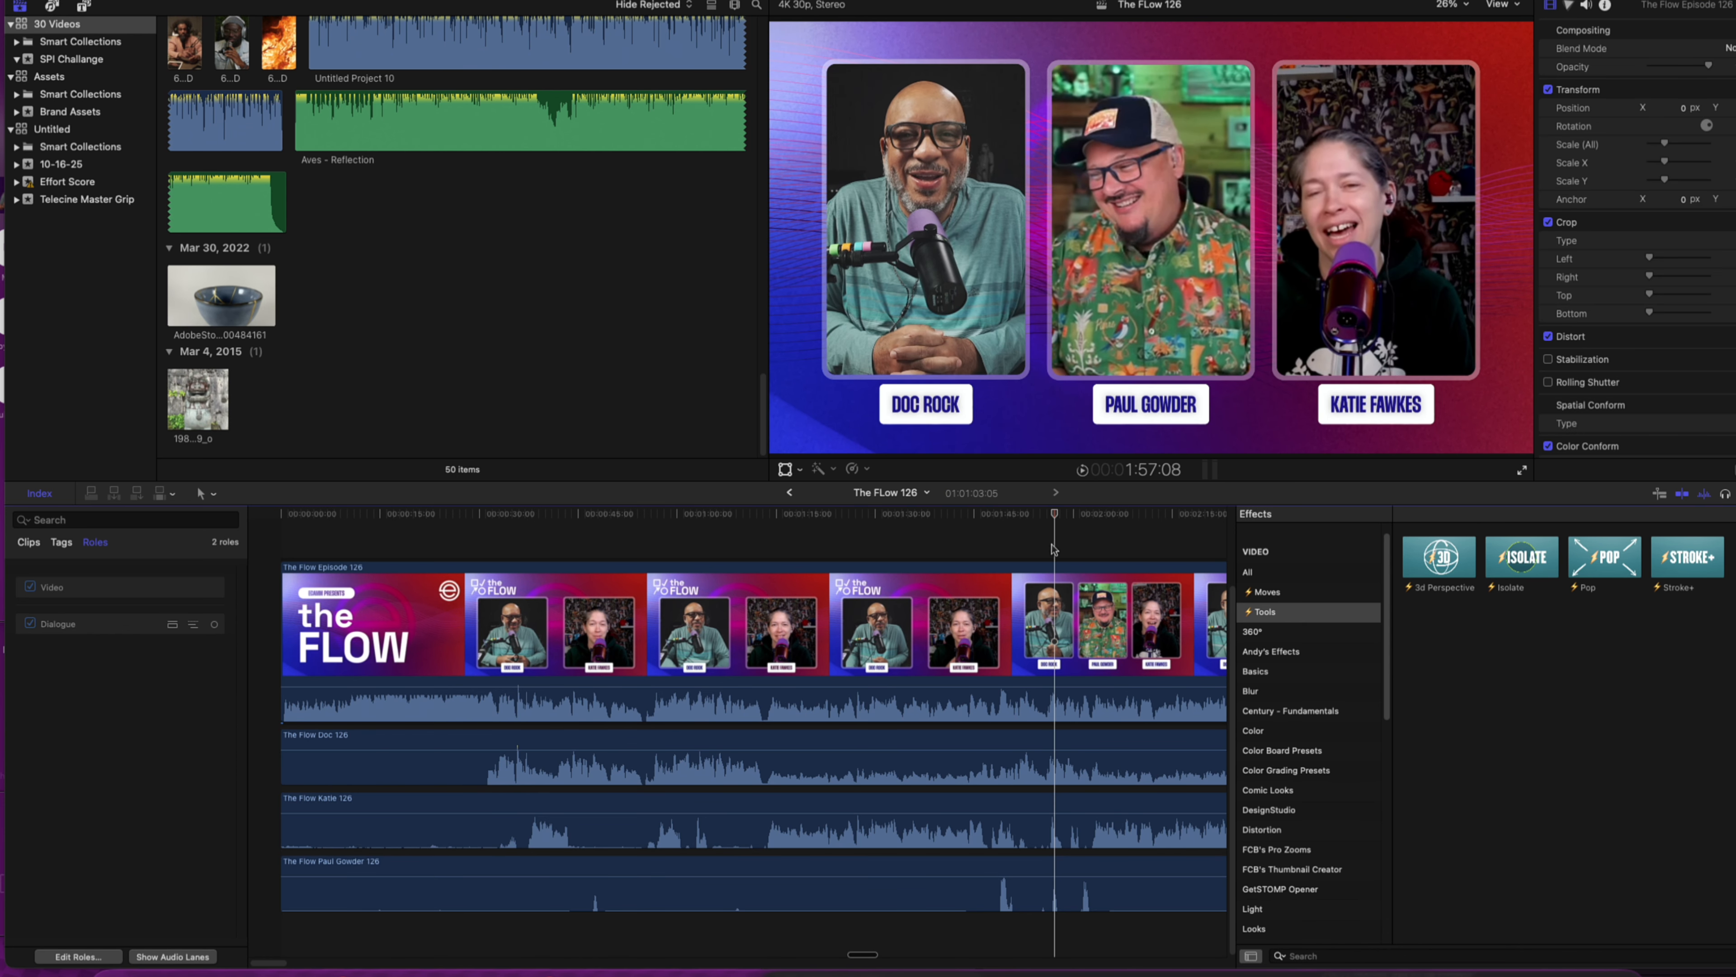
right_click(851, 744)
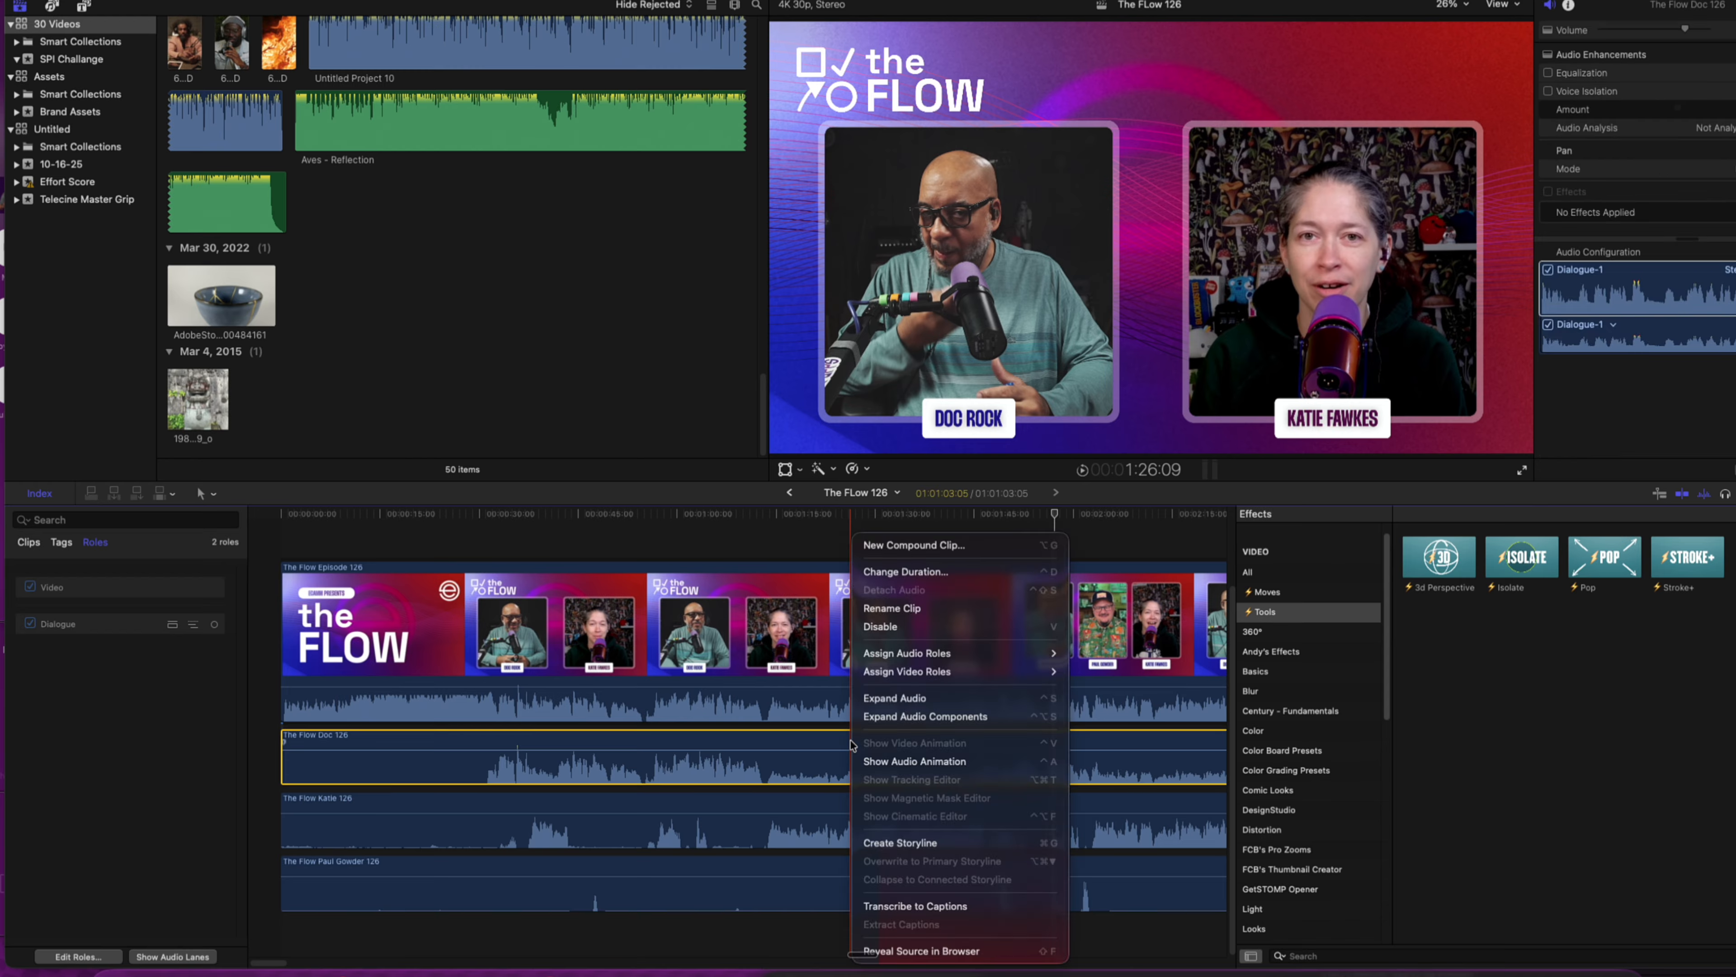
mouse_move(1007, 649)
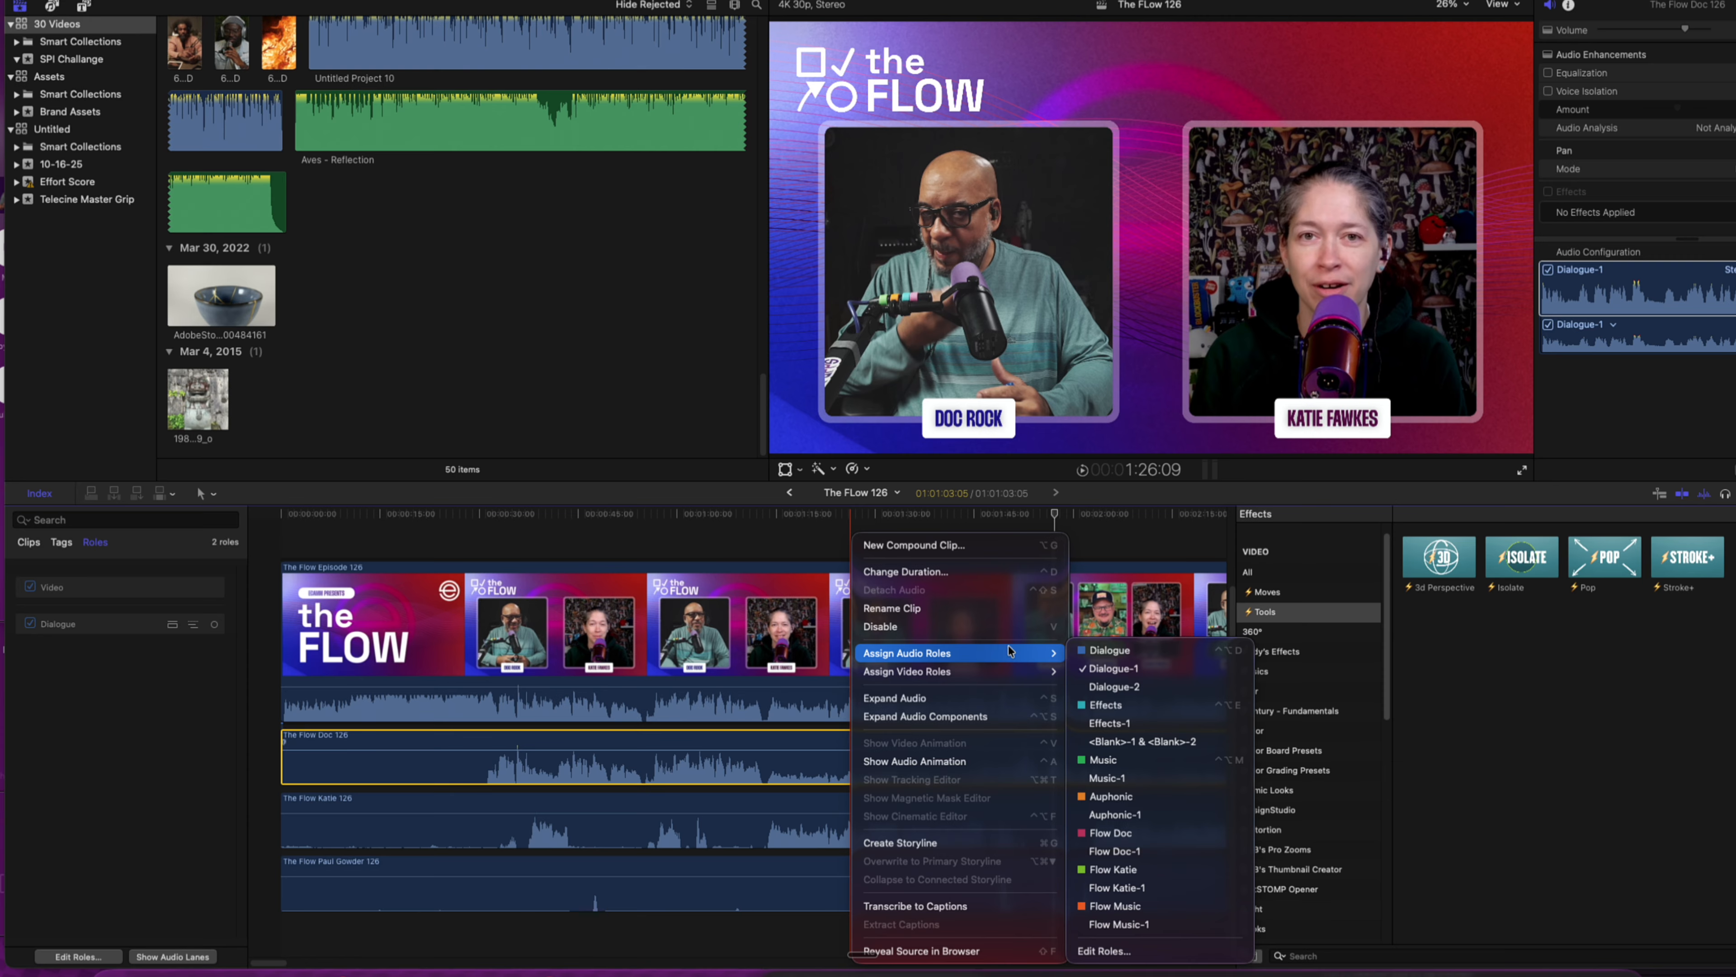
click(1146, 832)
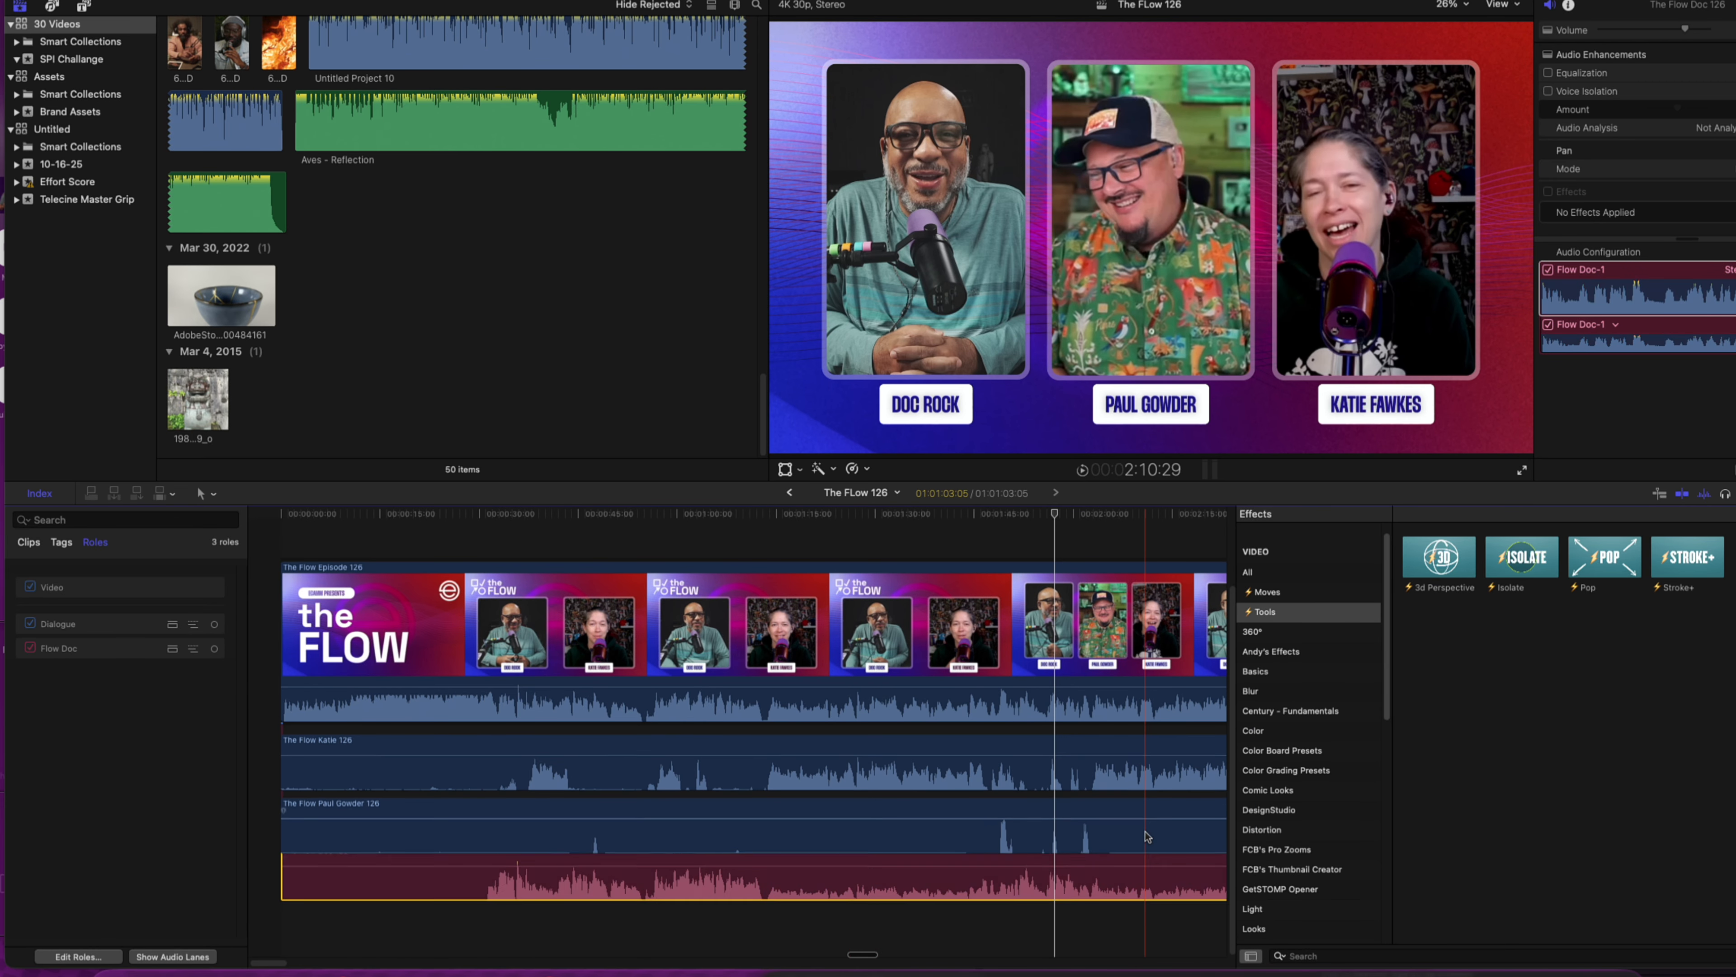
- Give the second host's audio clip the Flow role named after that host, leaving the guest clip unchanged
right_click(781, 802)
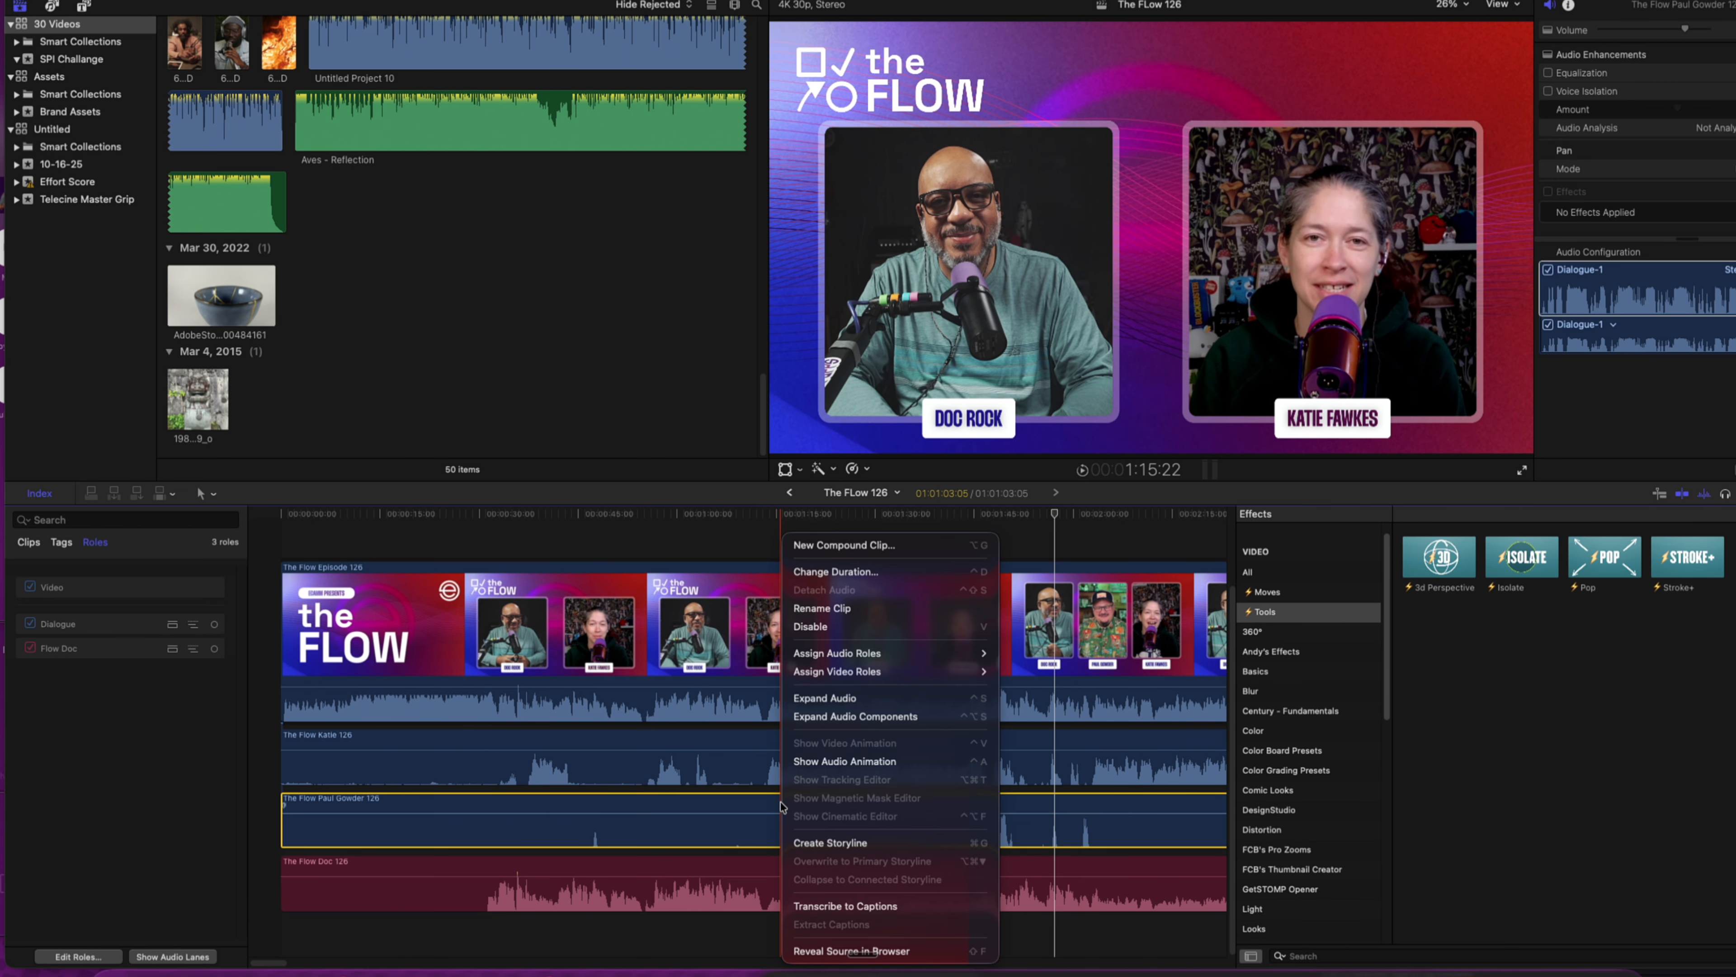
mouse_move(889, 654)
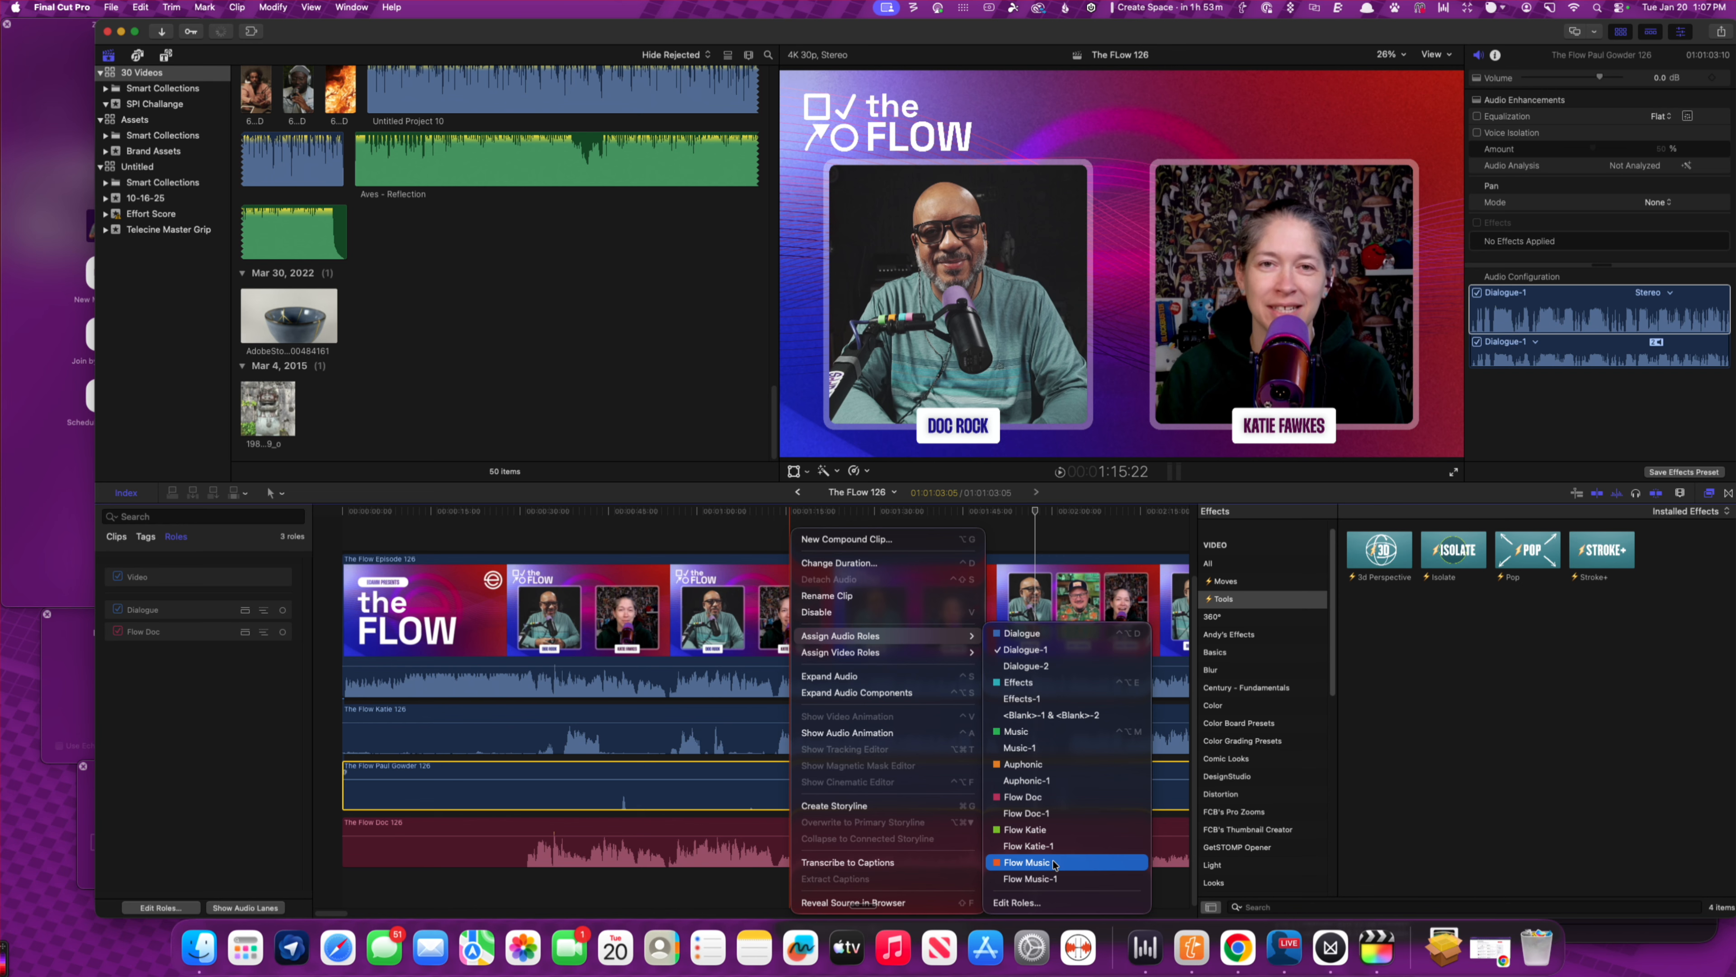
click(519, 726)
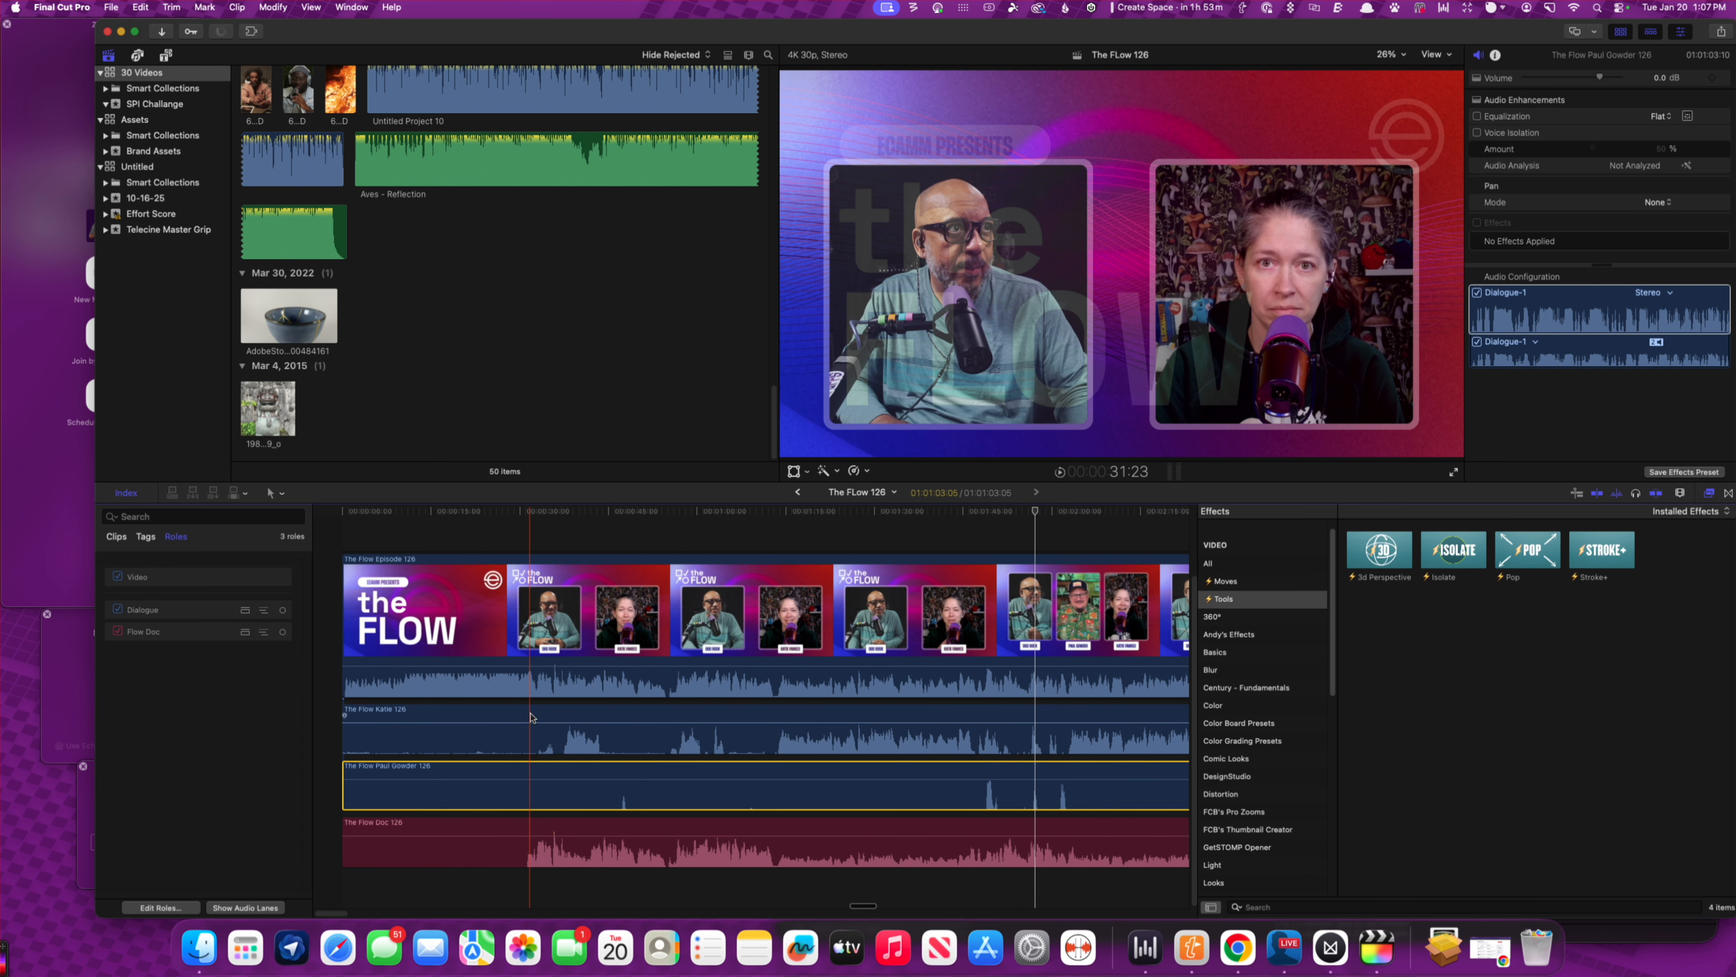
right_click(533, 725)
mouse_move(677, 635)
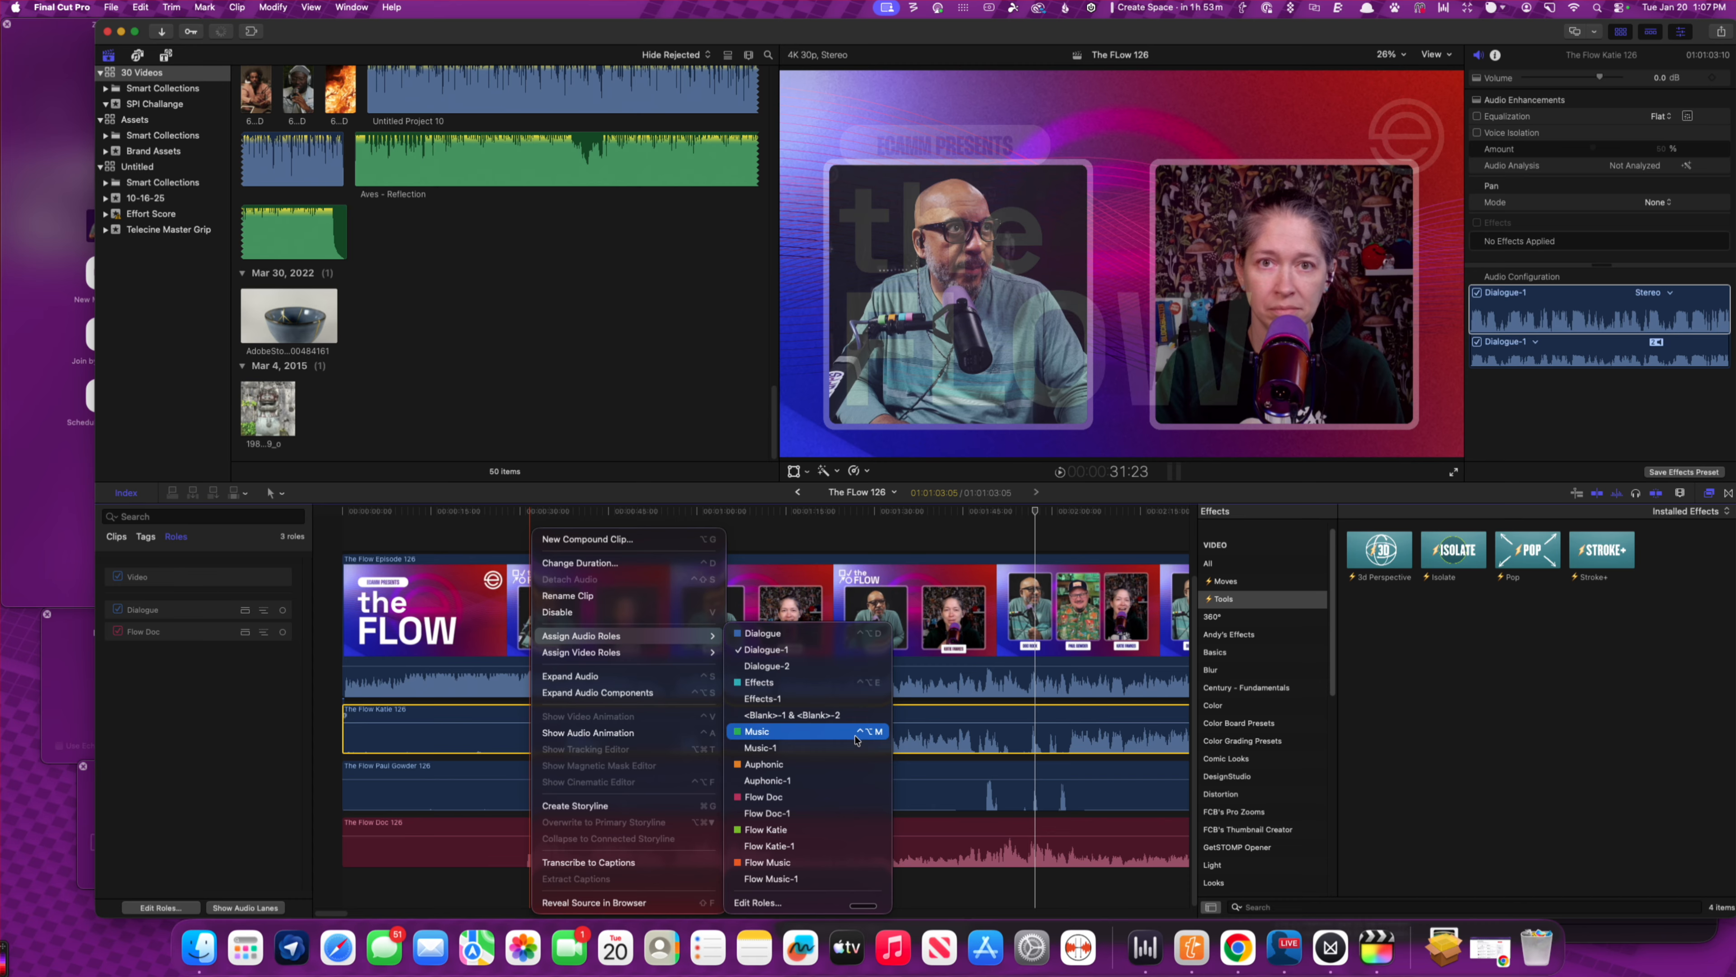
click(814, 830)
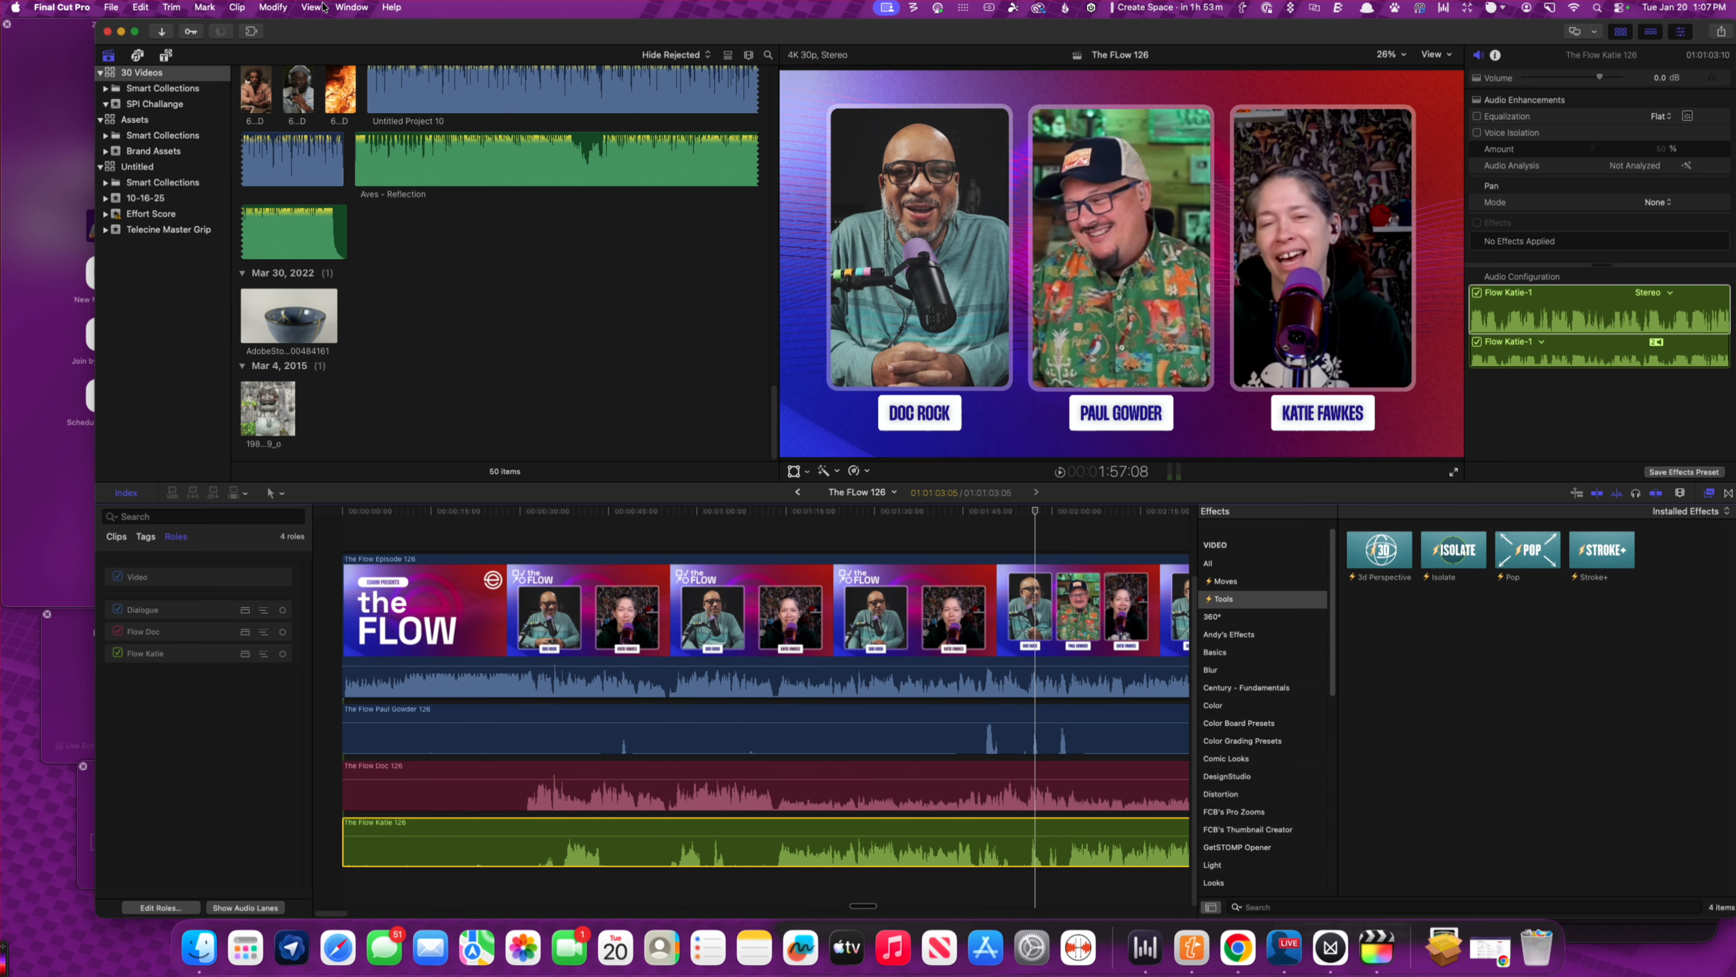
click(351, 7)
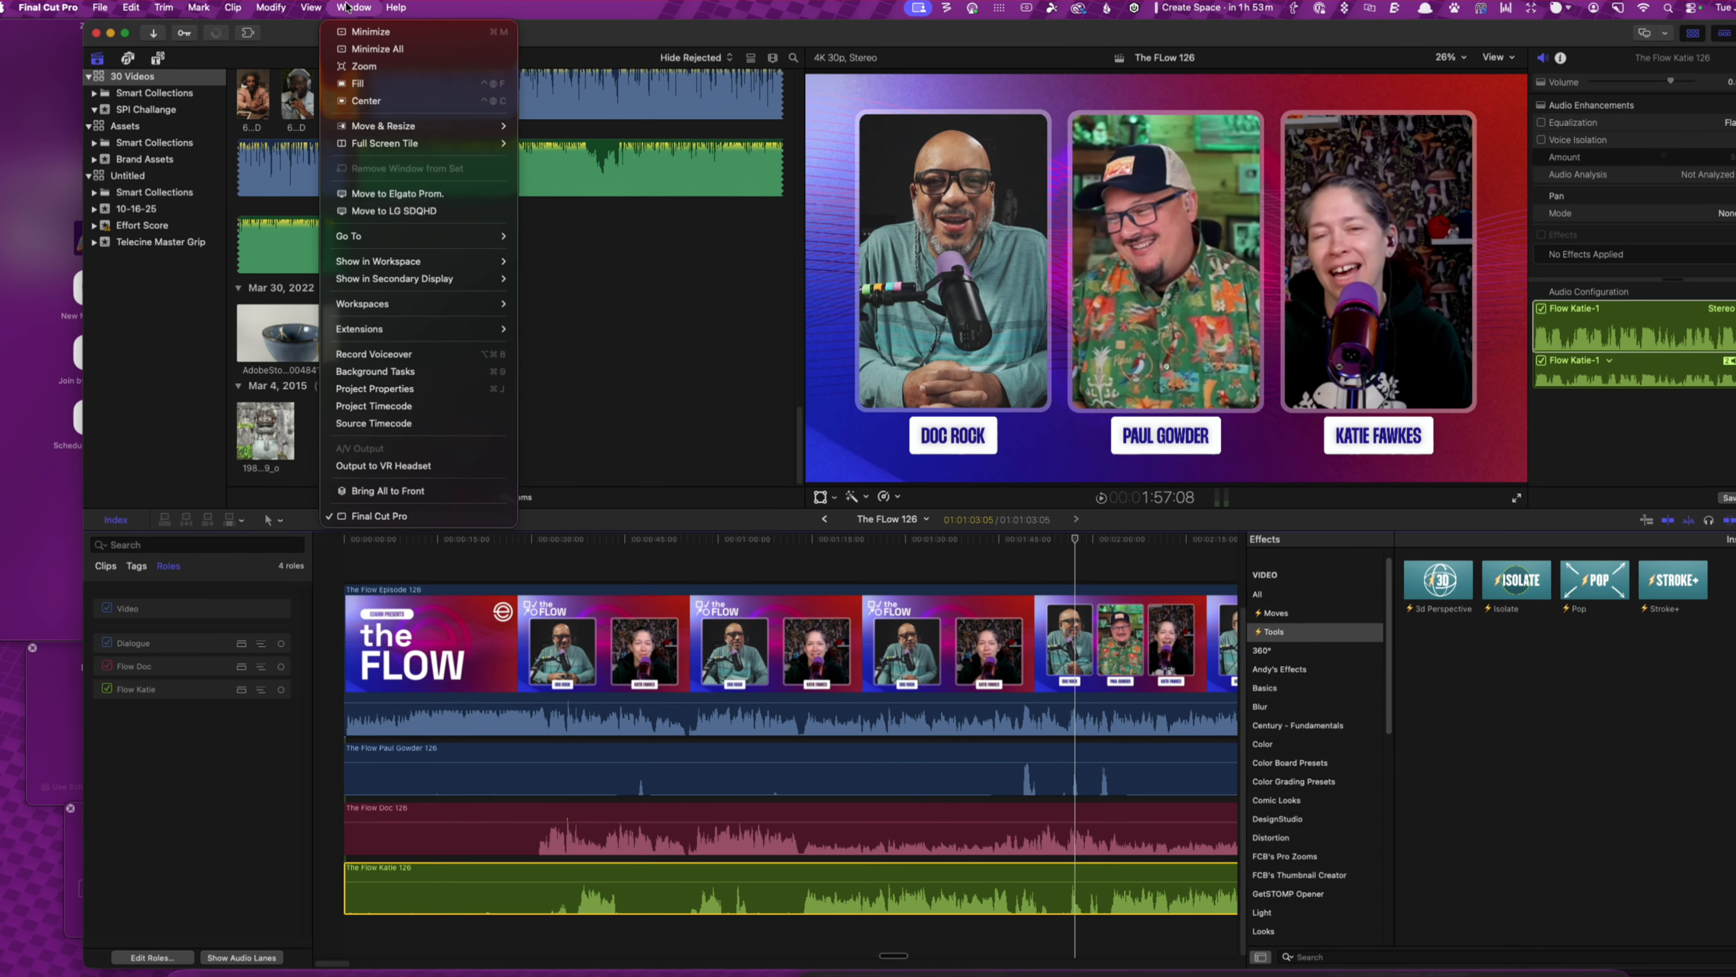
- In the library's Edit Roles editor, add an audio role named Flow Guest and colour it orange
mouse_move(291, 7)
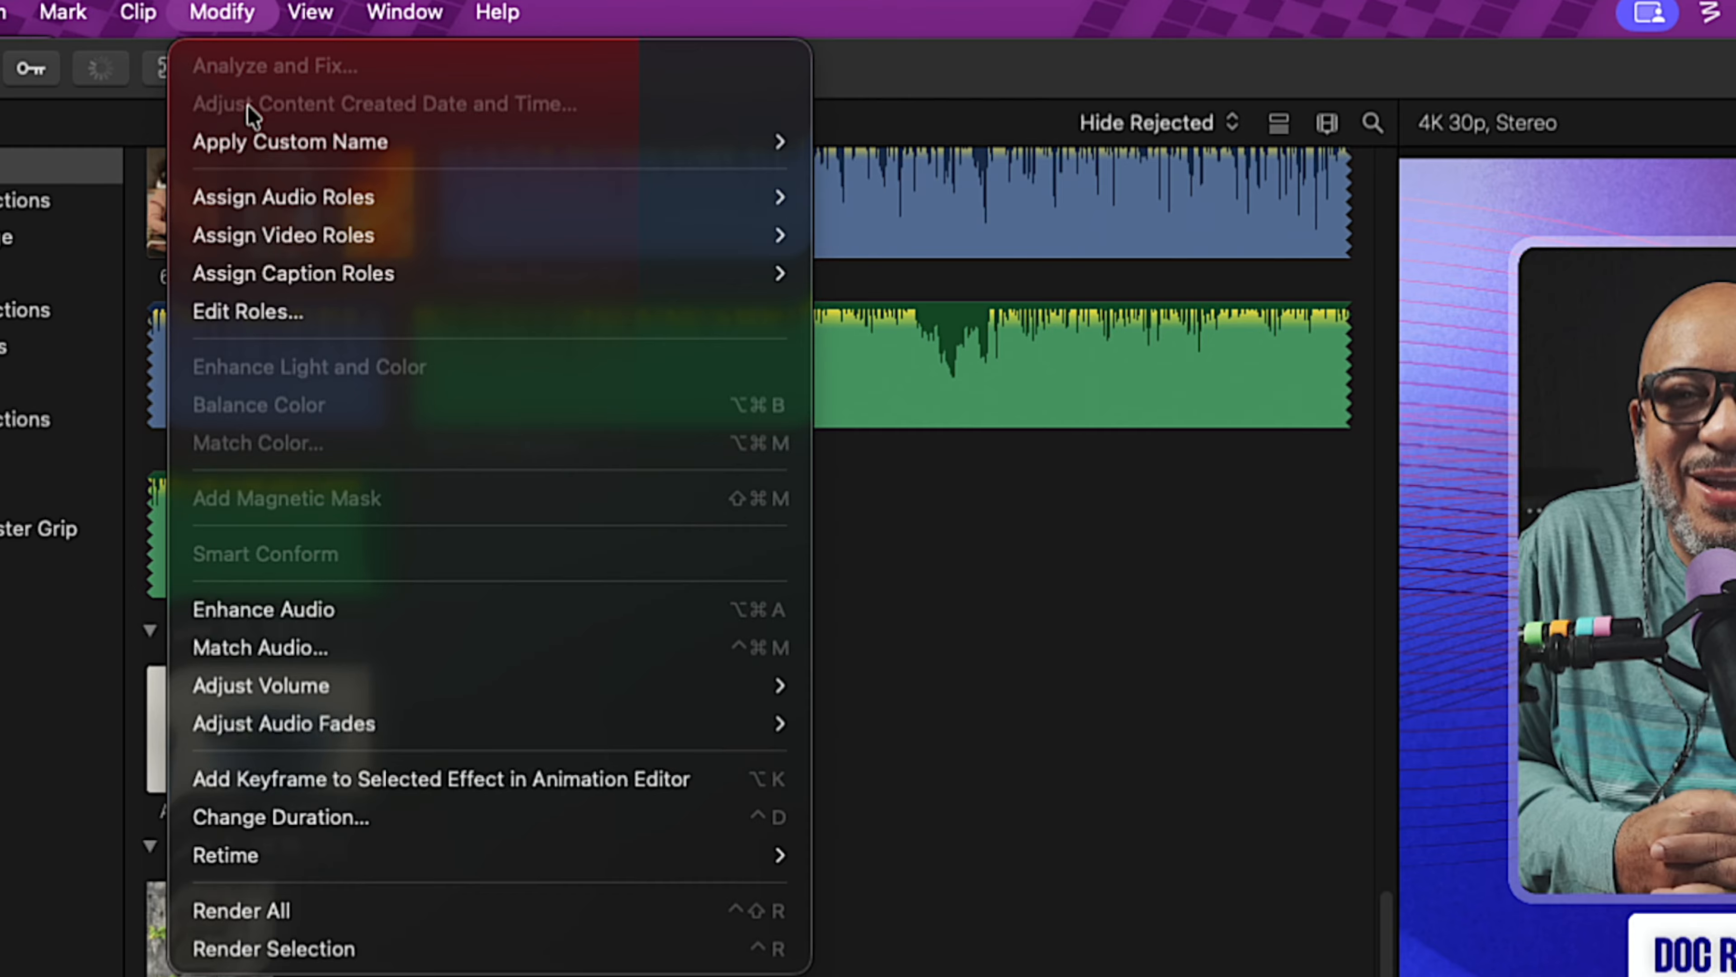
mouse_move(299, 212)
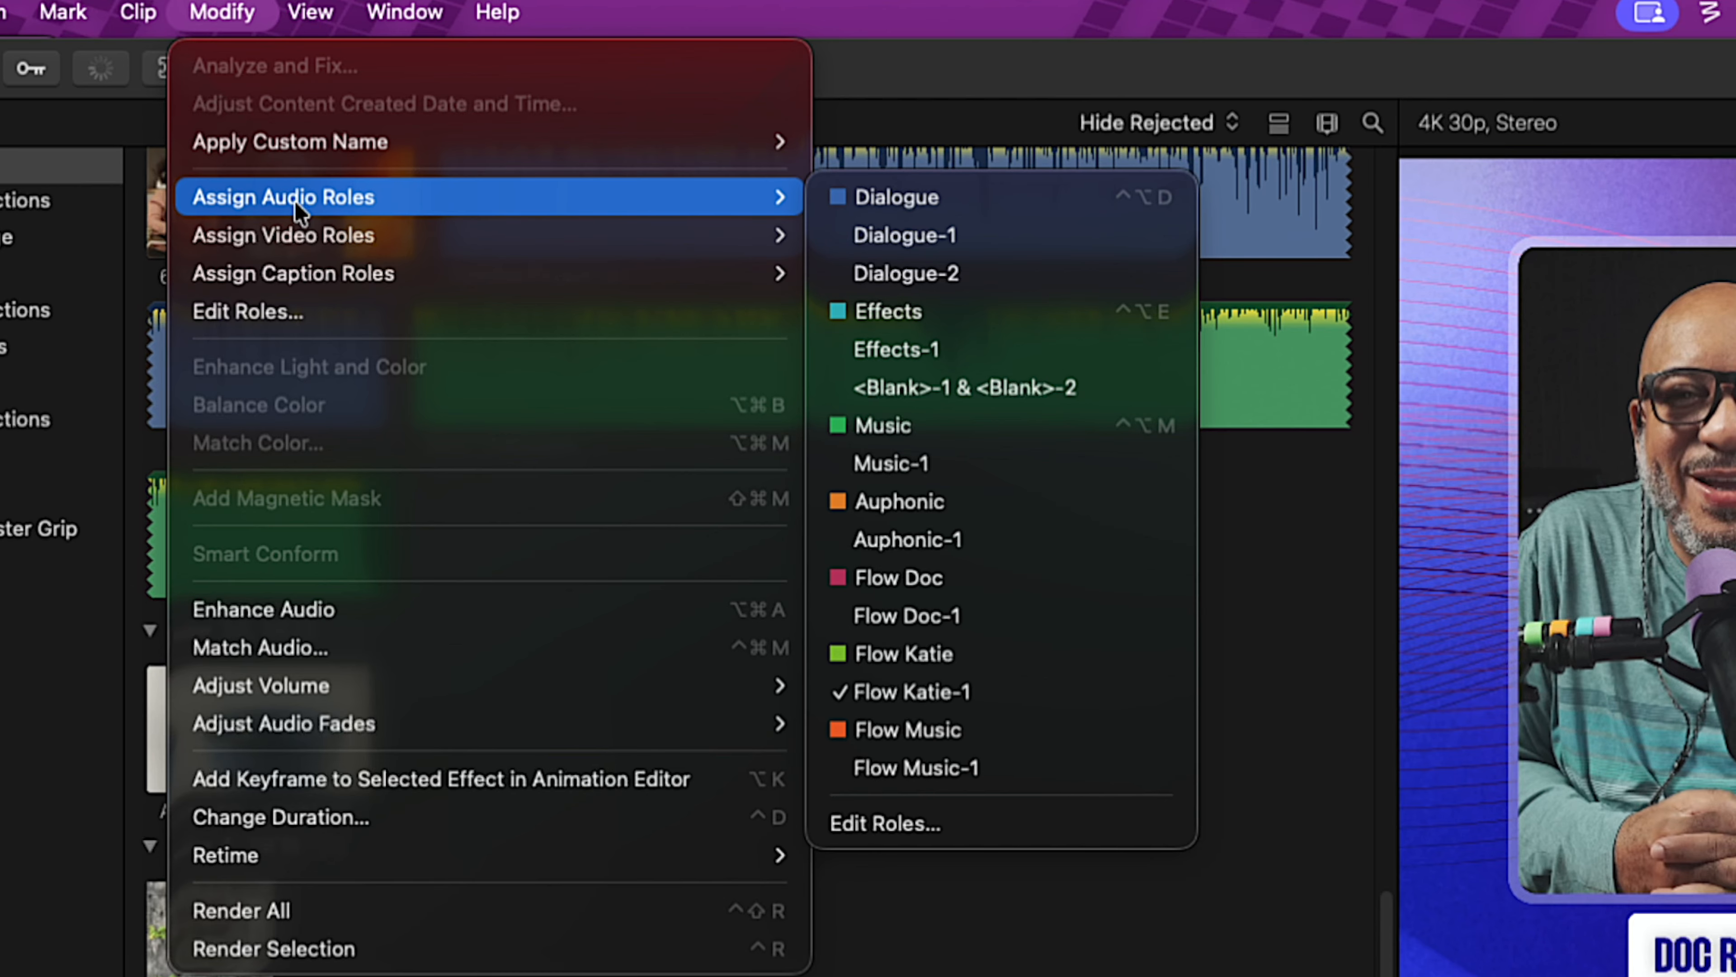
click(886, 822)
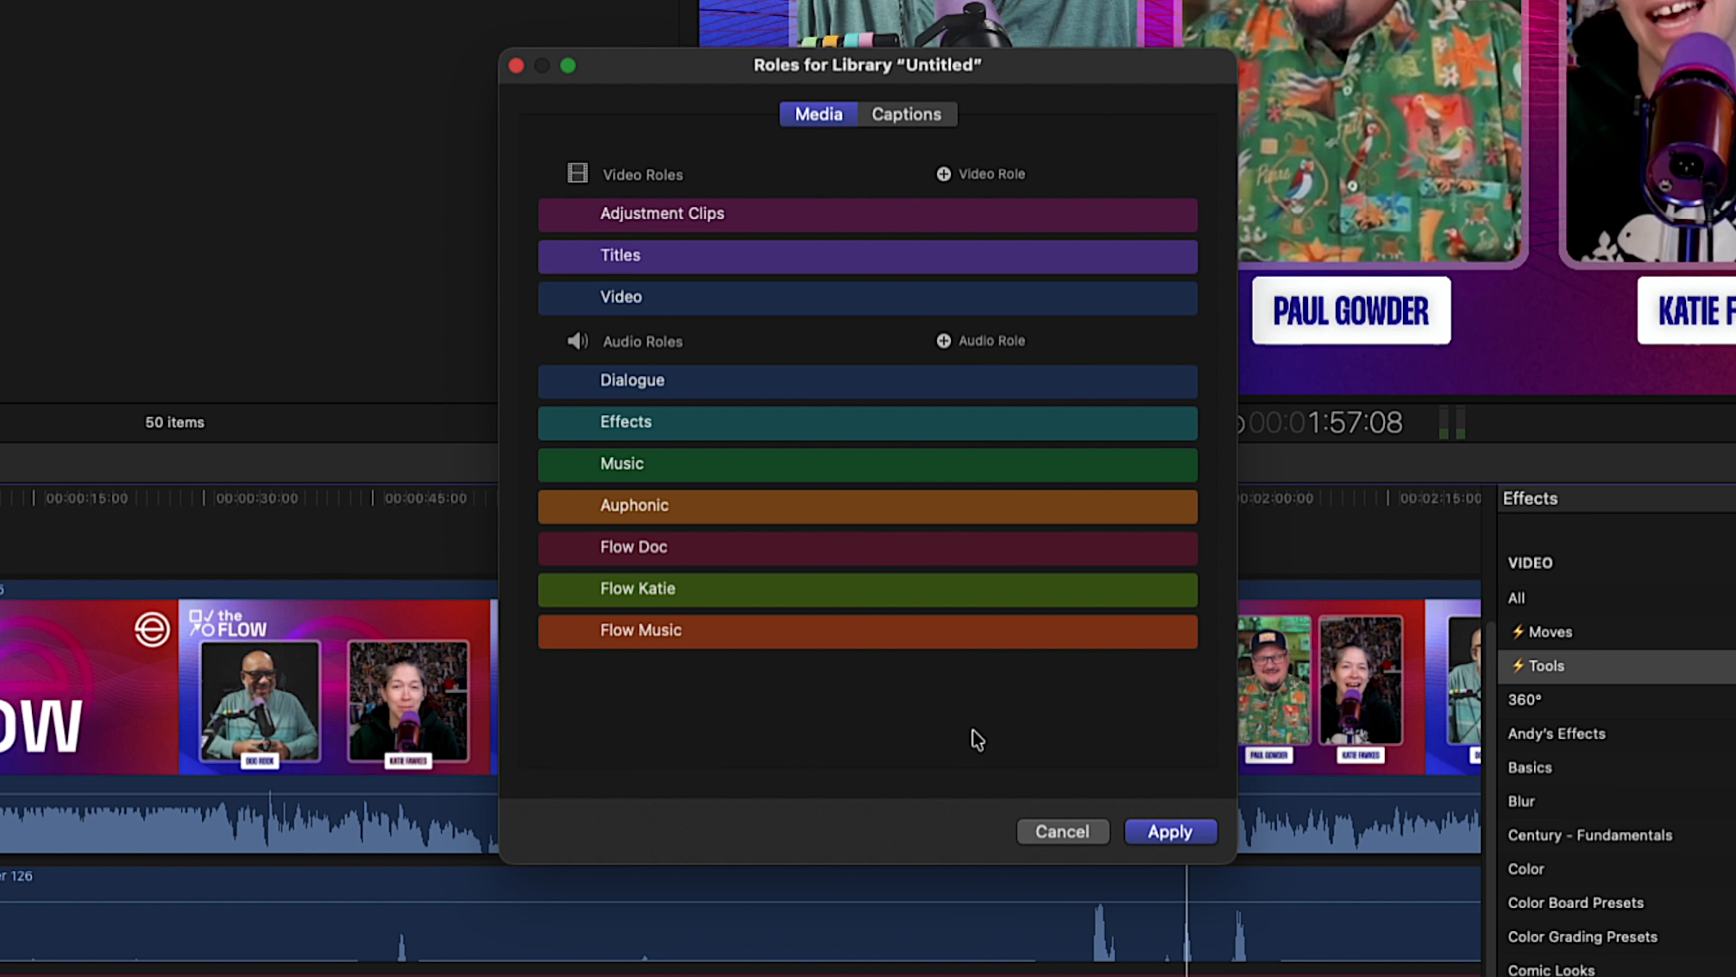
click(944, 340)
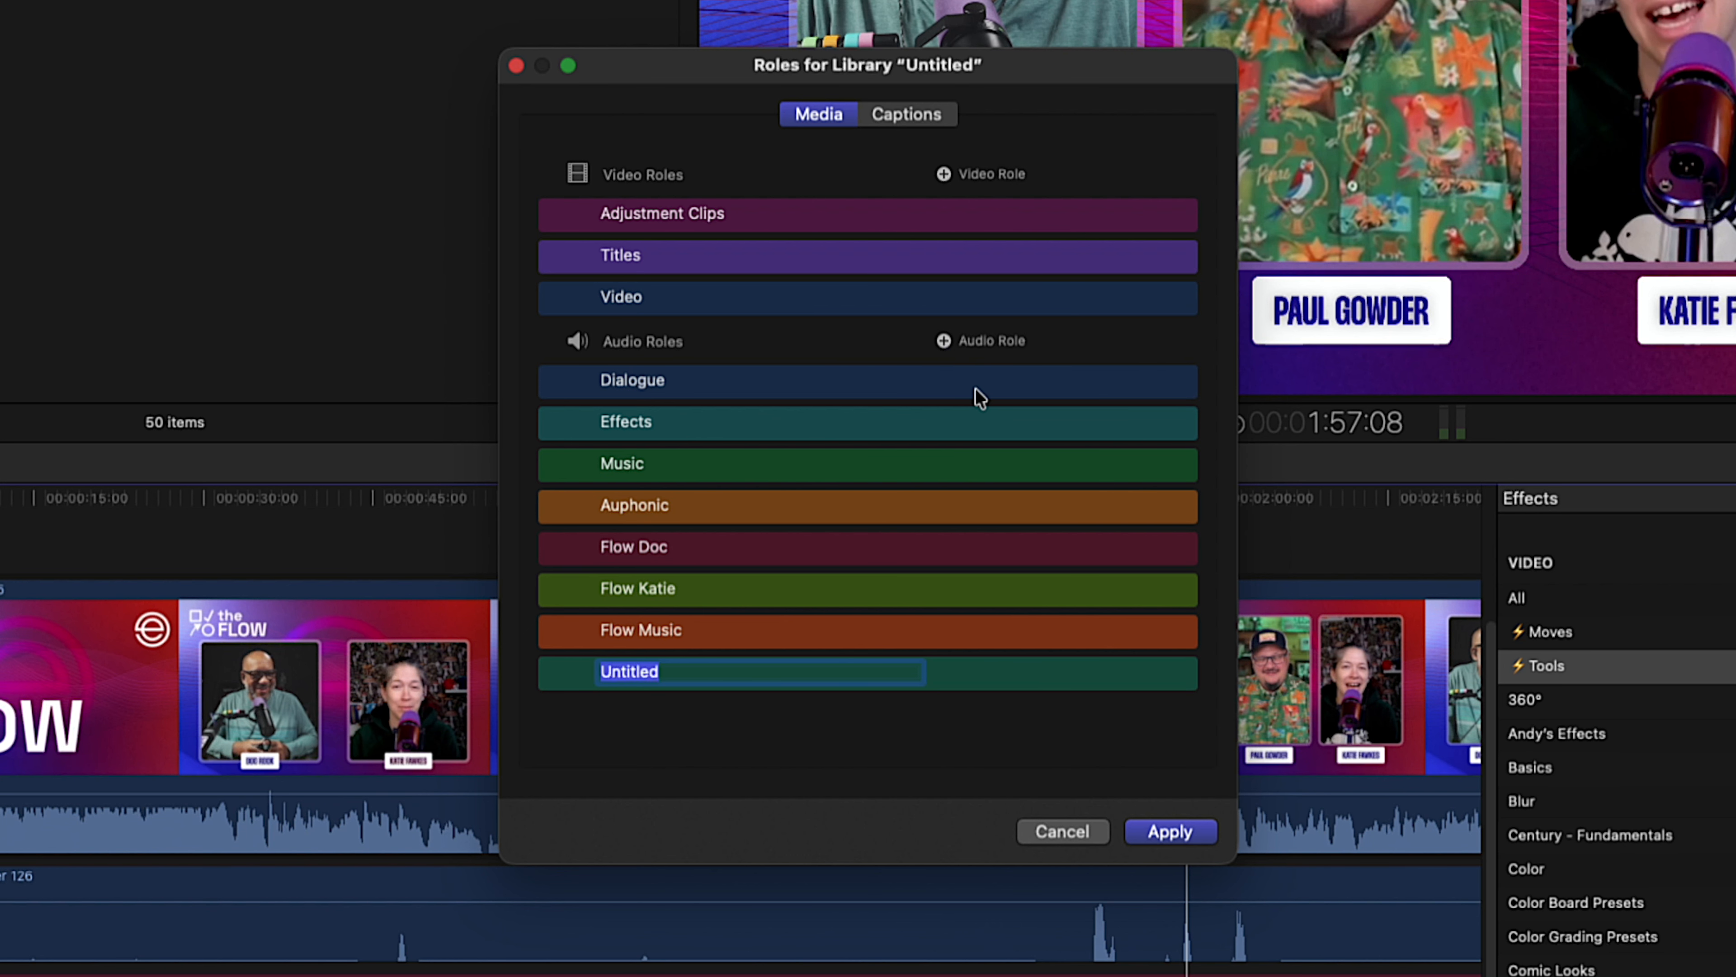
text(Flow Guest)
key(Return)
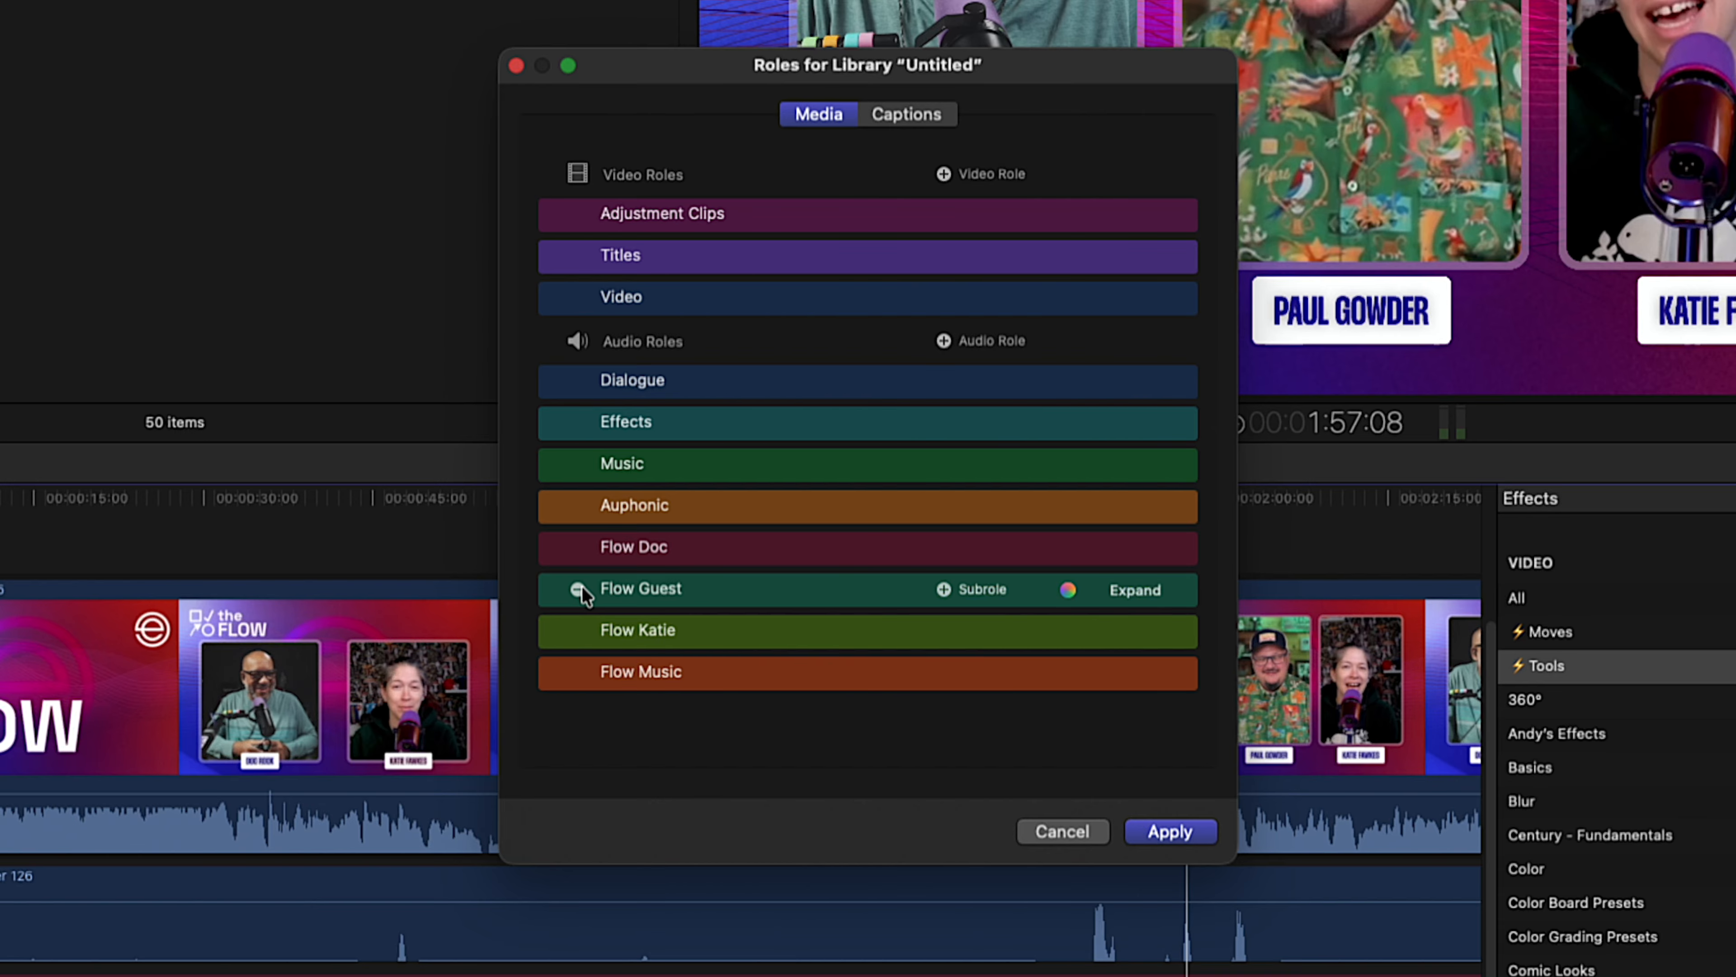
click(1068, 590)
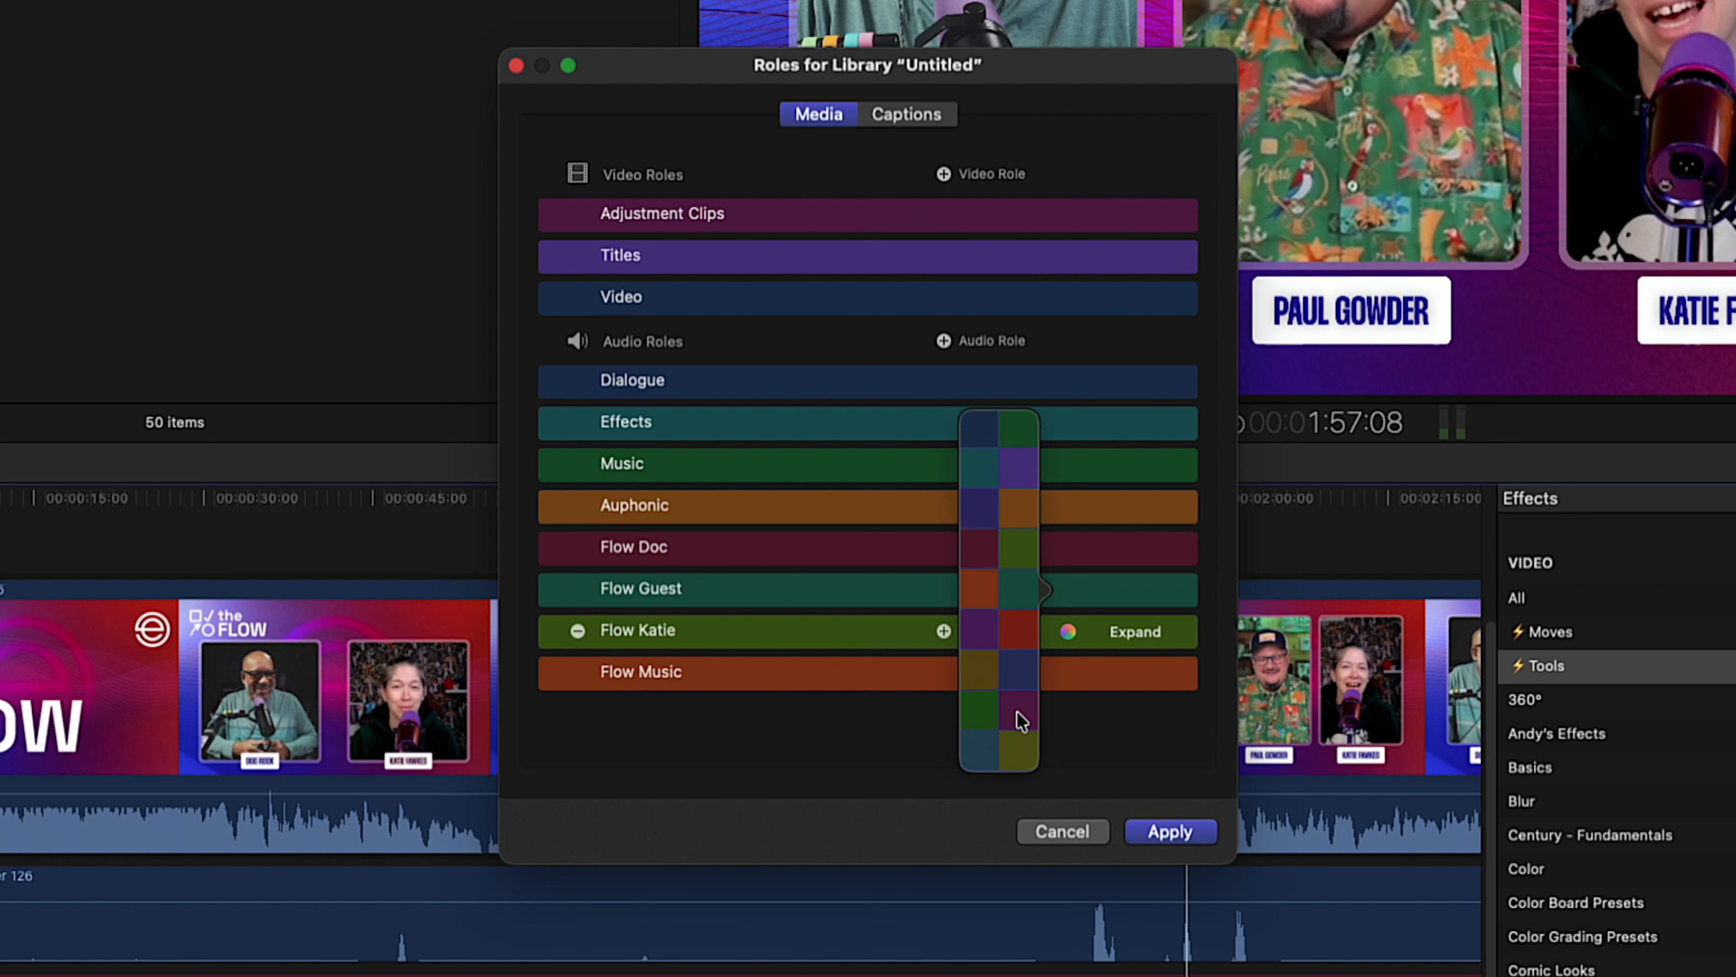
click(970, 597)
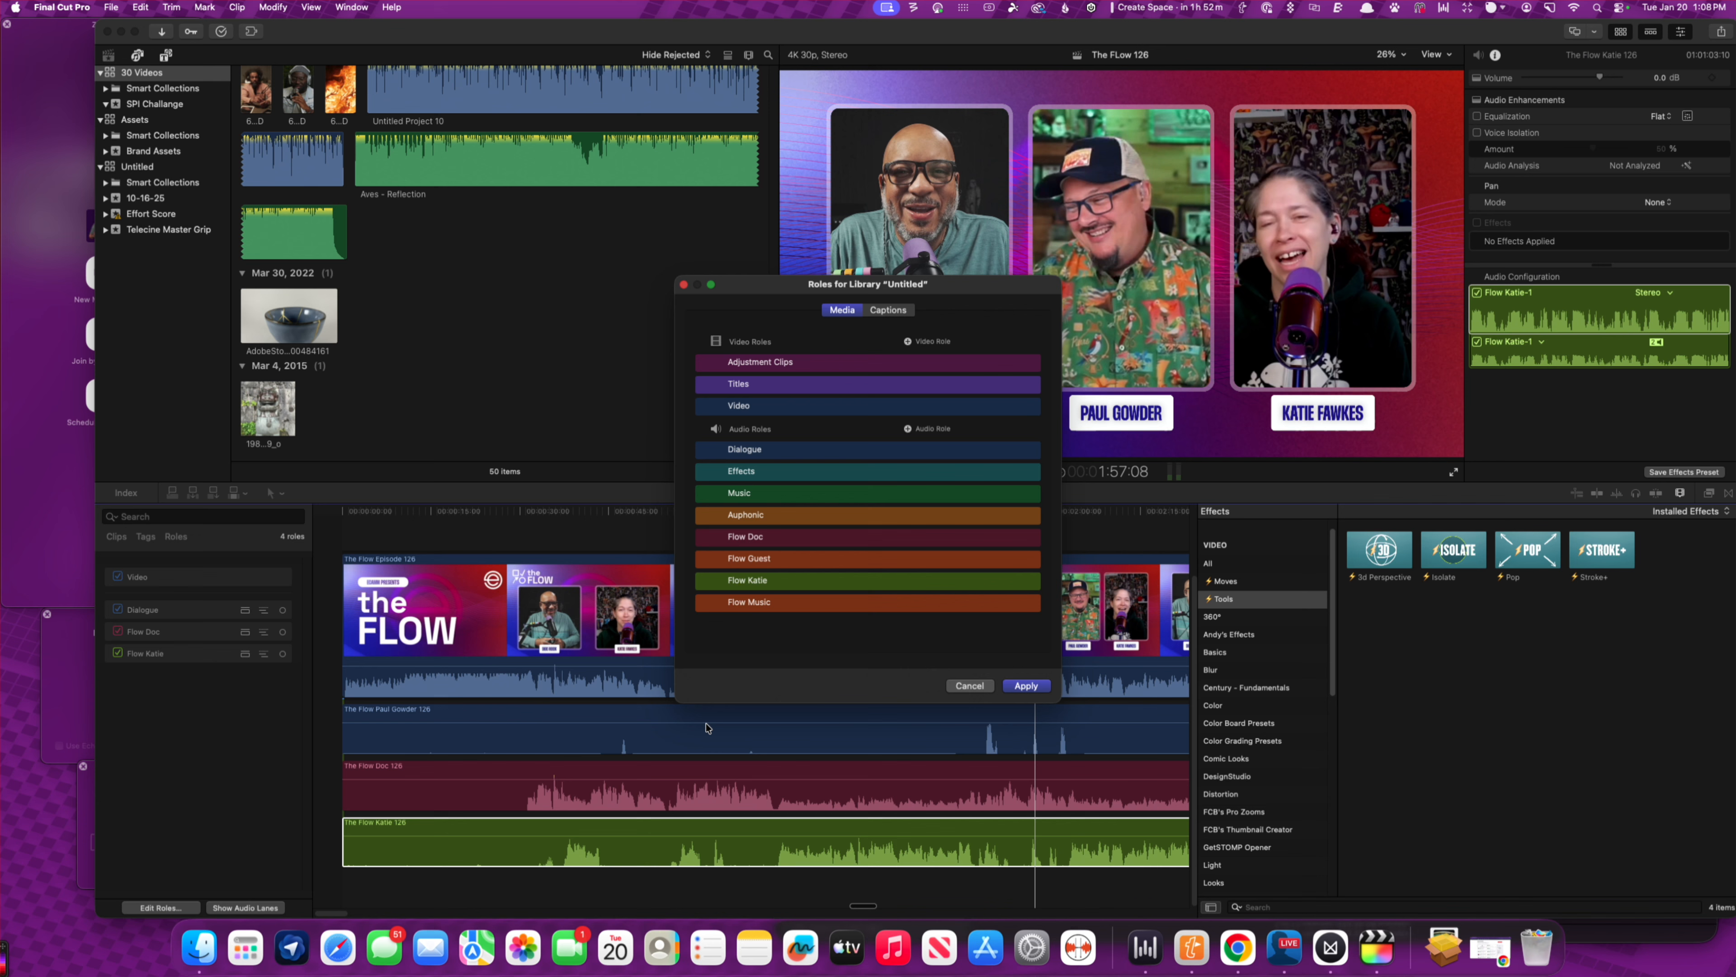
- Add an orange Glow Guest audio role in the roles editor and apply it
click(970, 686)
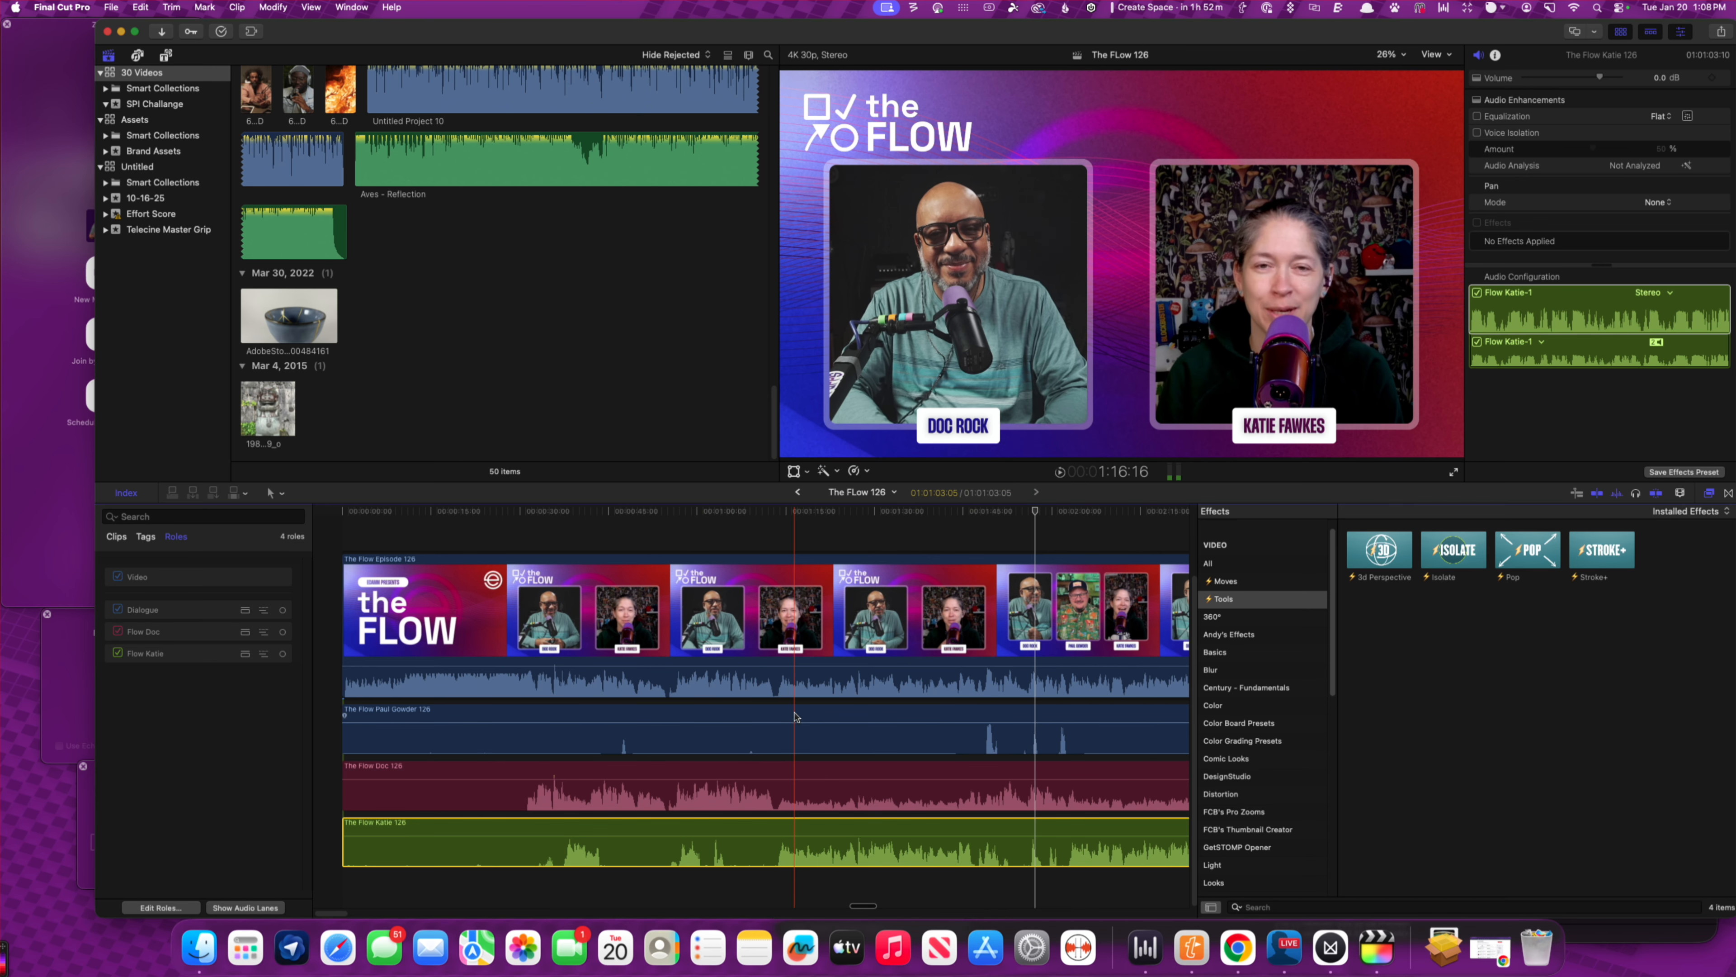
right_click(798, 725)
mouse_move(930, 638)
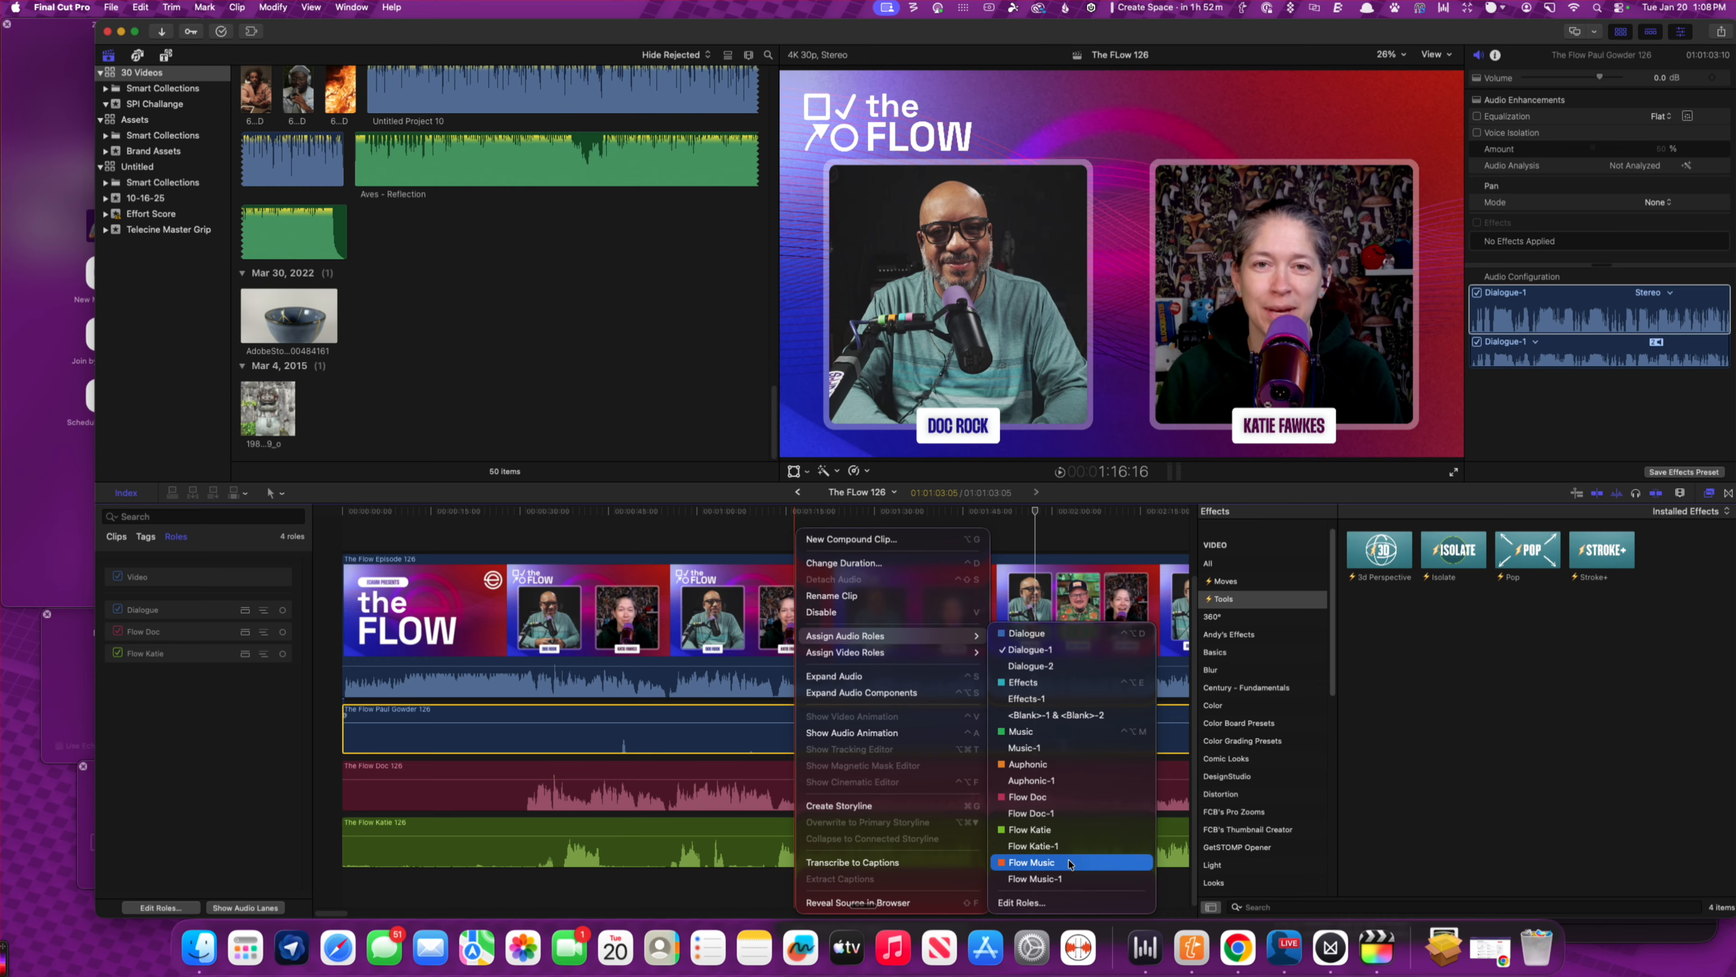
click(1060, 901)
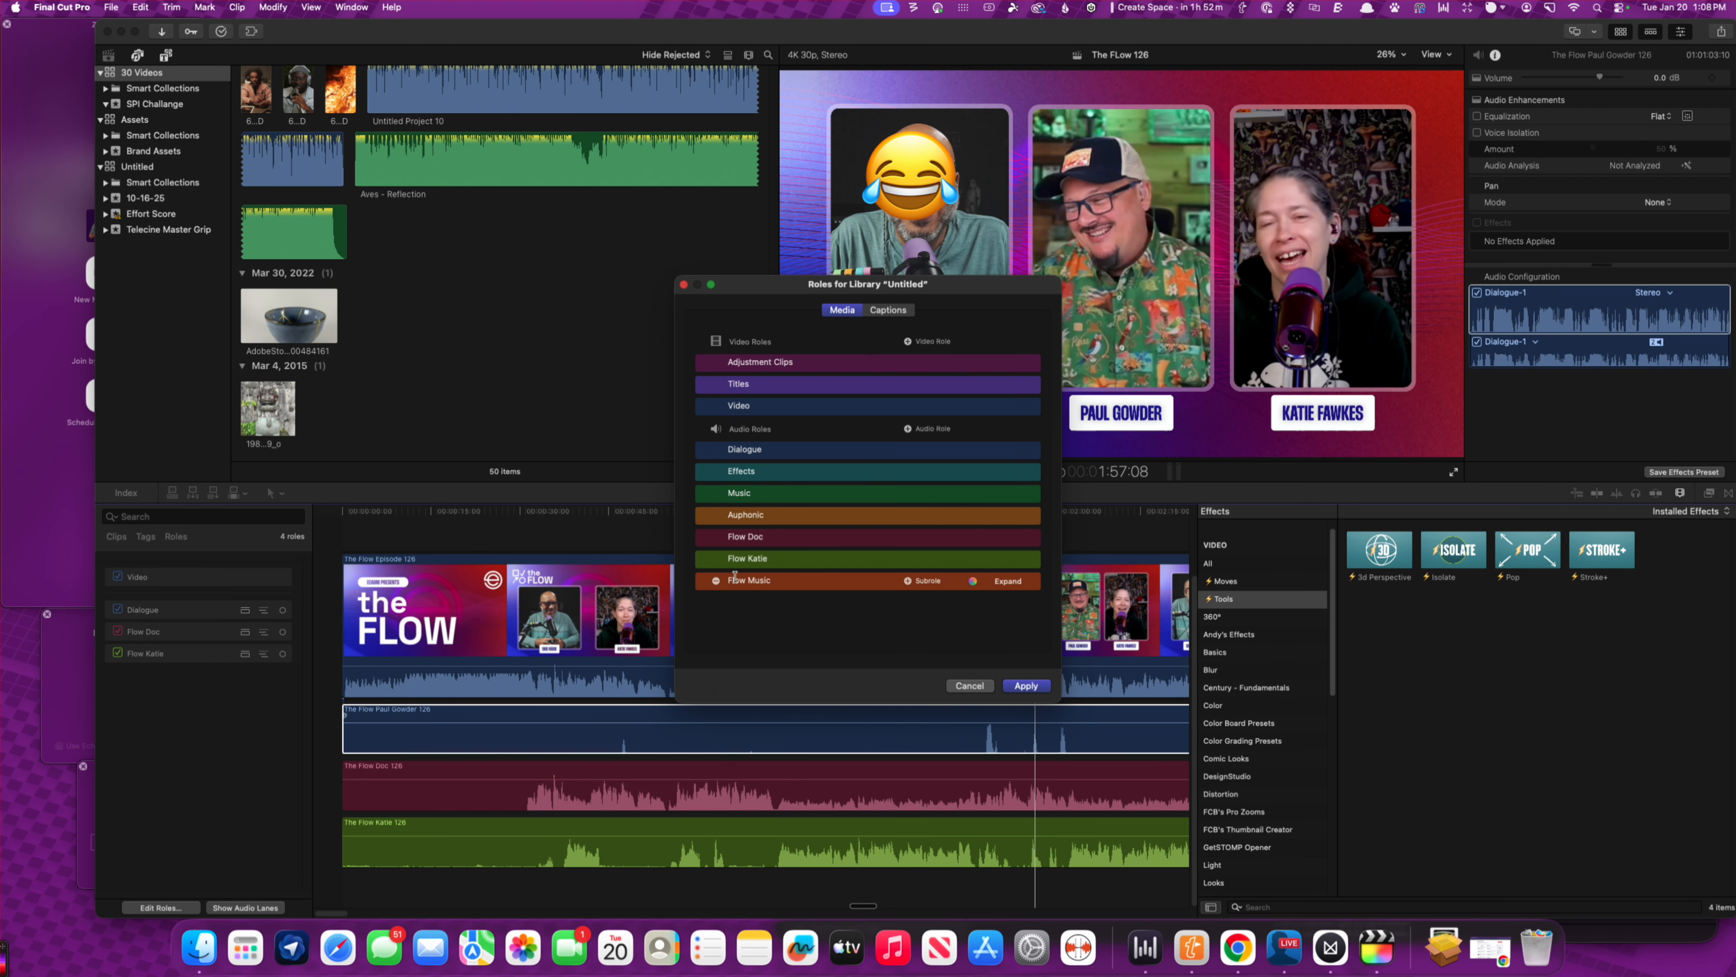
click(909, 429)
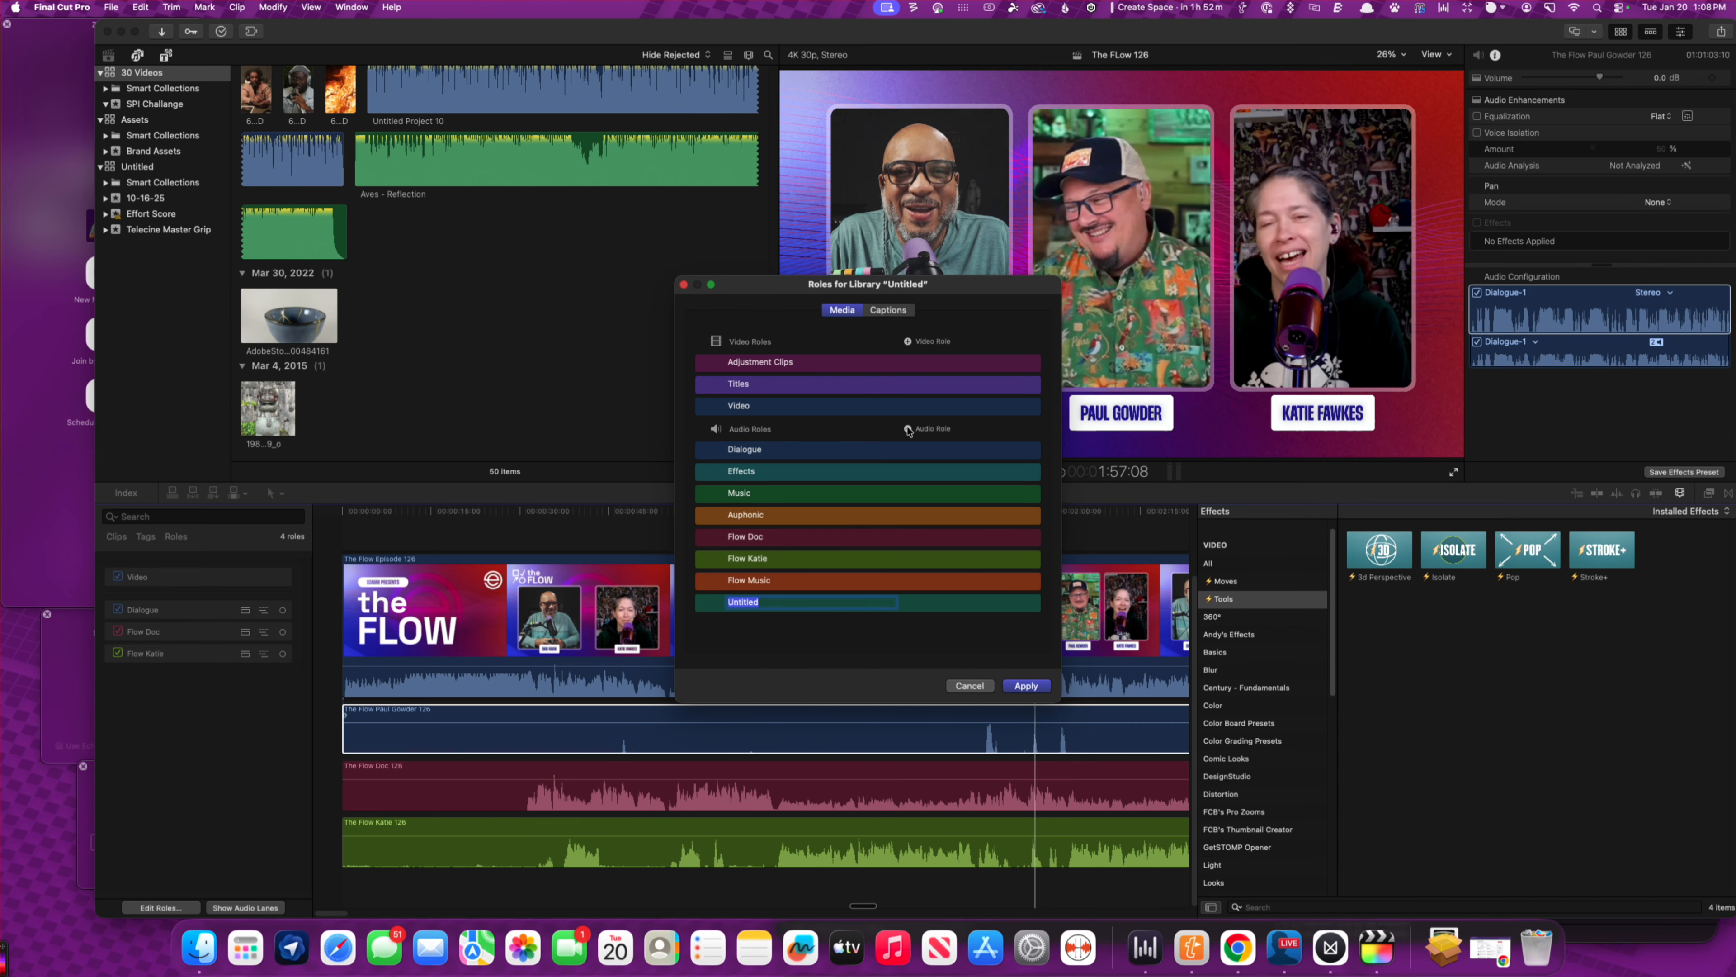
text(G)
click(923, 602)
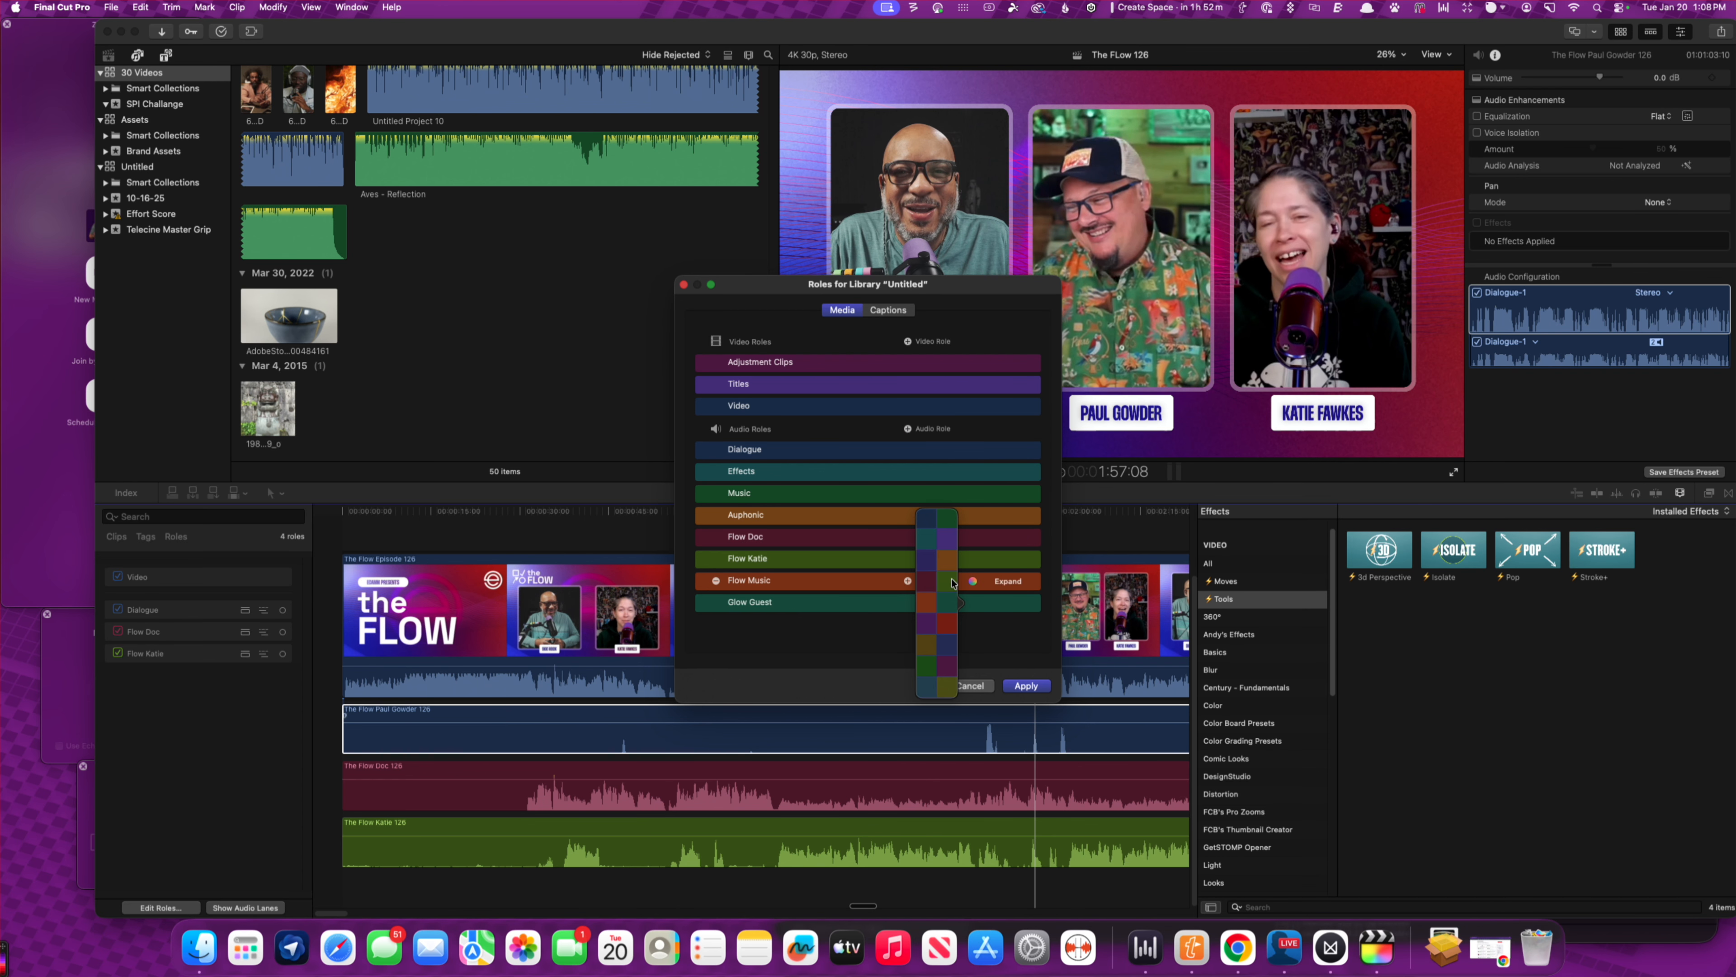
click(926, 581)
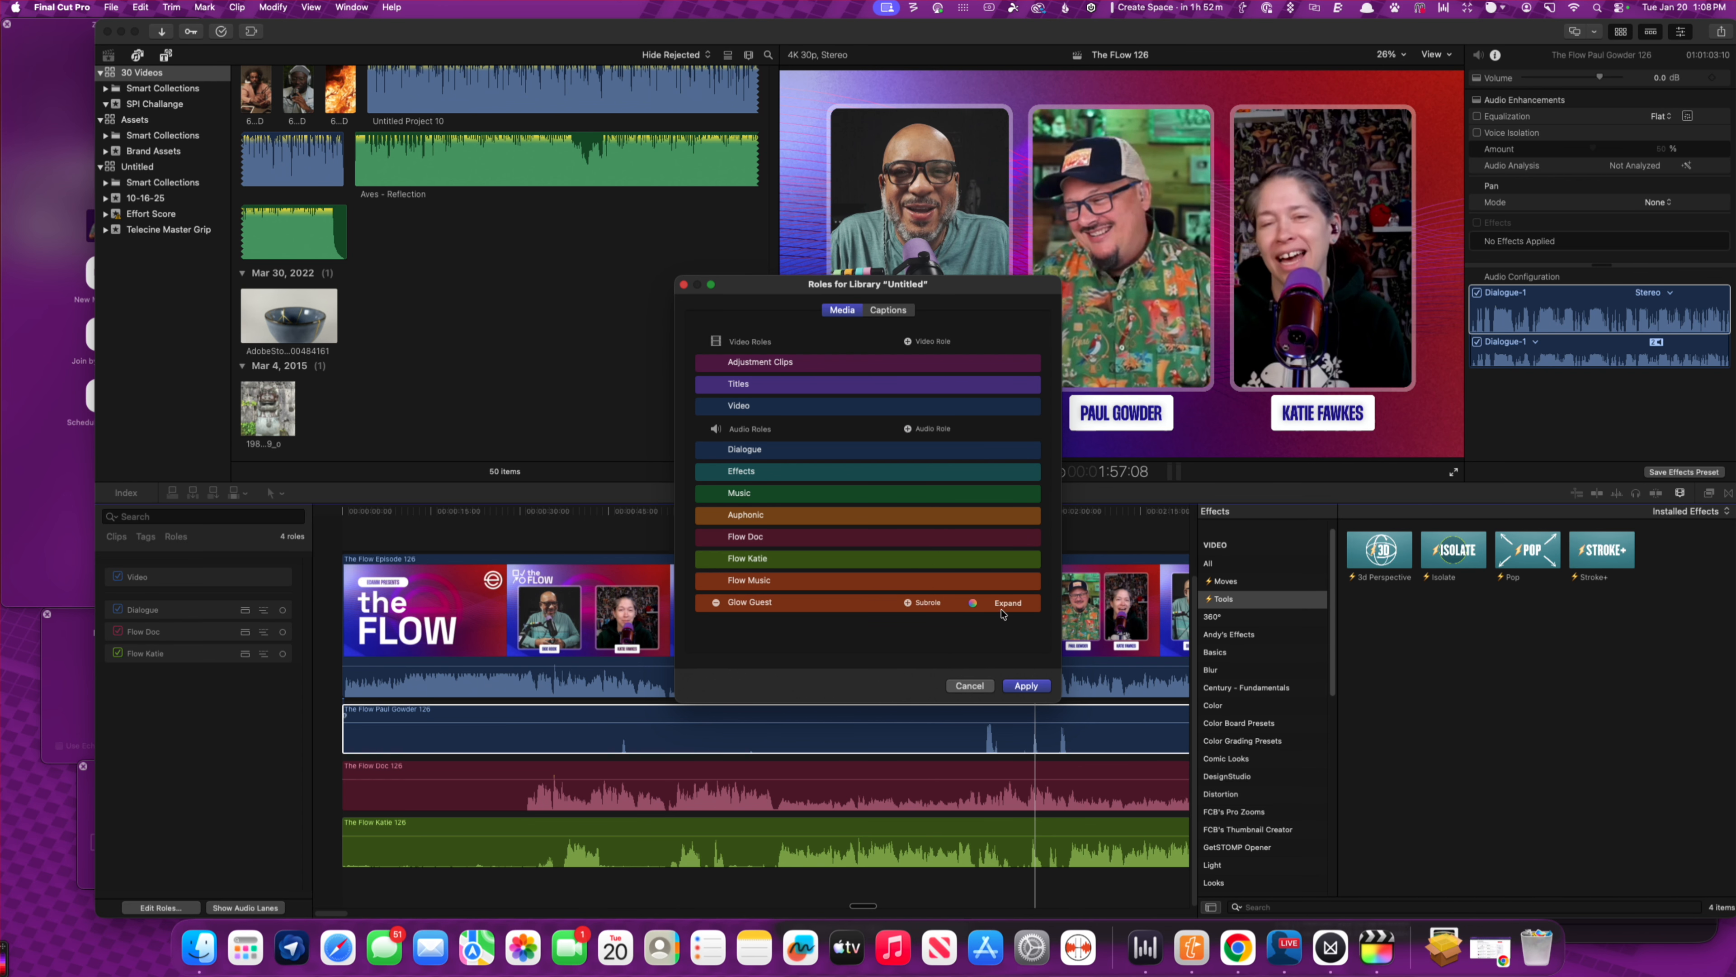
click(1025, 687)
- Assign the Glow Guest role to the guest's audio clip and hide the effects browser to widen the timeline
right_click(696, 742)
click(695, 742)
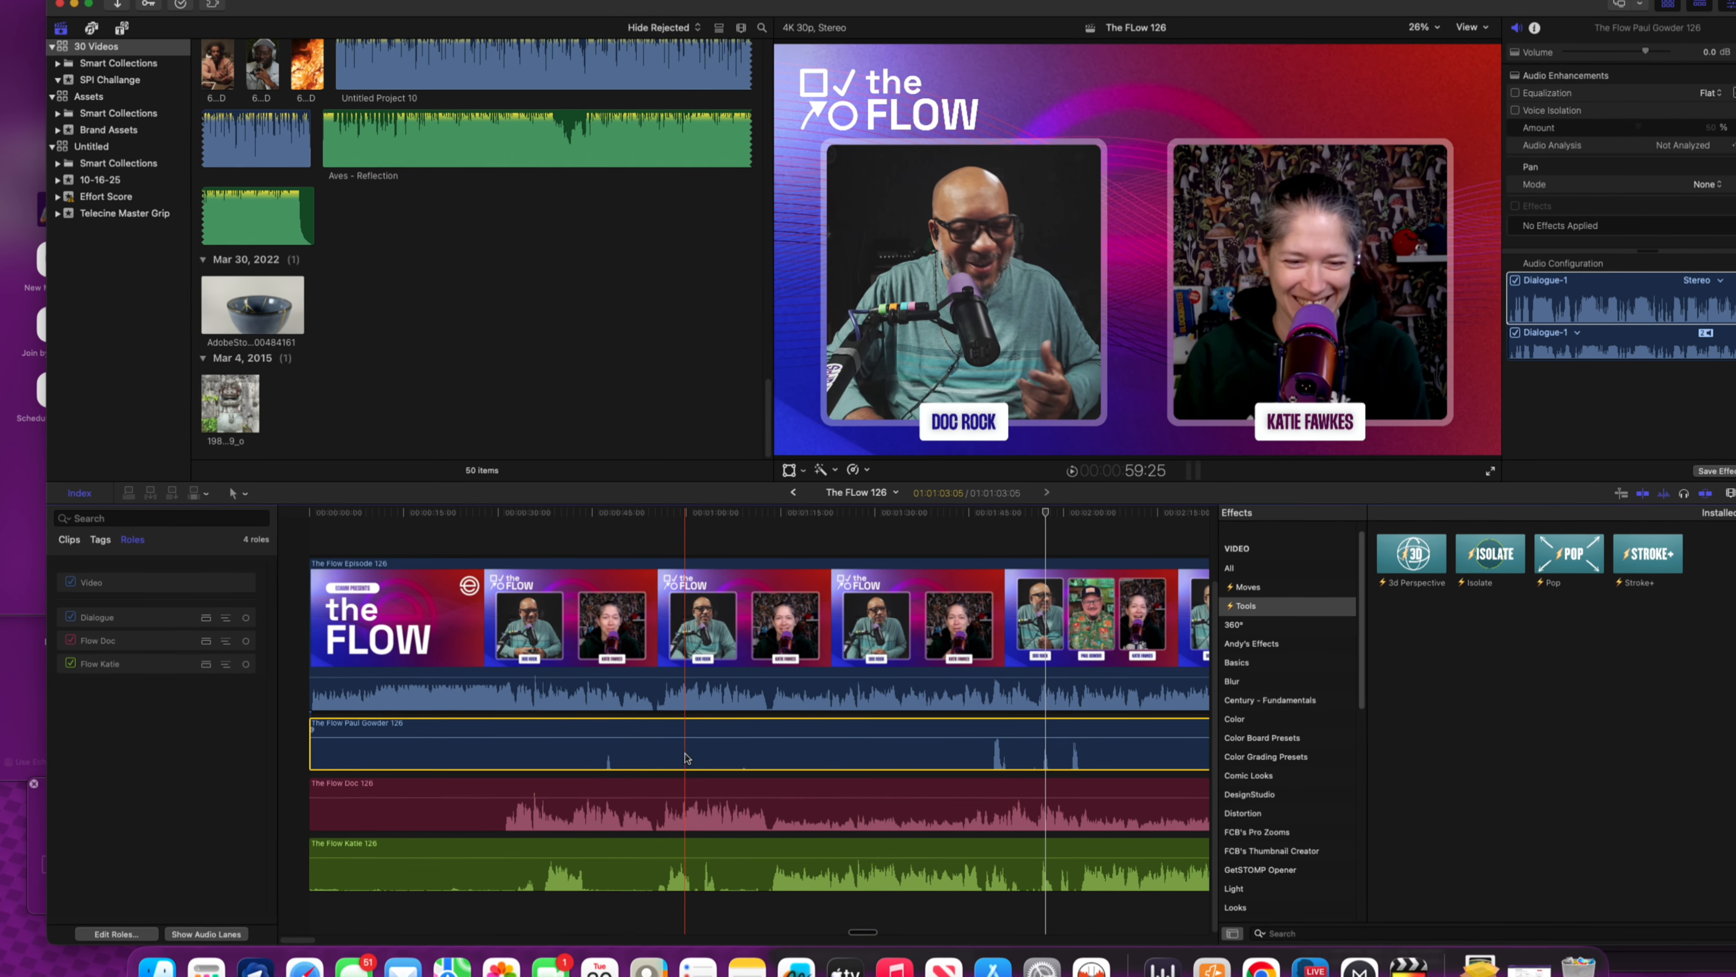
right_click(686, 757)
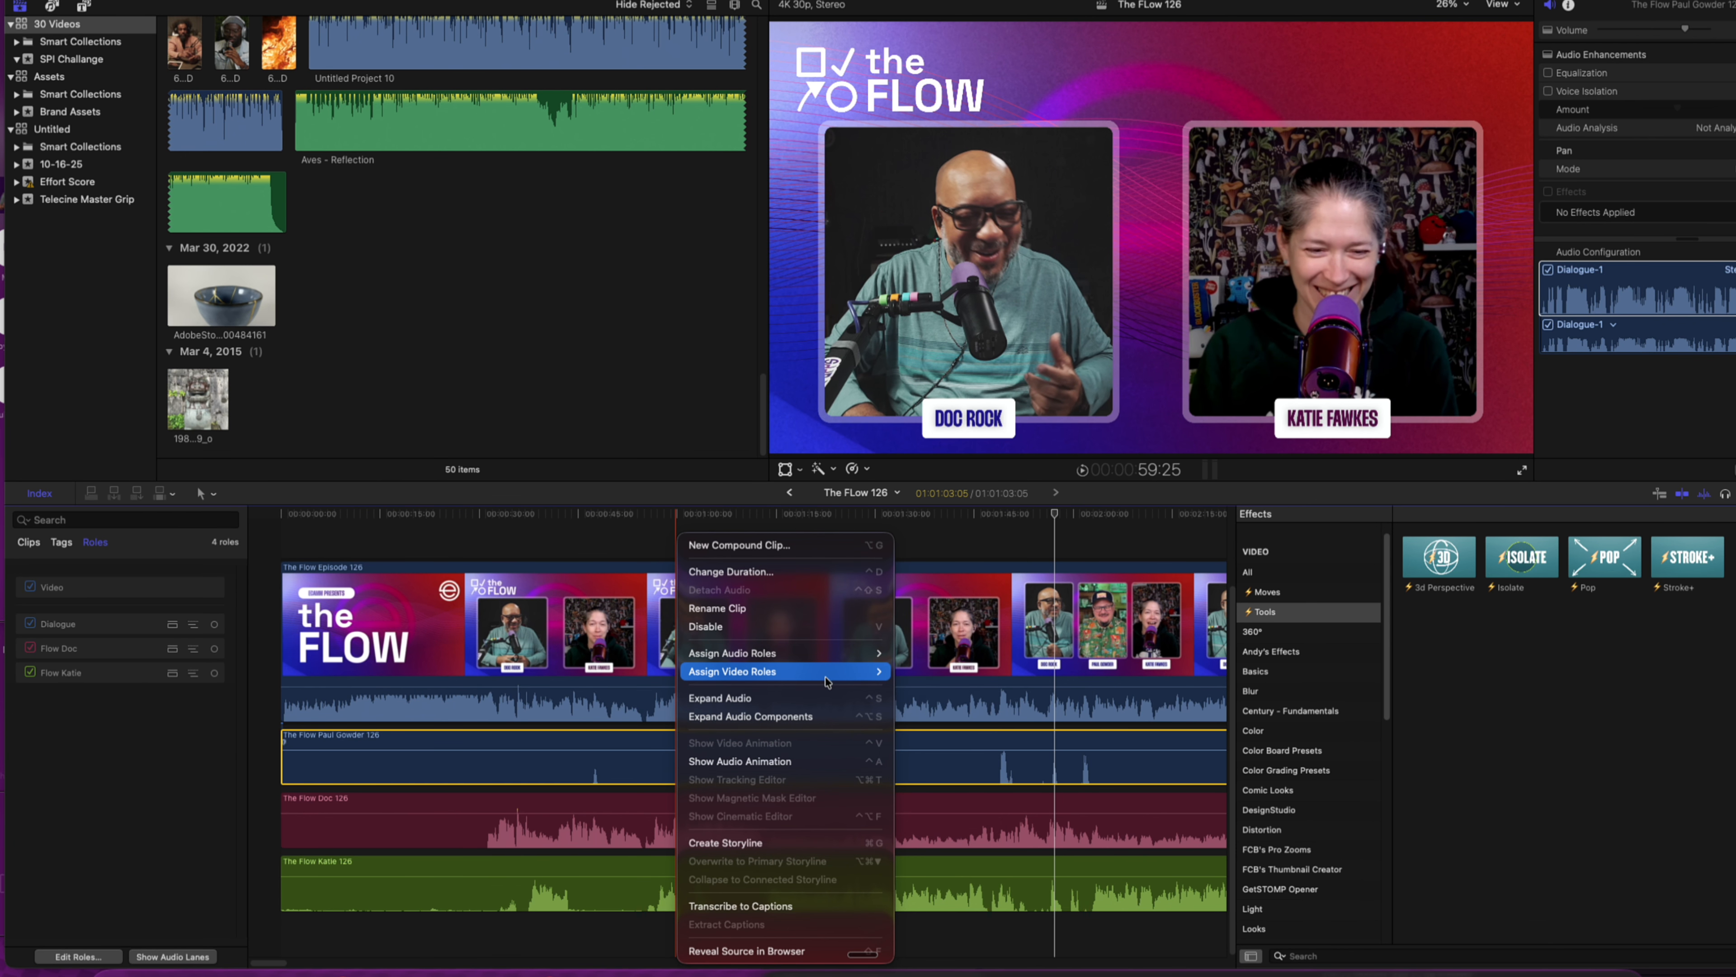
mouse_move(827, 680)
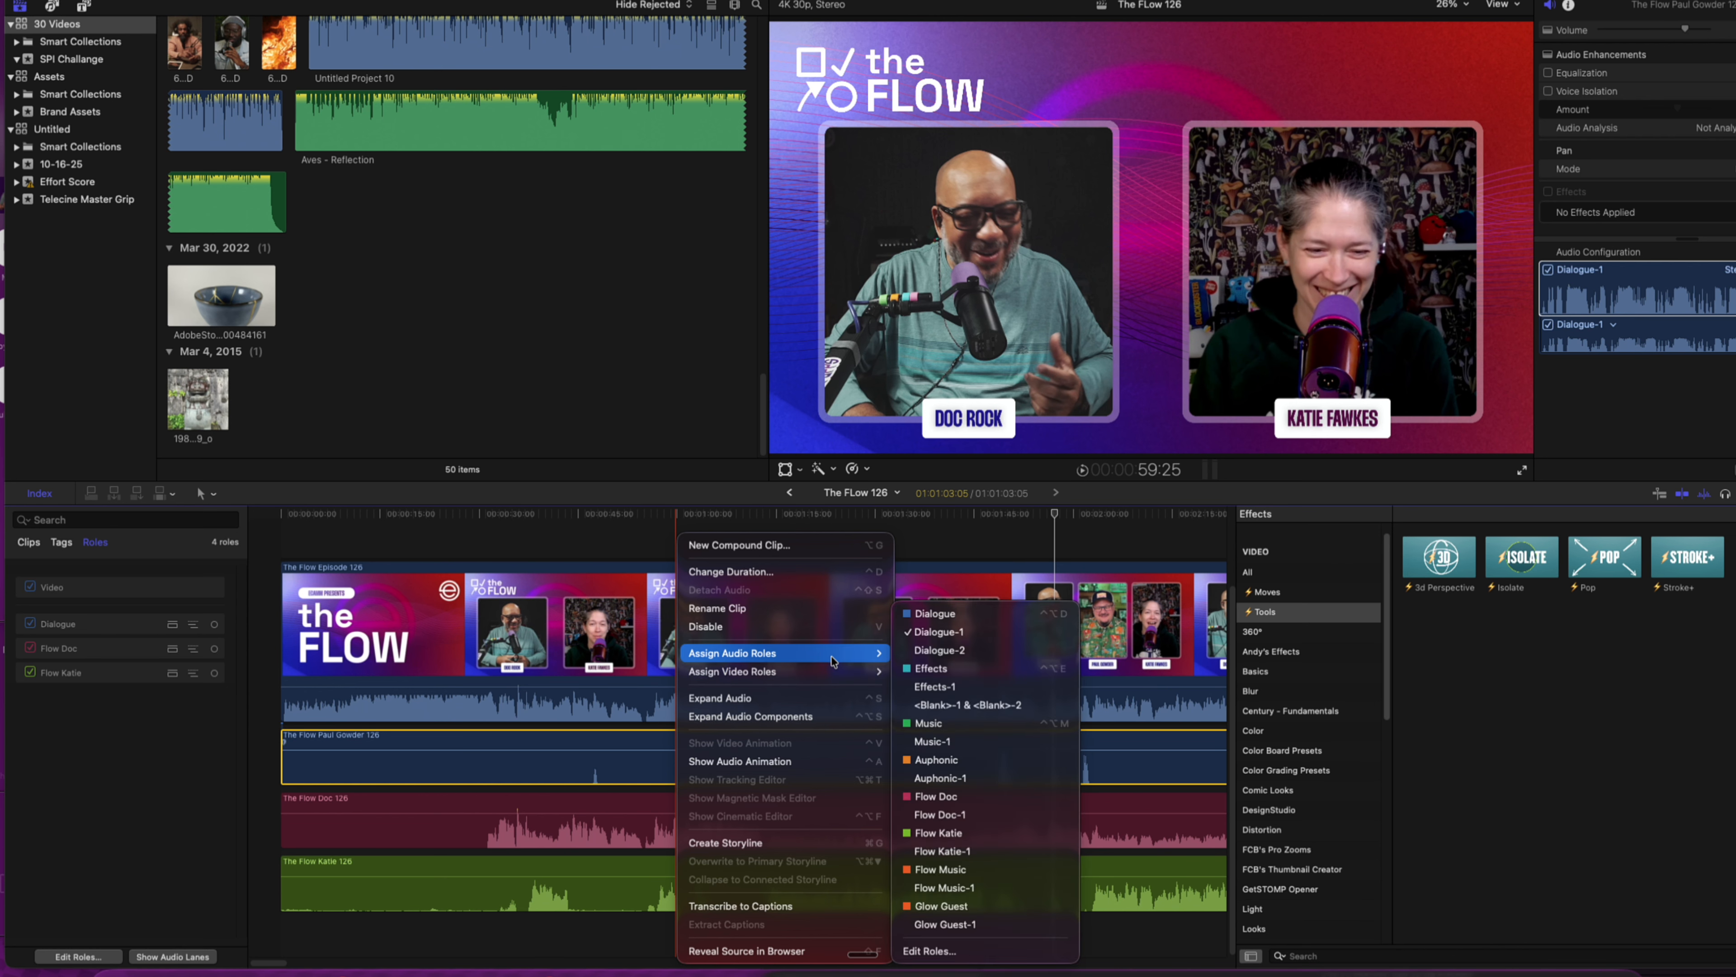
click(997, 909)
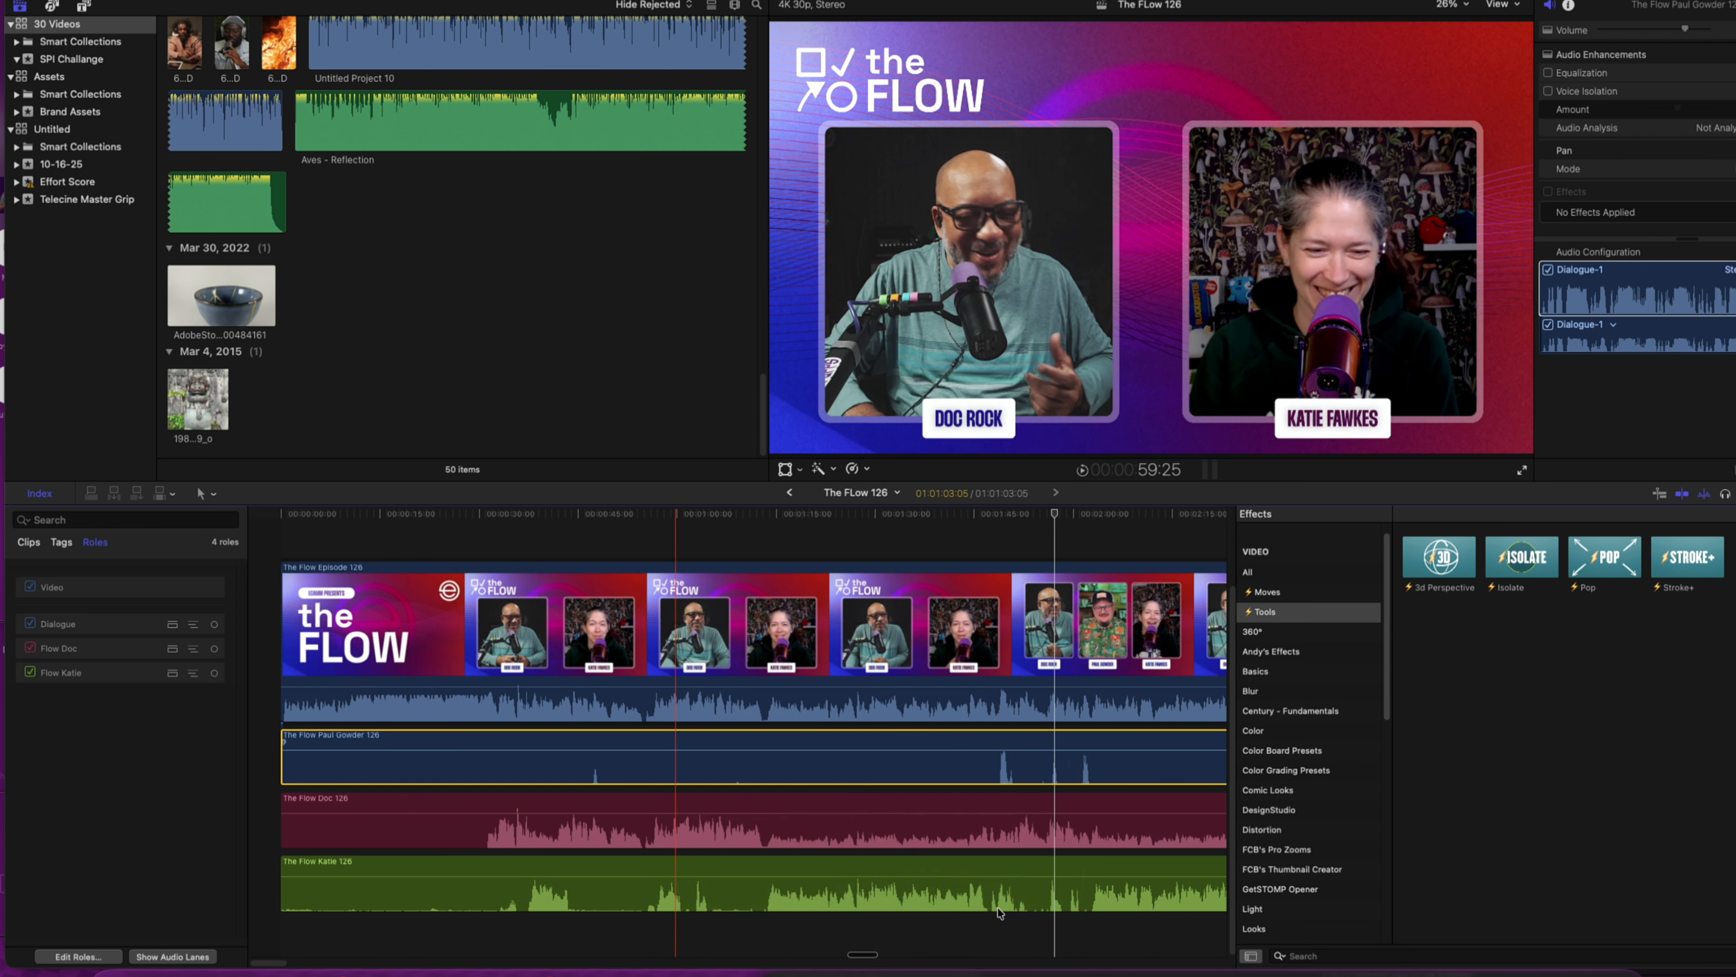
click(1021, 541)
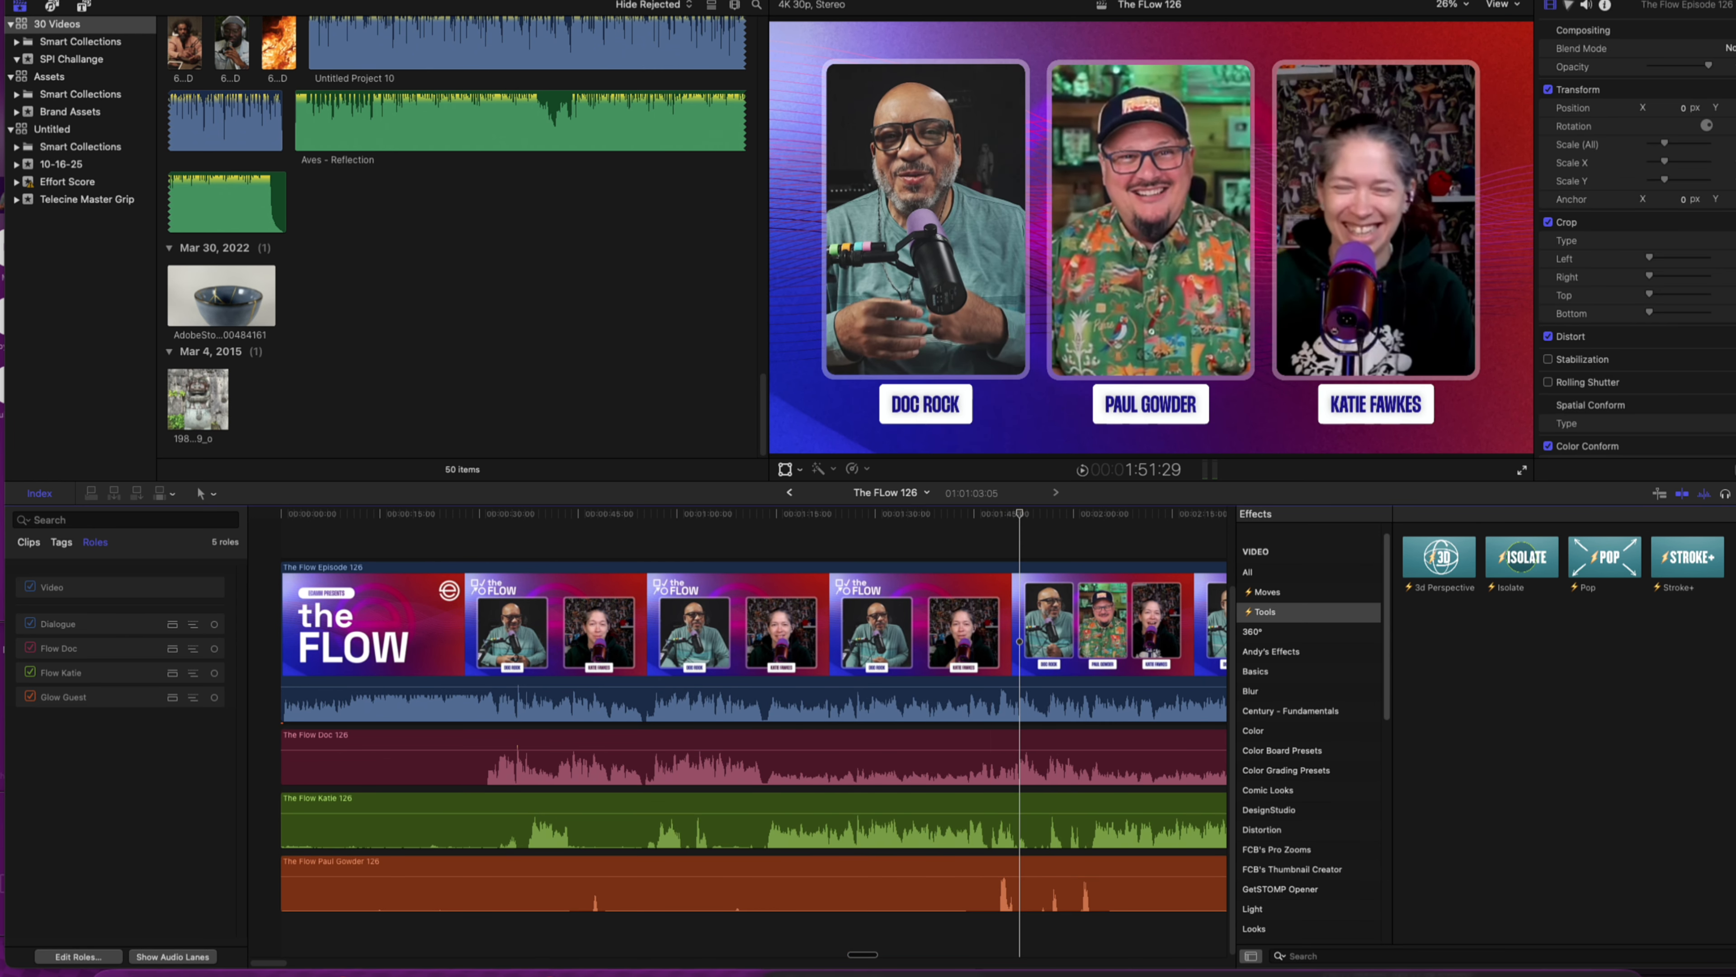
key(super+5)
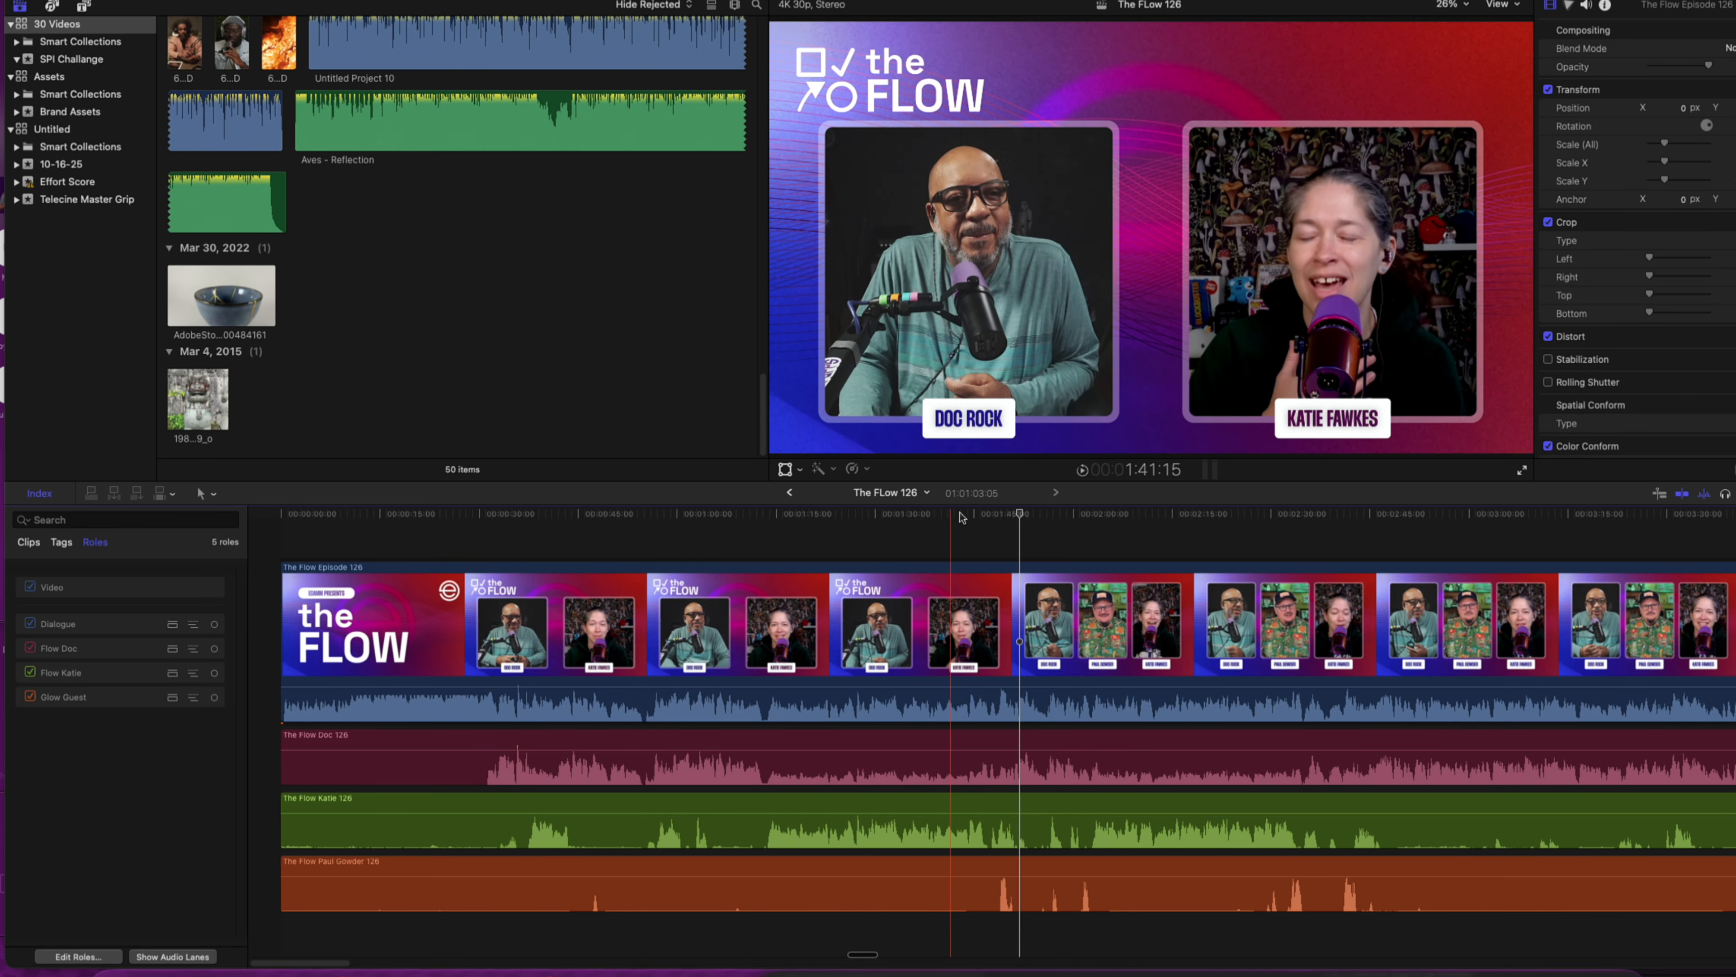
- Scrub and play the episode from the start, then jump the playhead to the project's end
click(646, 557)
drag(645, 557, 482, 620)
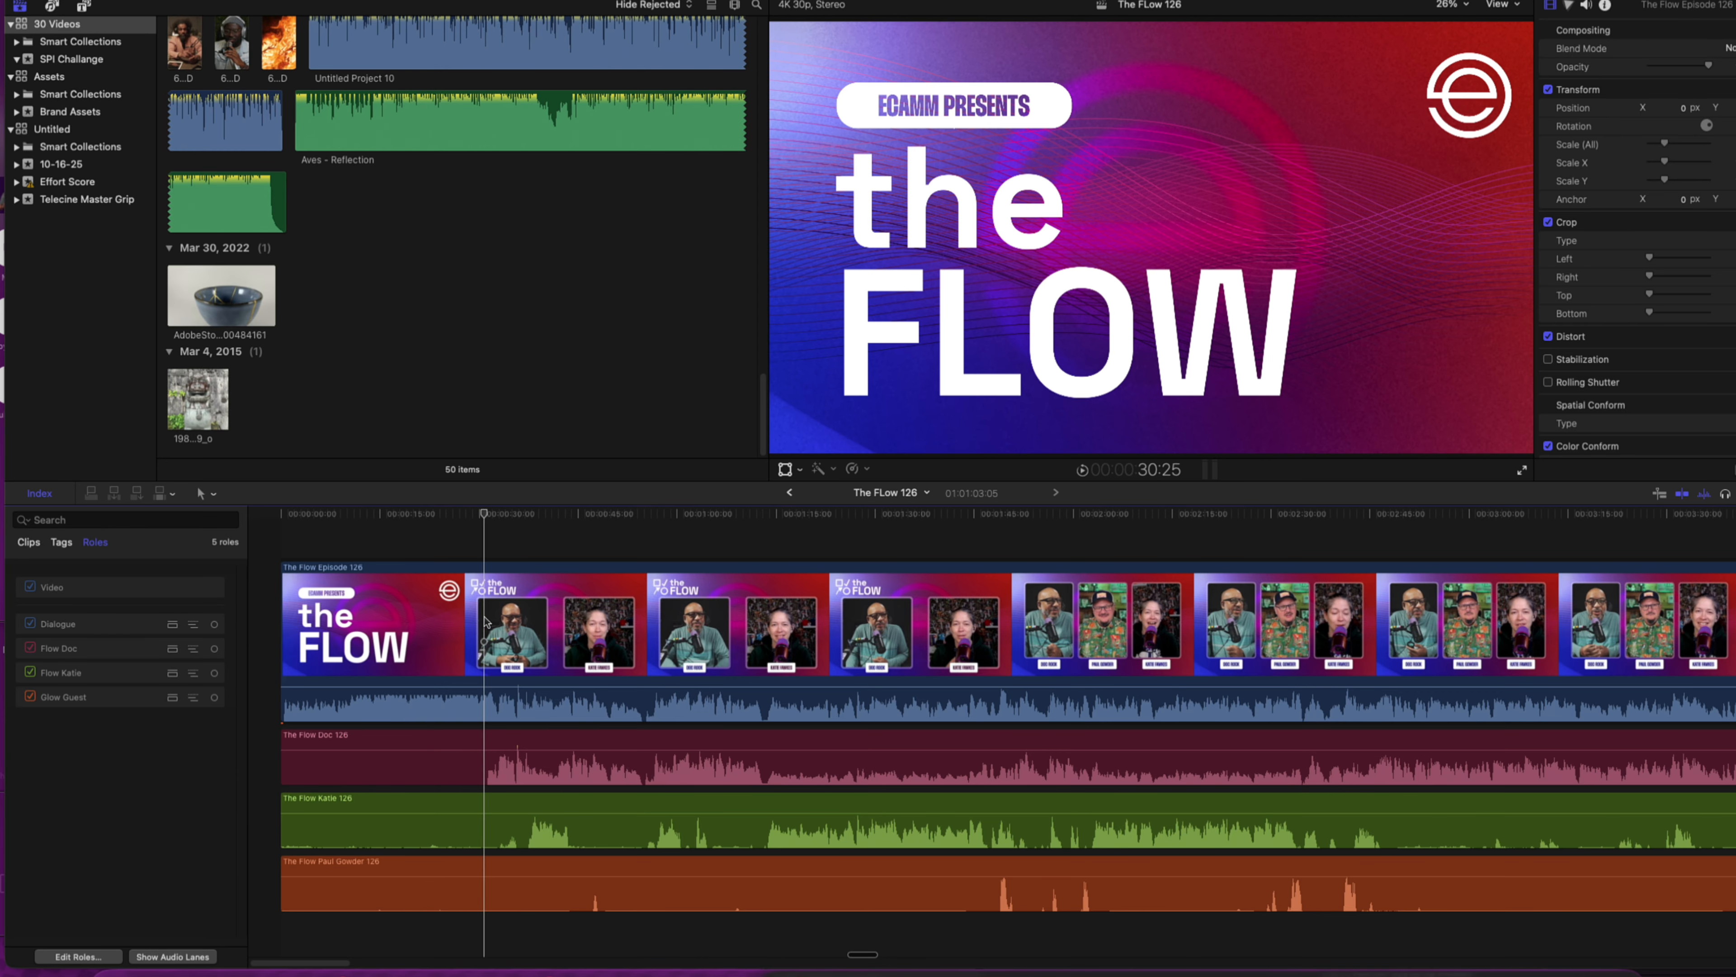
key(space)
drag(491, 514, 267, 539)
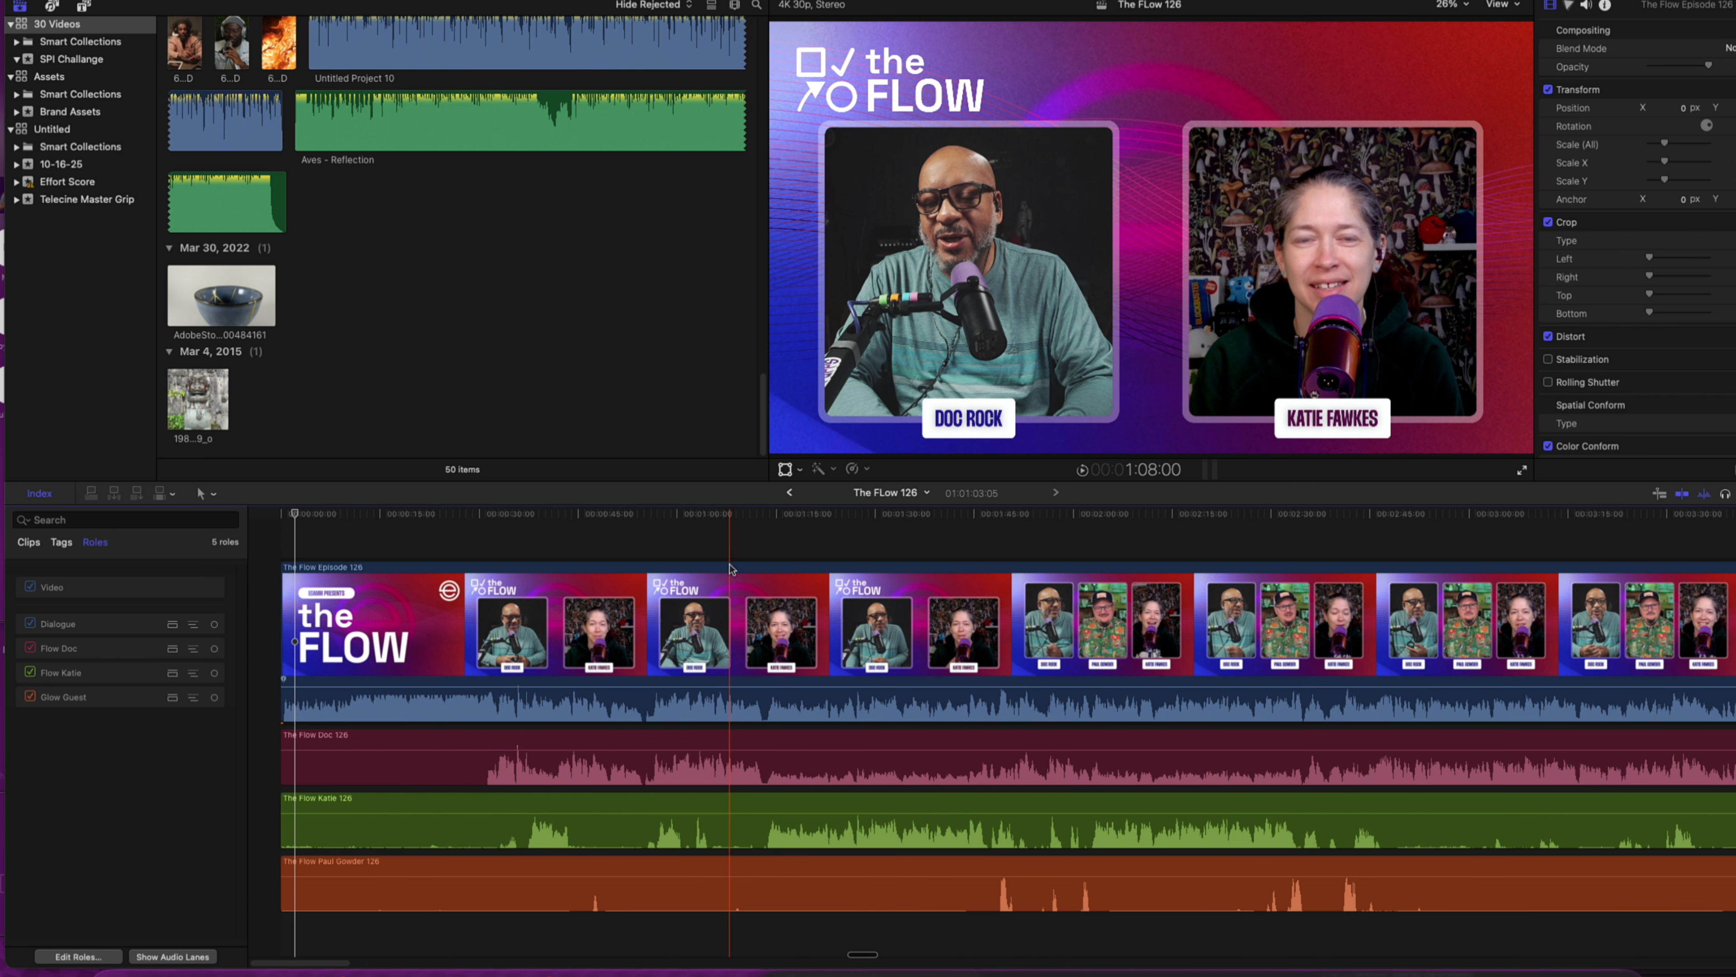
key(End)
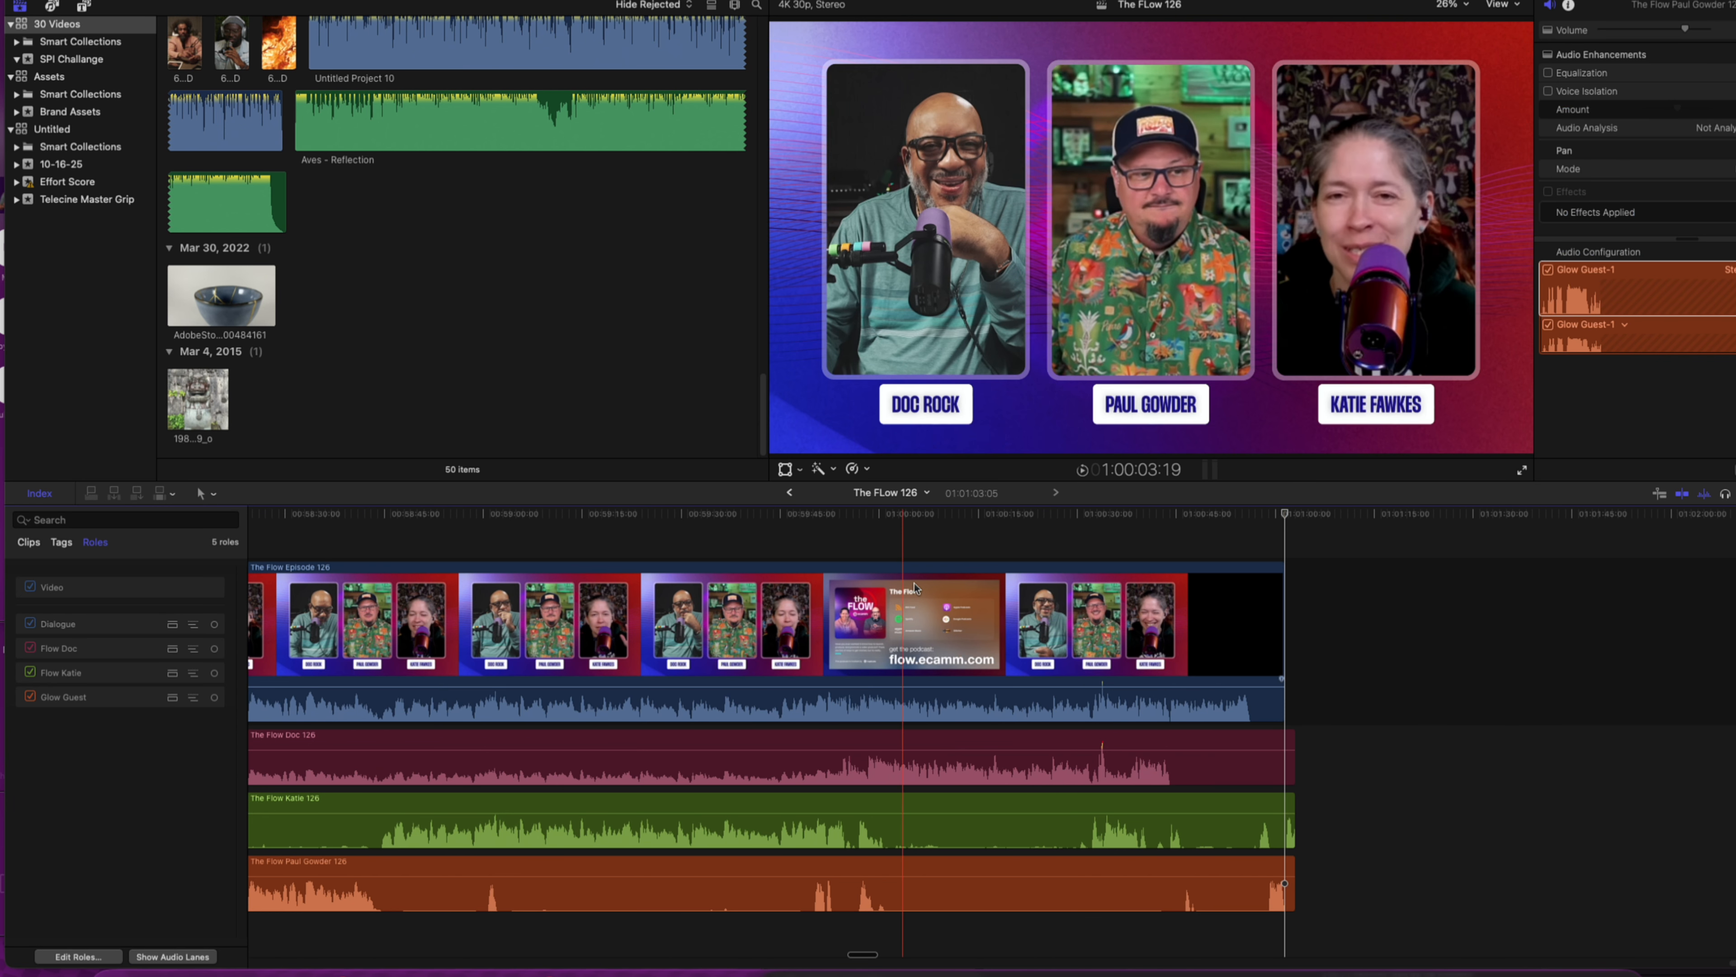
- Shorten the ends of the Flow Katie and Paul Gowder audio clips near the last shot
click(1165, 577)
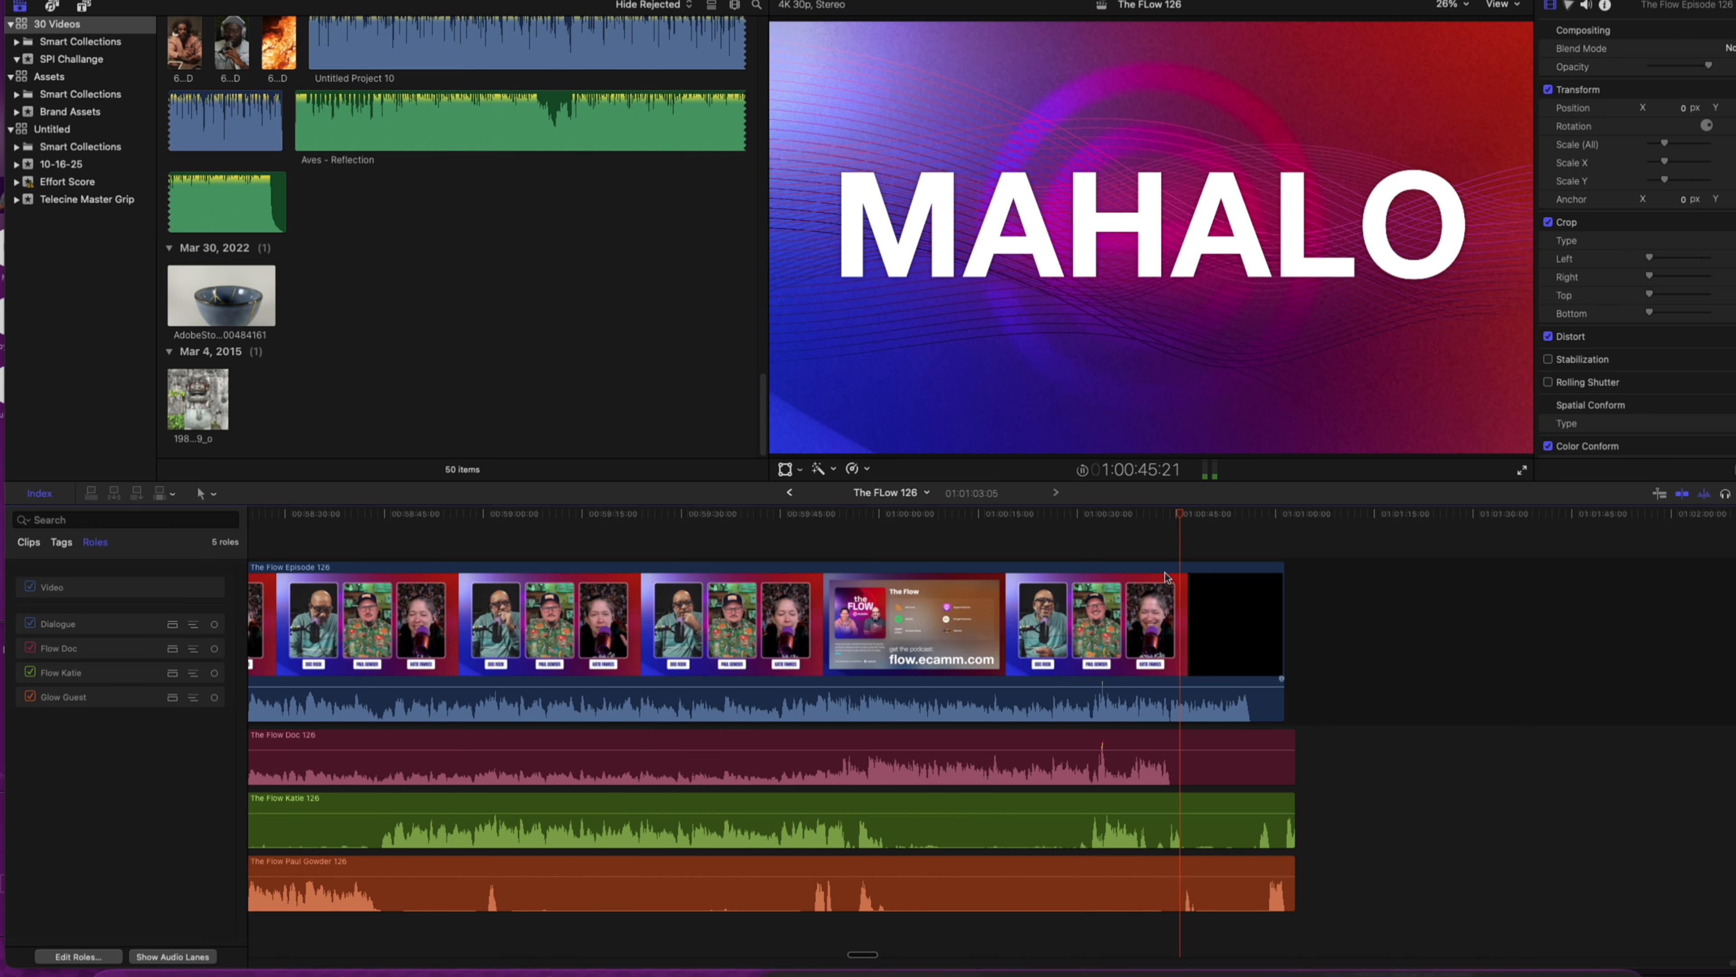
key(space)
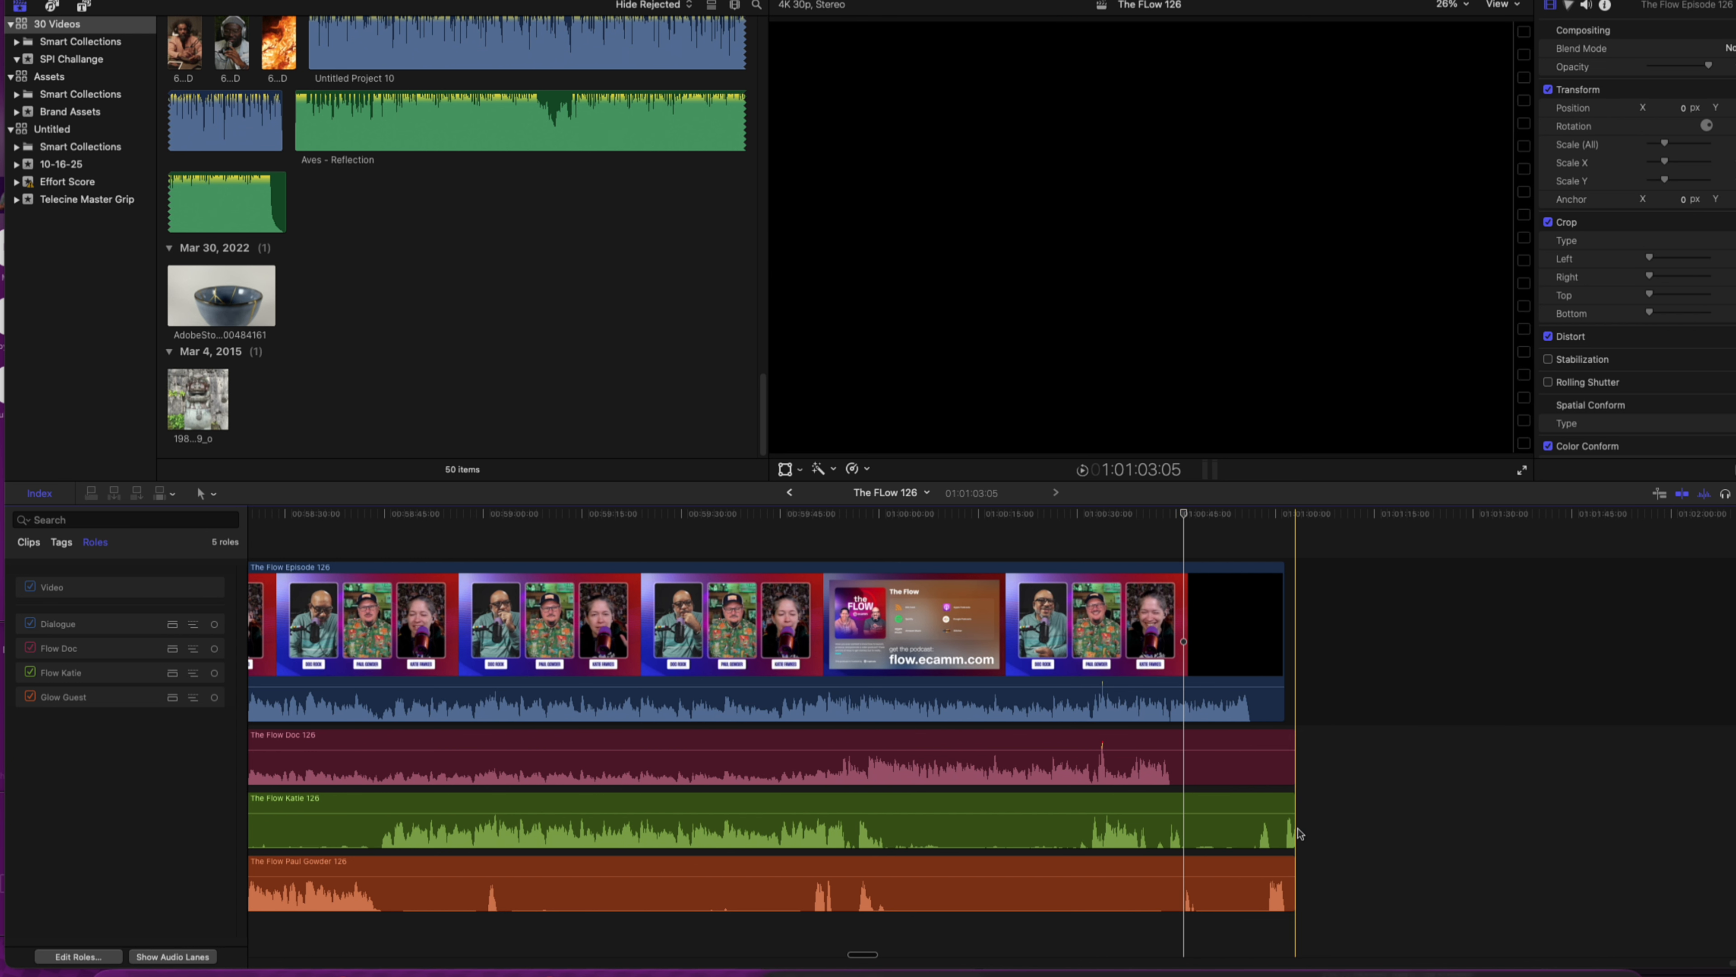
drag(1293, 835, 1154, 834)
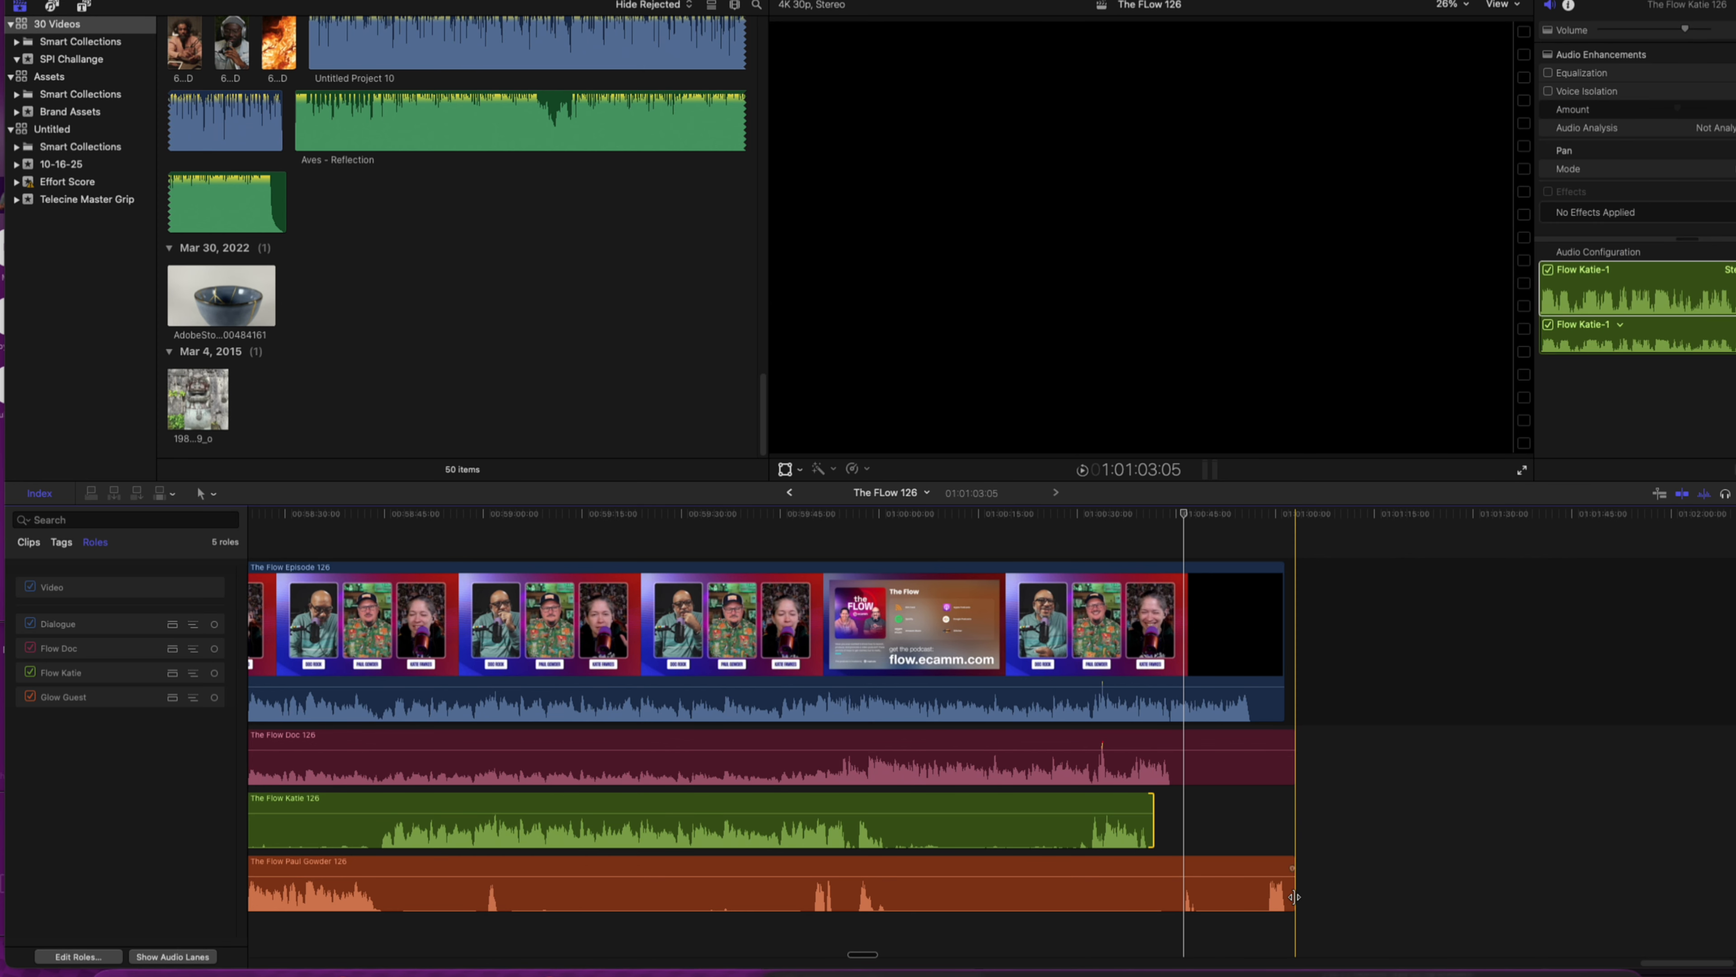
drag(1294, 907, 1155, 907)
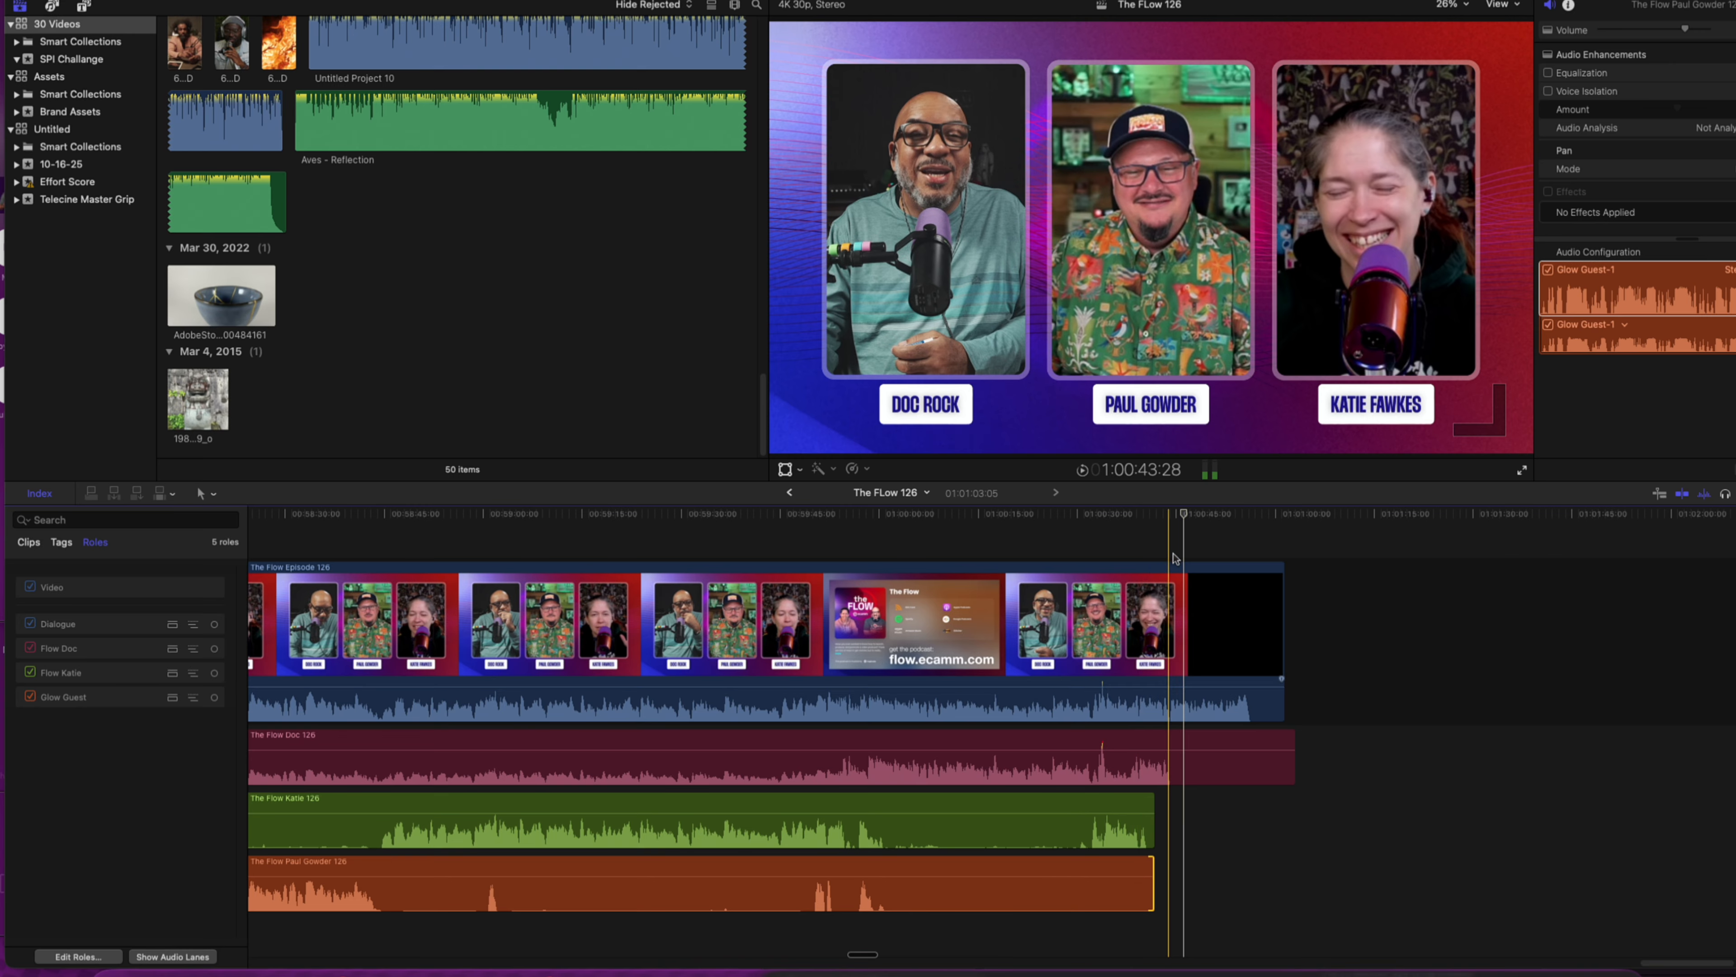
- Trim the episode video and Flow Doc clip to end just past the MAHALO title, then fit the project
click(1185, 517)
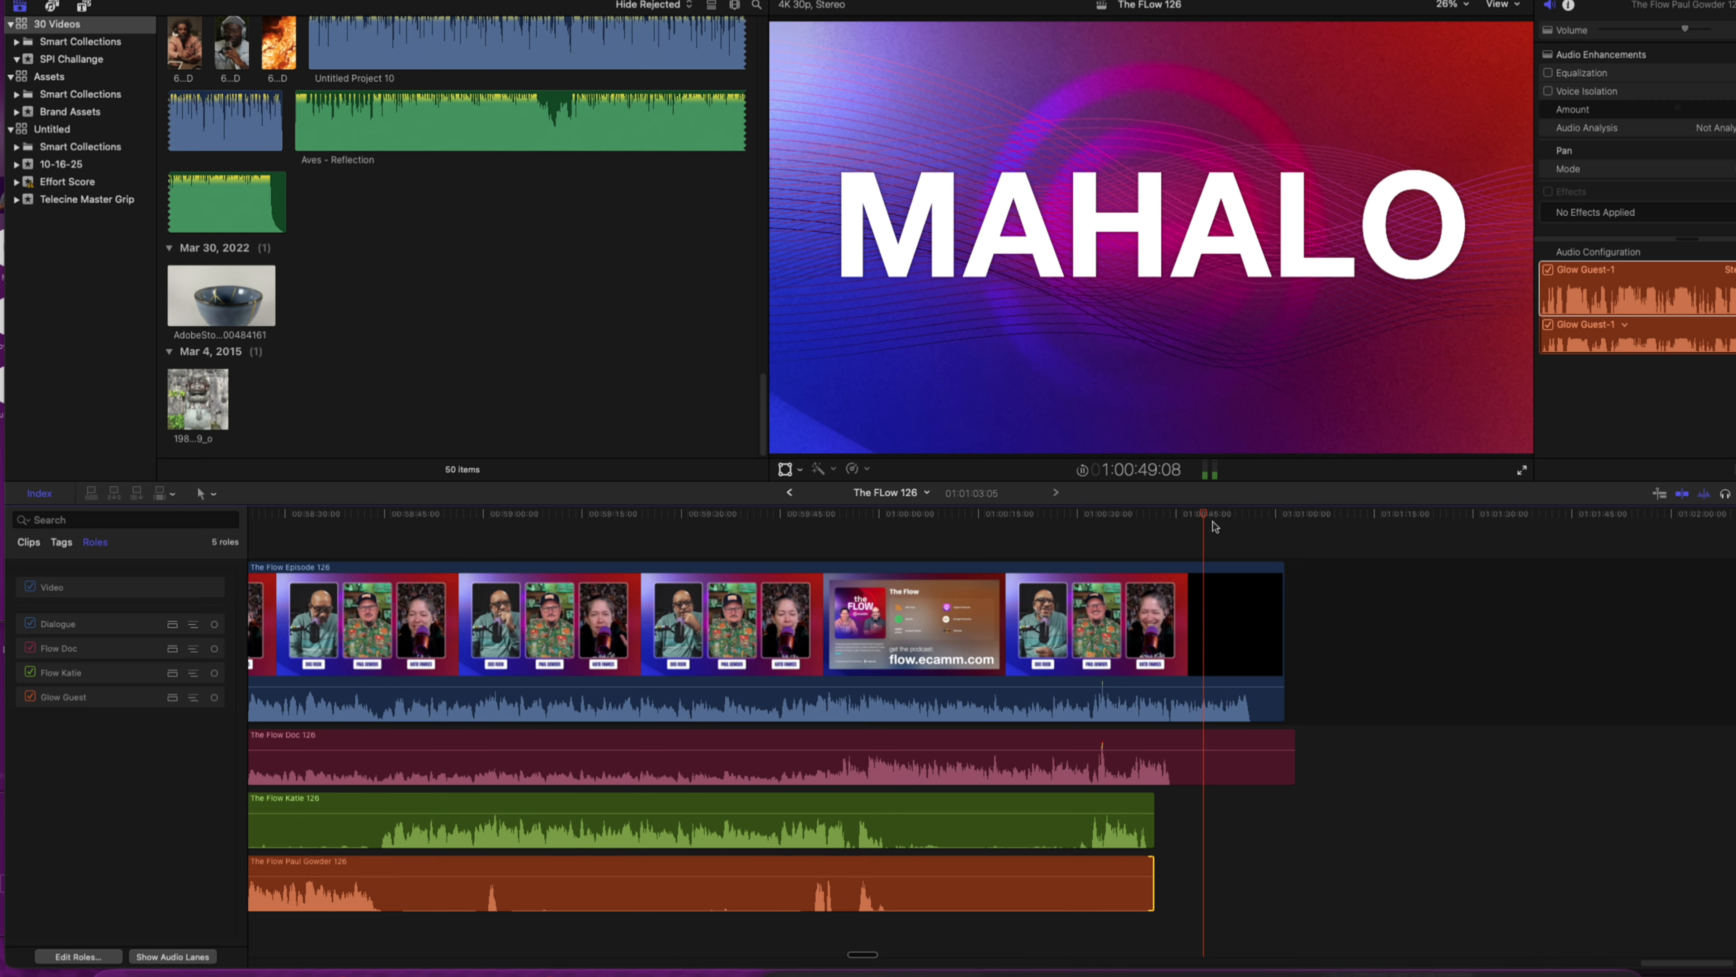
click(1226, 524)
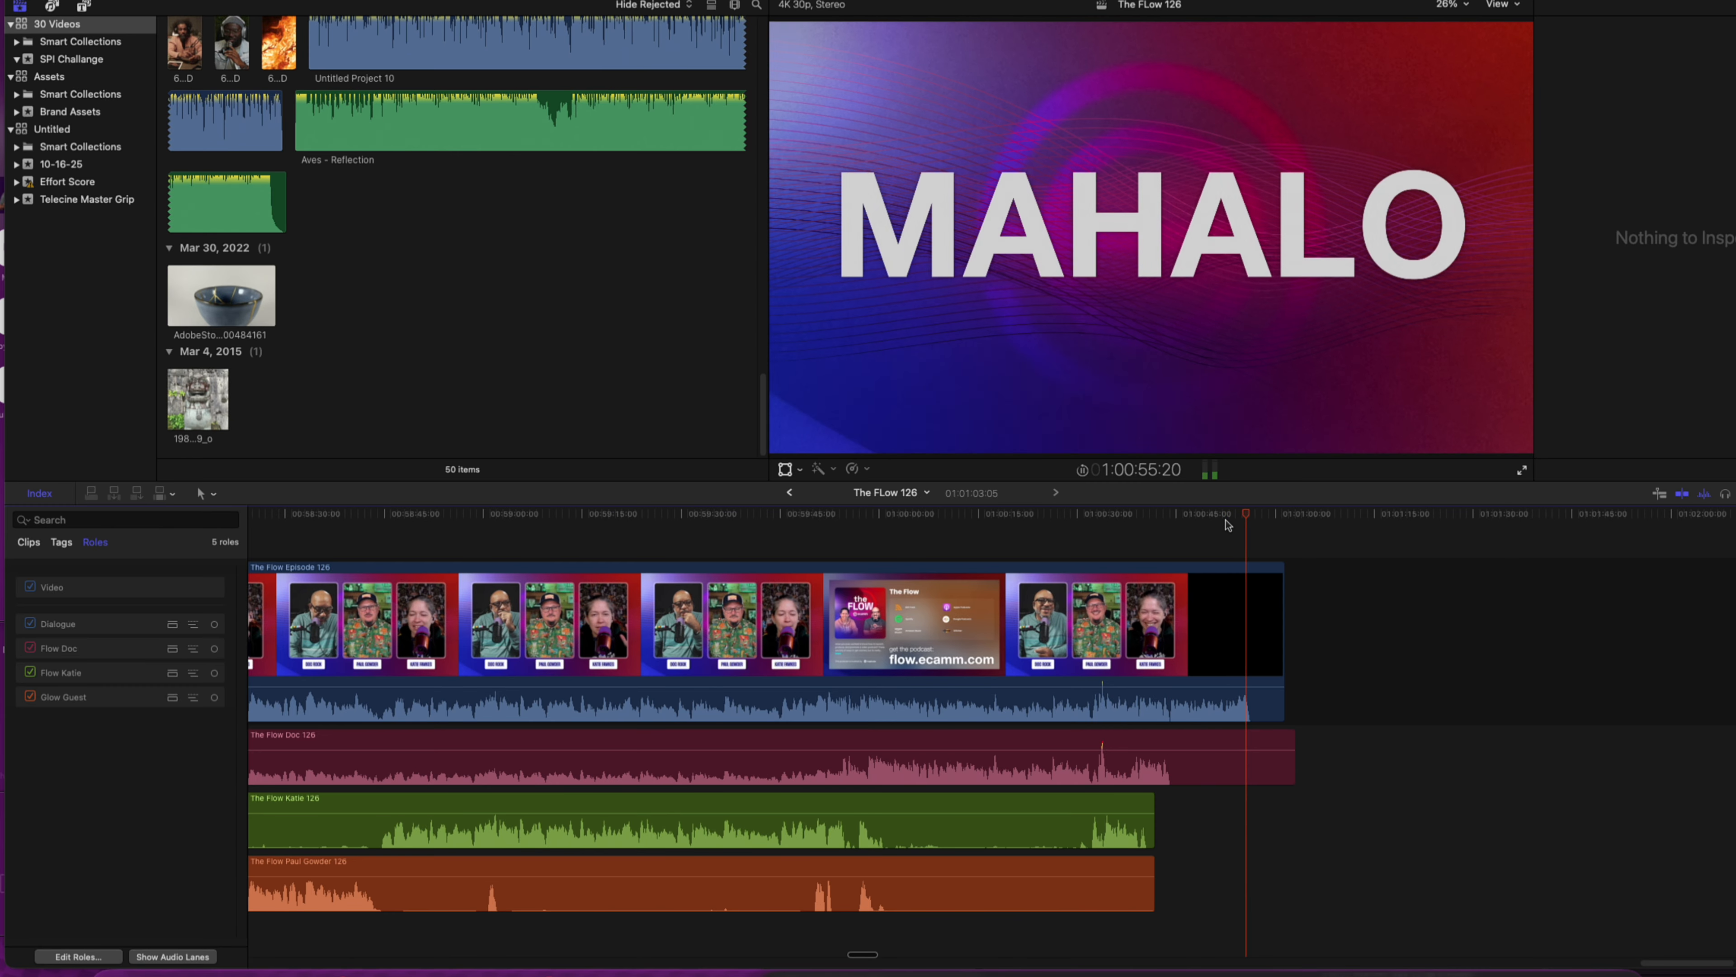
key(space)
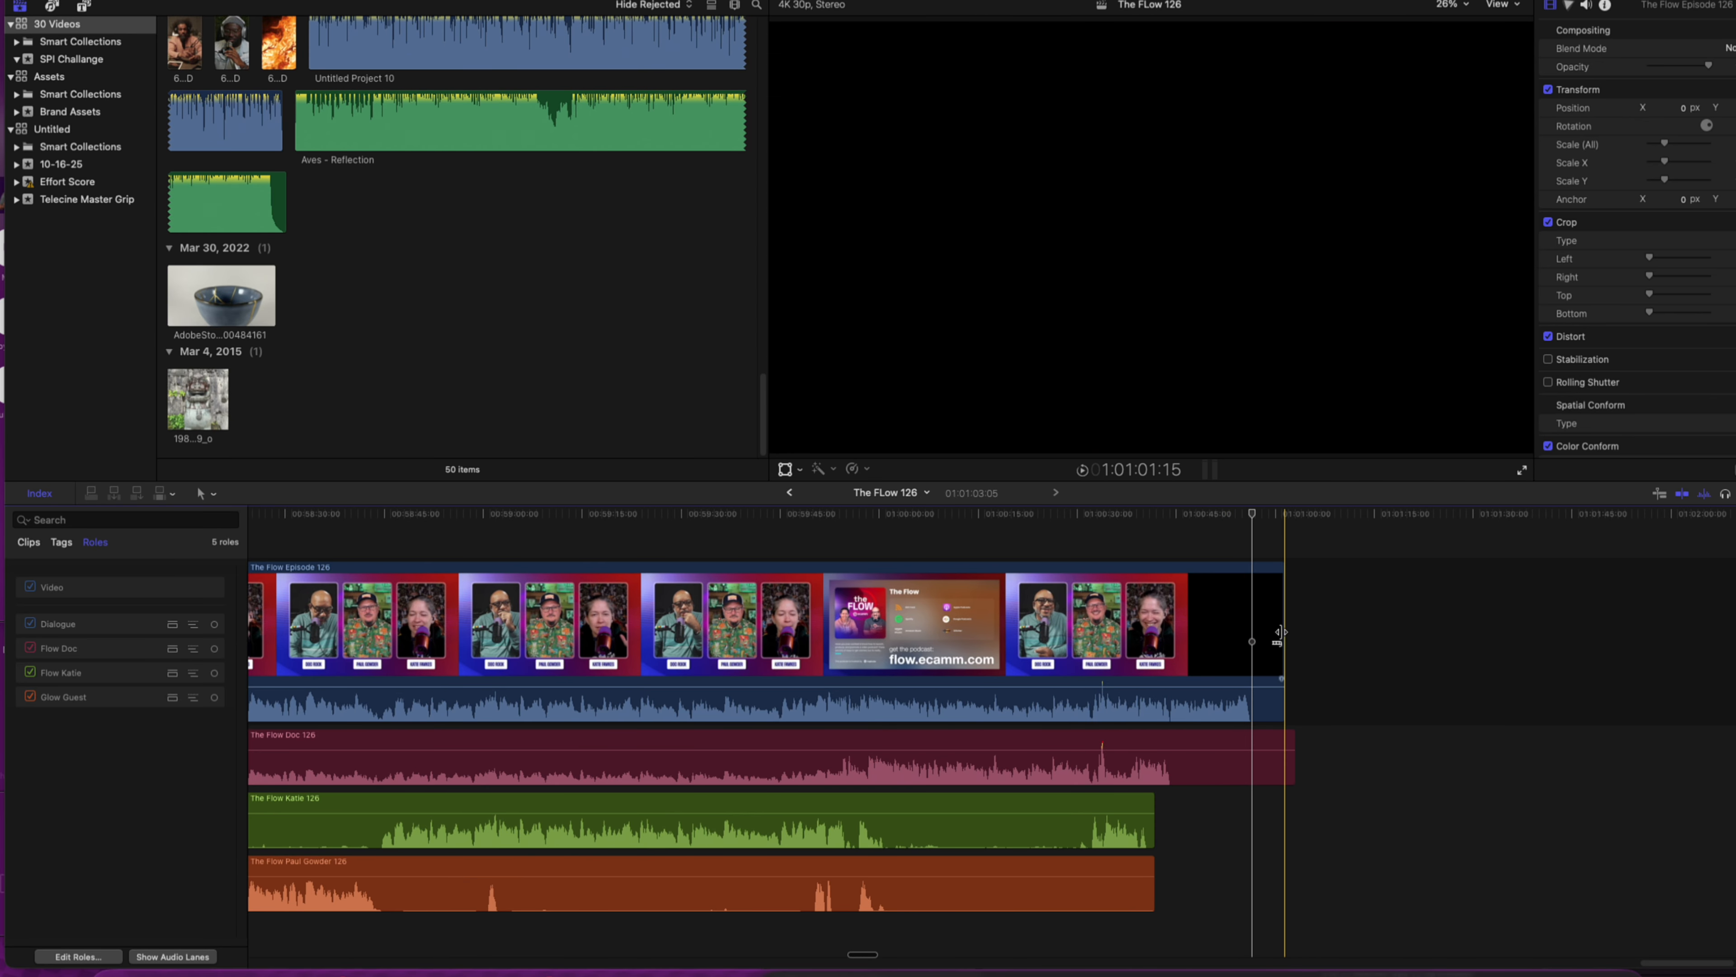
key(alt+bracketright)
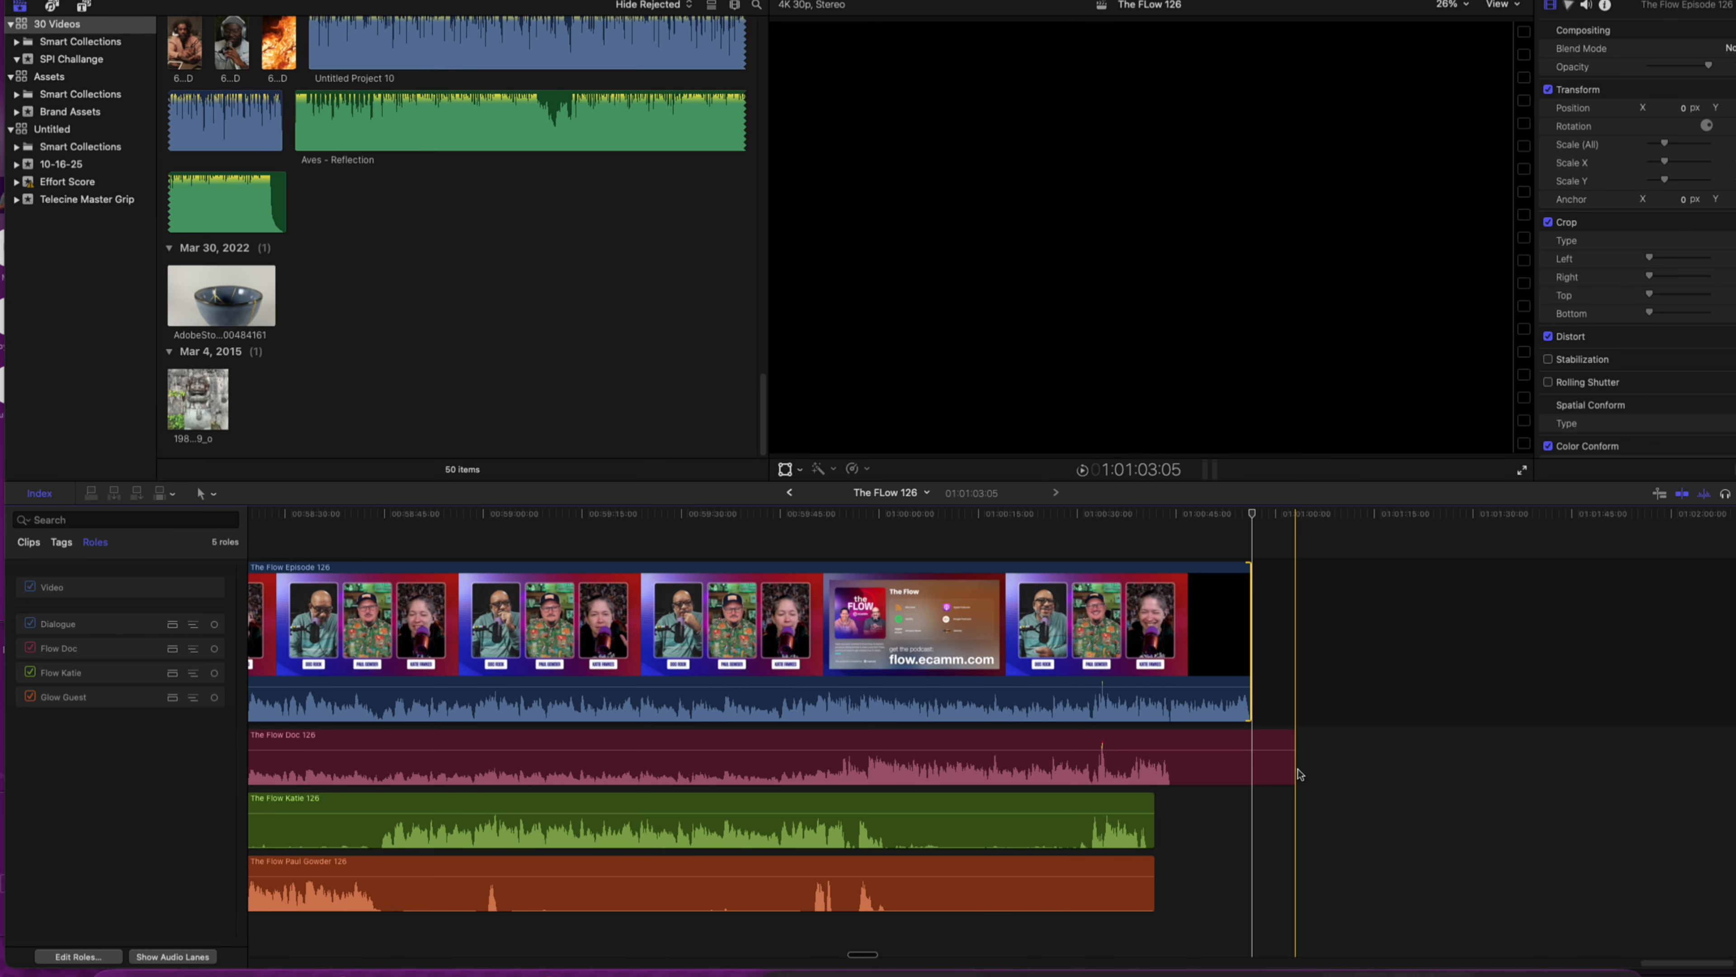
drag(1296, 772, 1246, 772)
click(1114, 540)
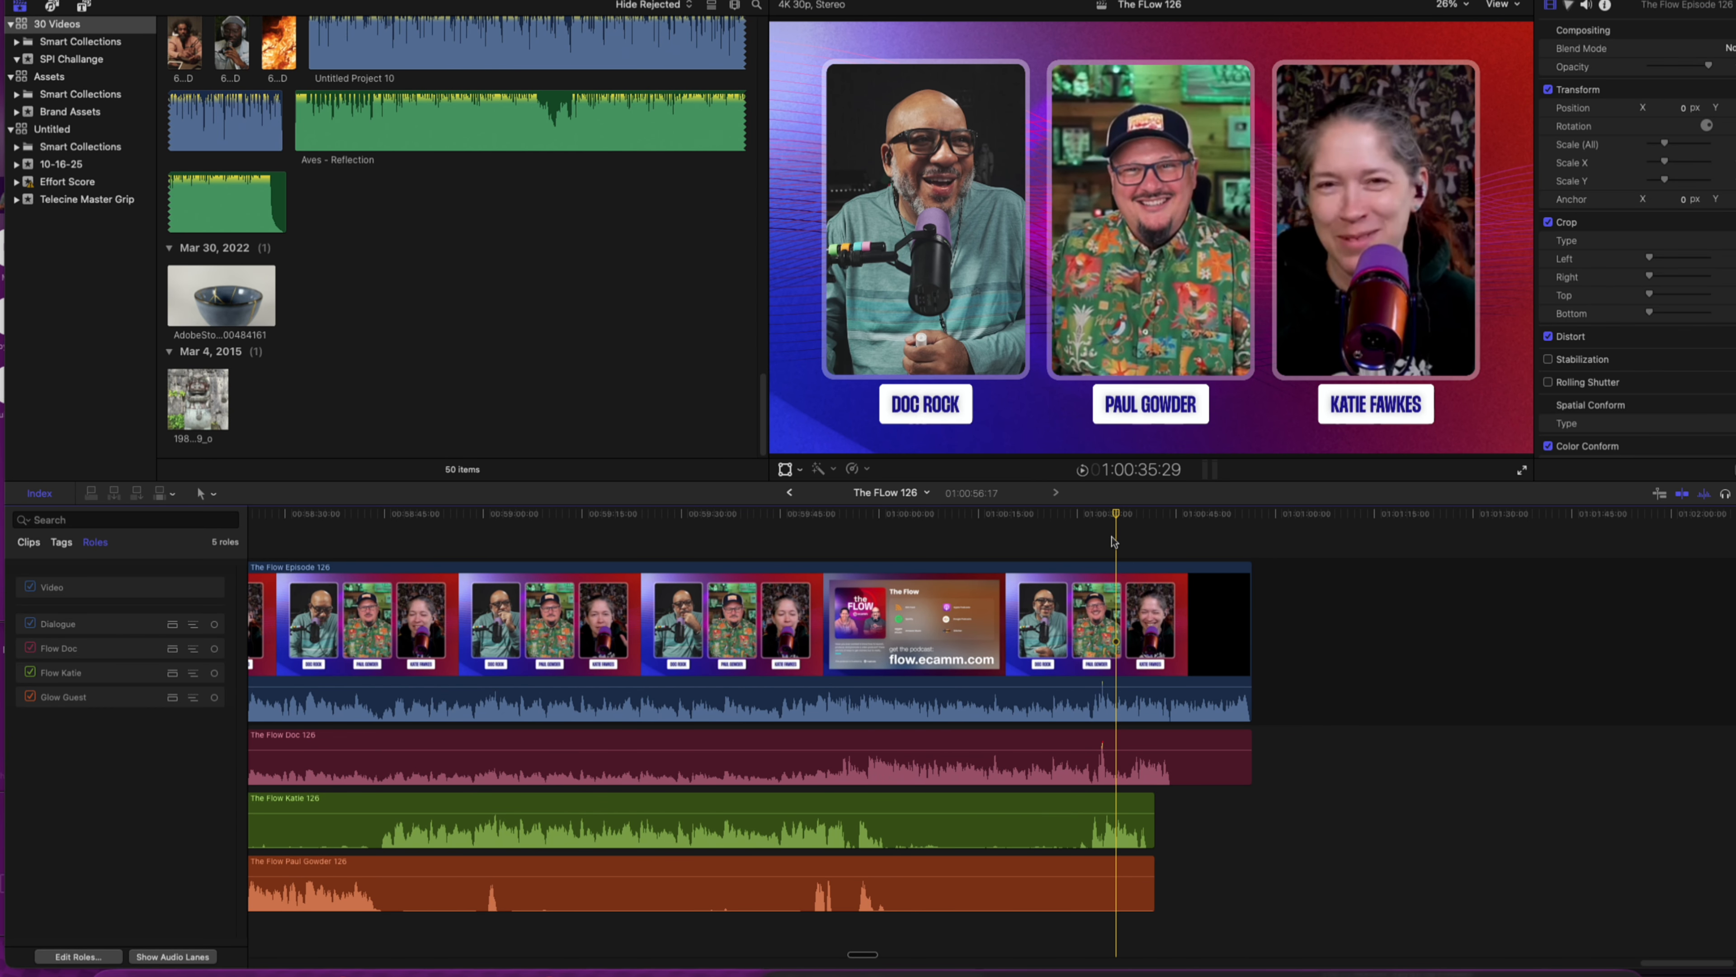
key(shift+z)
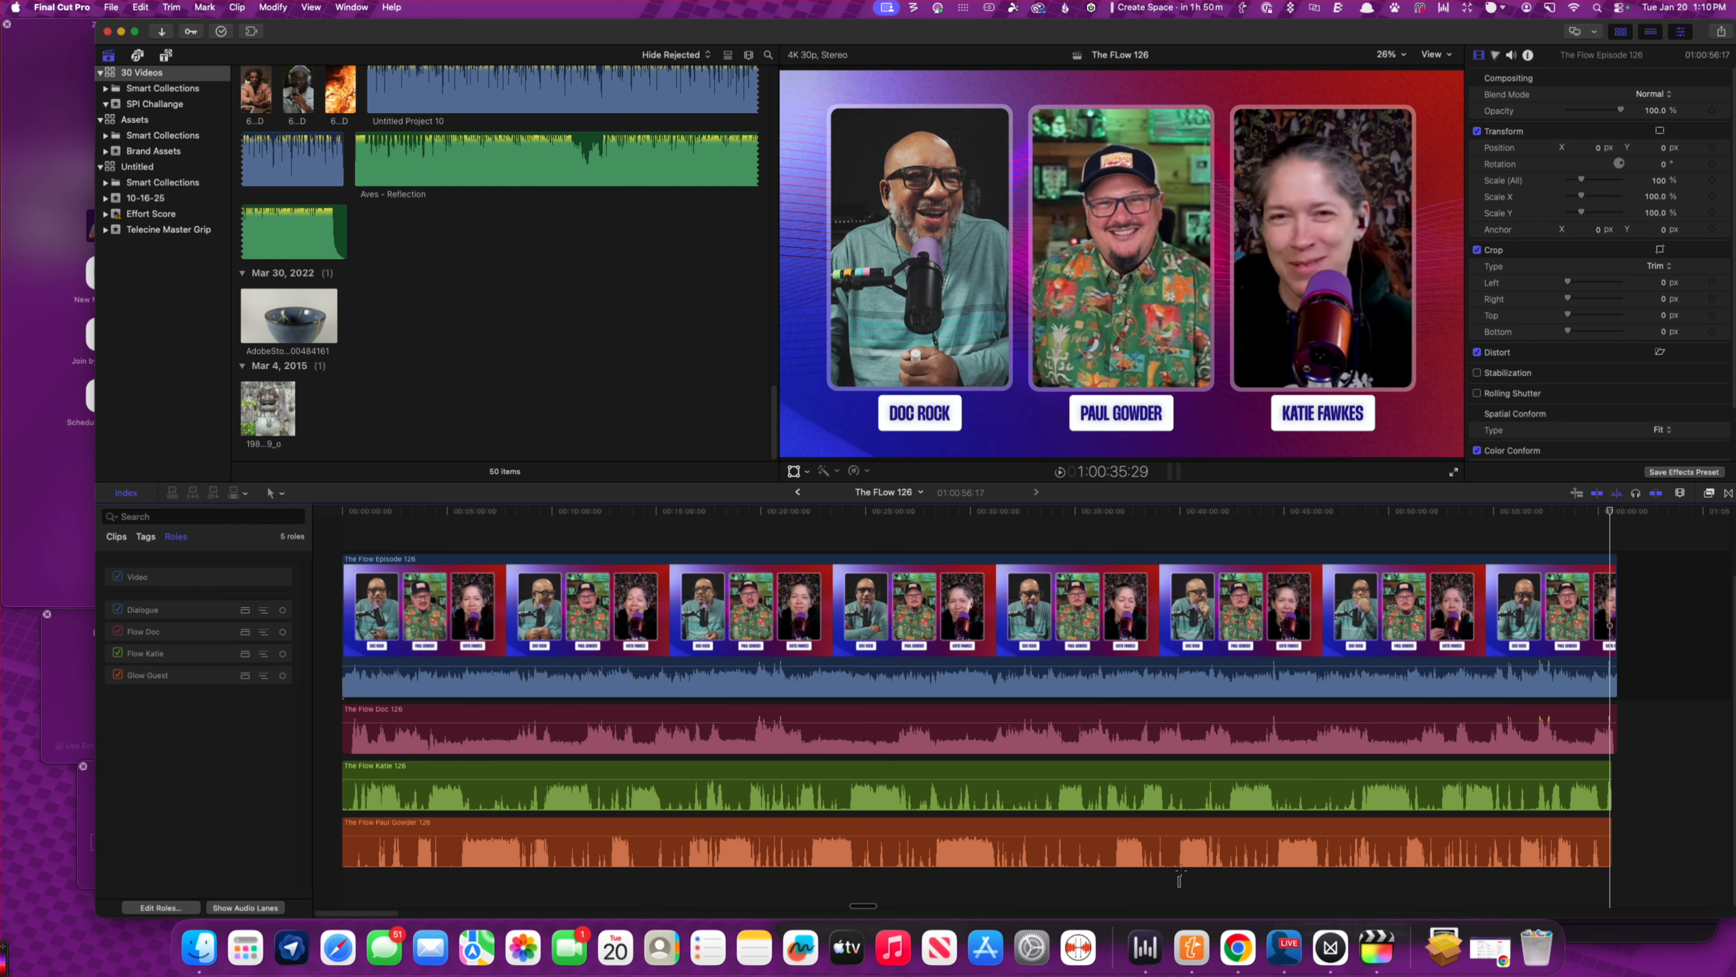
- Select the three voice audio clips and bring up the Share destinations list
drag(1177, 886, 1159, 737)
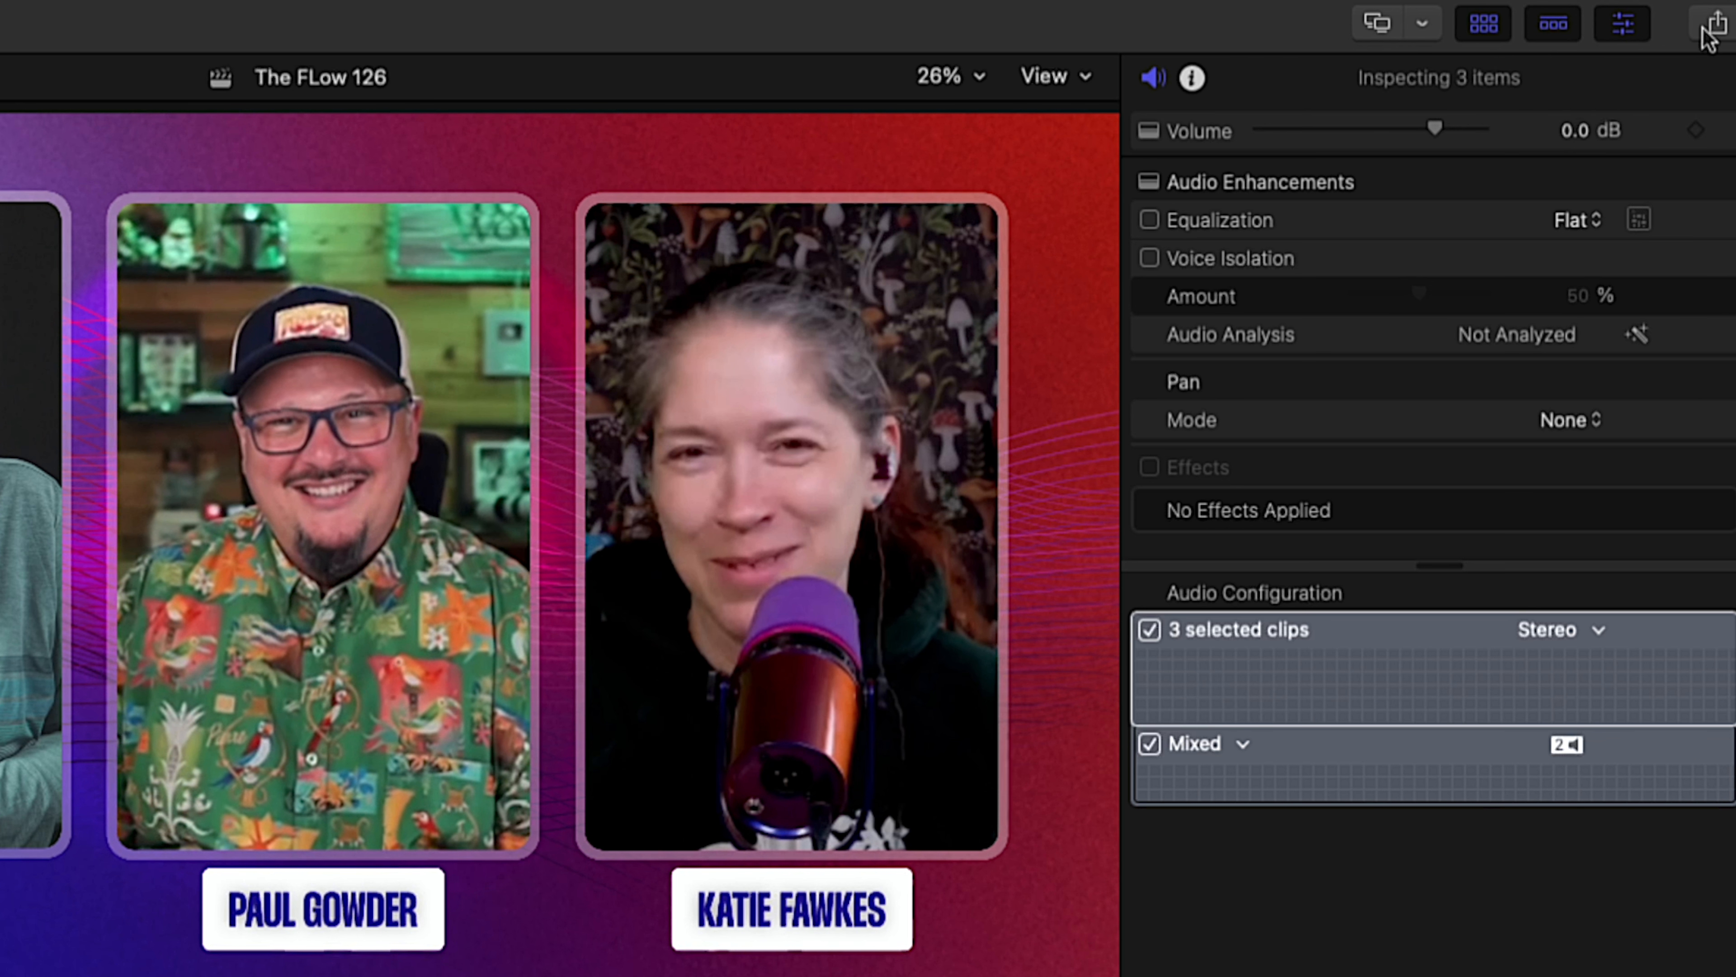
click(1709, 27)
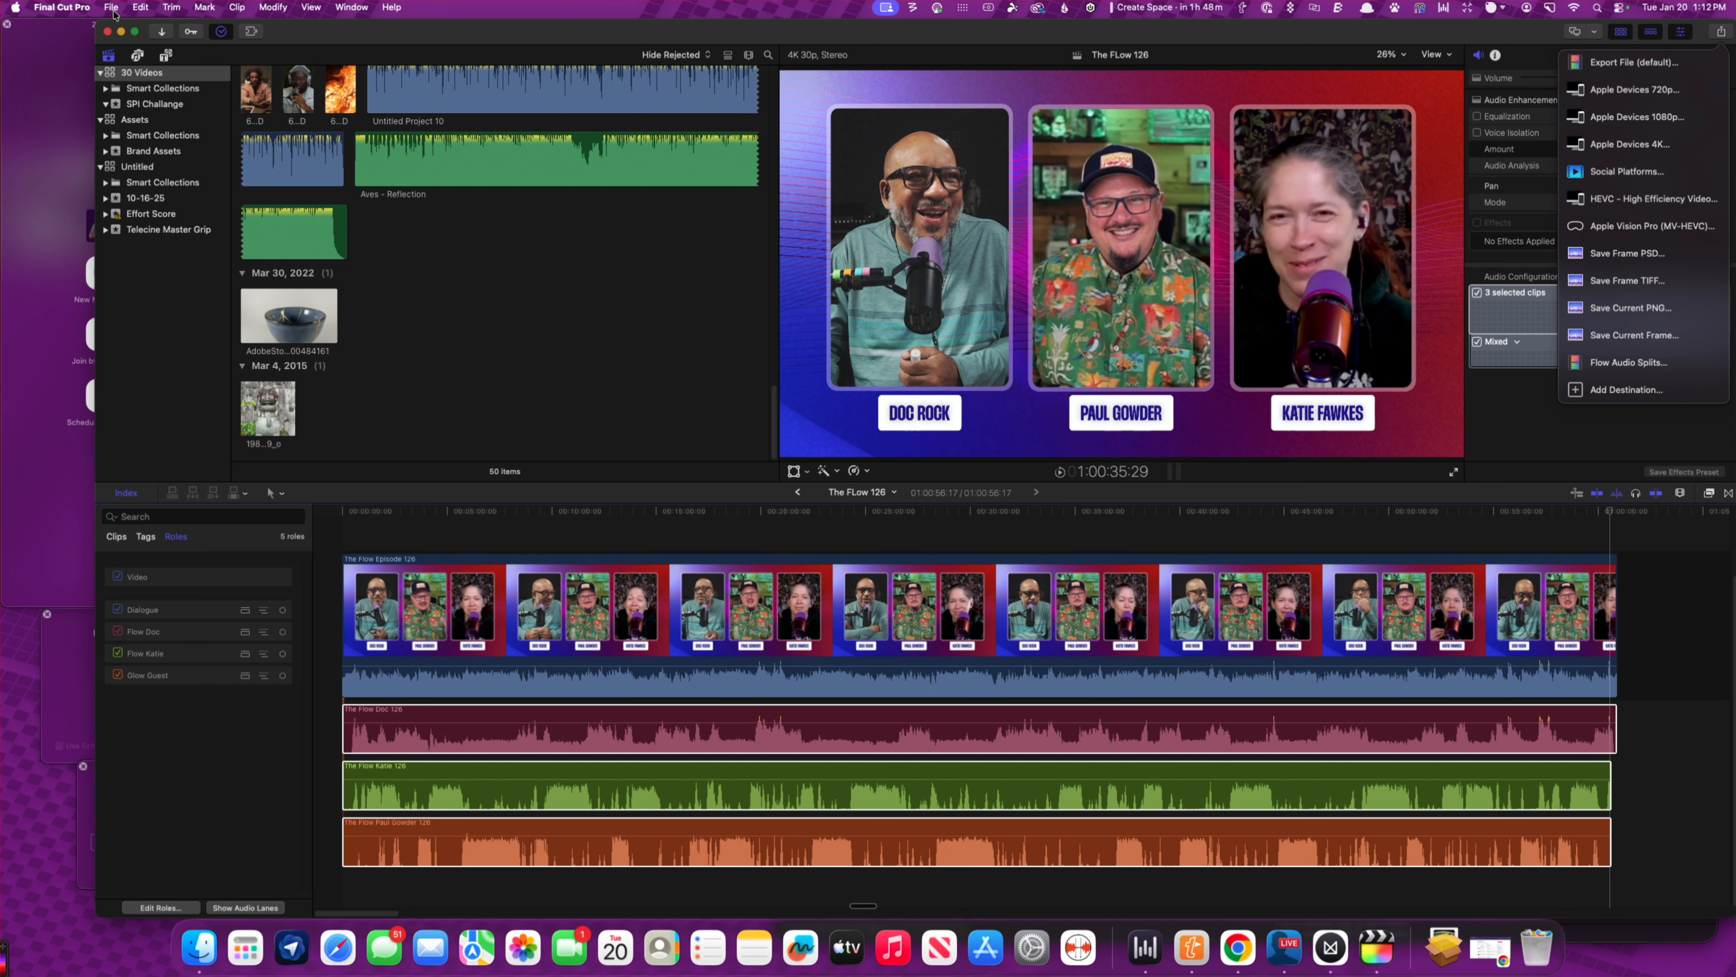
click(112, 8)
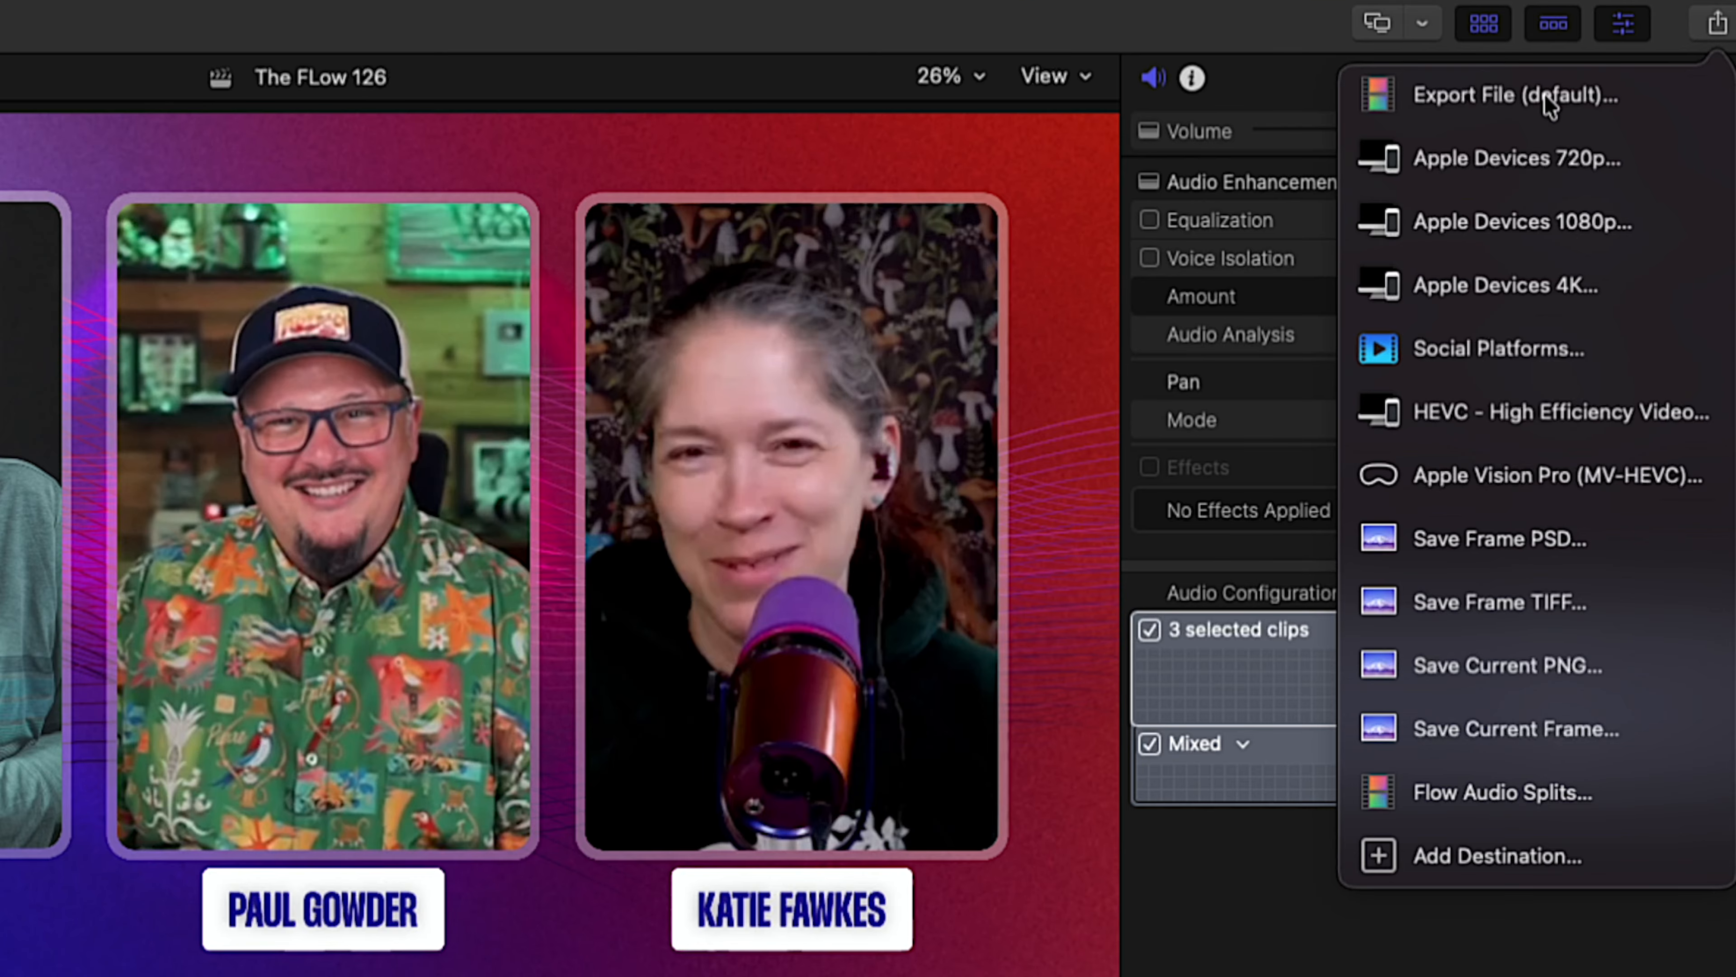
- Start an Export File with Format Audio Only and Audio Format WAV, then open the Roles as choices
click(1514, 96)
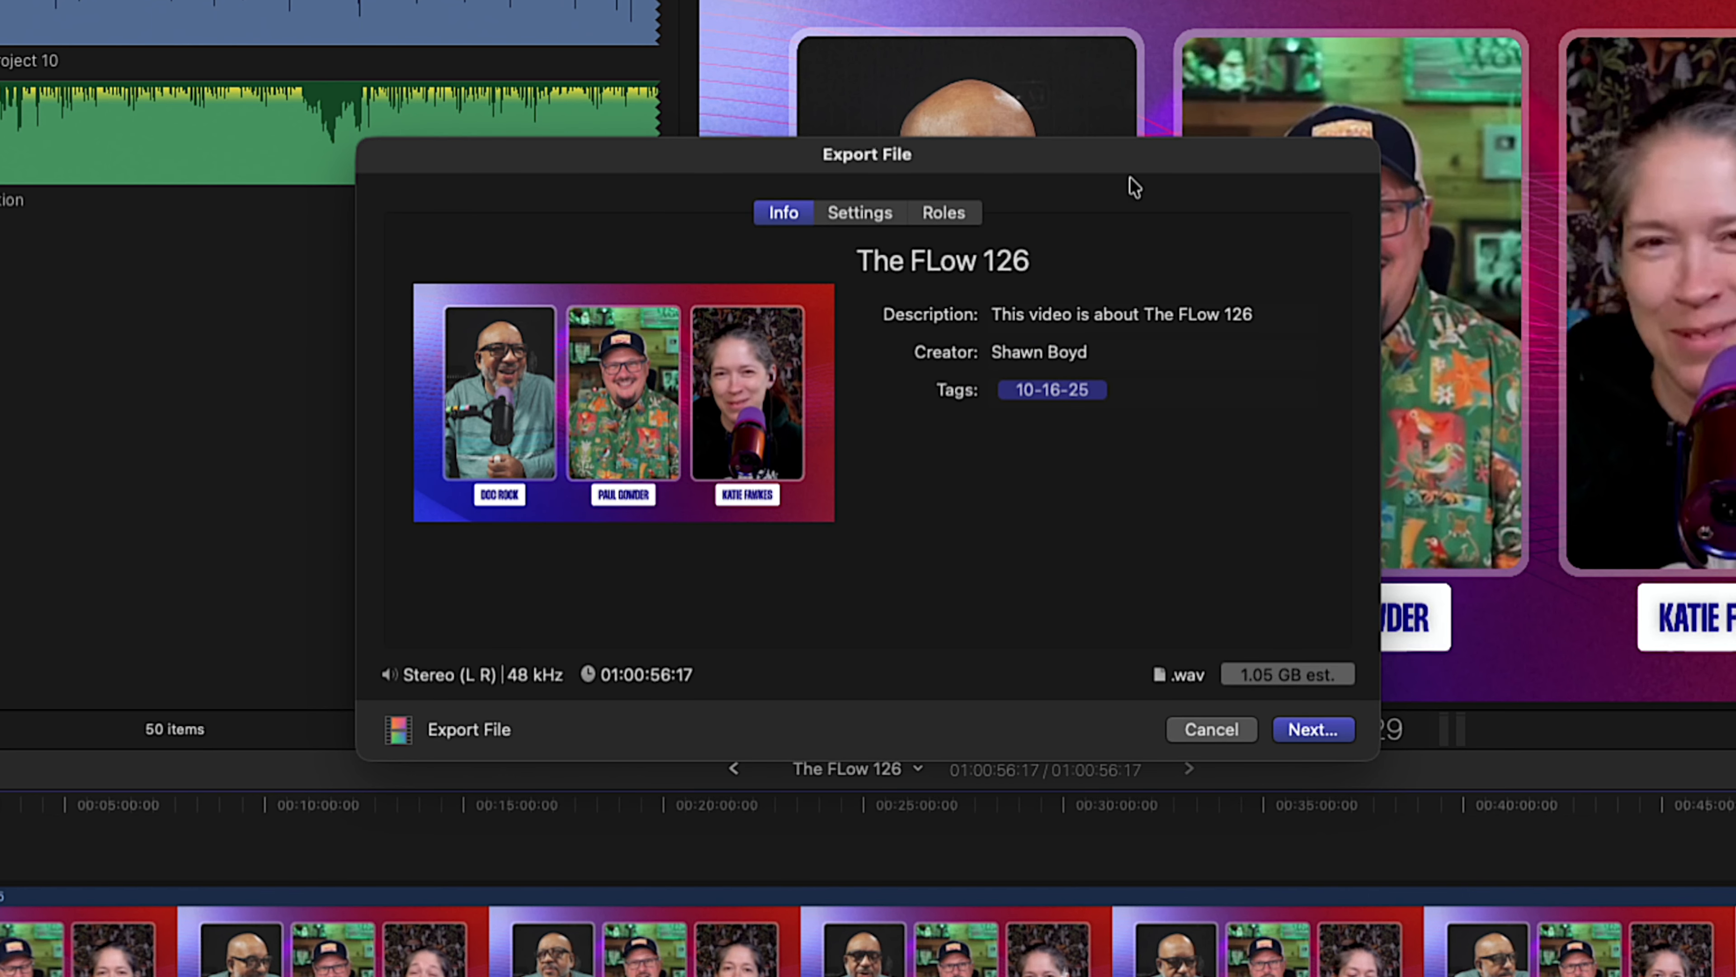
click(869, 215)
click(1119, 318)
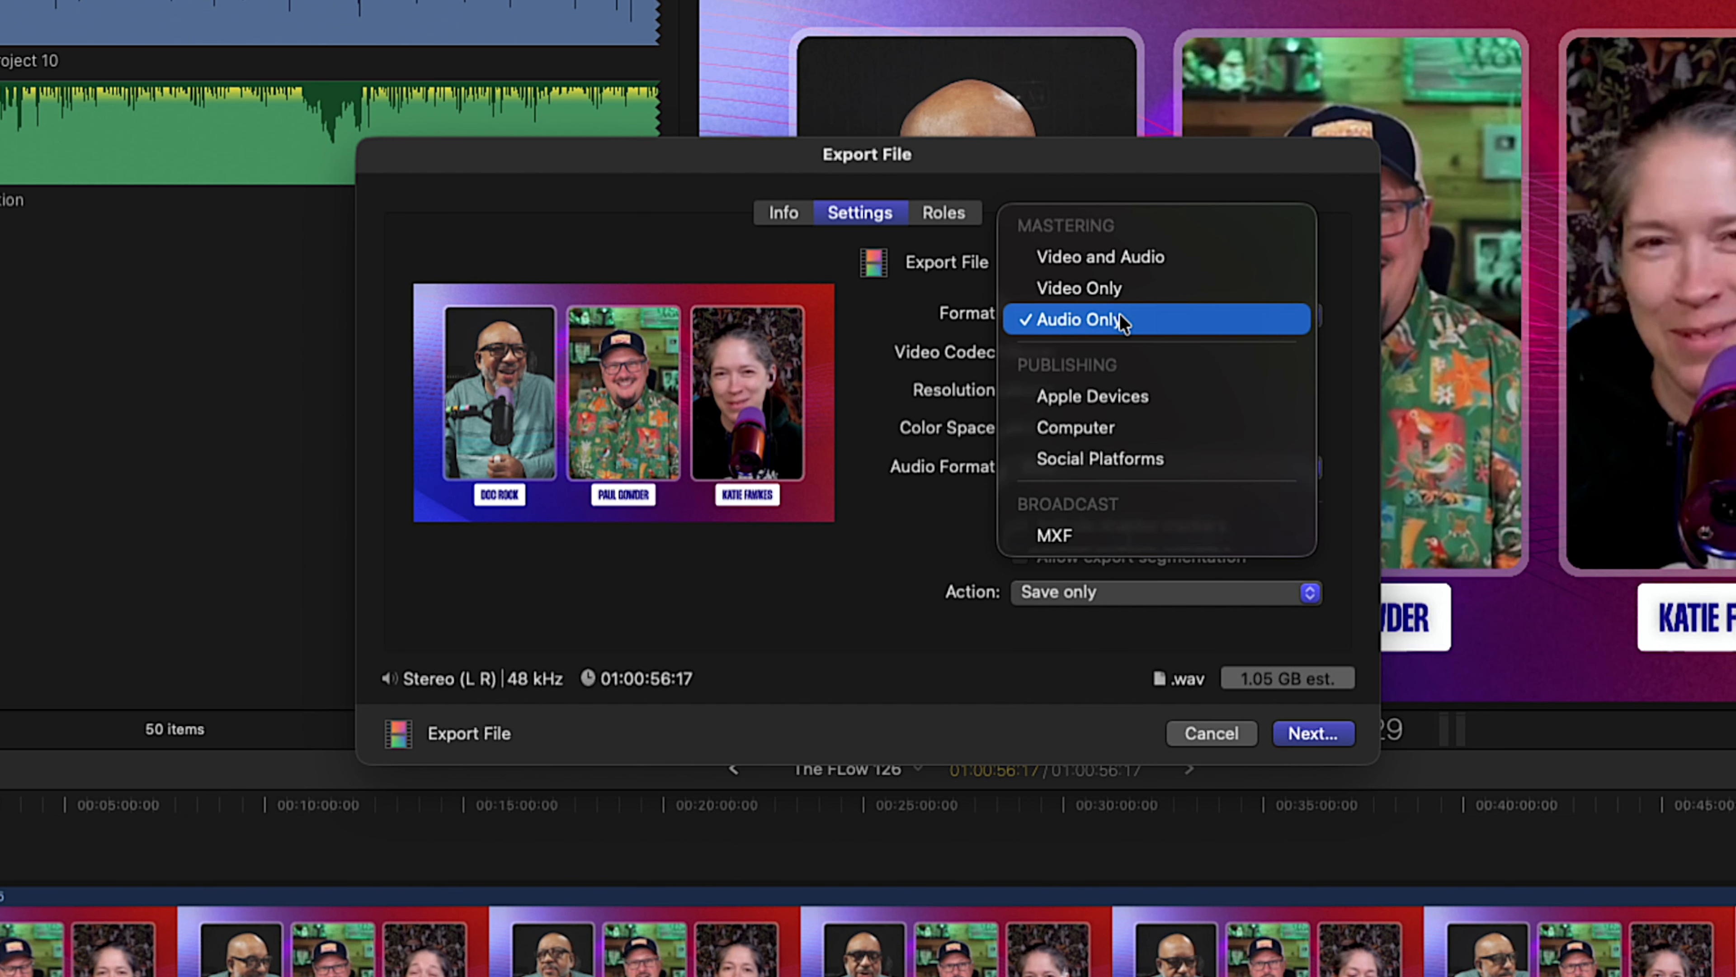
click(1120, 319)
click(1161, 472)
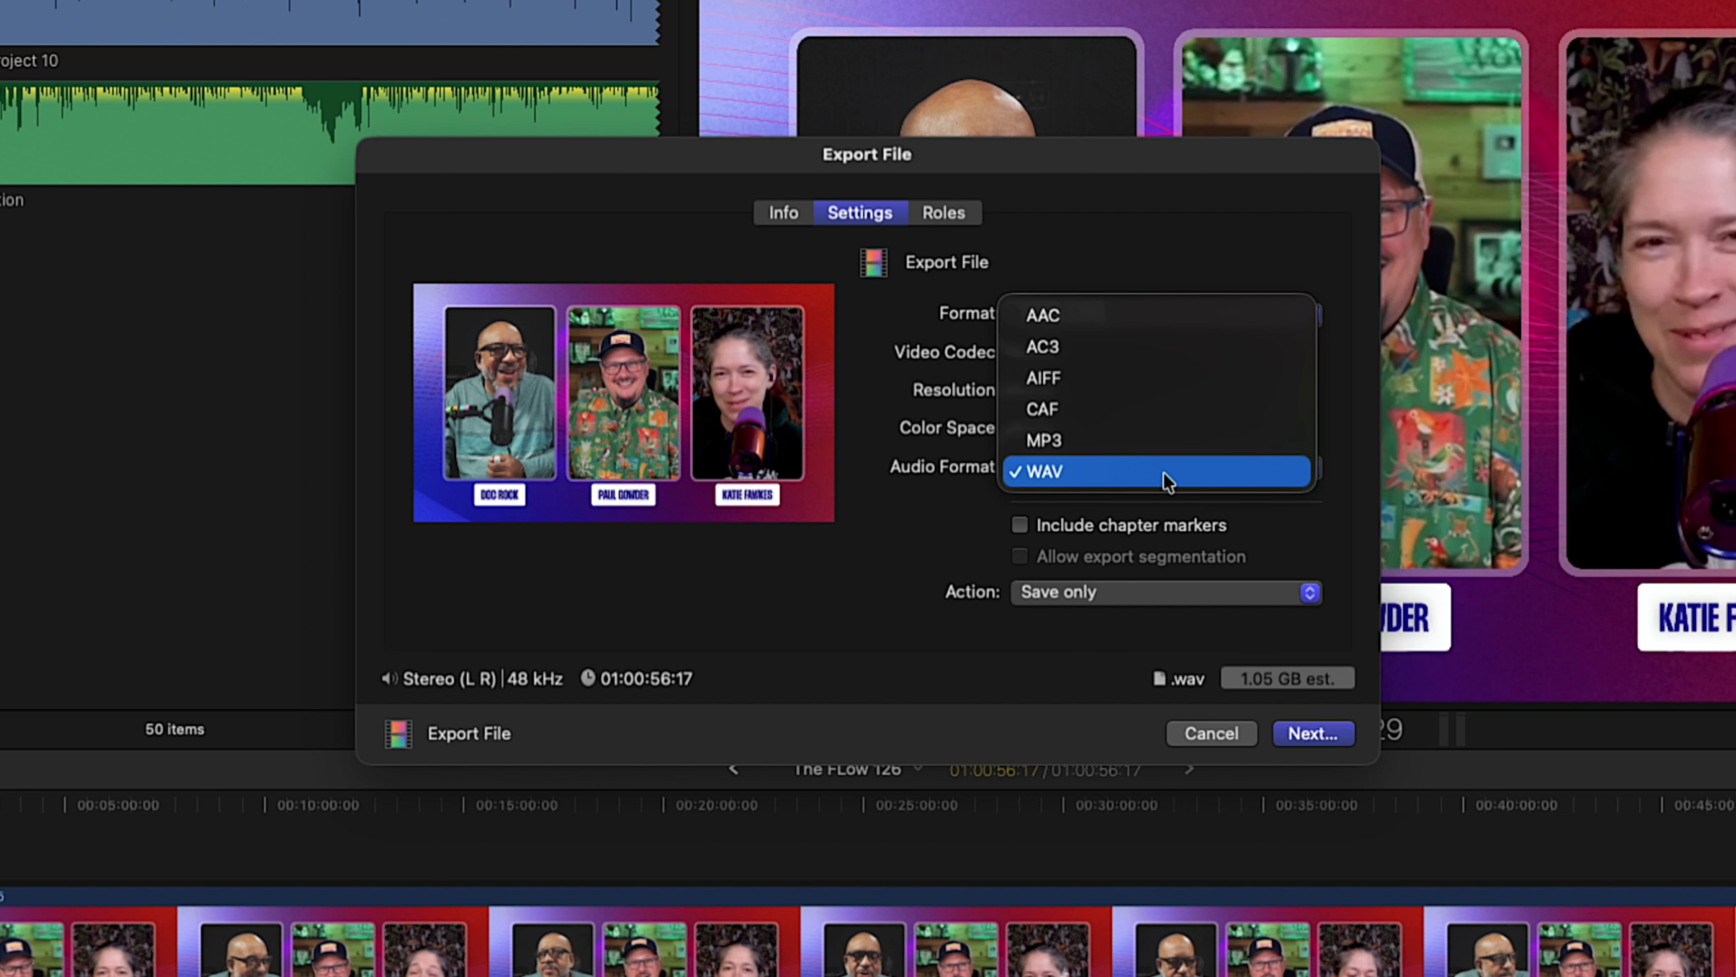
click(1164, 472)
click(949, 210)
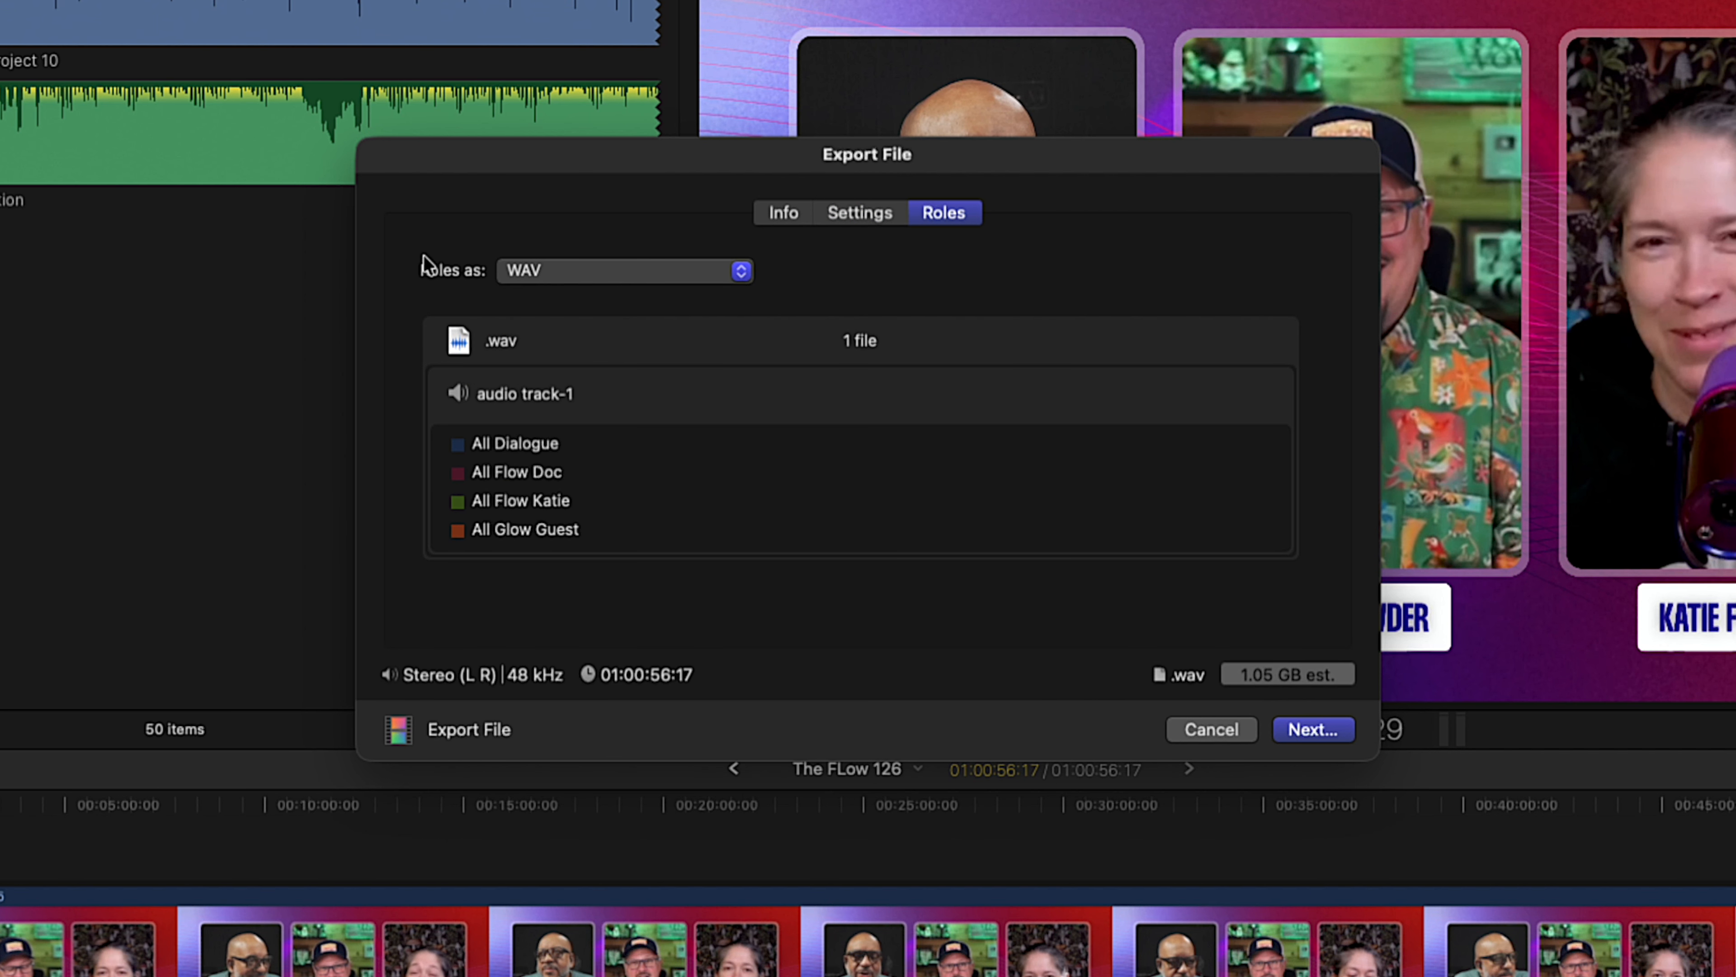
click(577, 277)
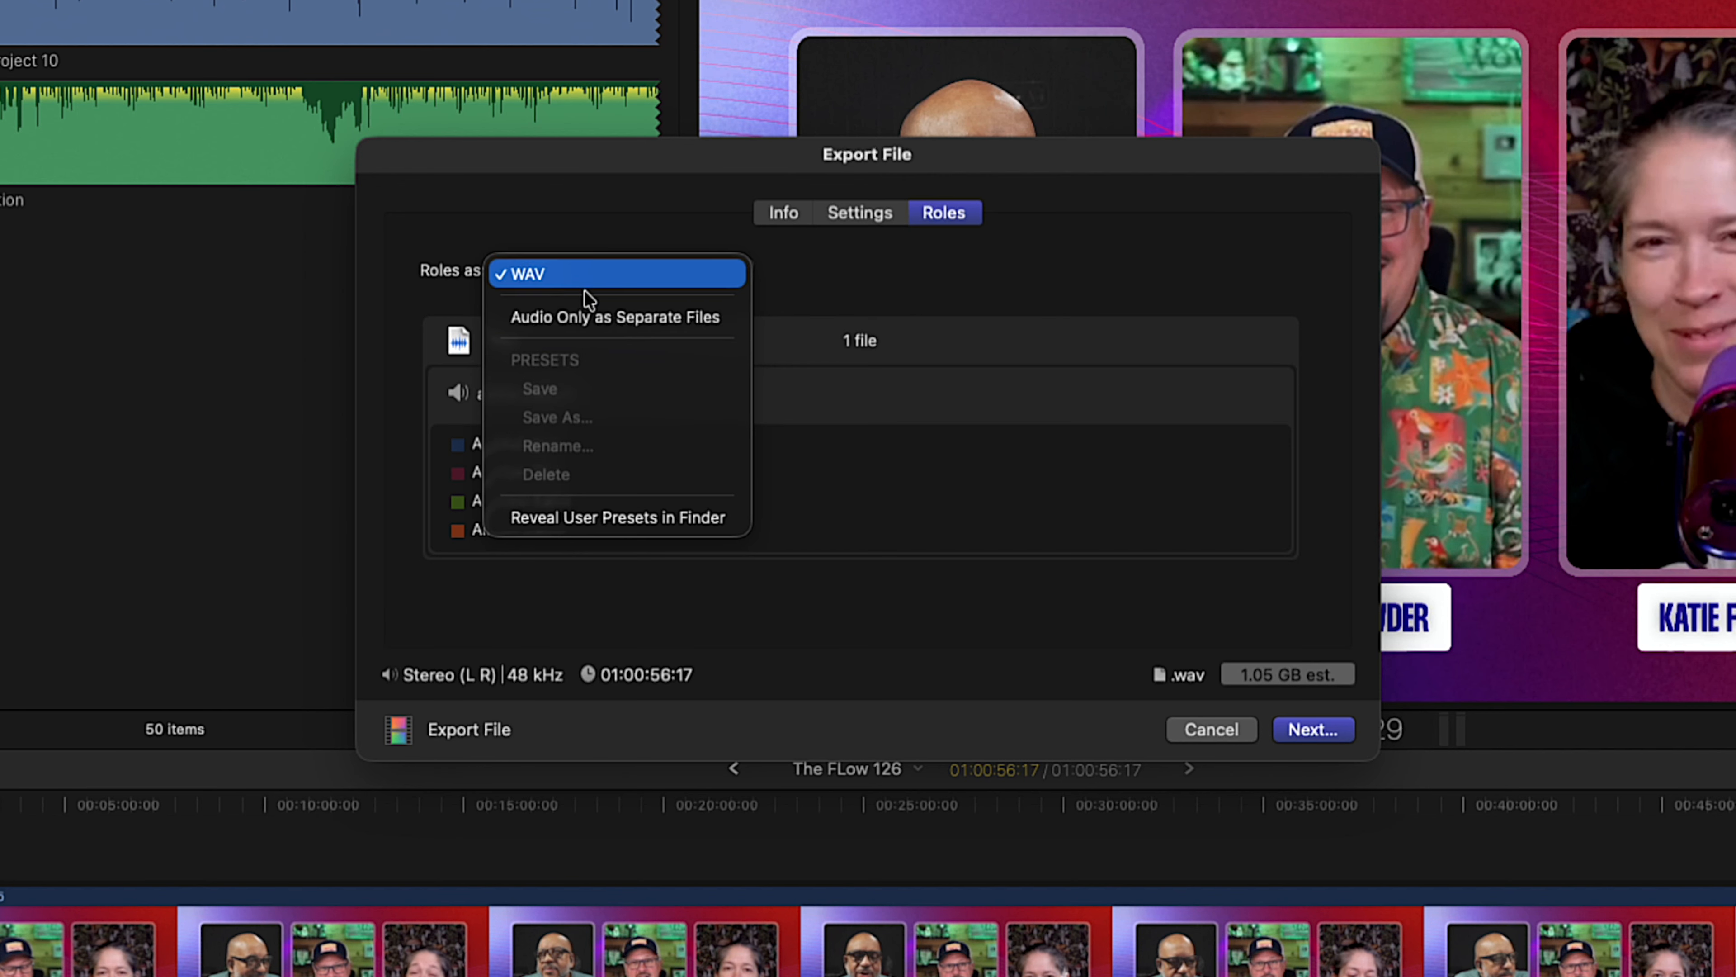
- Export roles as separate WAV files without All Dialogue, saving The FLow 126 to the Desktop
click(604, 318)
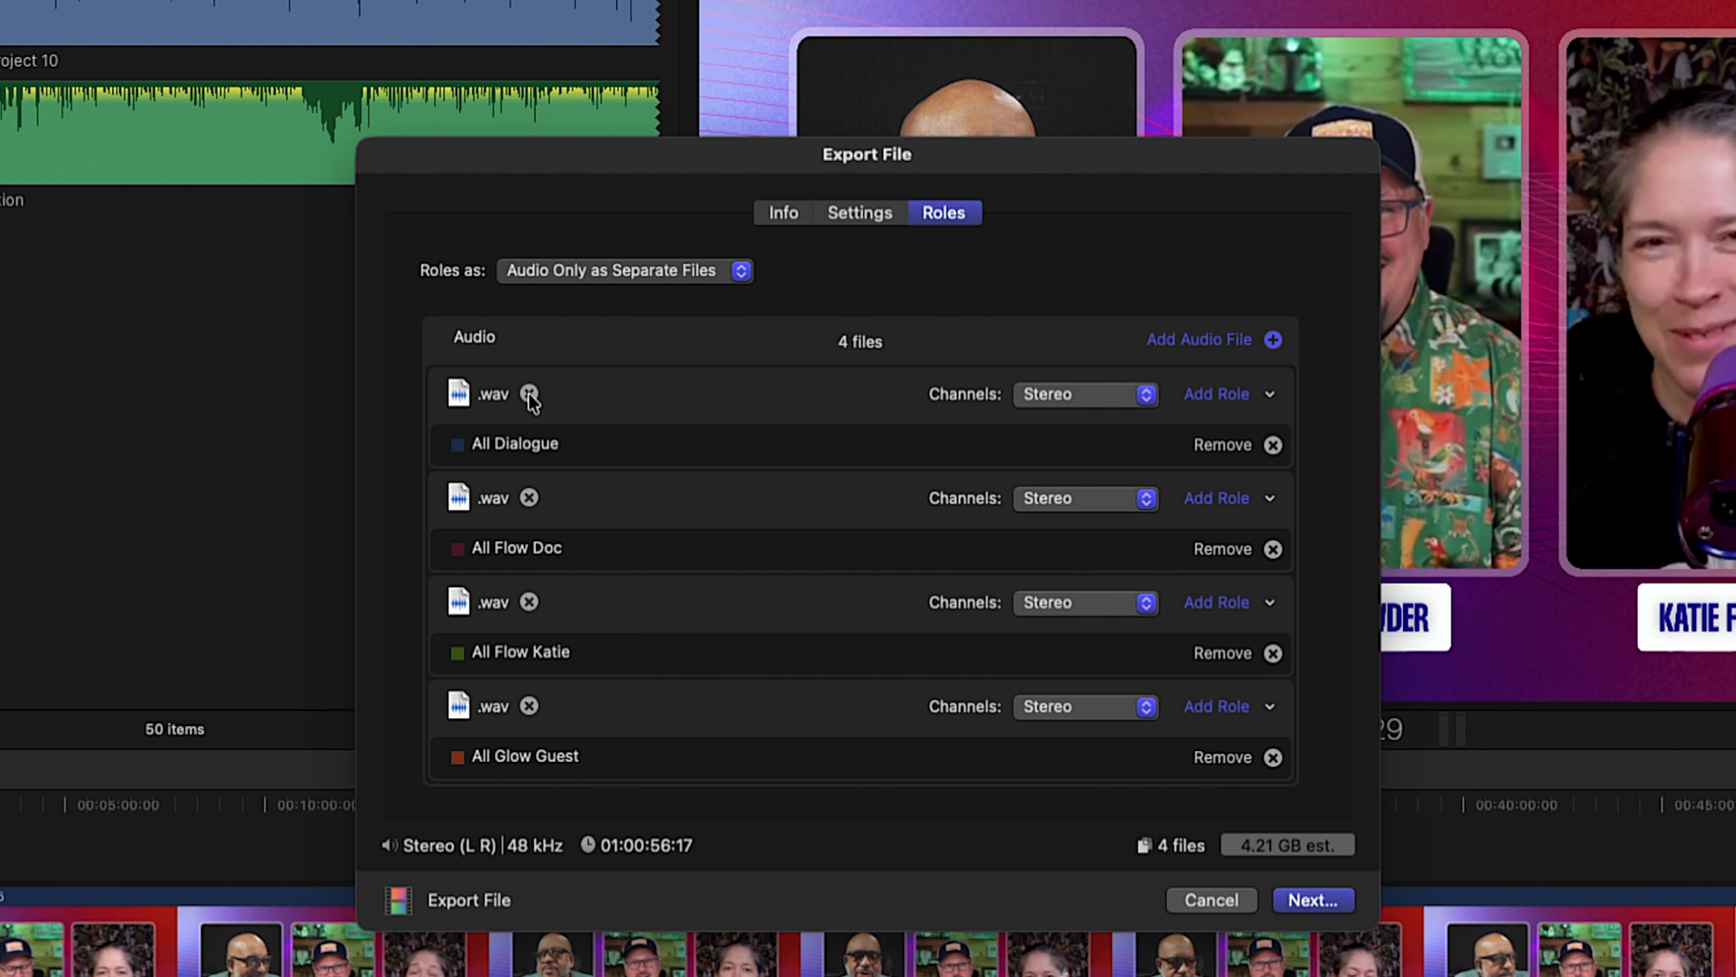
click(529, 394)
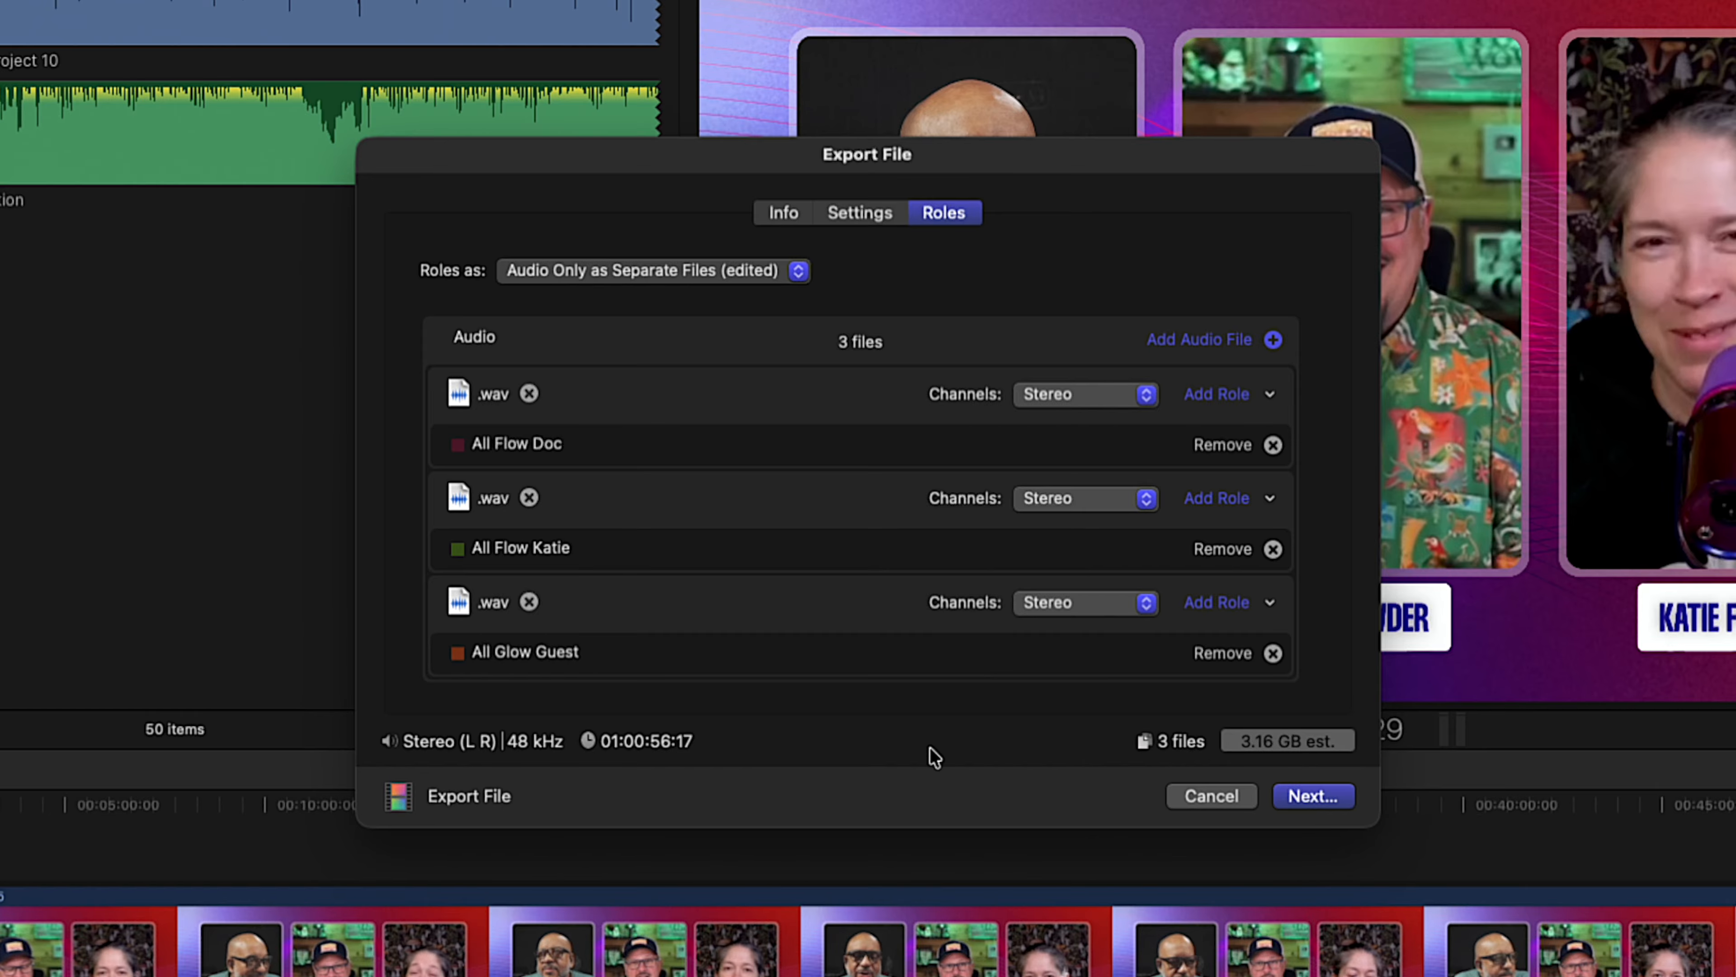
click(1313, 796)
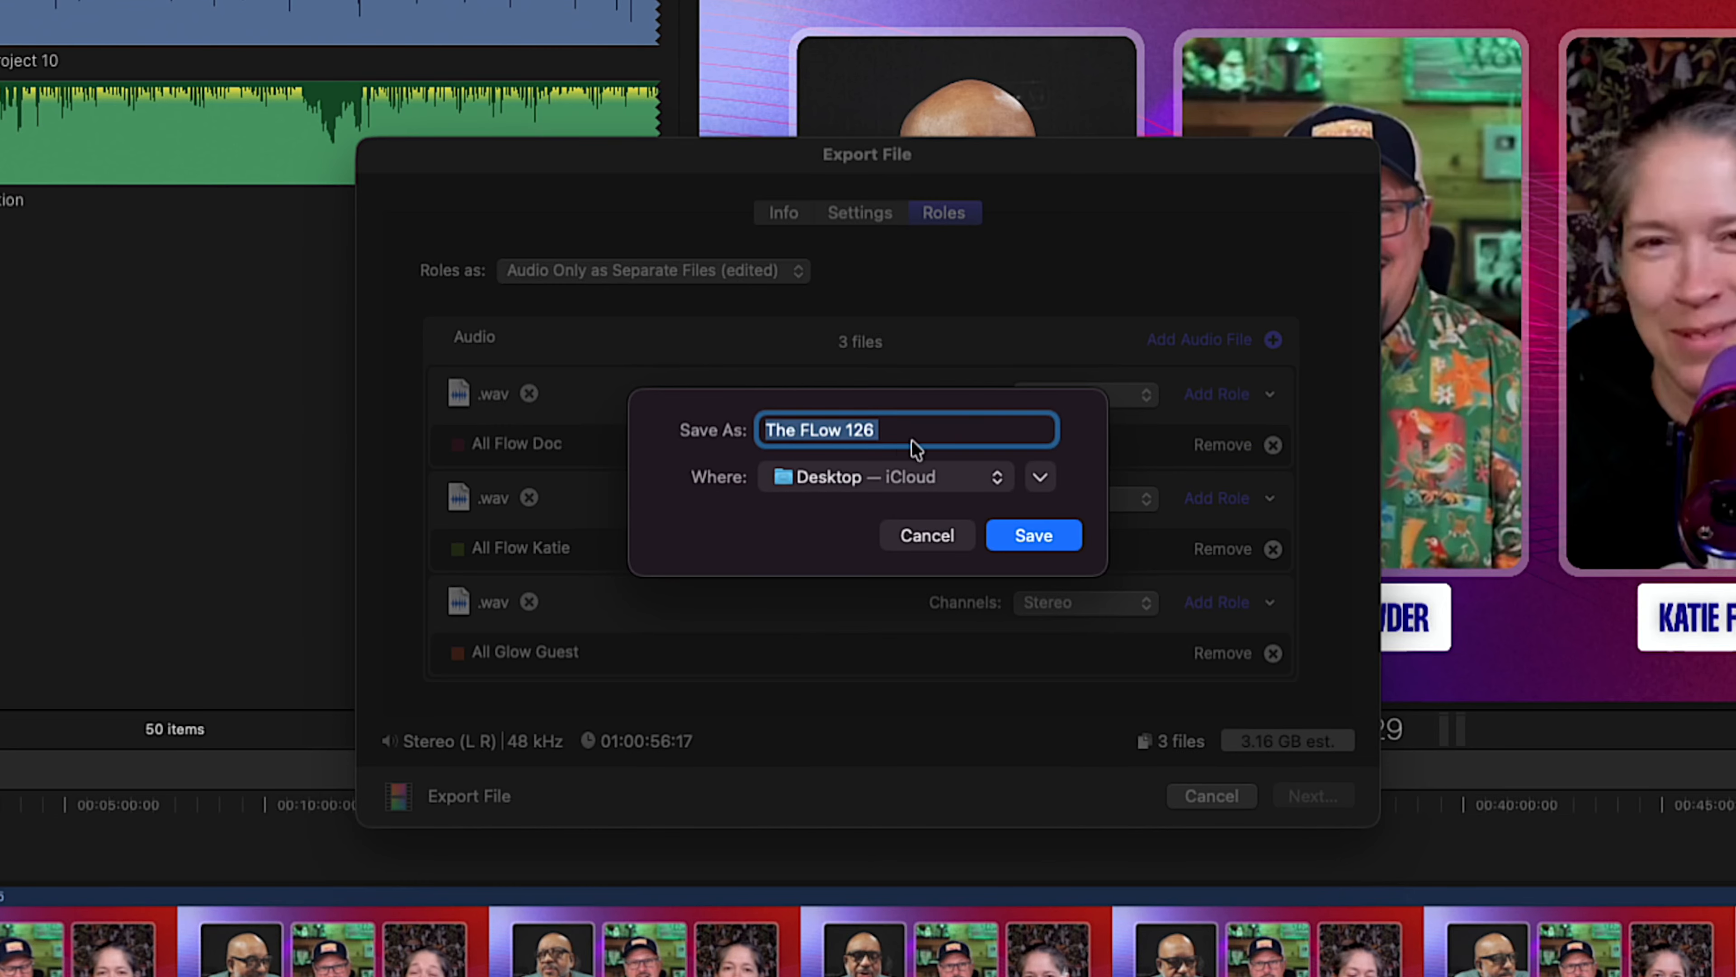
click(1030, 545)
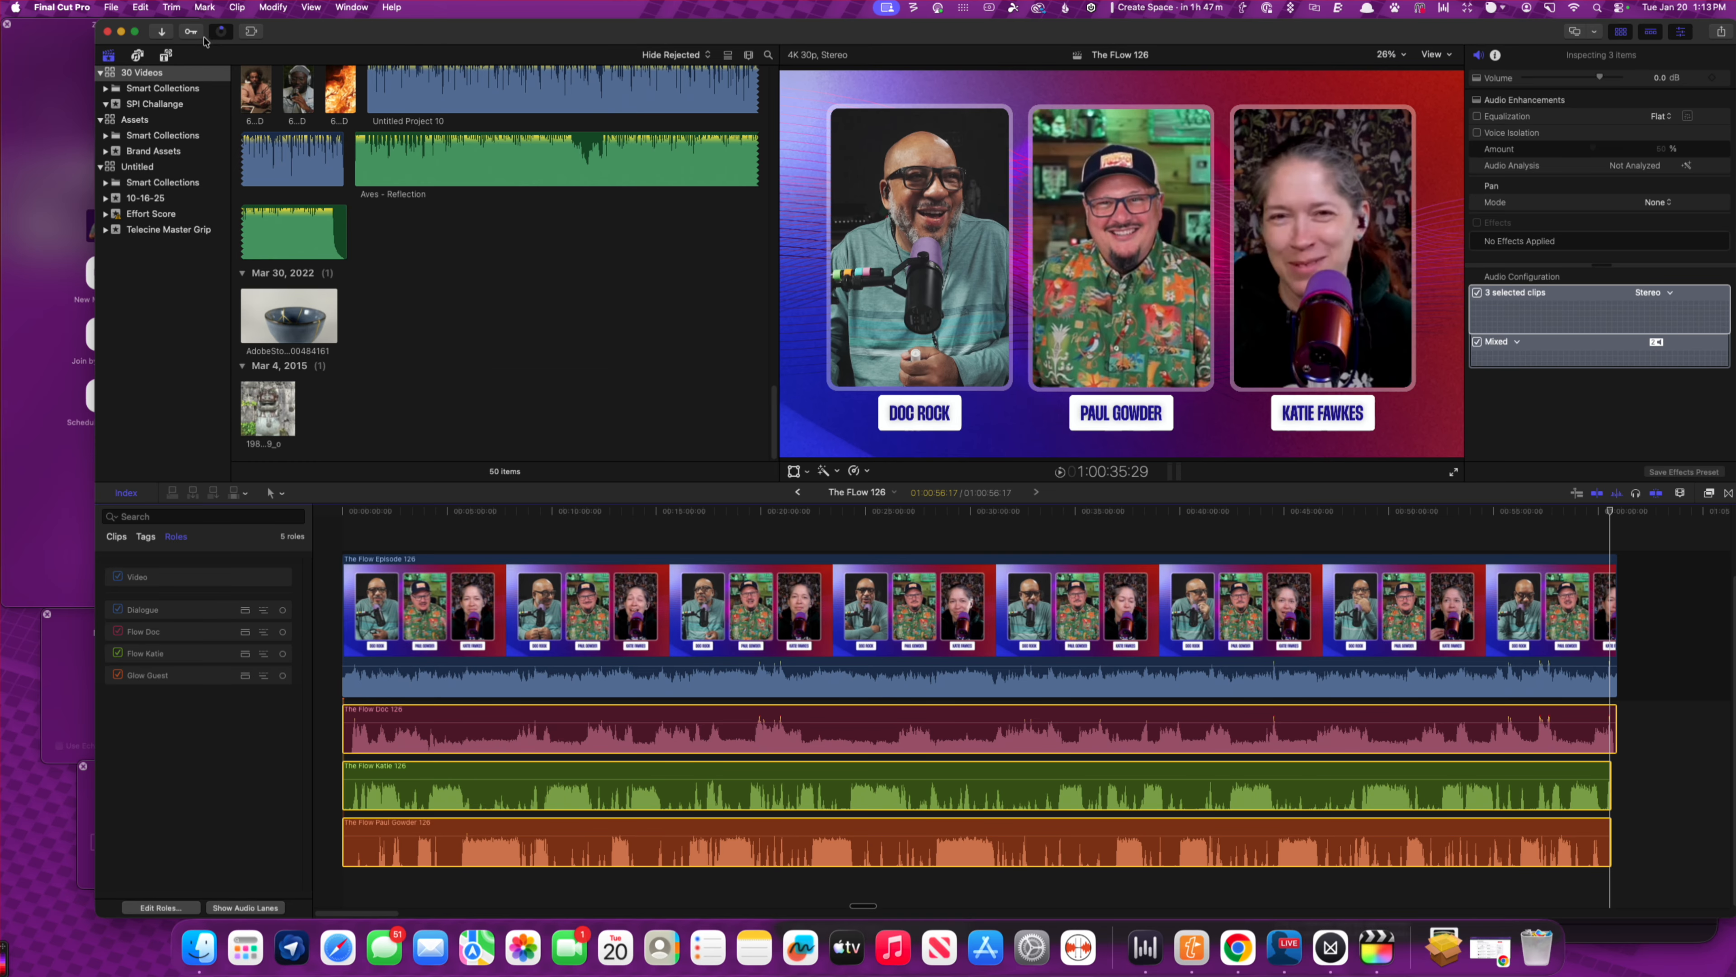
click(222, 32)
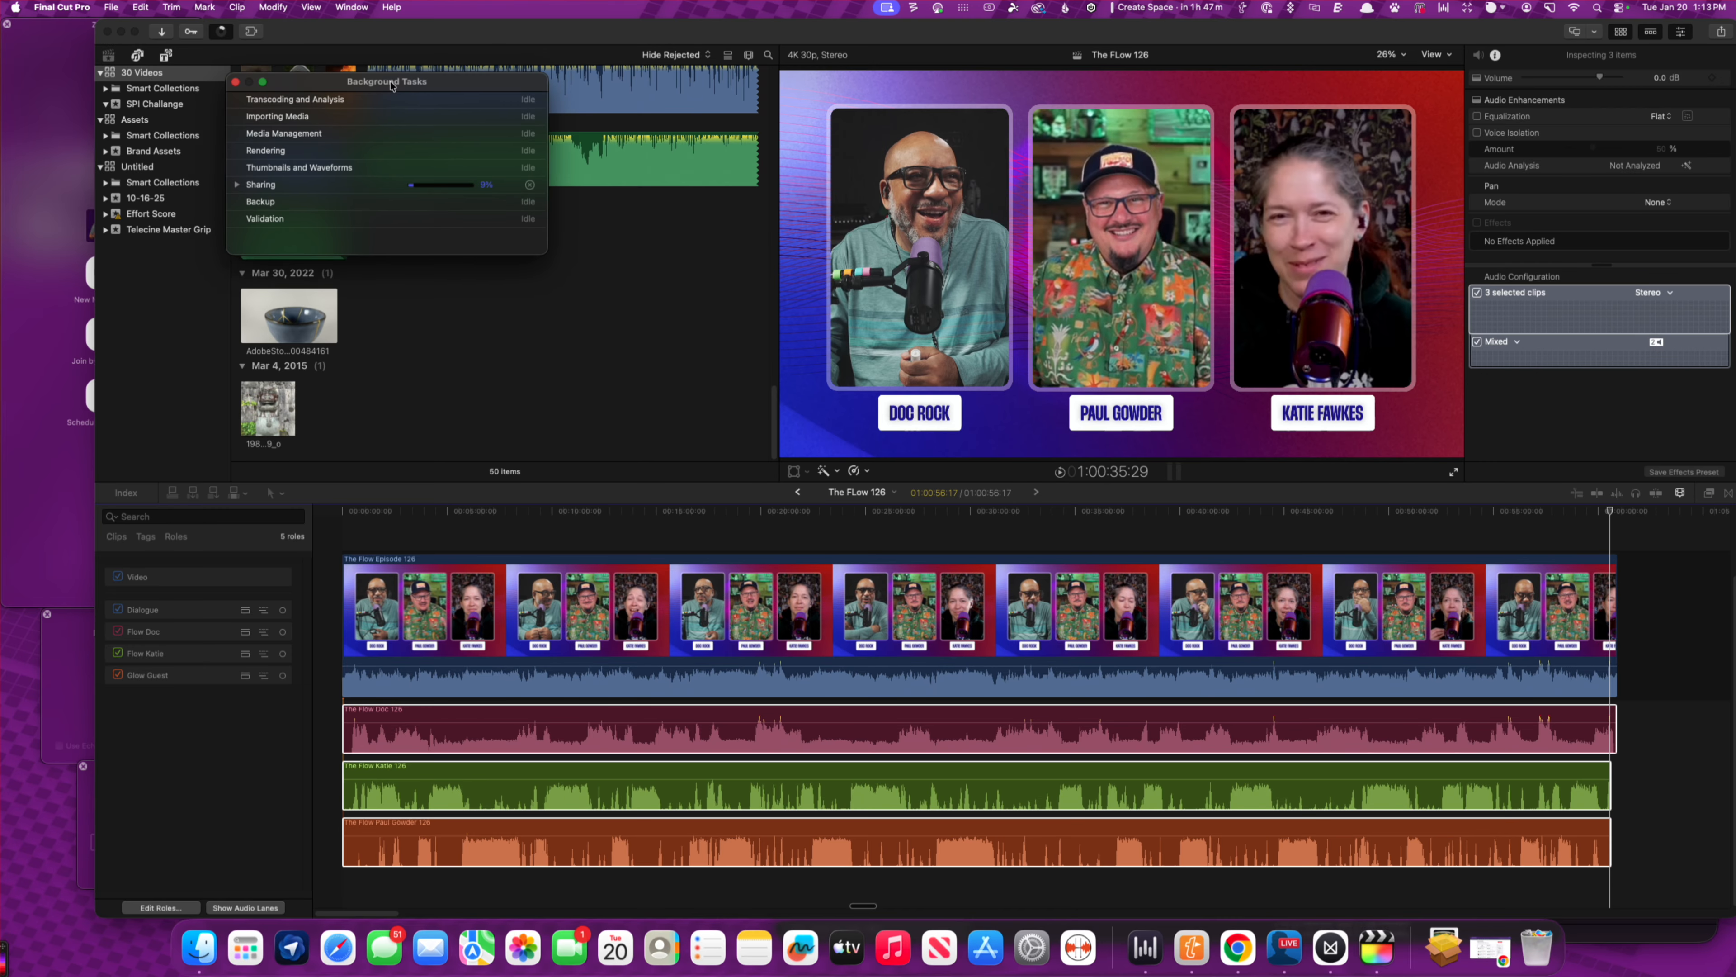
click(569, 300)
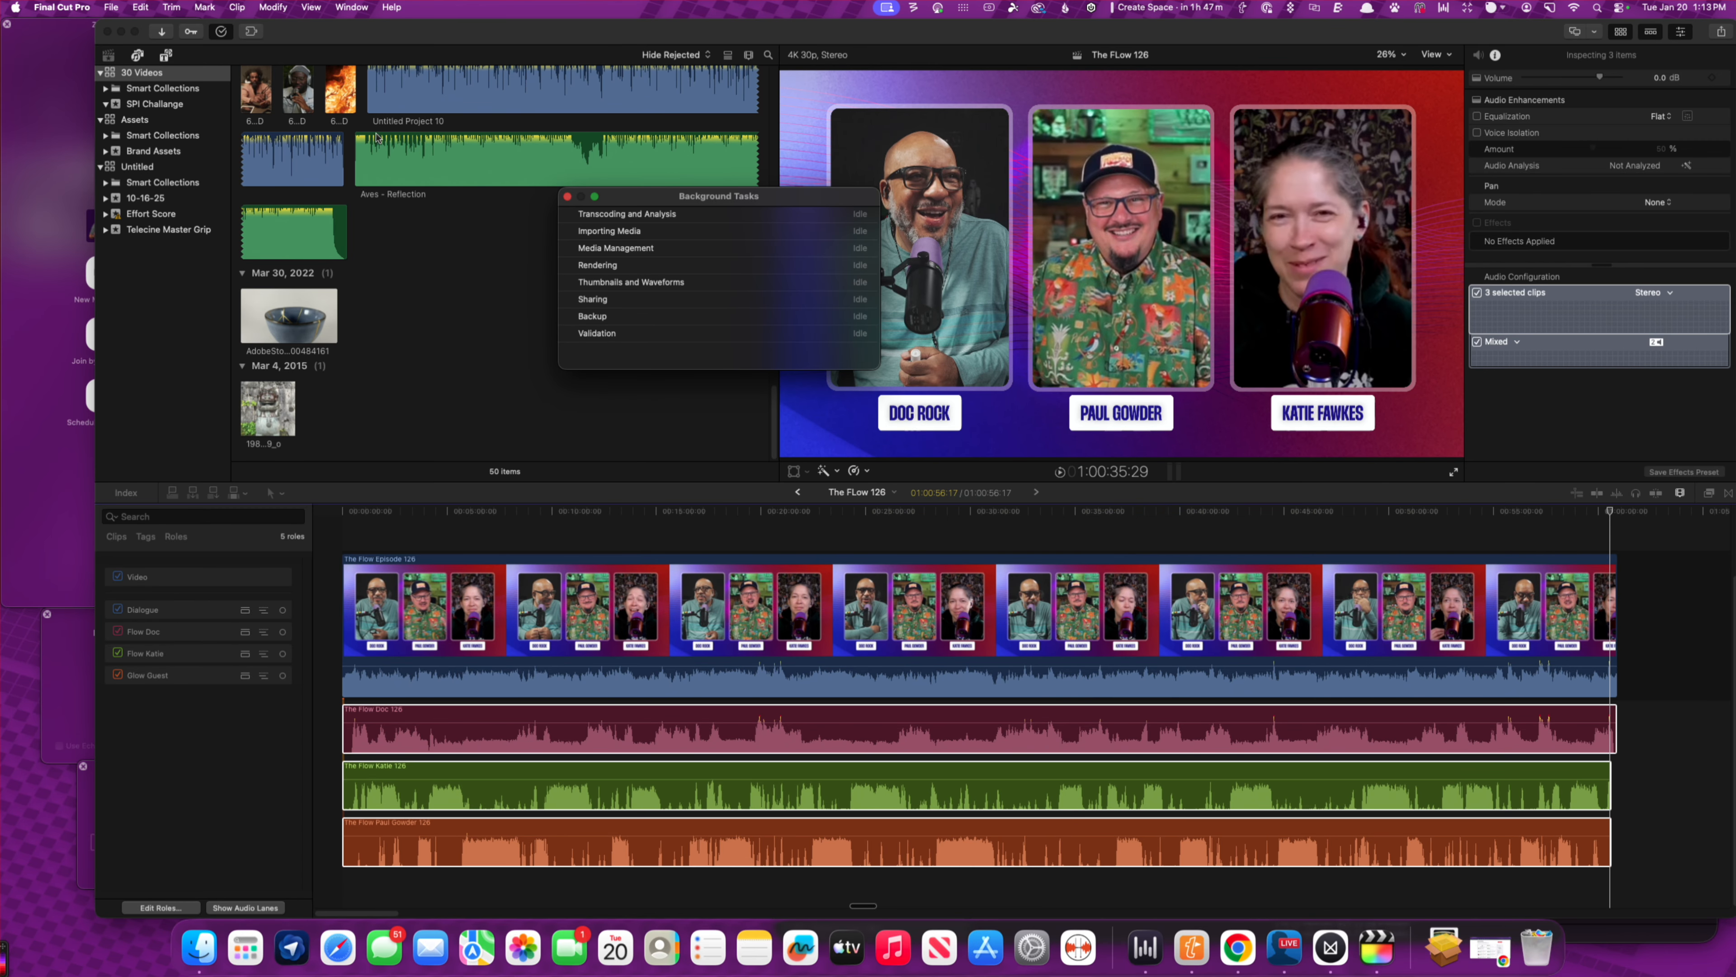
click(507, 275)
click(567, 198)
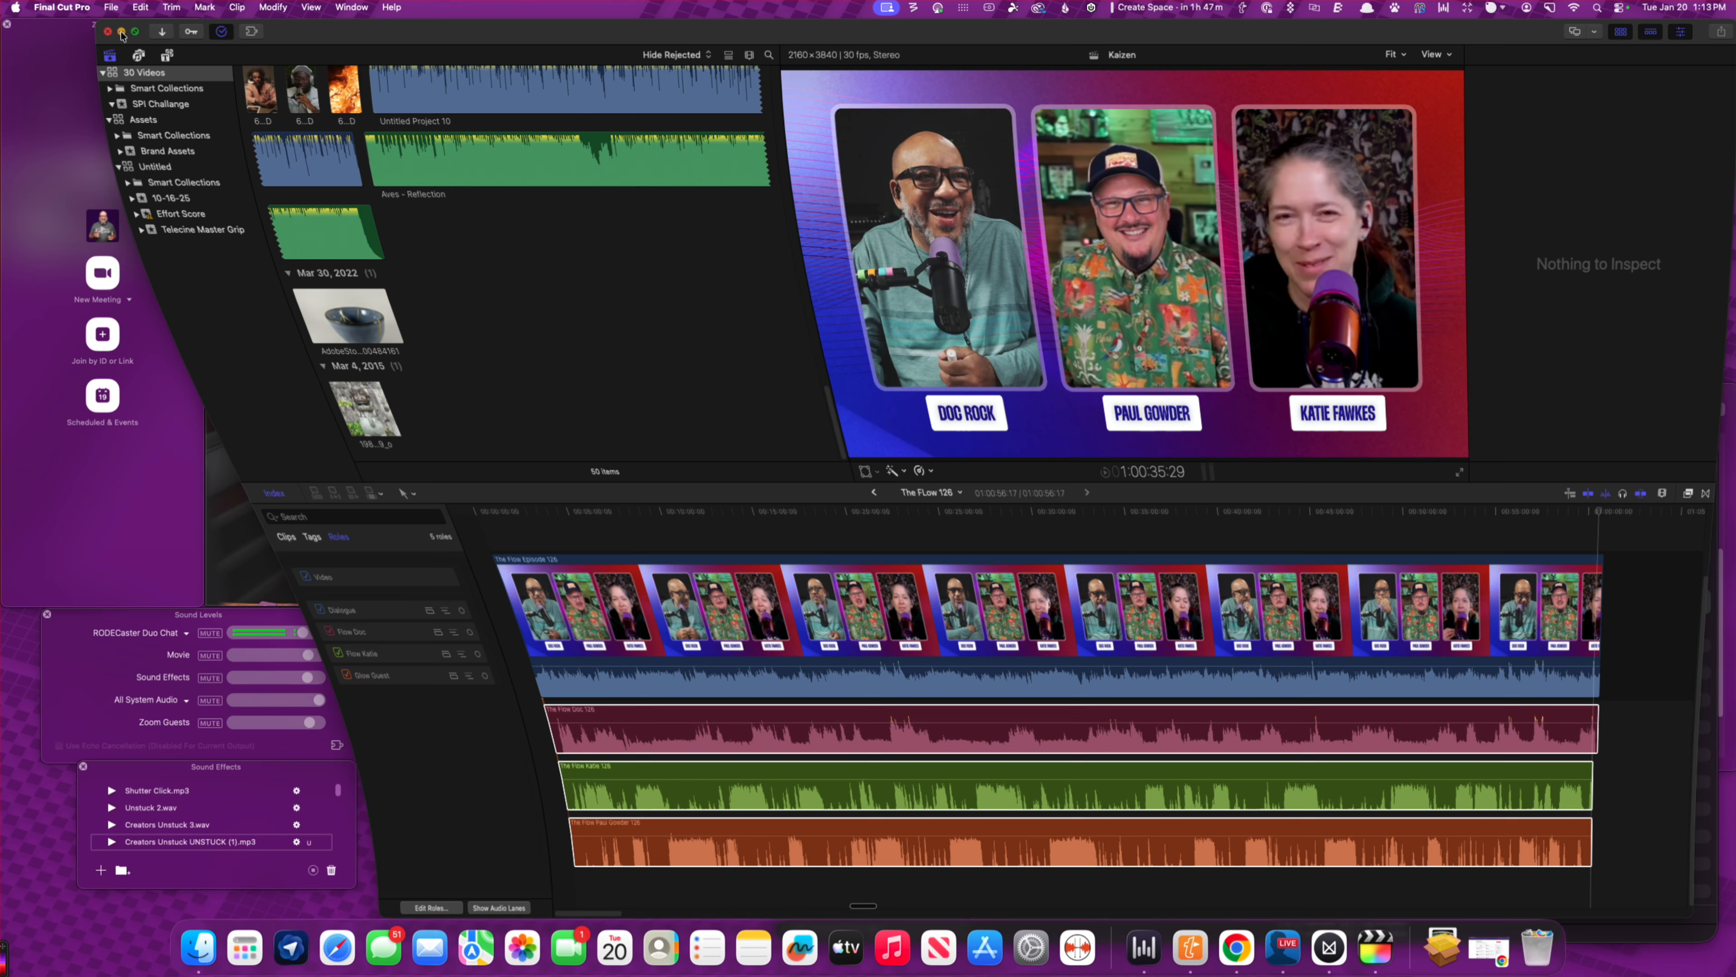
- Minimize Final Cut Pro, show the Desktop stems in Finder, and bring up Auphonic in Chrome
click(122, 35)
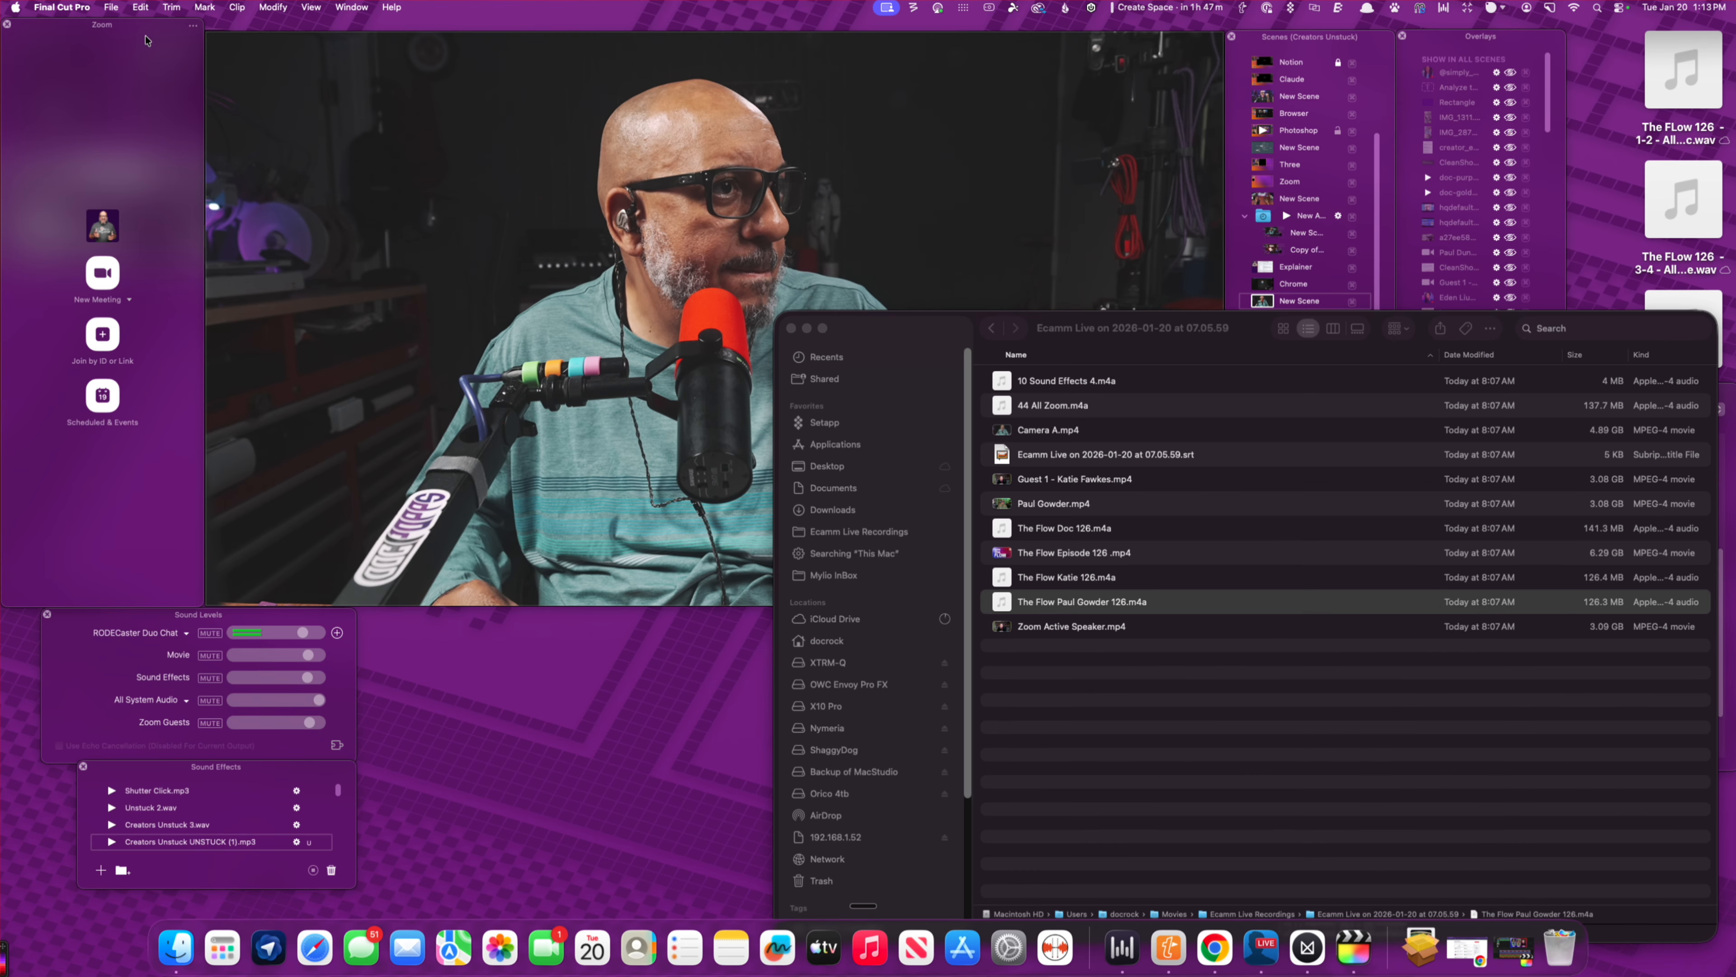
drag(1223, 338, 1080, 292)
click(687, 420)
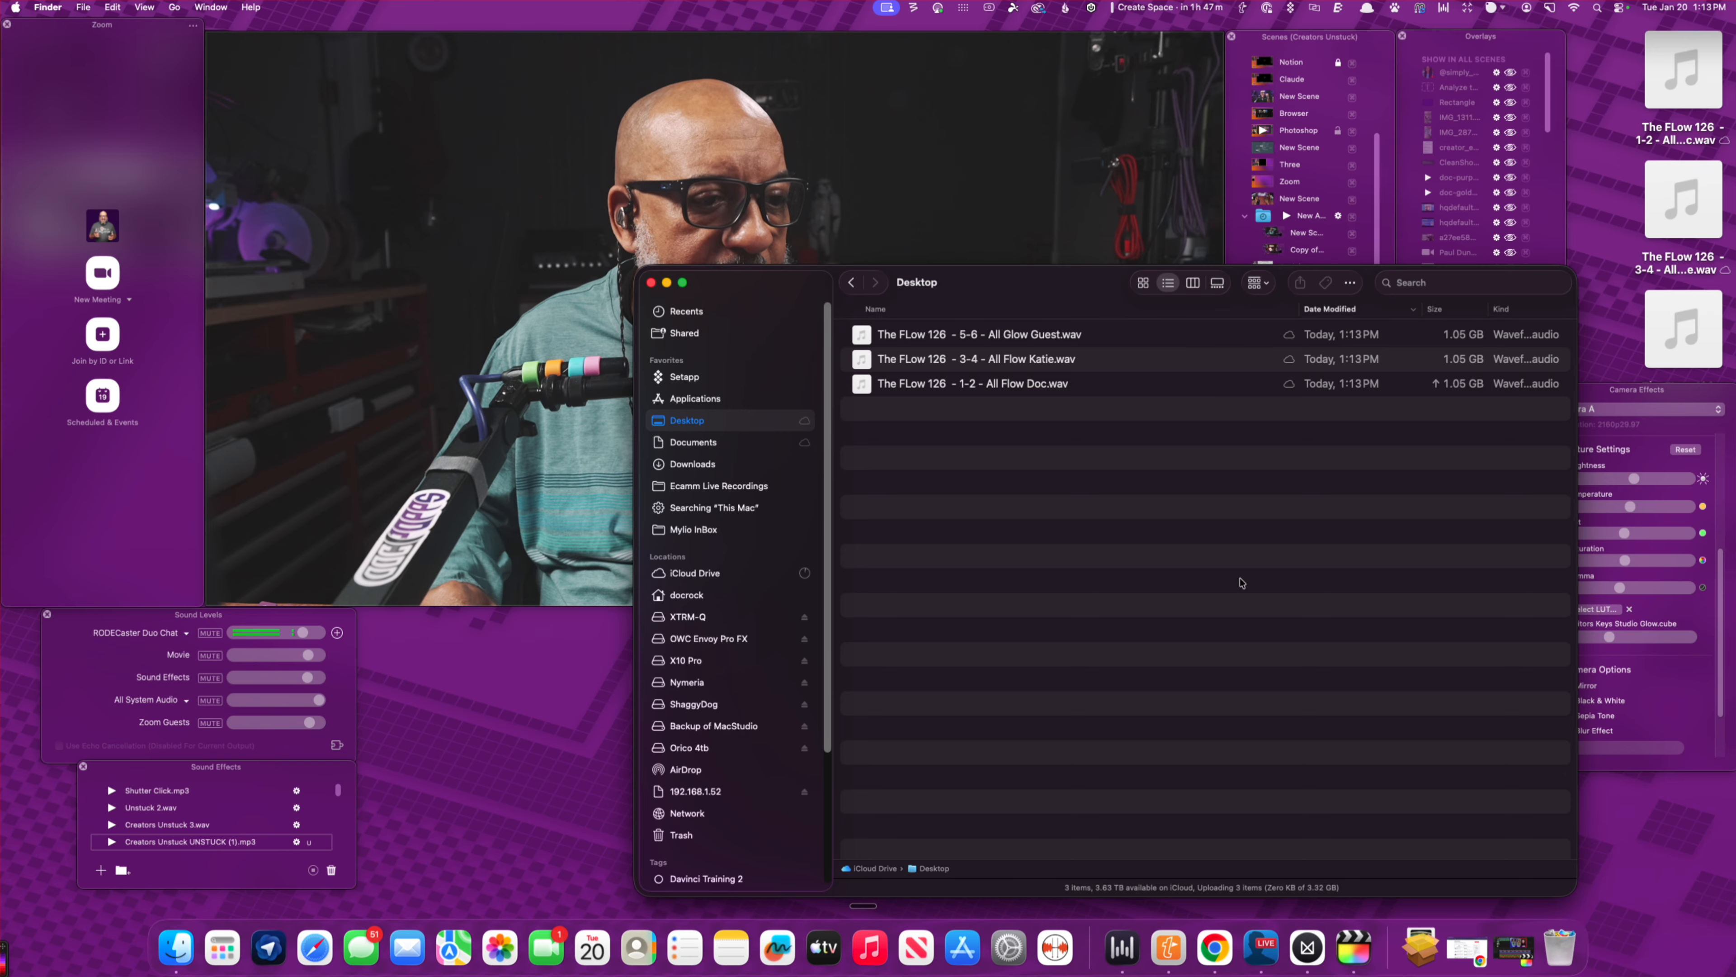
click(1218, 947)
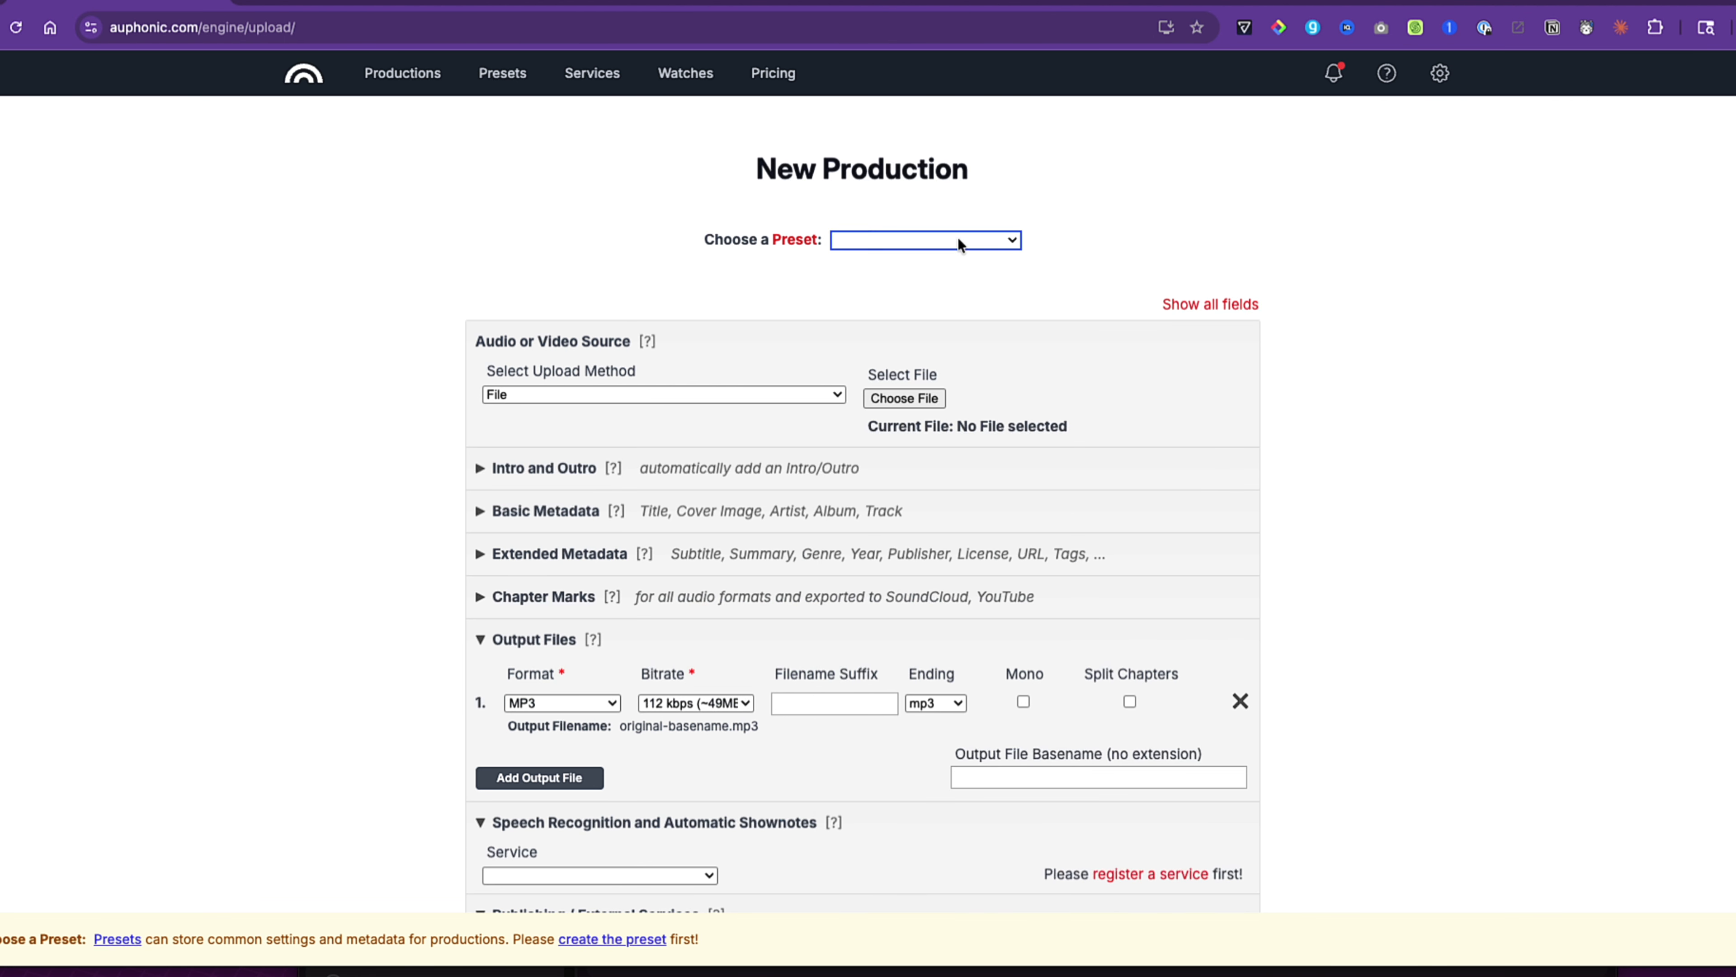
- Dismiss the preset list, return to Productions, and start a New Multitrack Production
click(959, 241)
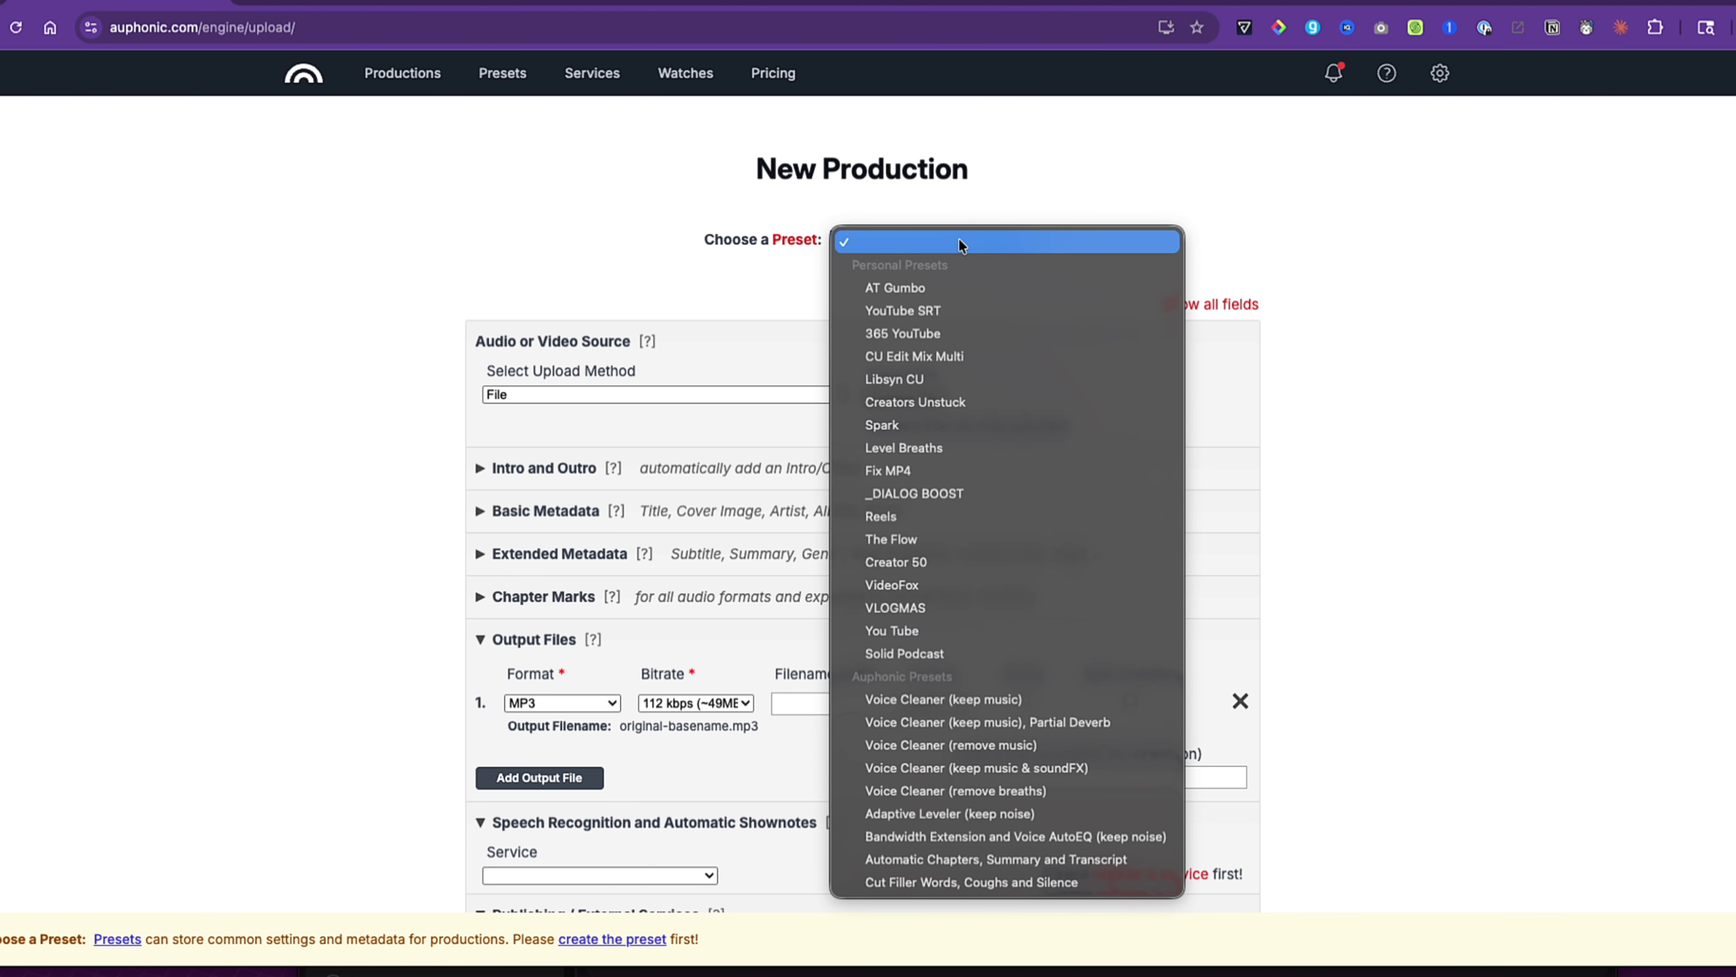
click(1300, 250)
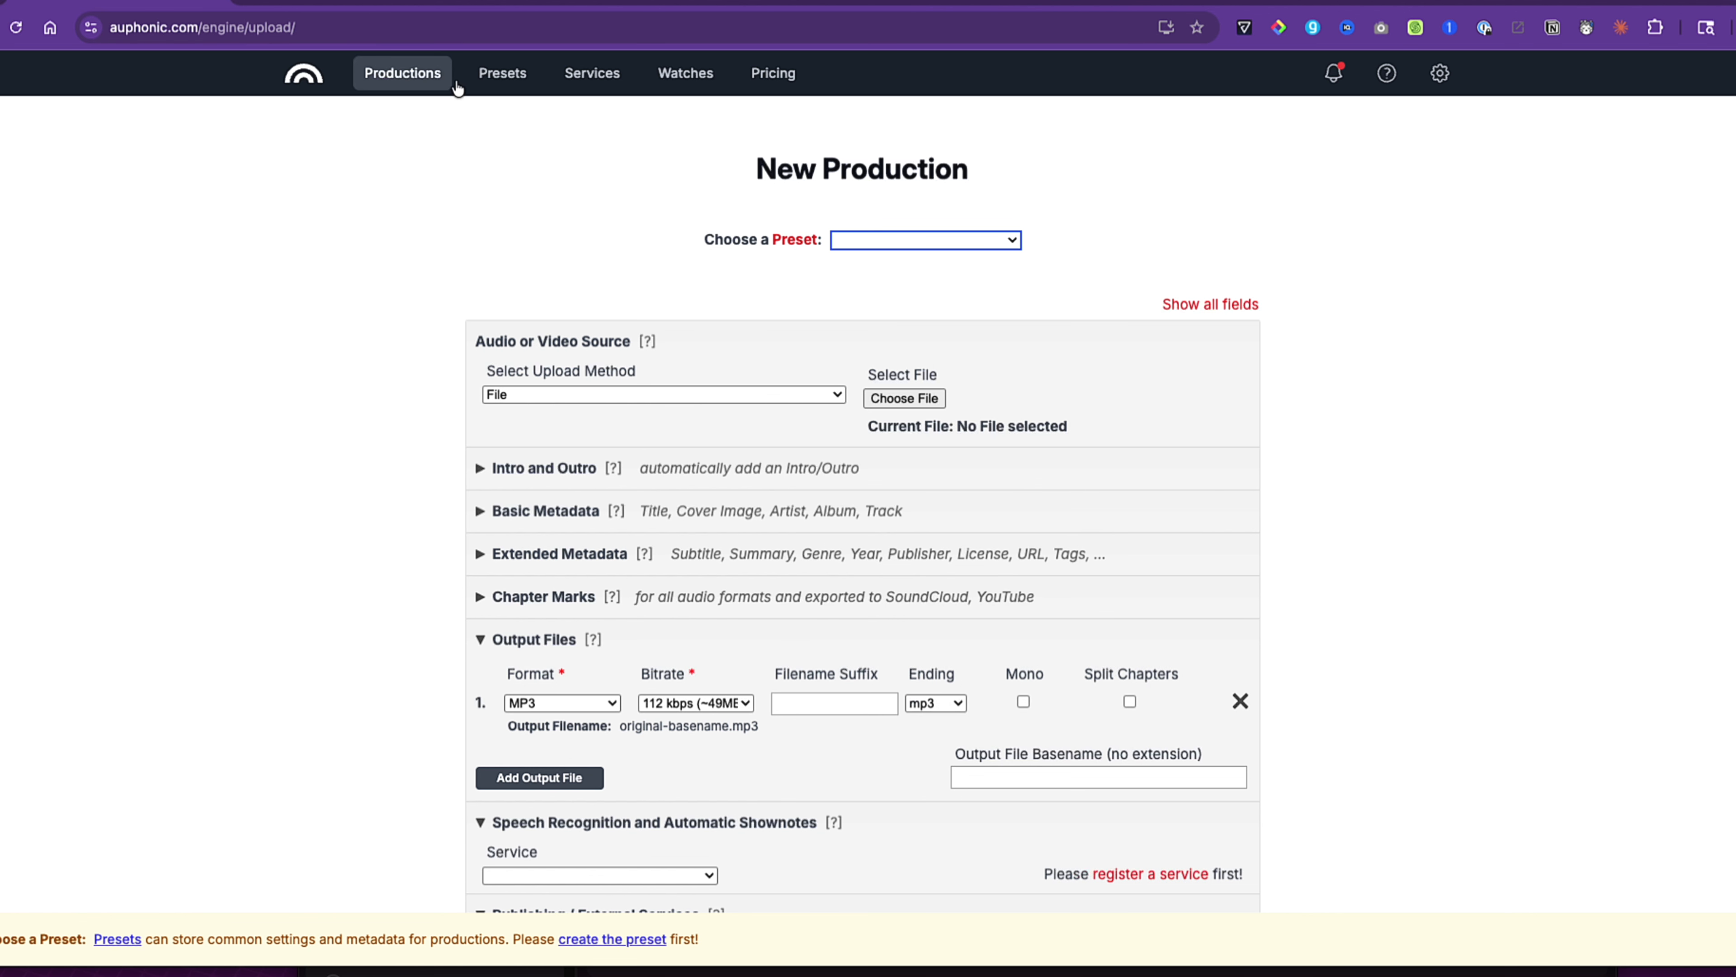
click(454, 87)
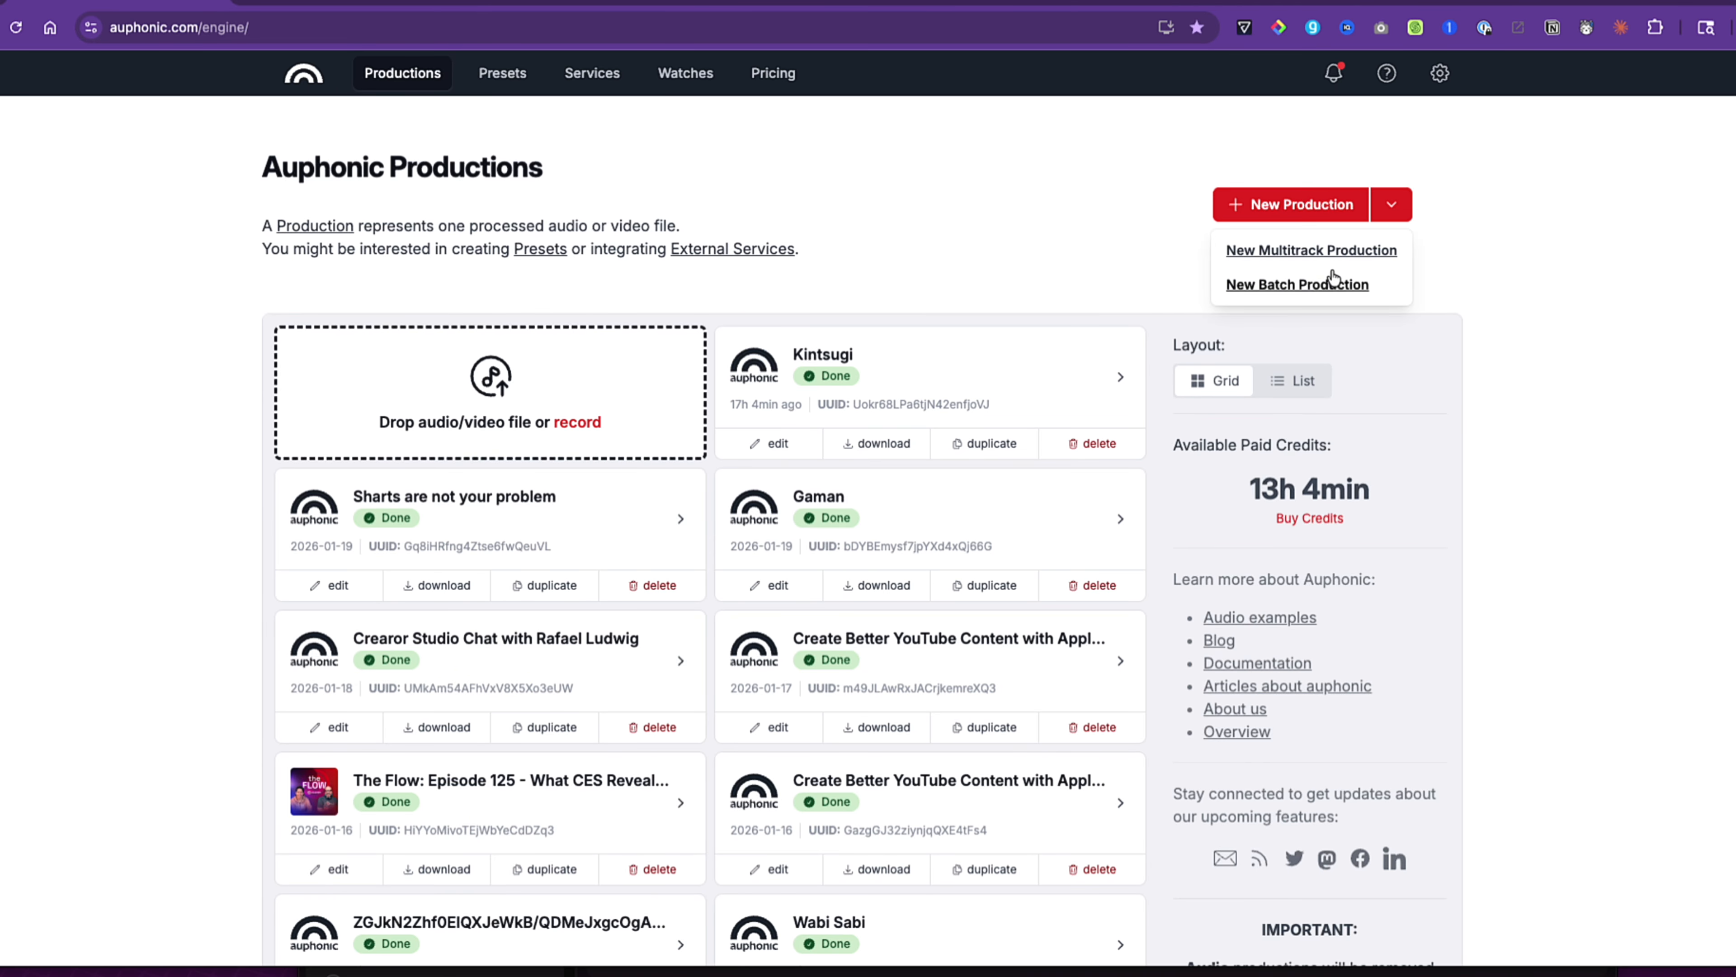
click(1338, 252)
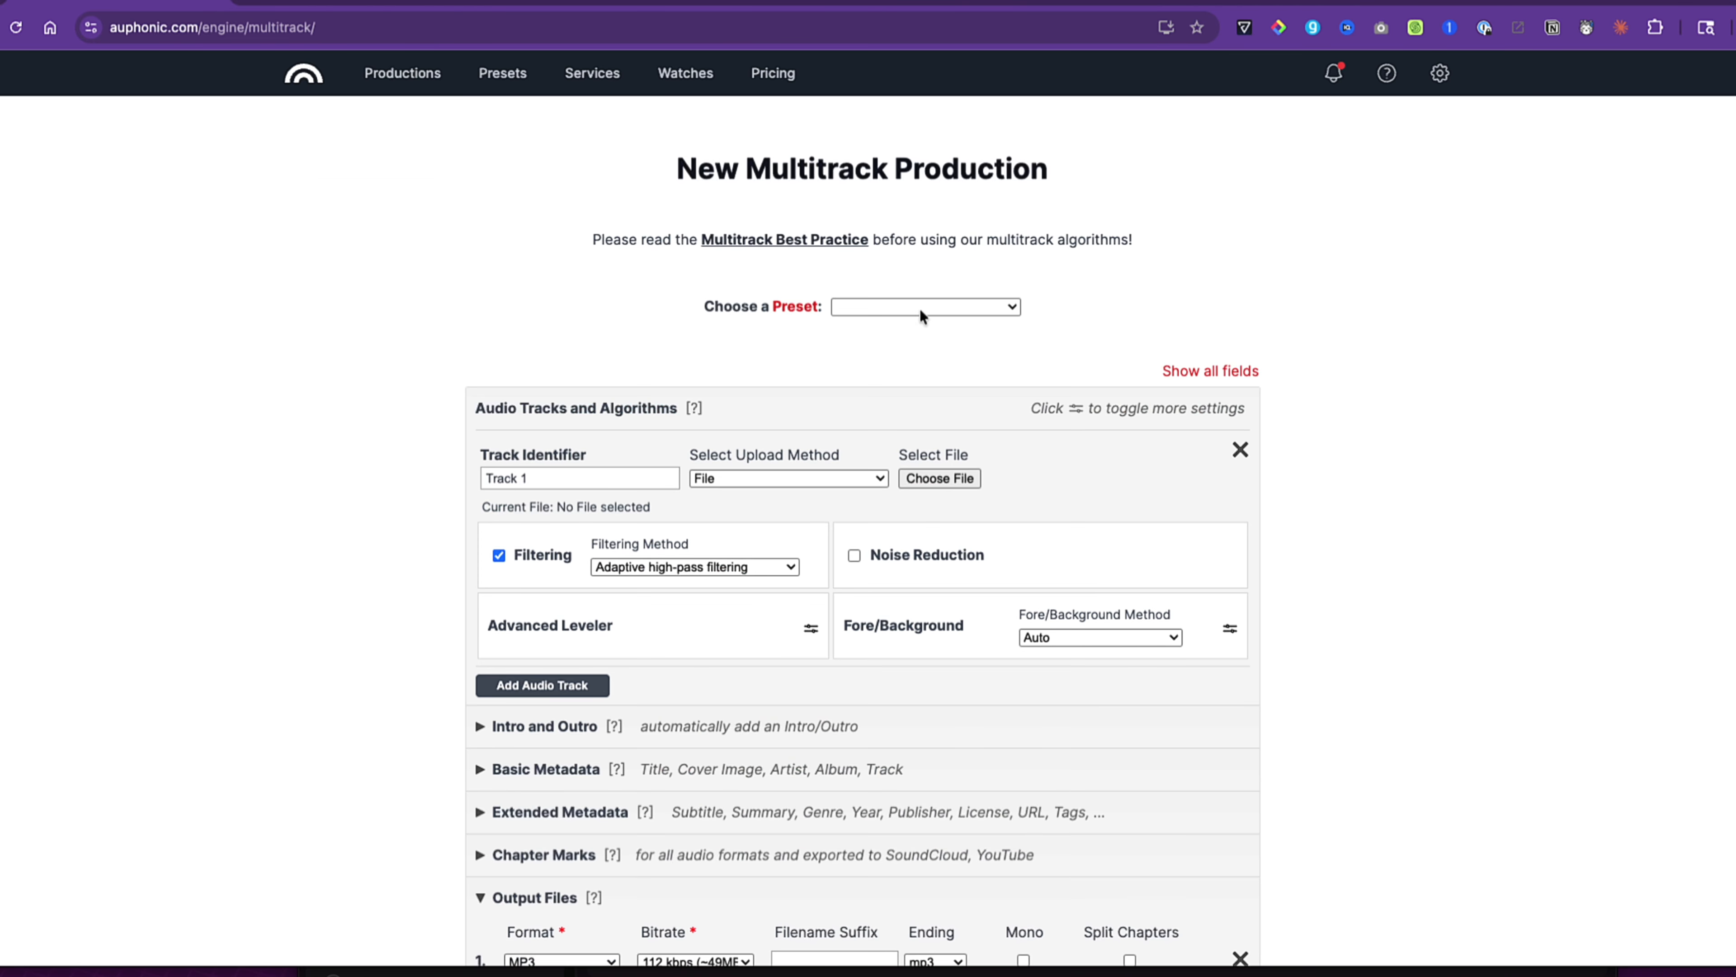
- Choose The FLow 126 - 1-2 - All Flow Doc.wav from the Desktop as Track 1's file
scroll(868, 394, down, 3)
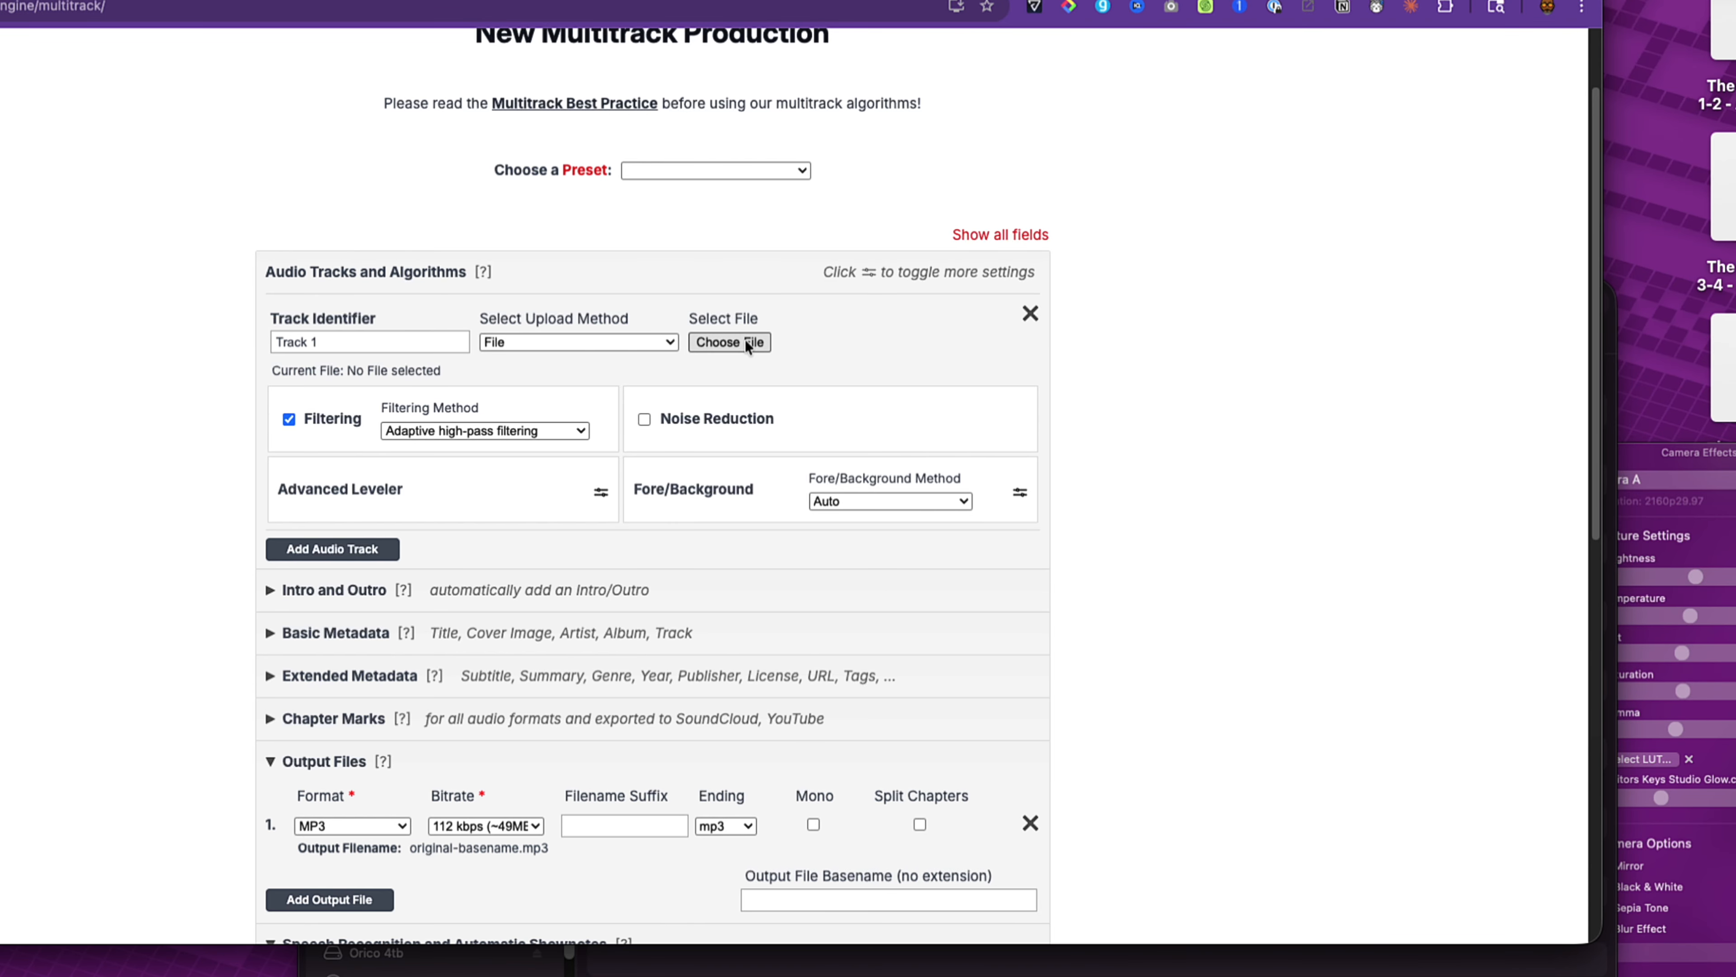
click(745, 340)
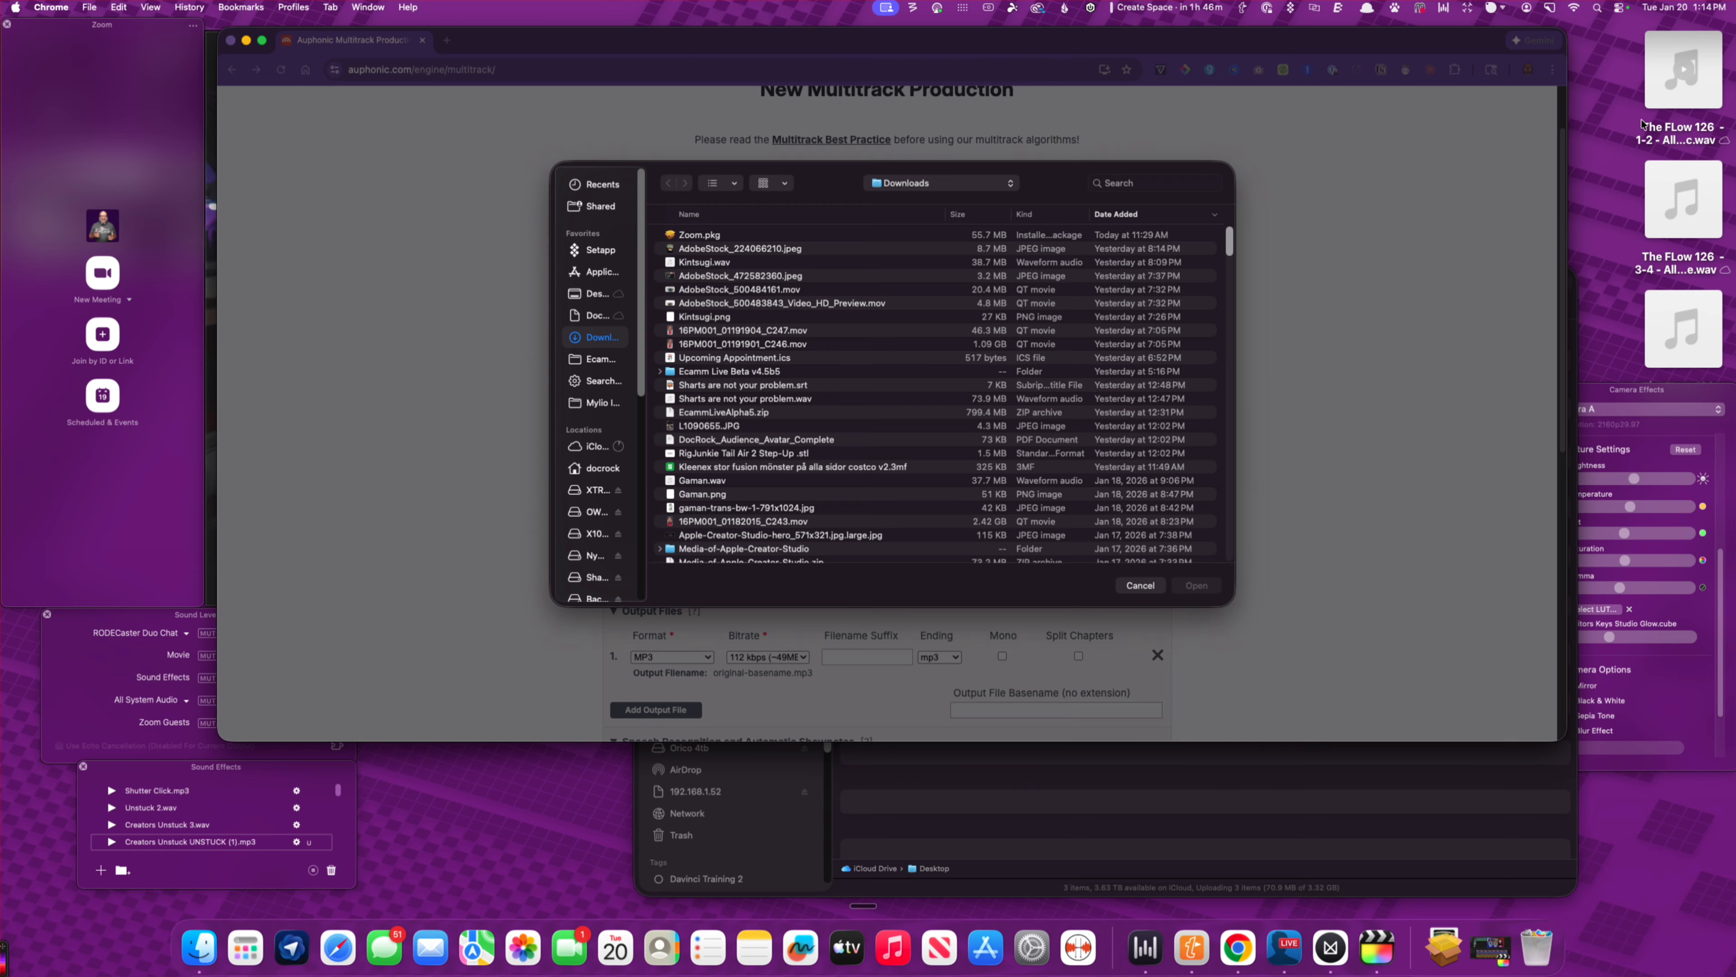
click(1617, 226)
click(1326, 781)
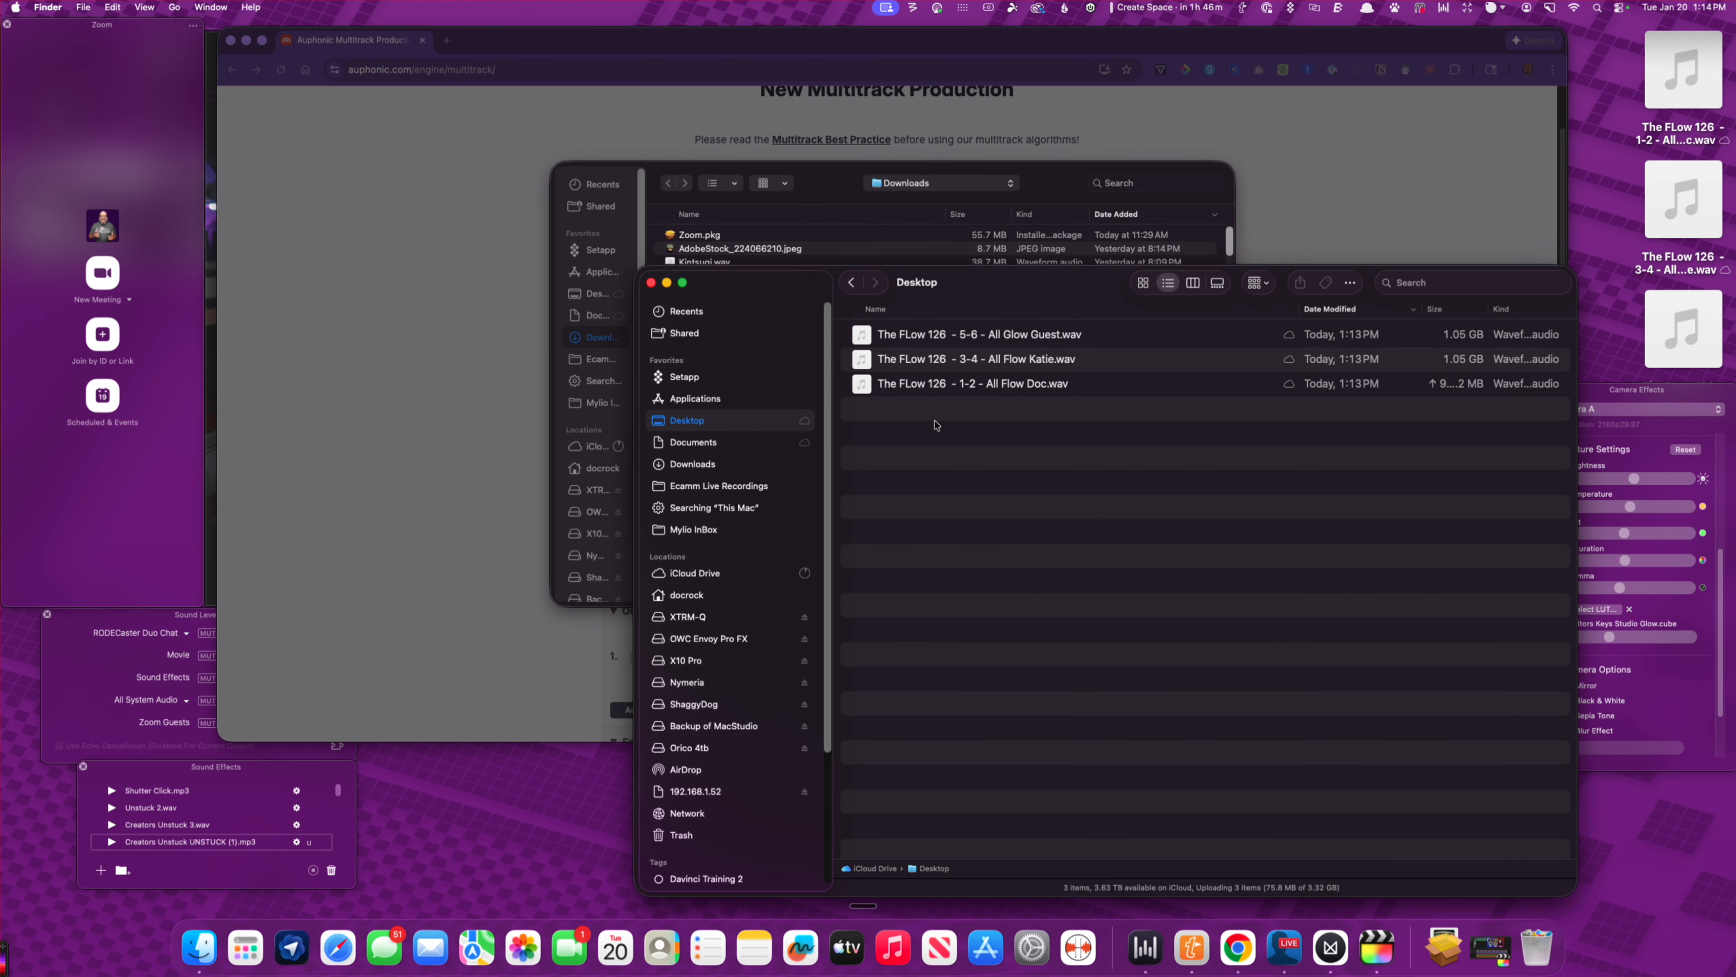
drag(989, 384, 918, 251)
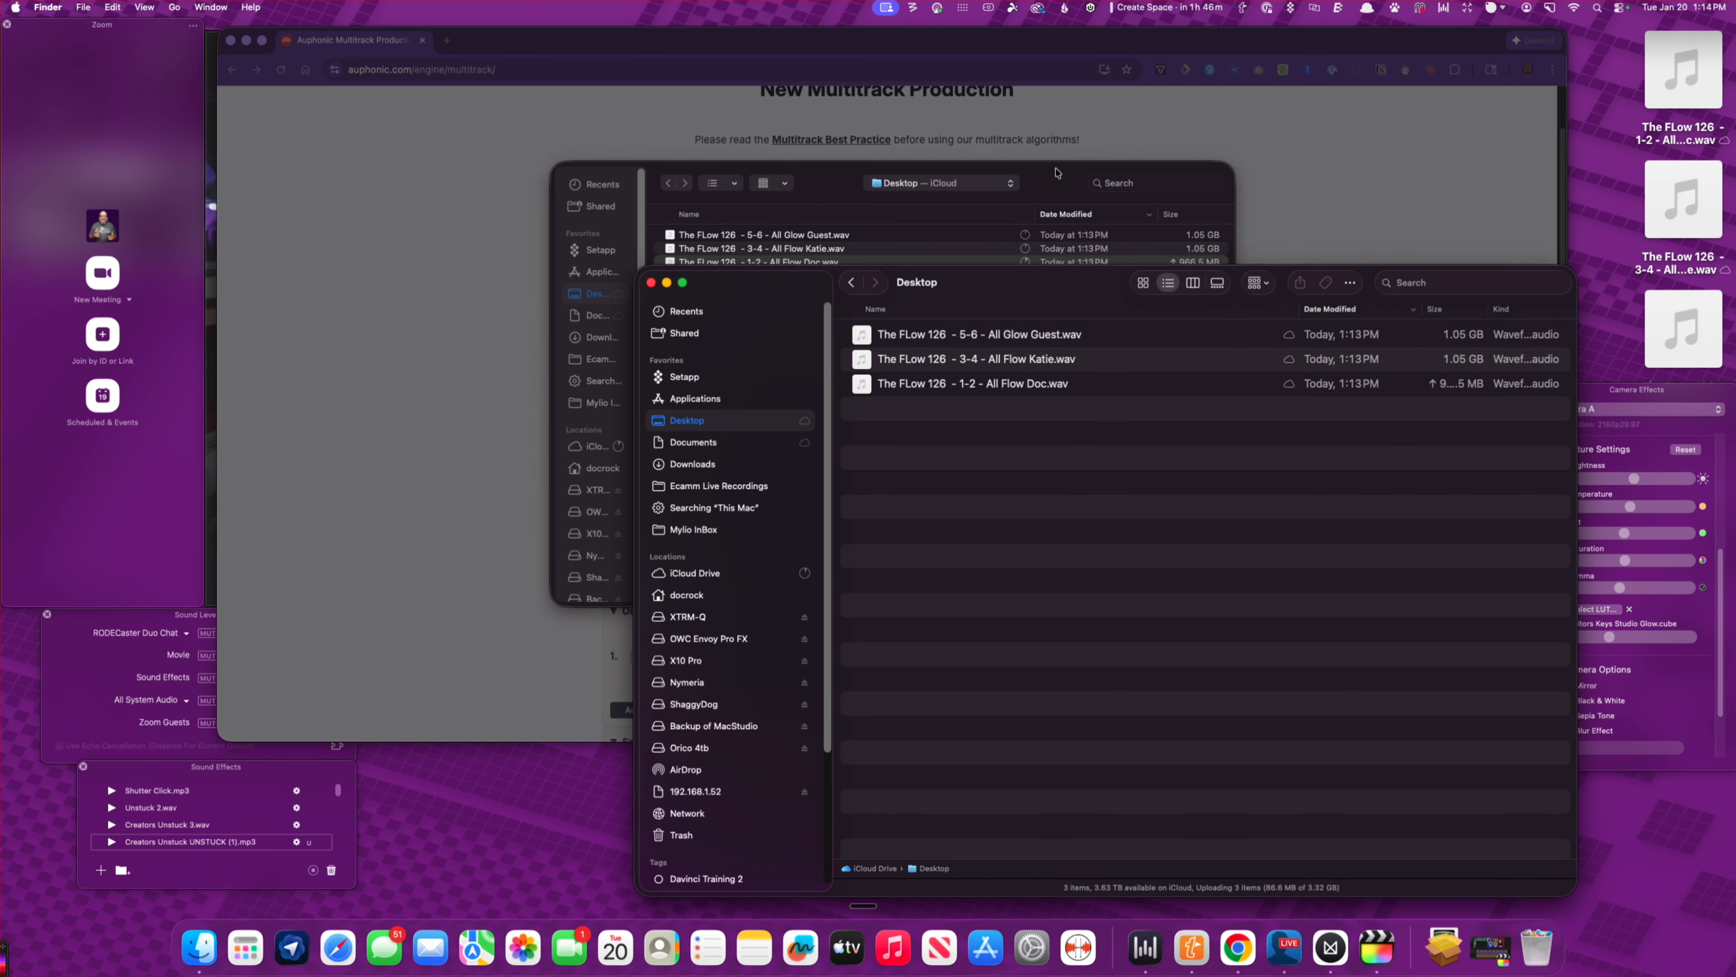
click(1055, 176)
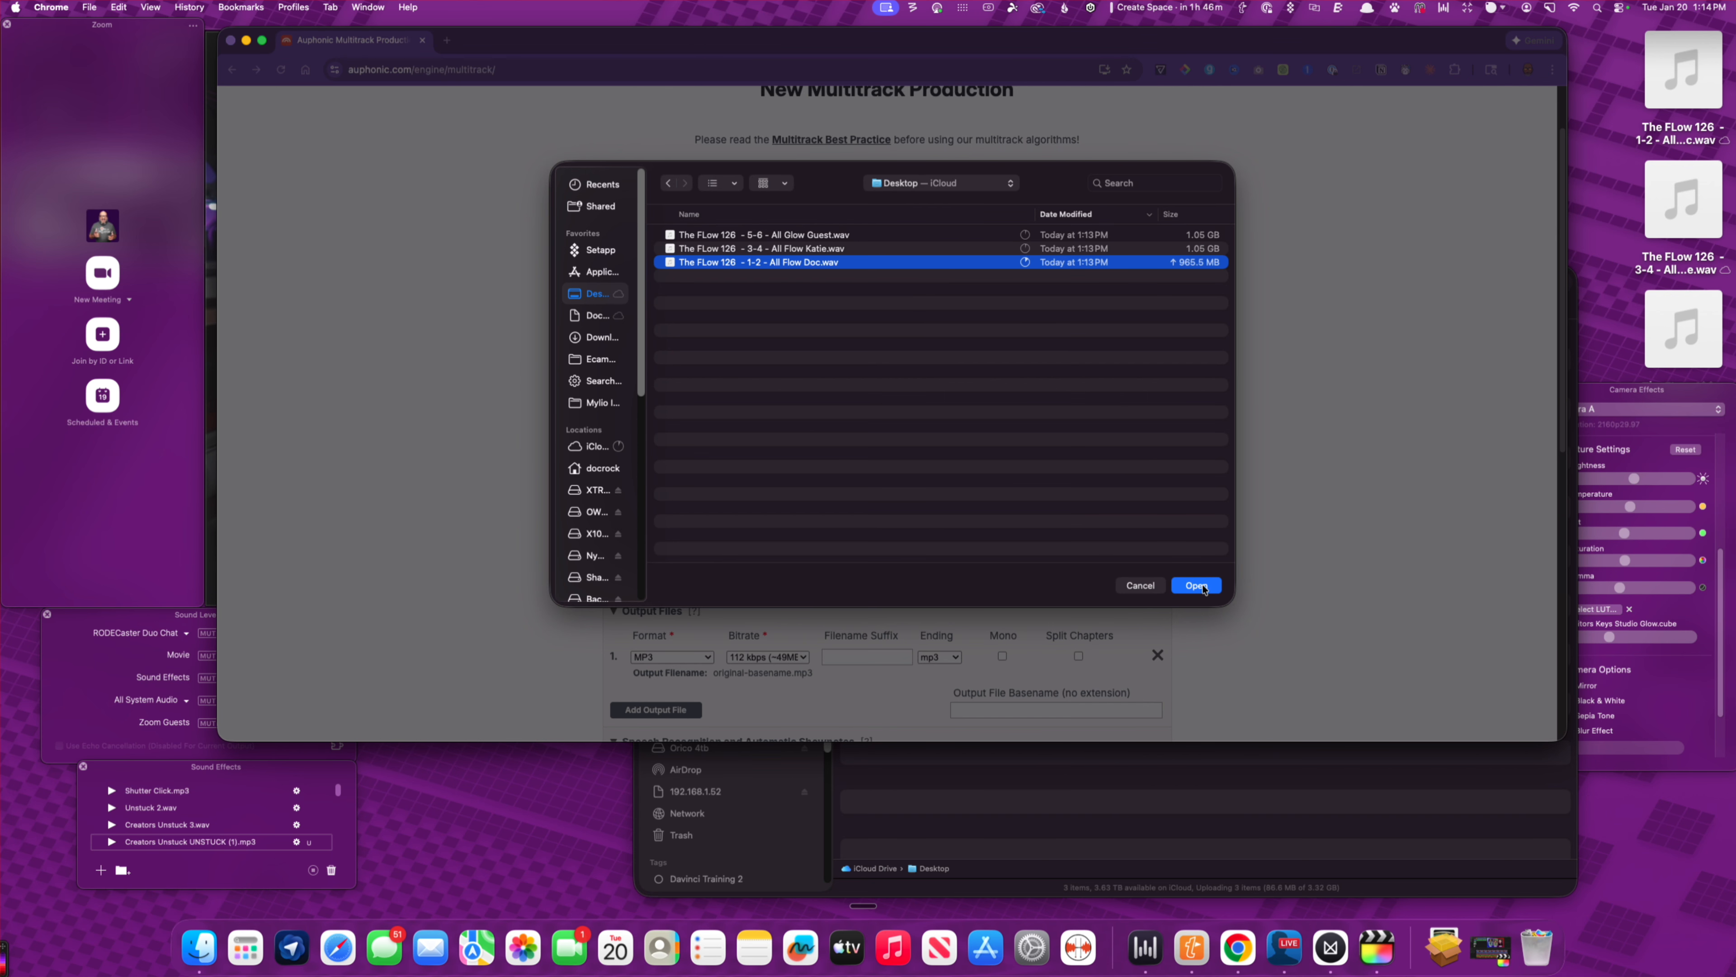
click(1198, 586)
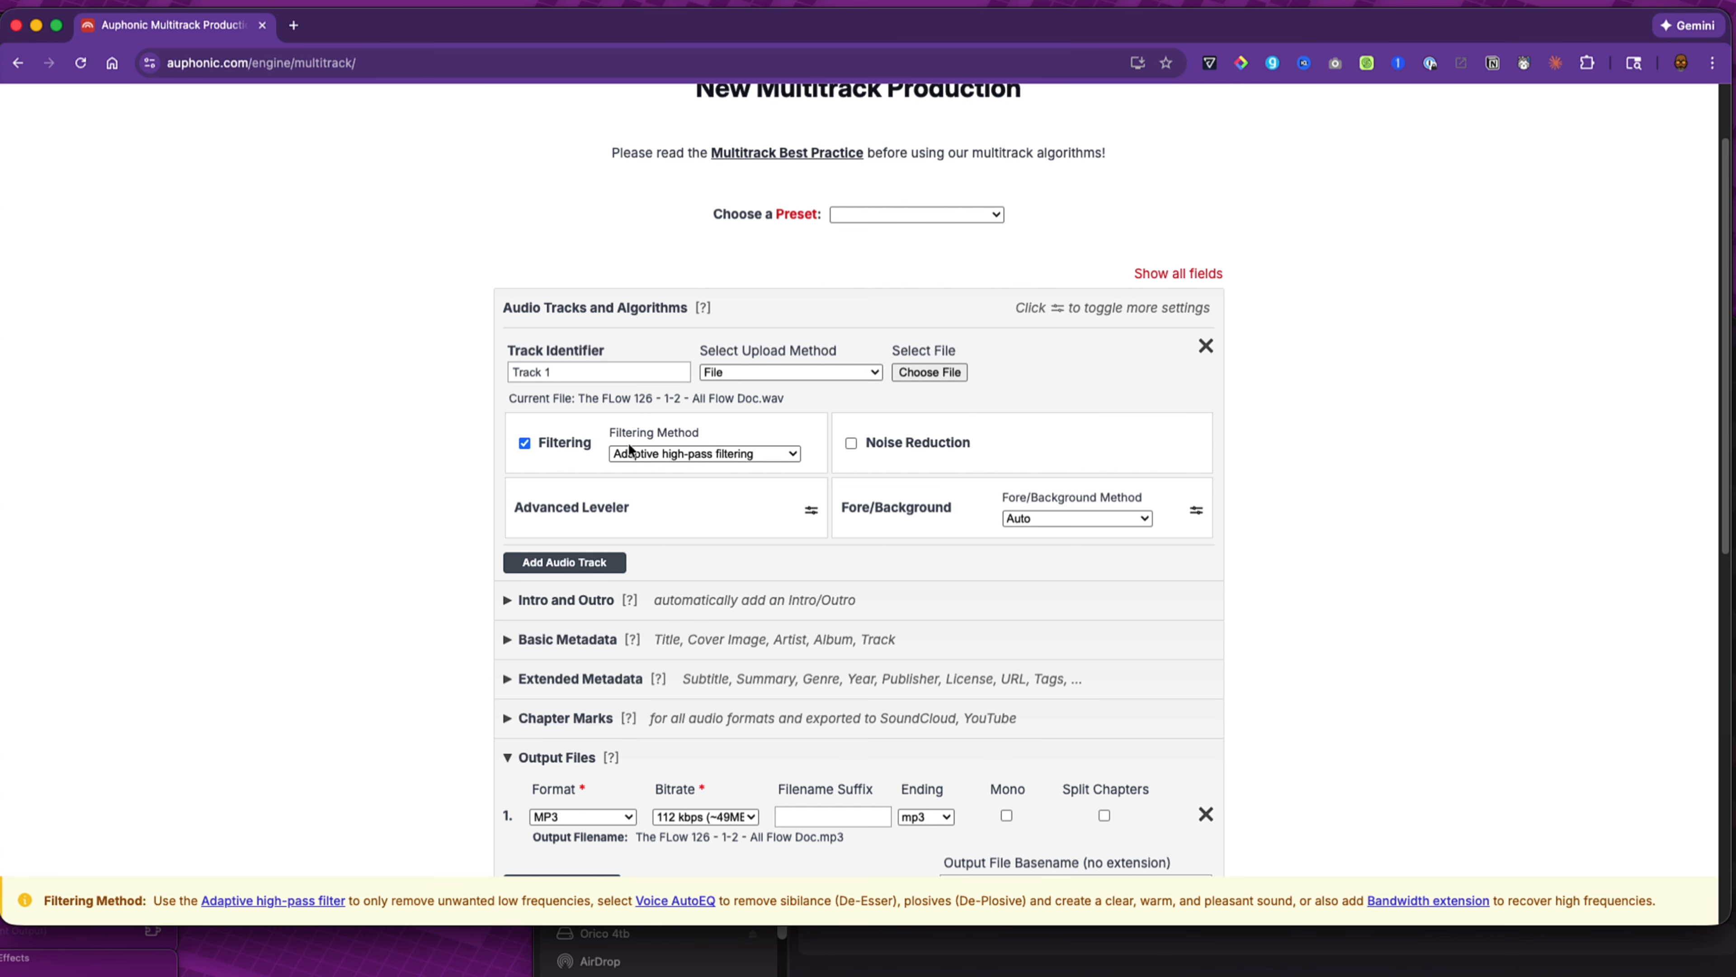
- Set Track 1 to Voice AutoEQ with noise reduction: noise and reverb 6 dB, breaths 24 dB
click(761, 455)
click(735, 476)
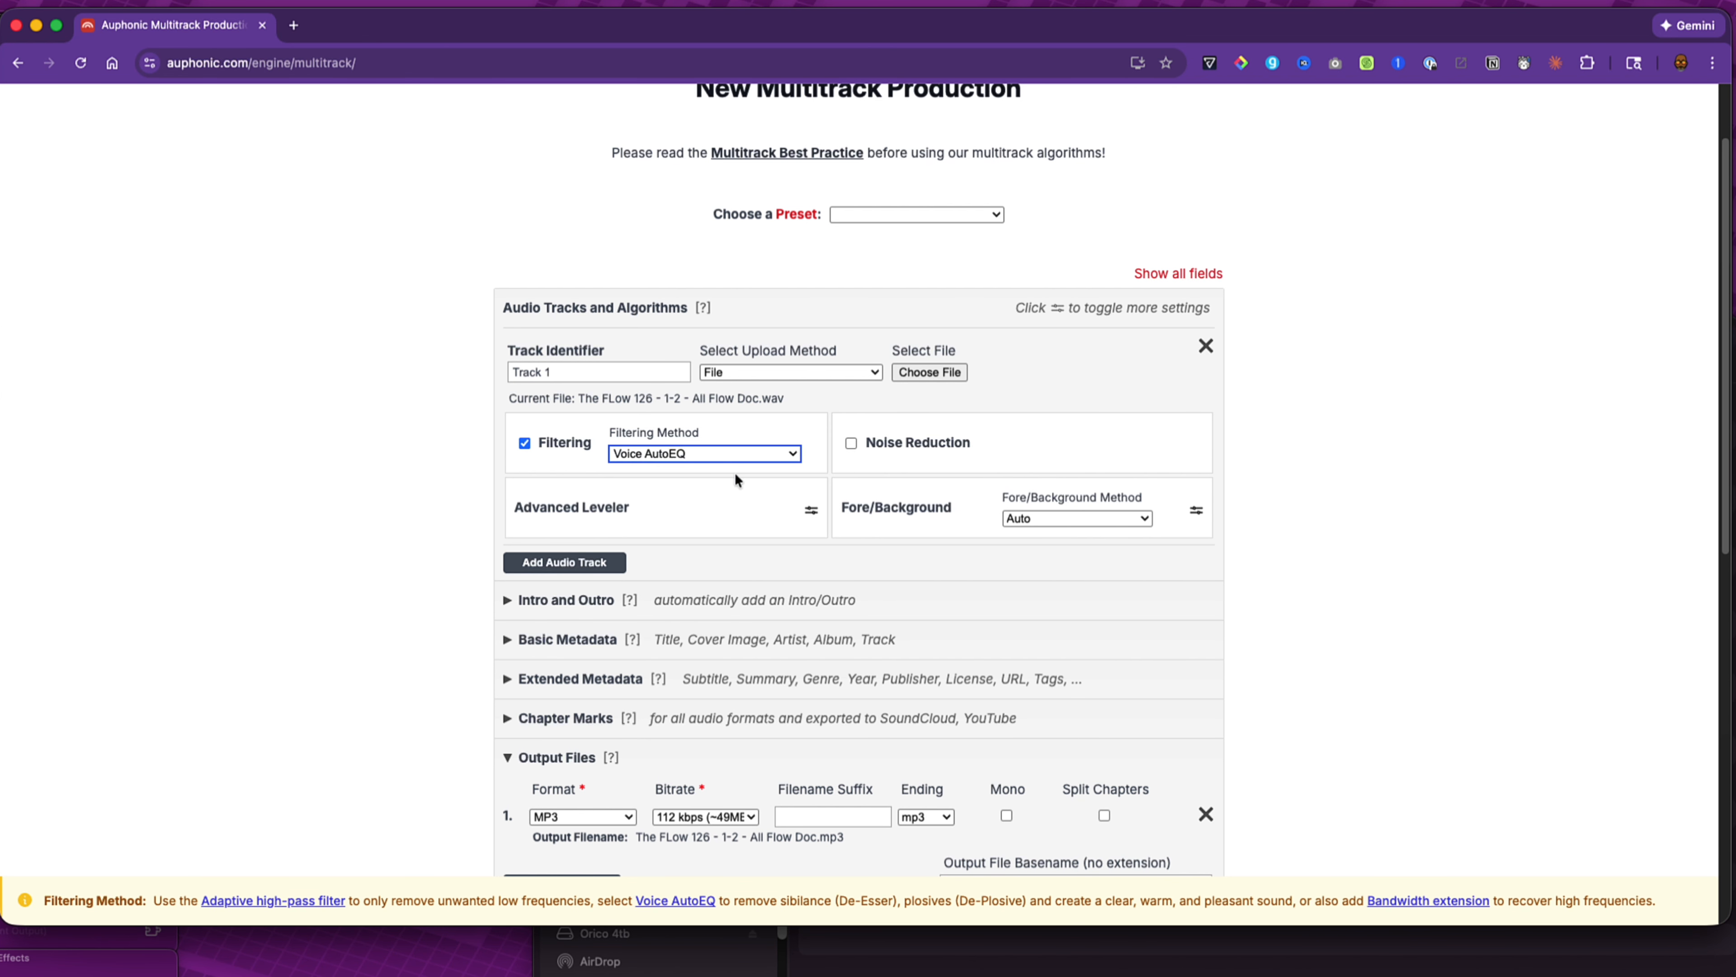
click(875, 442)
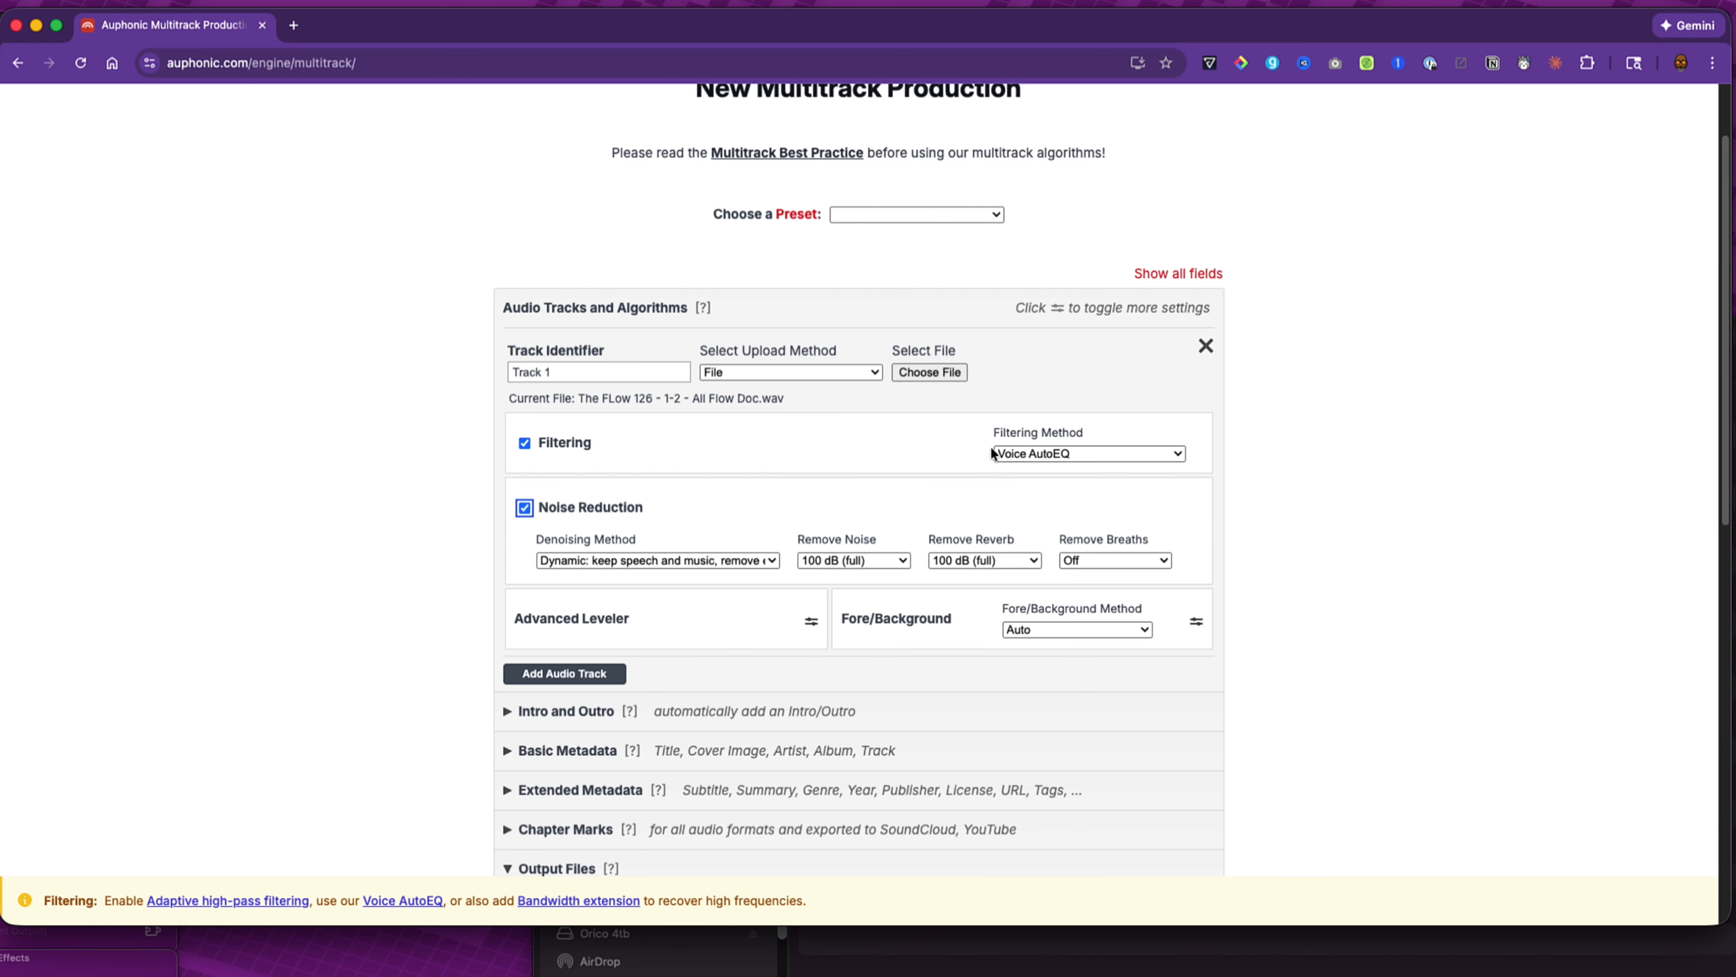
click(861, 560)
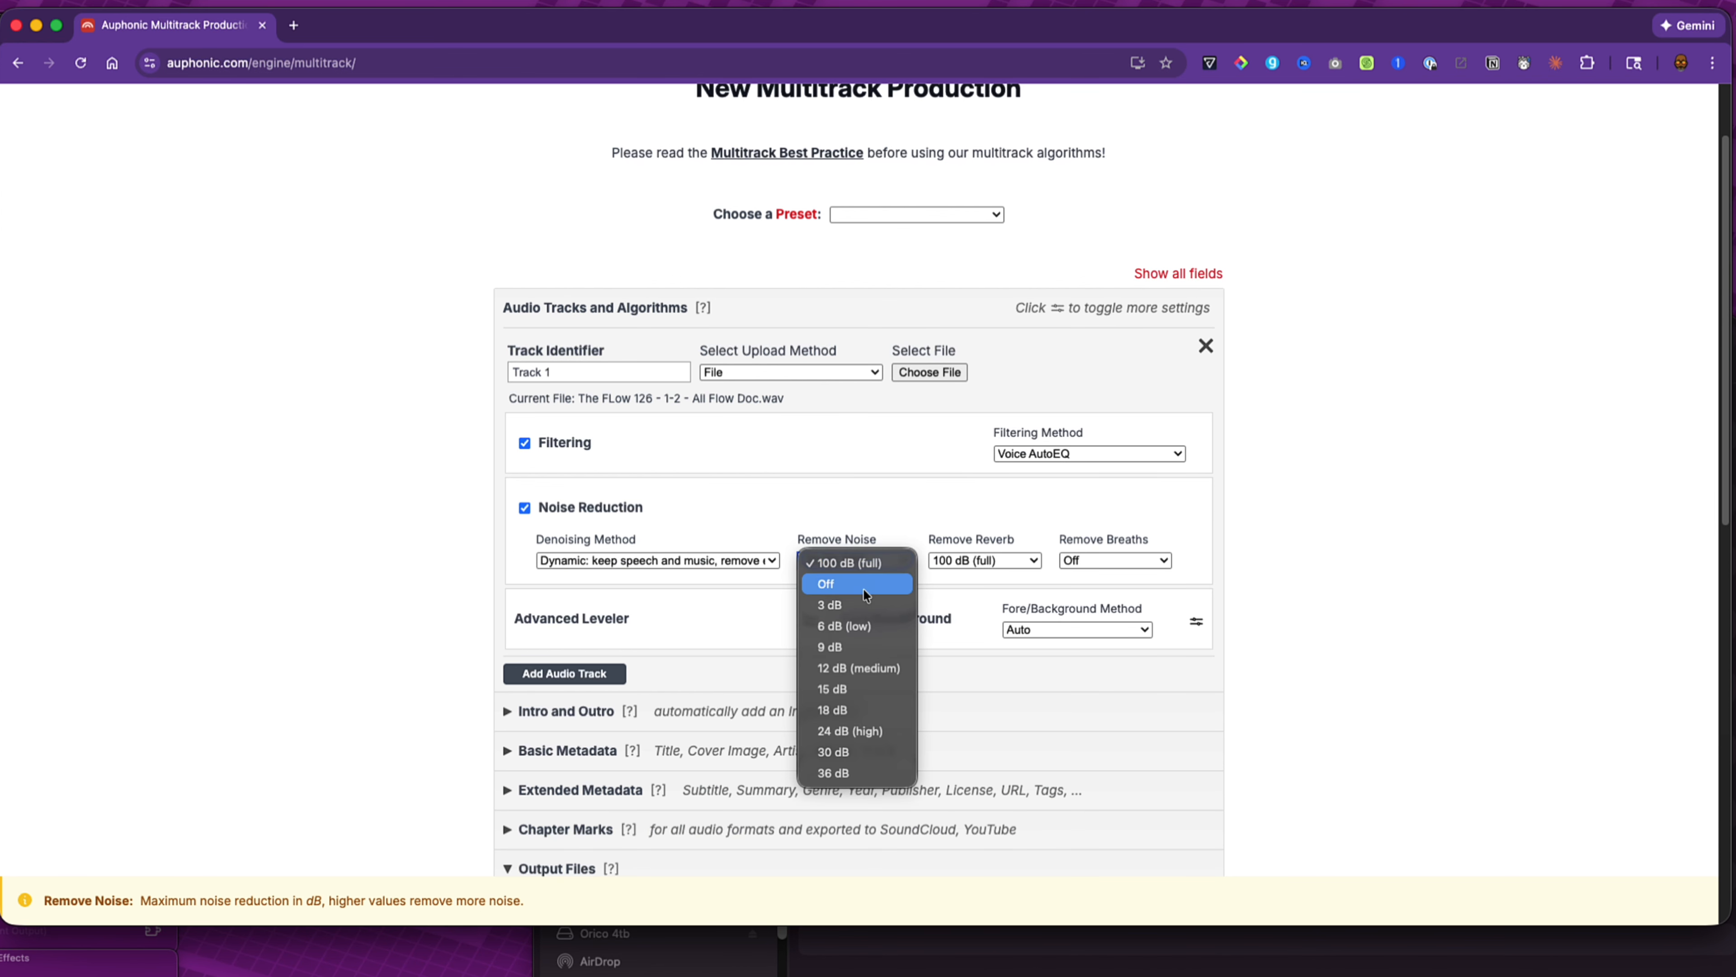
click(880, 628)
click(1010, 562)
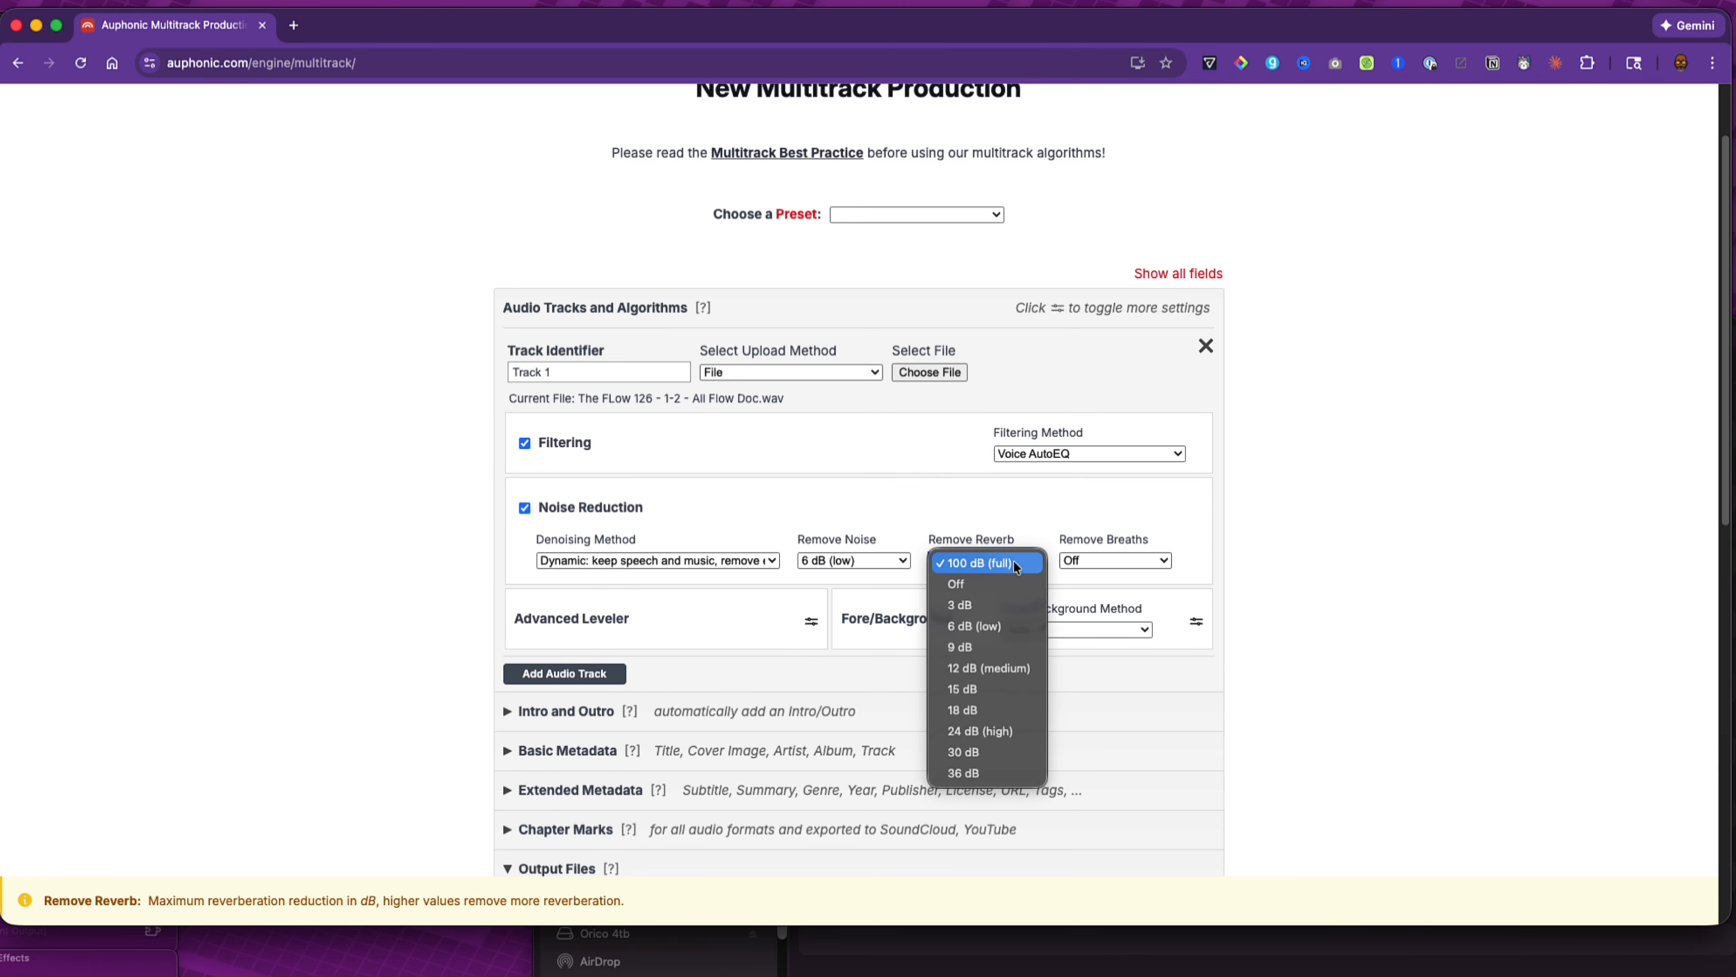
click(999, 617)
click(1093, 560)
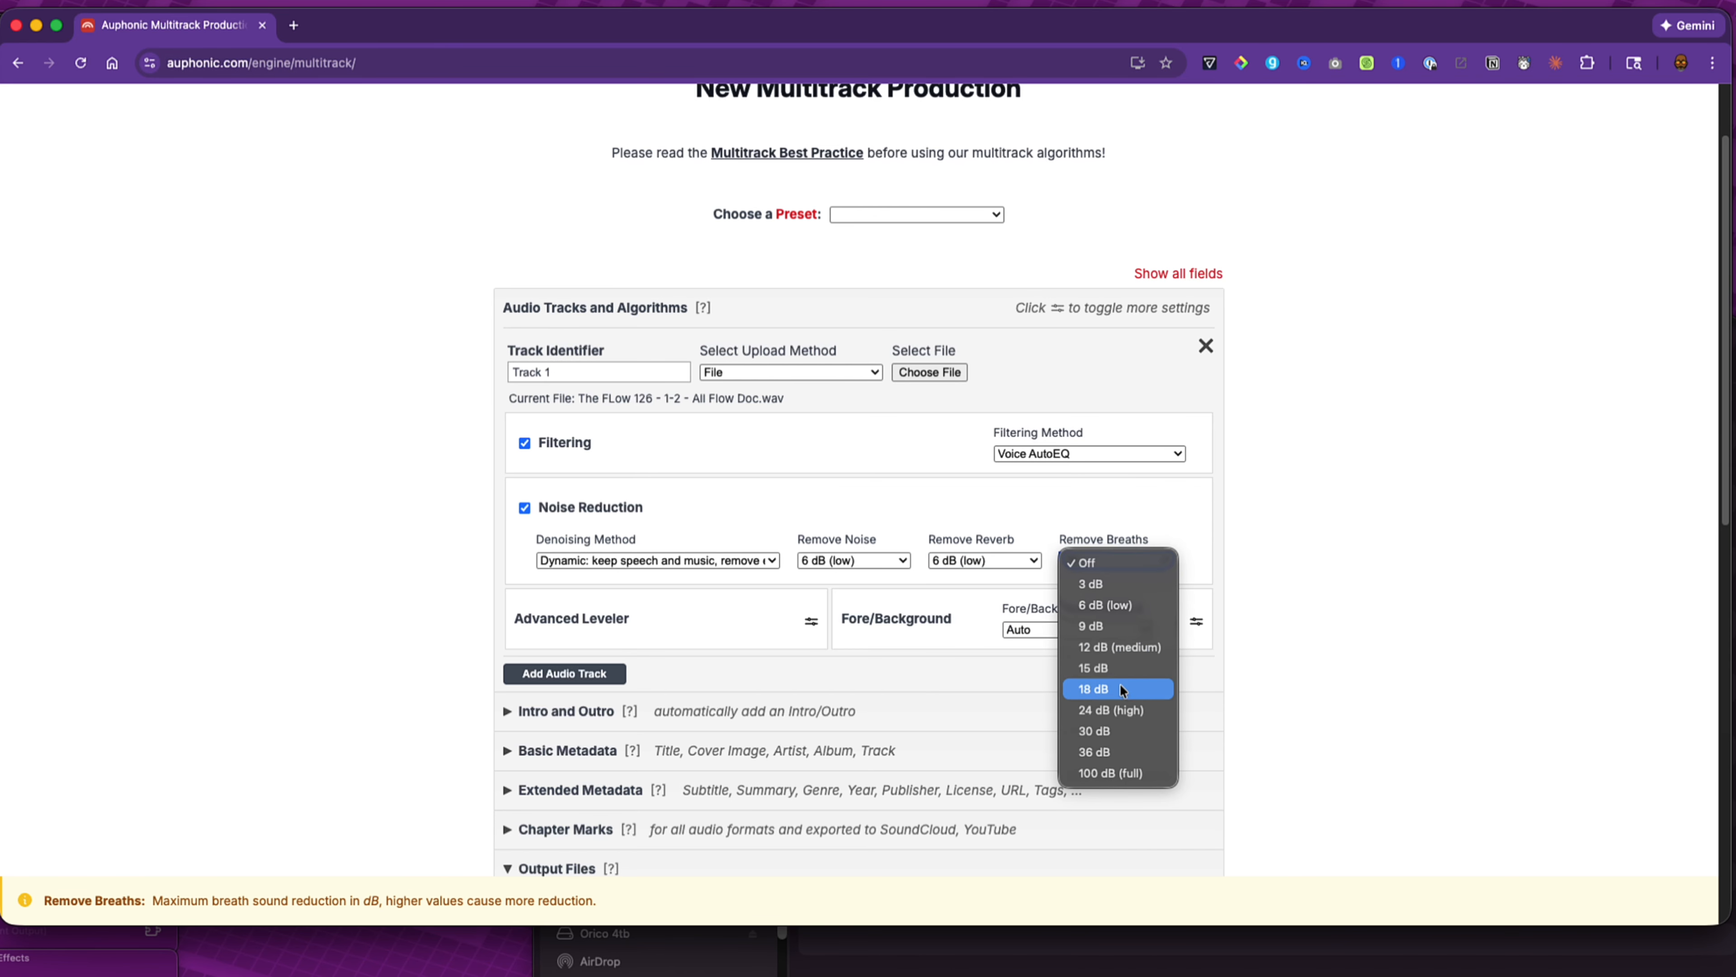
click(1146, 712)
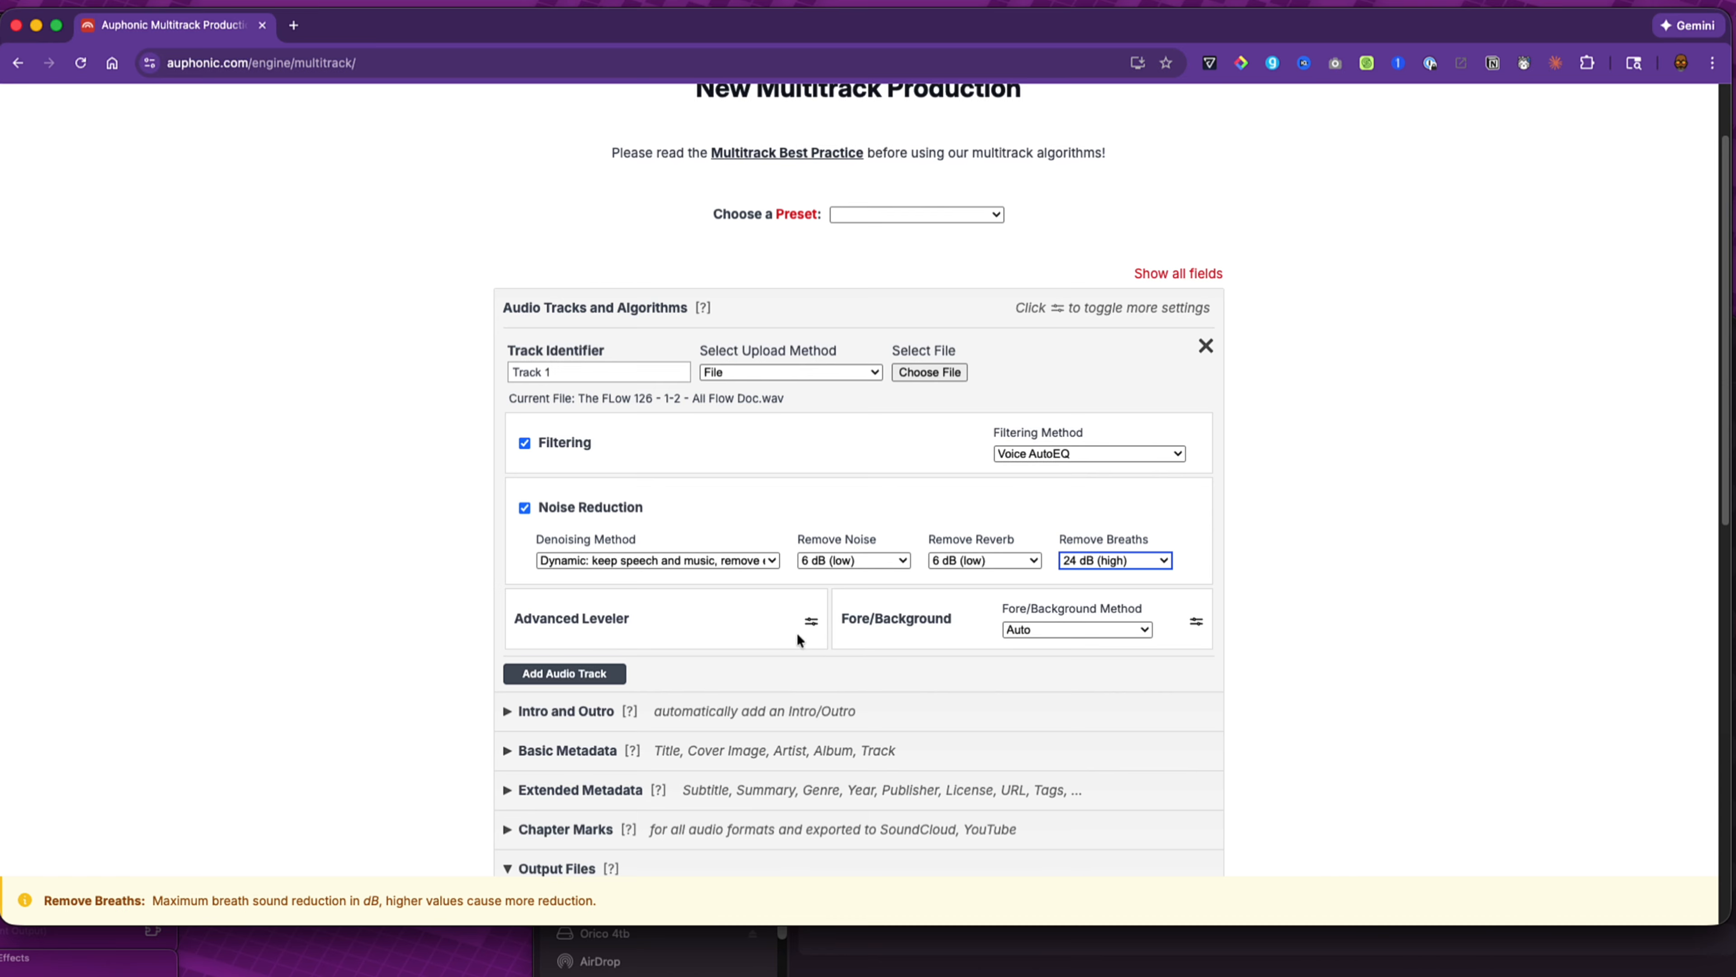
- In Advanced Leveler, classify Track 1 as a Speech Track and set it to Foreground Track
click(812, 621)
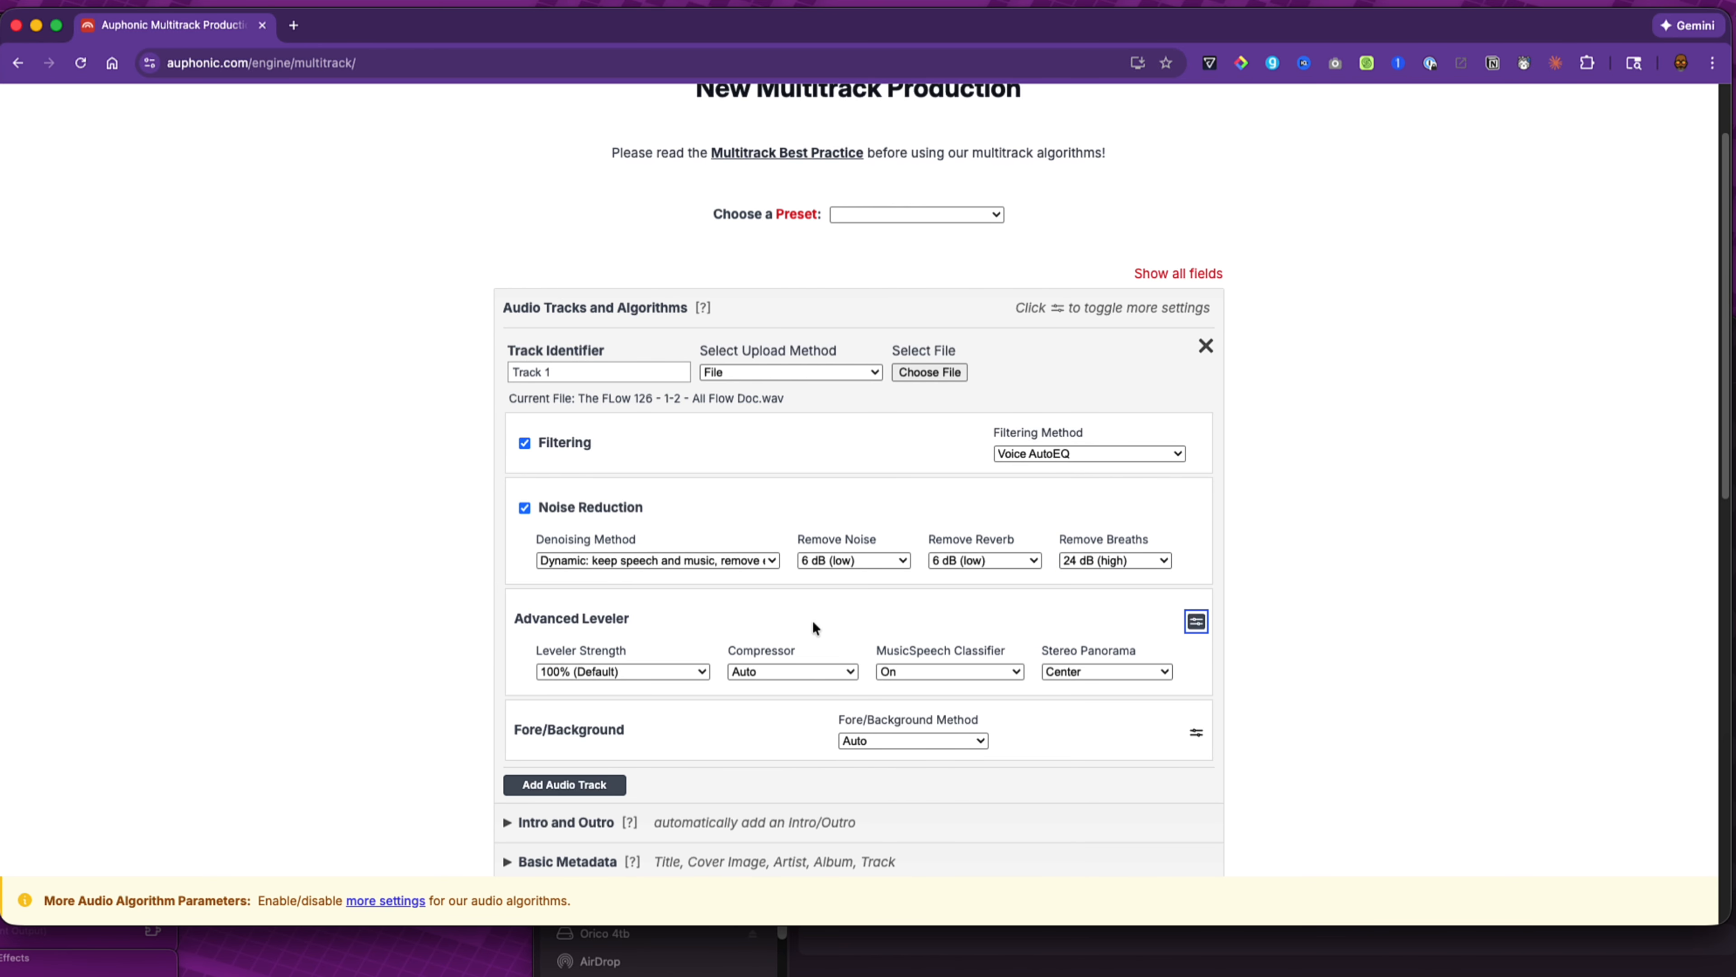
click(977, 668)
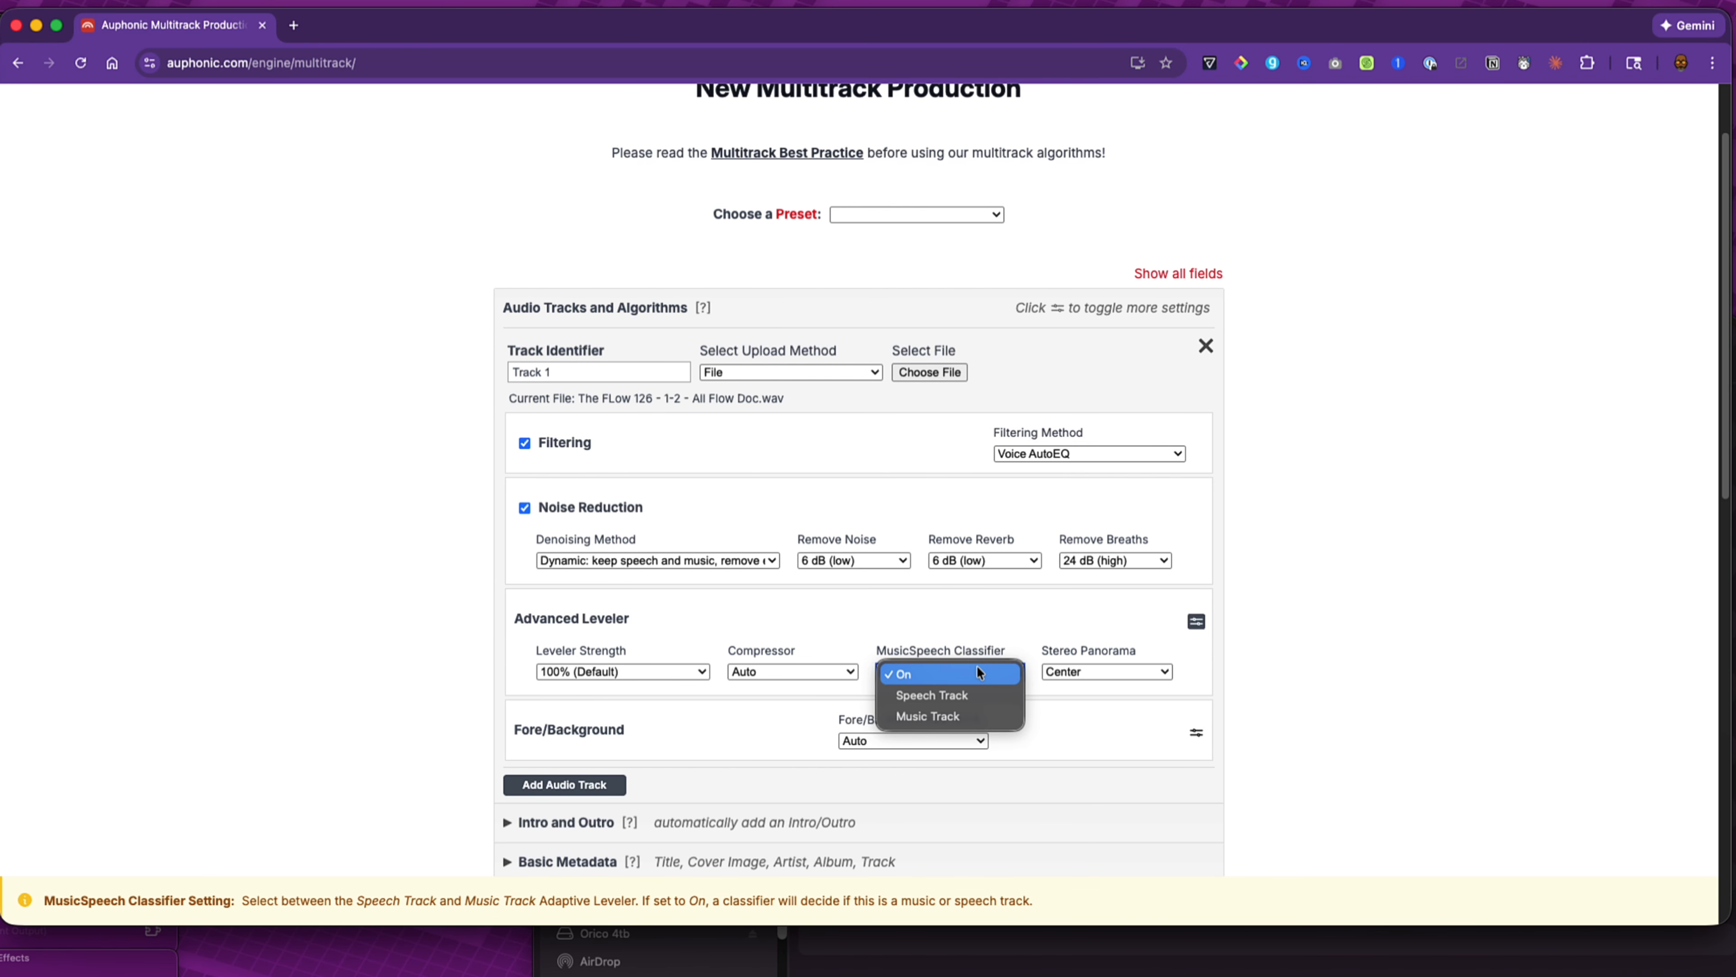
click(970, 695)
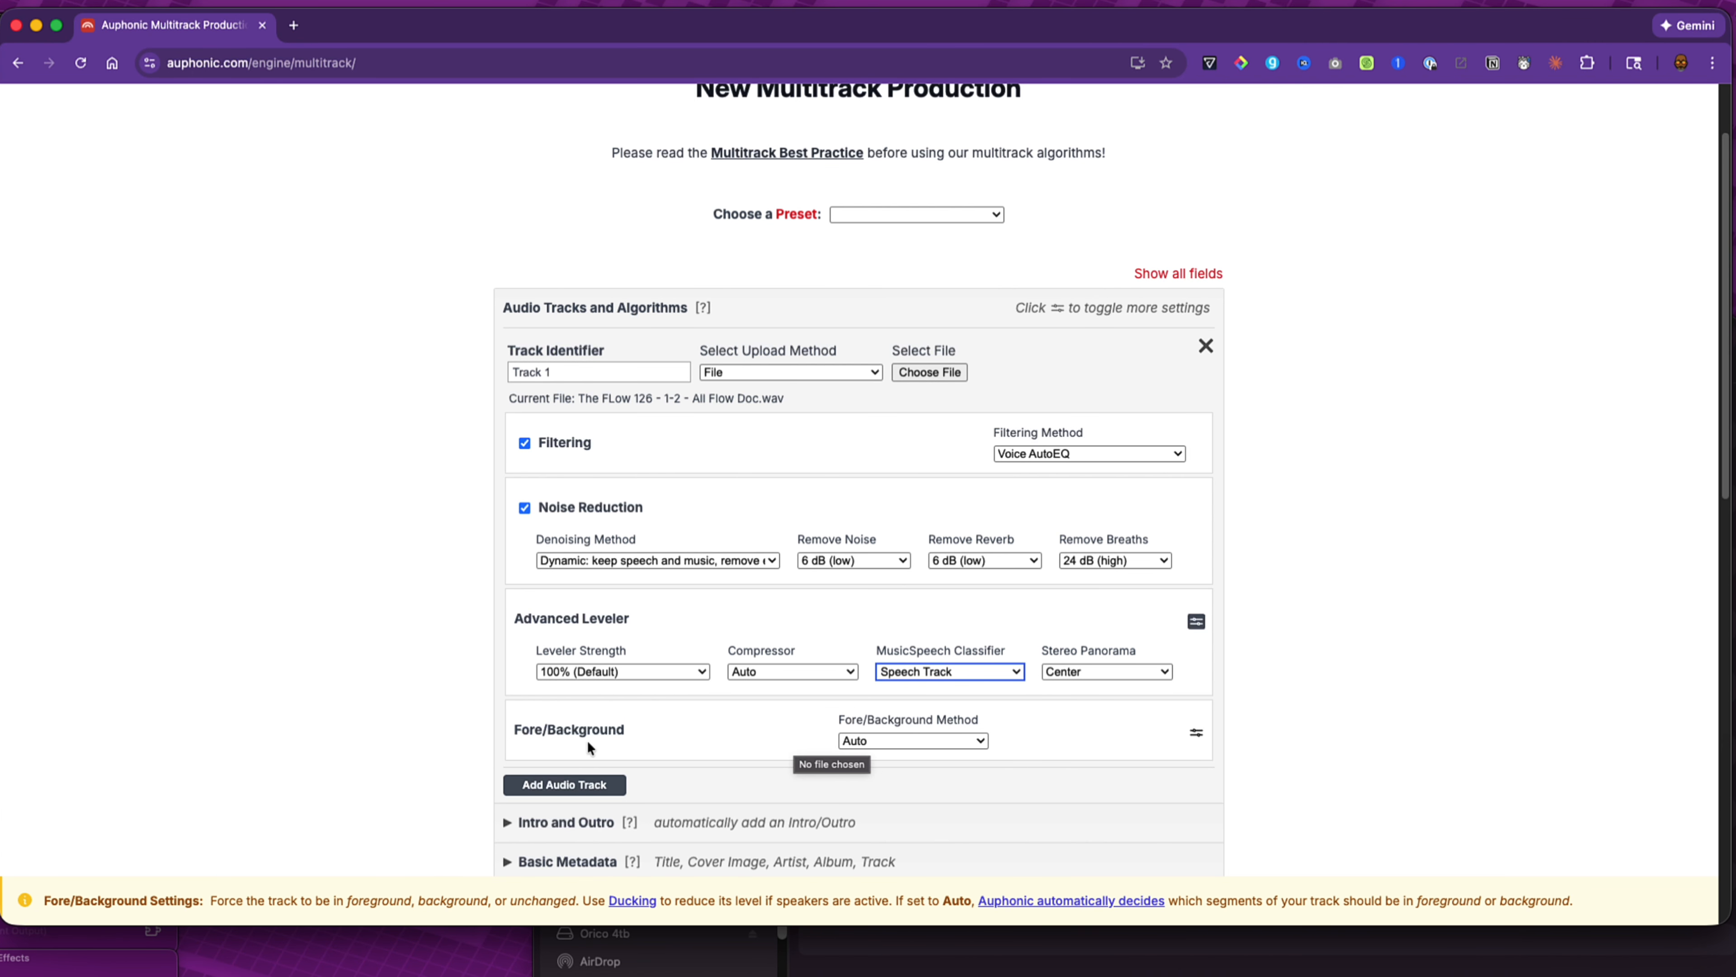
click(924, 736)
click(930, 763)
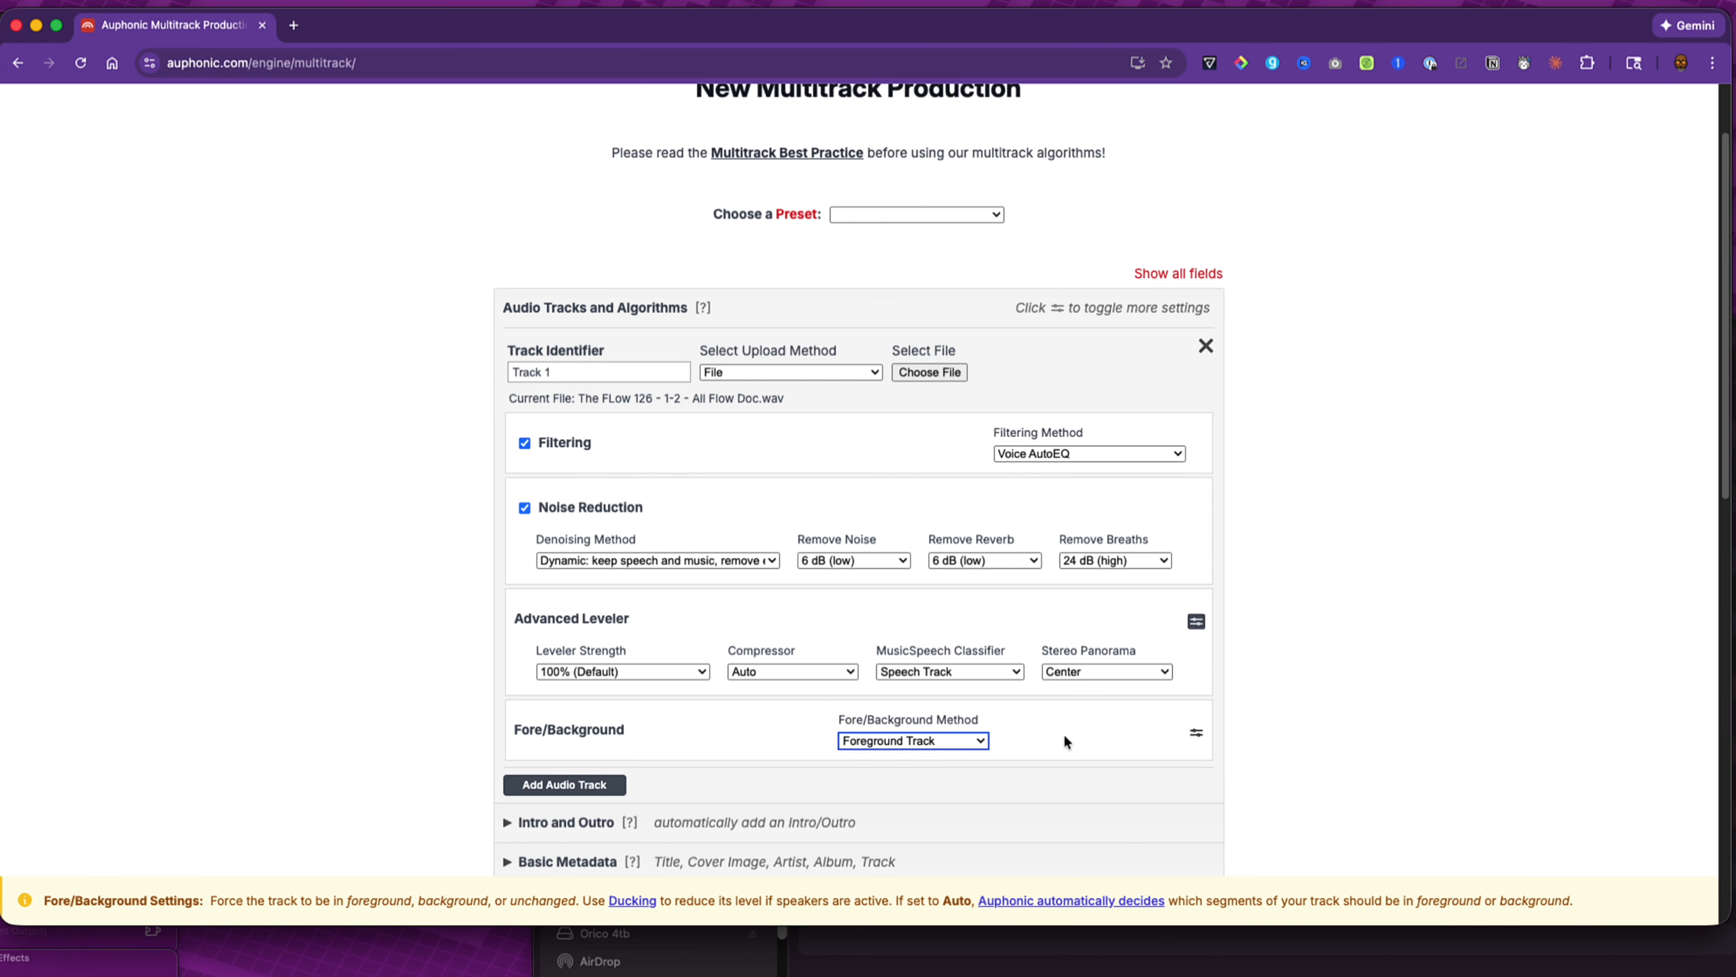